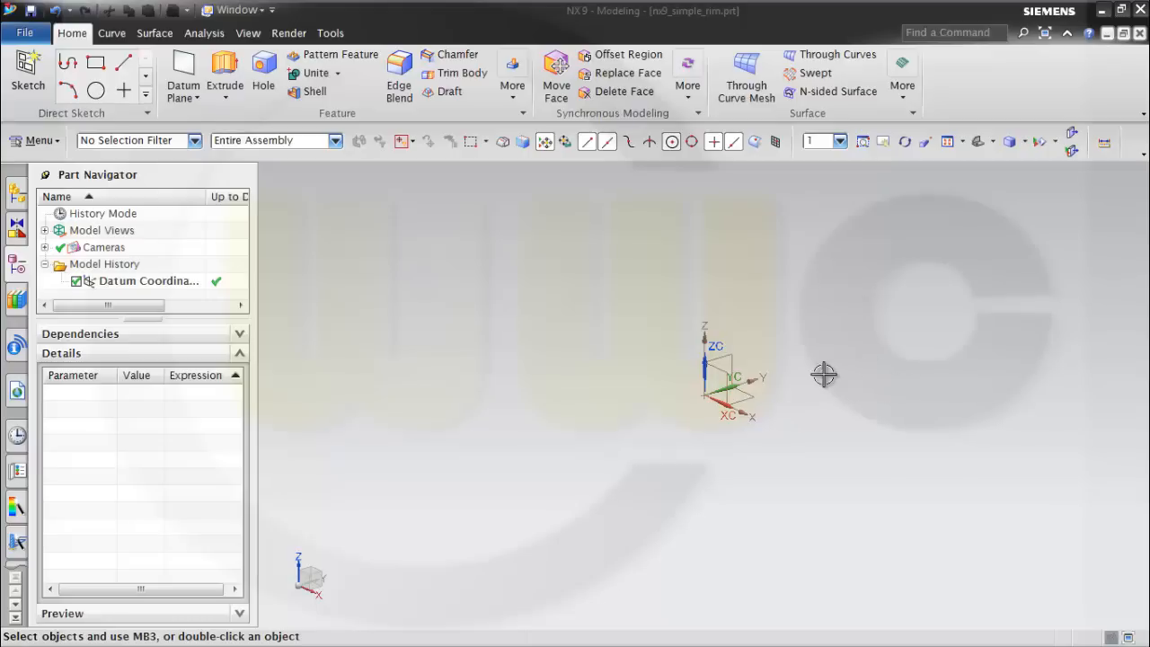
- Create a sketch on the datum coordinate system's YZ plane with the default horizontal reference
click(28, 71)
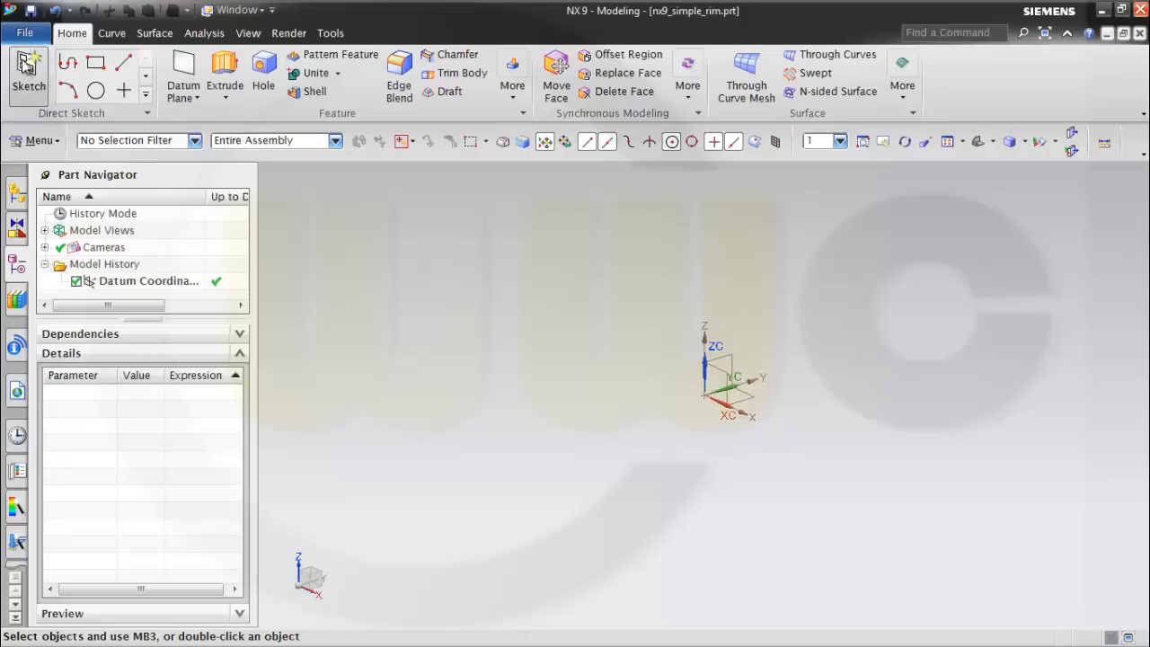
click(736, 378)
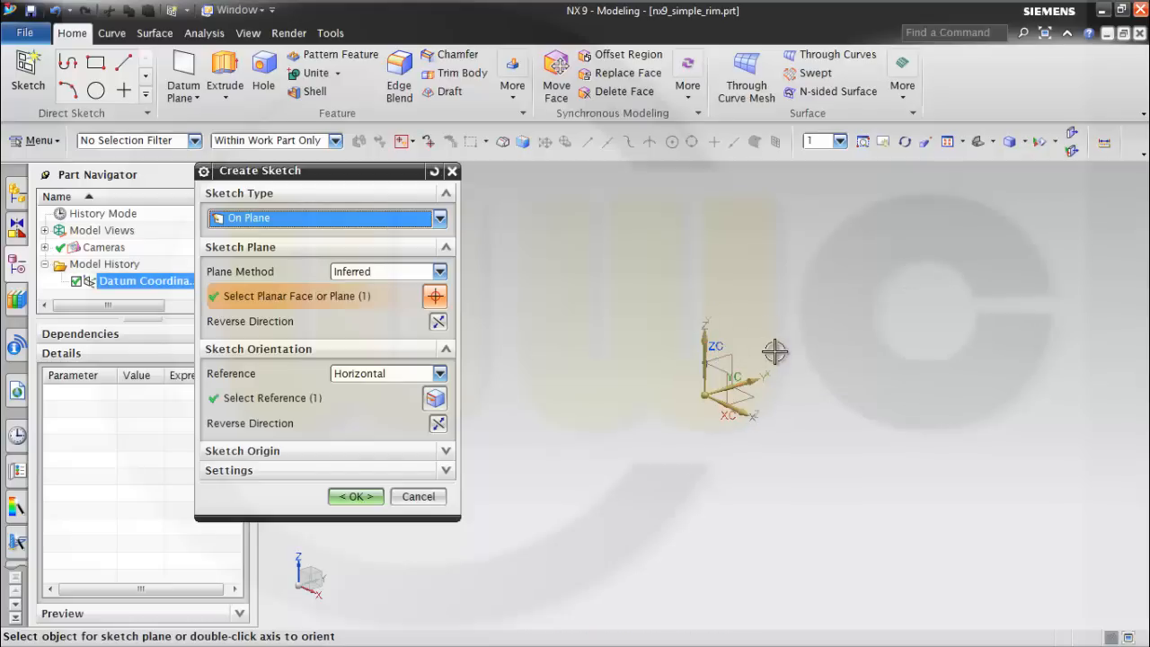
click(355, 497)
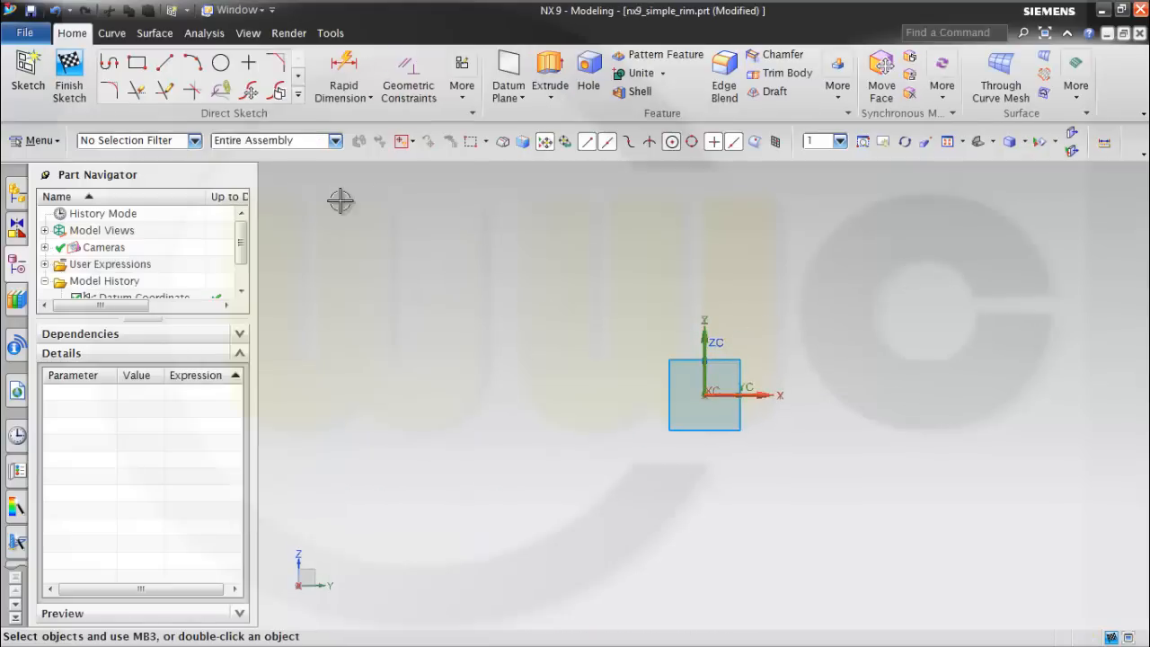
- Sketch a line profile from the origin along the horizontal axis, continuing up through three vertical segments that step inward through two diagonals
click(109, 65)
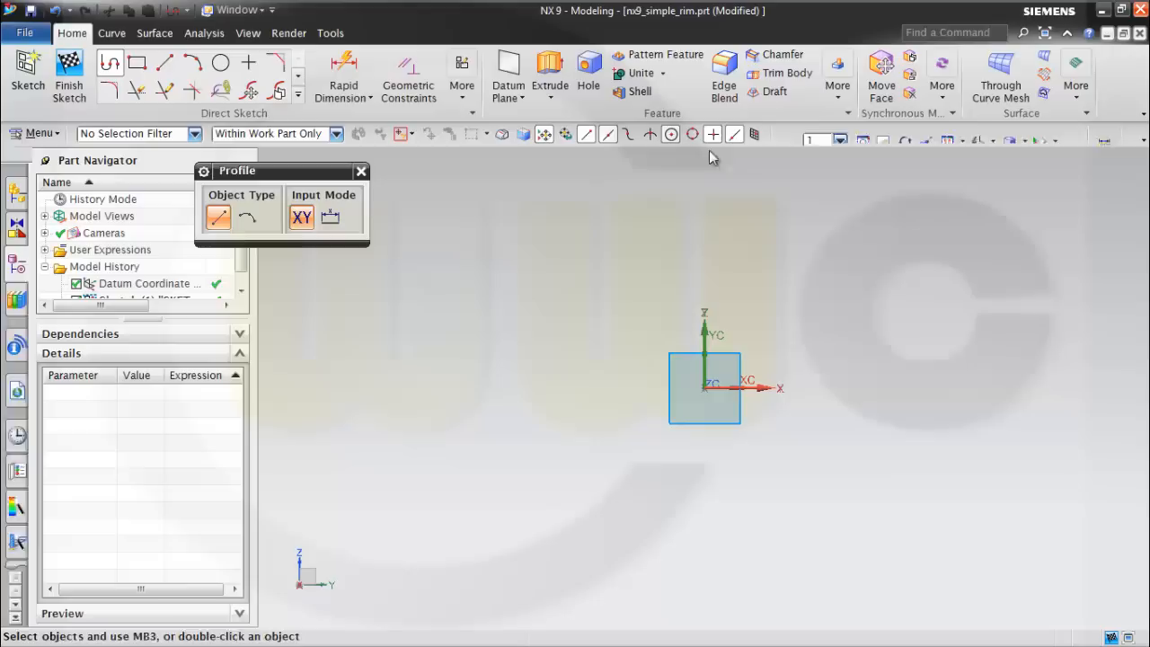
click(704, 388)
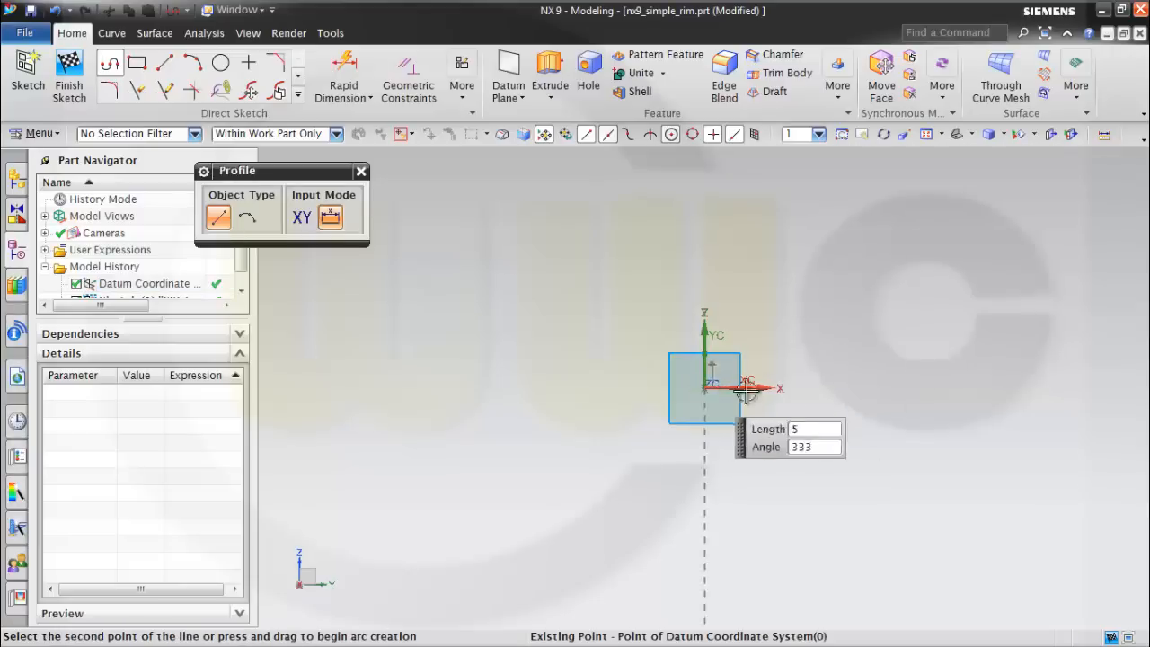
click(872, 390)
click(872, 348)
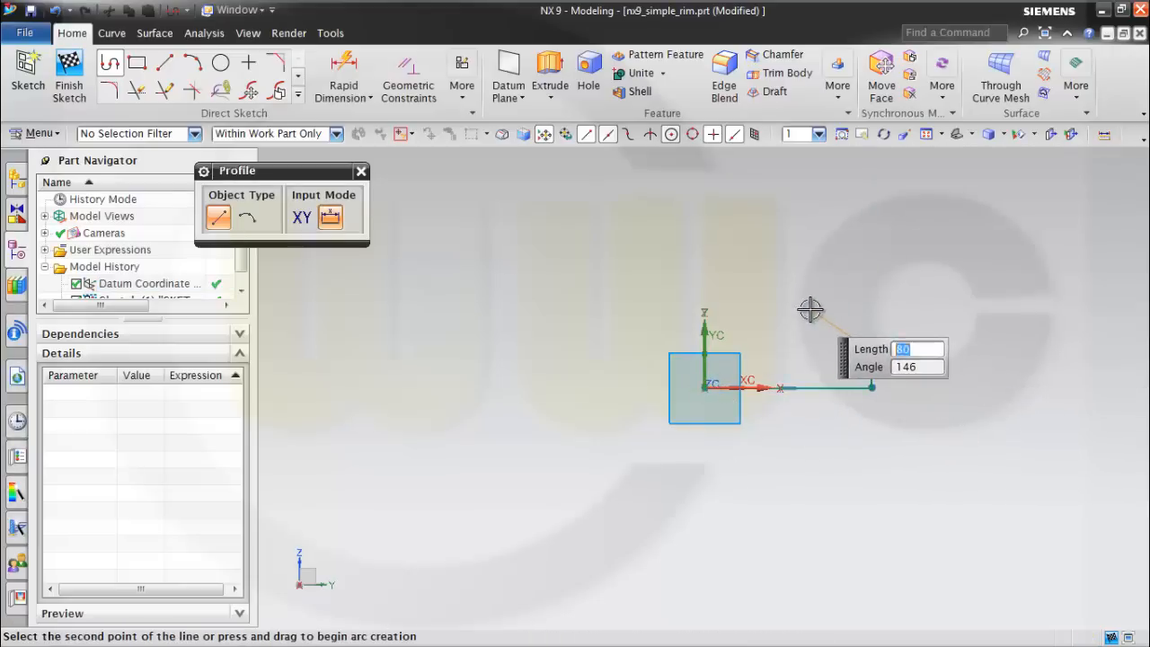
click(826, 324)
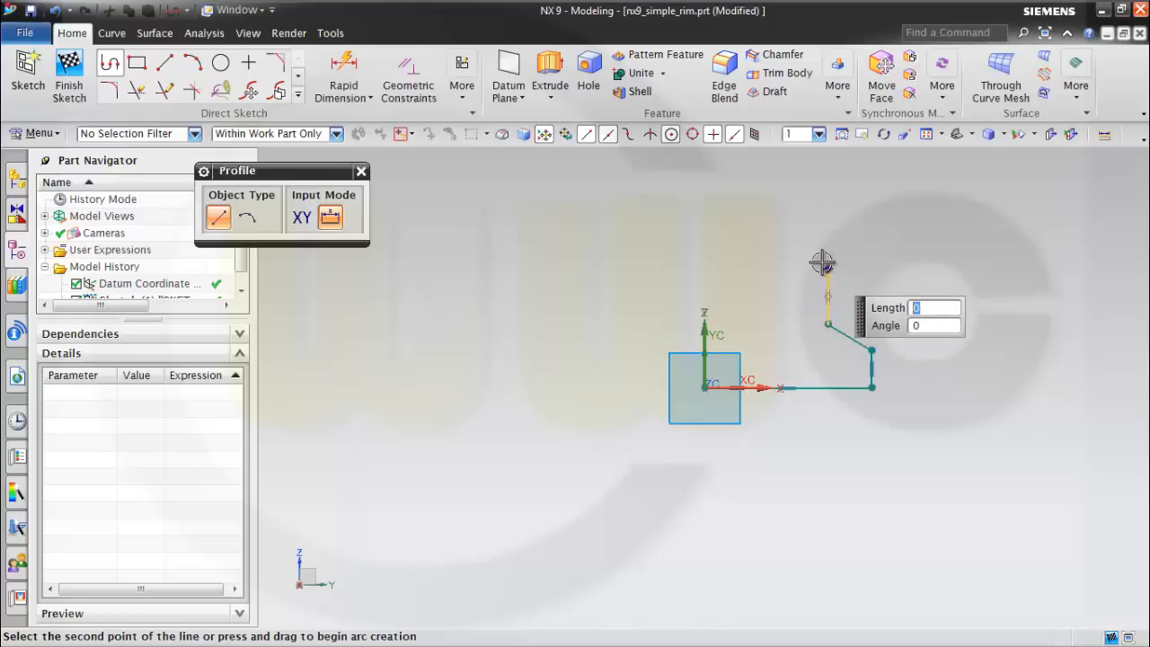
click(827, 270)
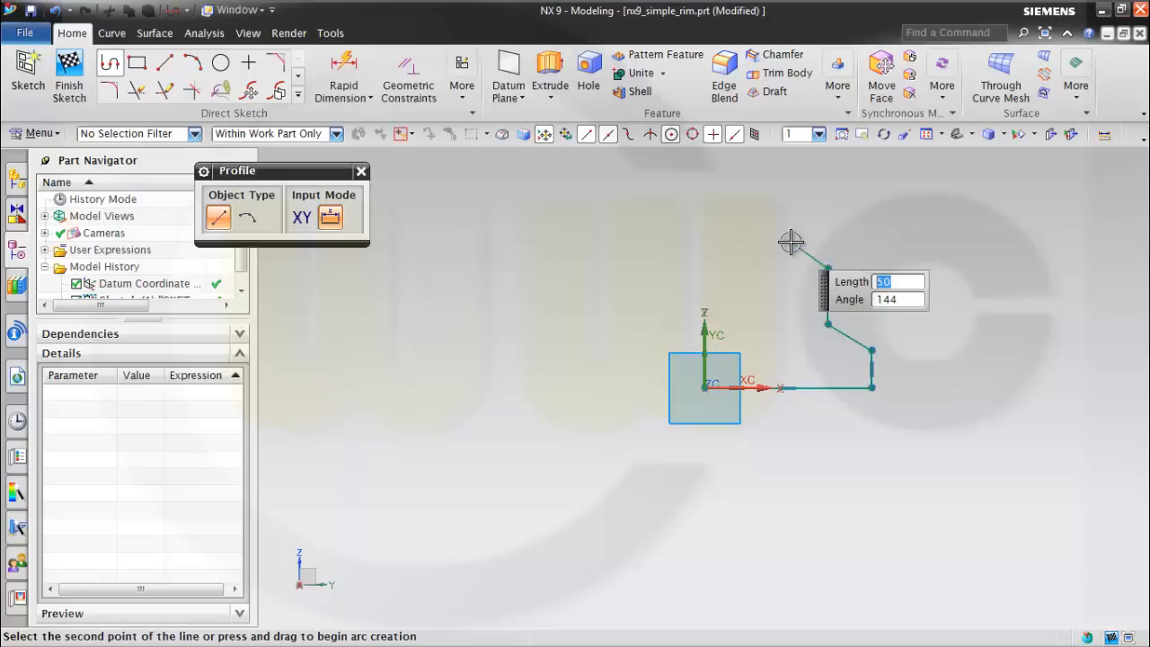
click(790, 240)
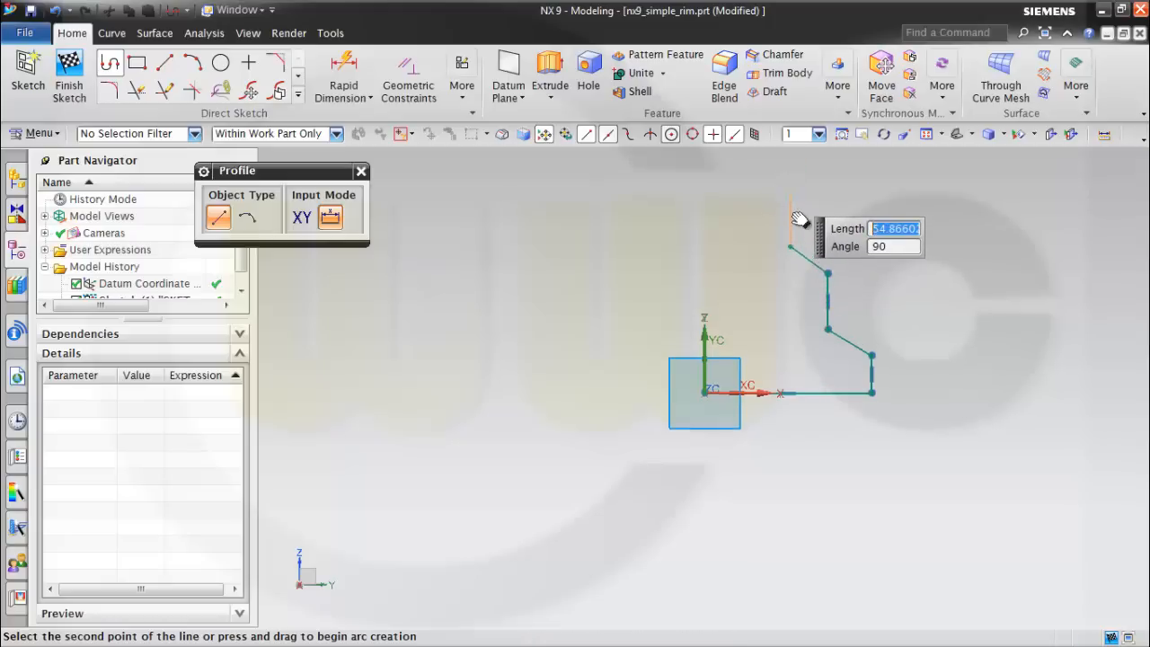
shift+middle_drag(799, 220, 782, 365)
click(782, 325)
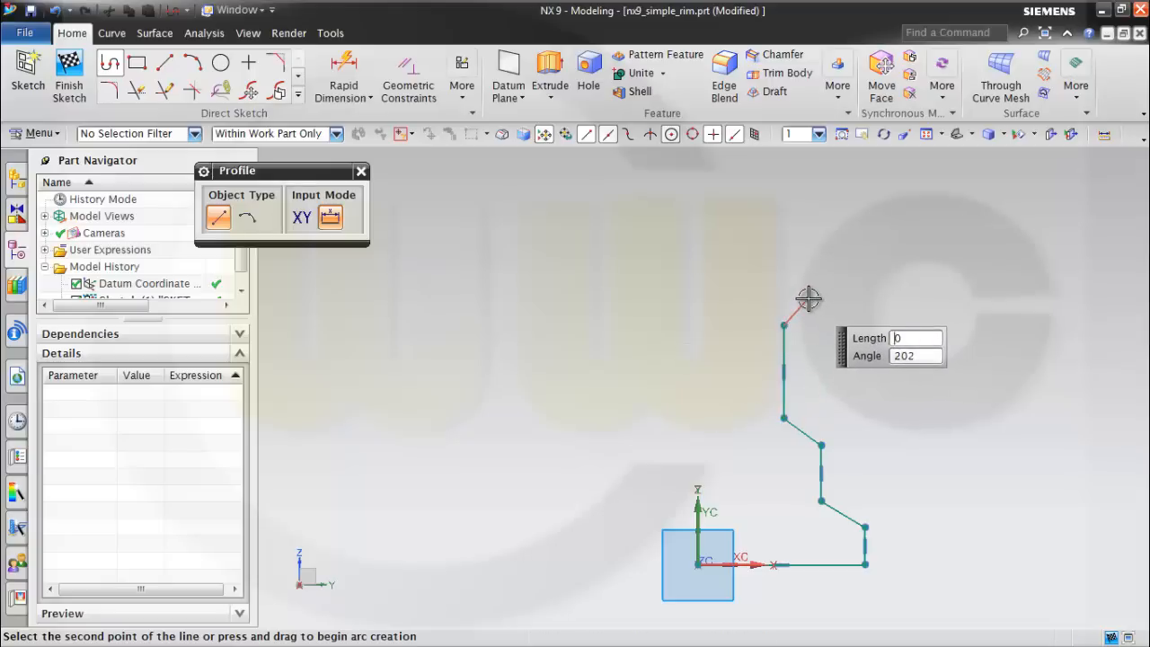
- Continue the profile with two outward diagonals, each followed by a vertical segment, and close it along the Z axis to the origin, about 407 tall
click(807, 299)
click(808, 242)
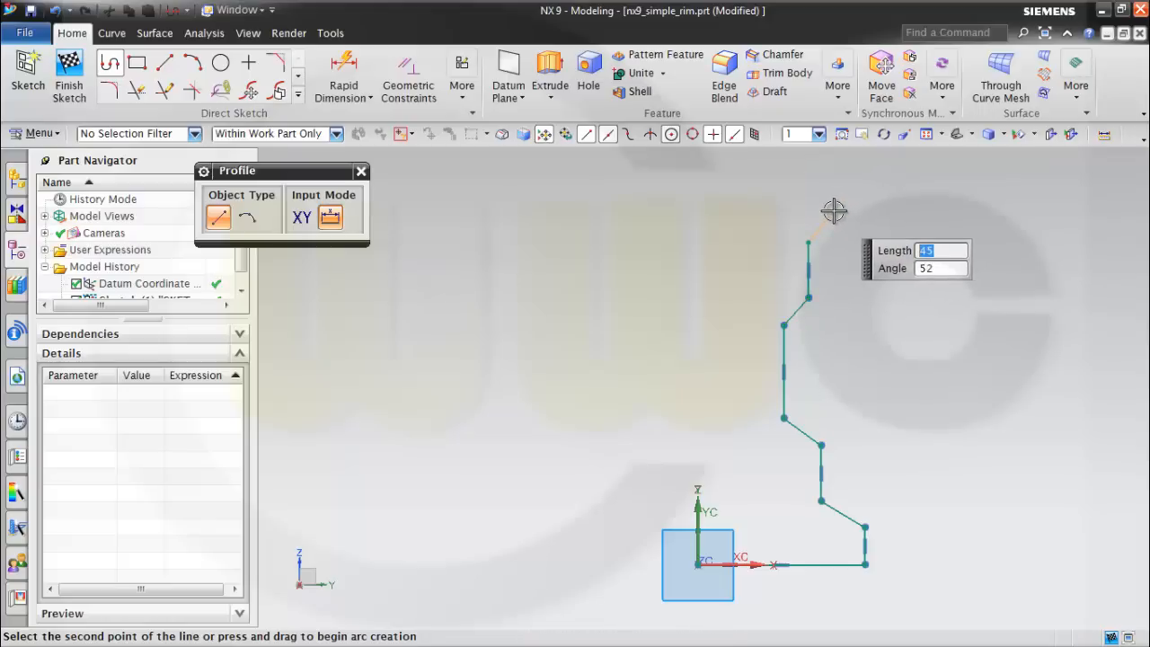
click(833, 210)
click(827, 187)
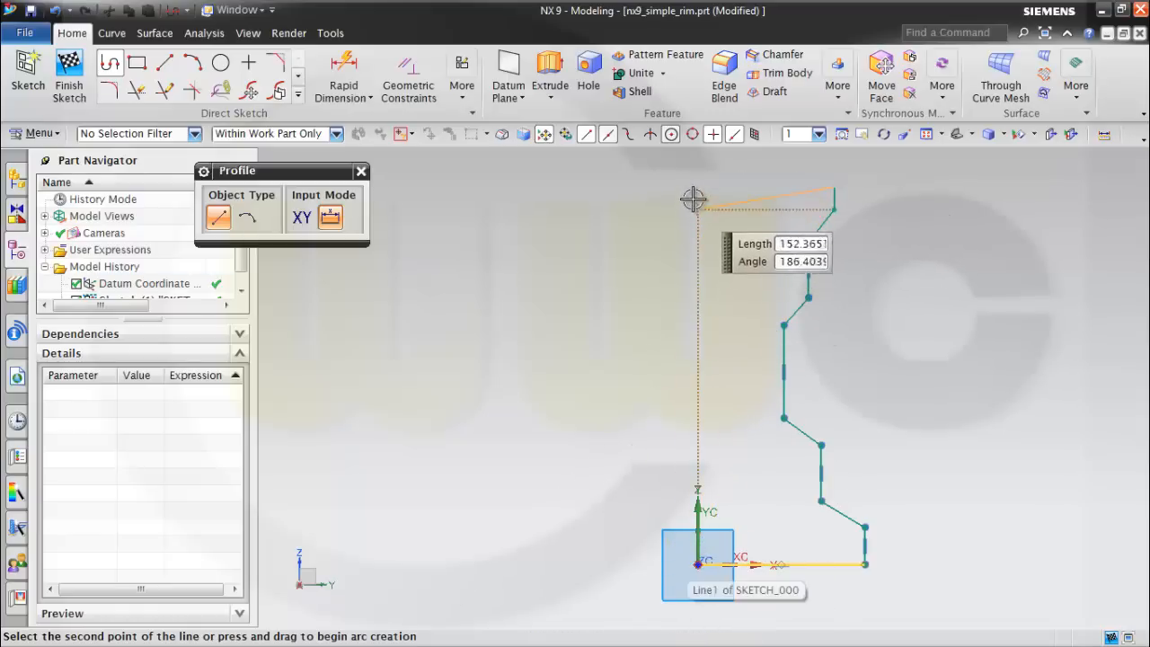
click(697, 187)
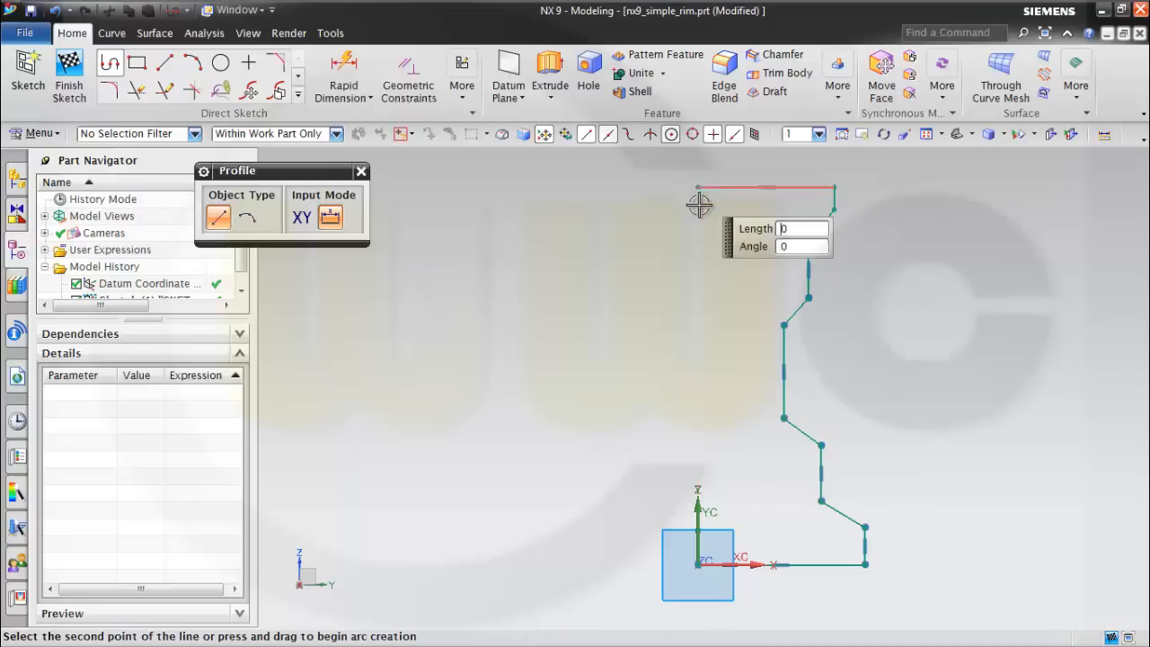
click(697, 563)
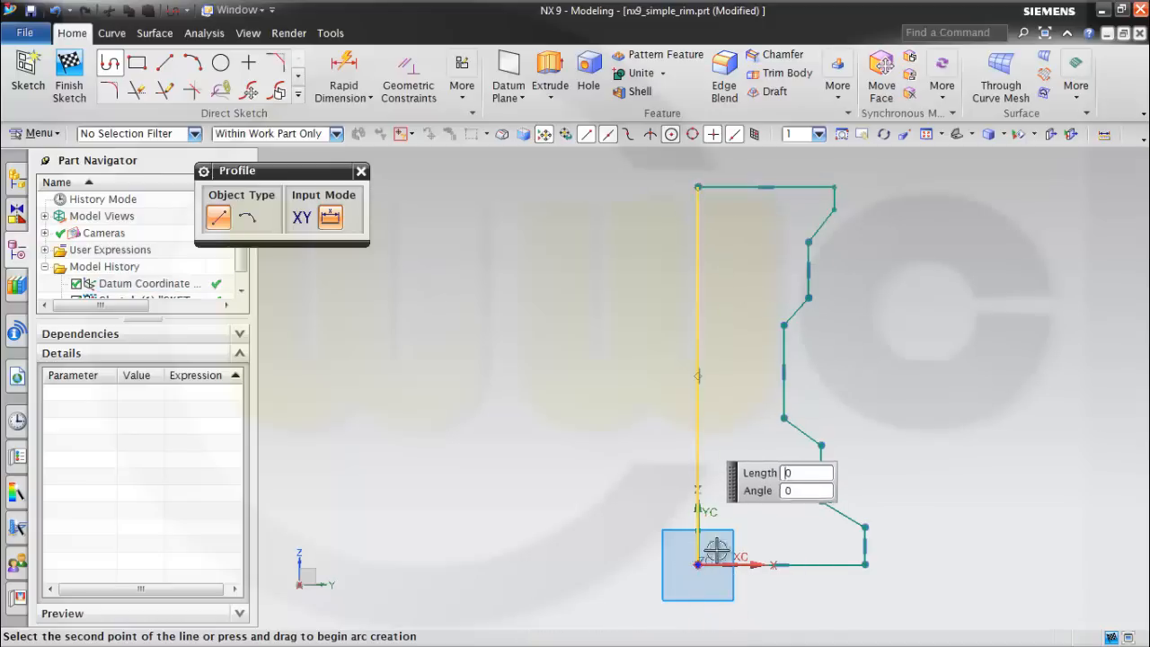
key(Escape)
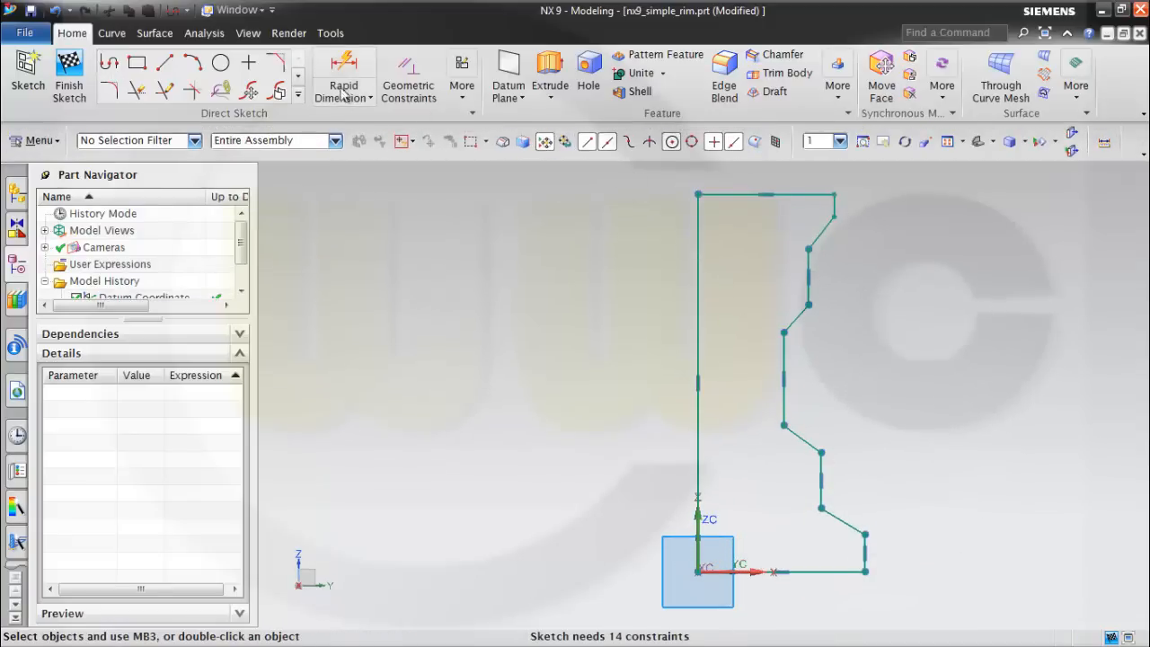
- Dimension the distance from the vertical axis line to the uppermost outer vertical segment as 245
click(342, 74)
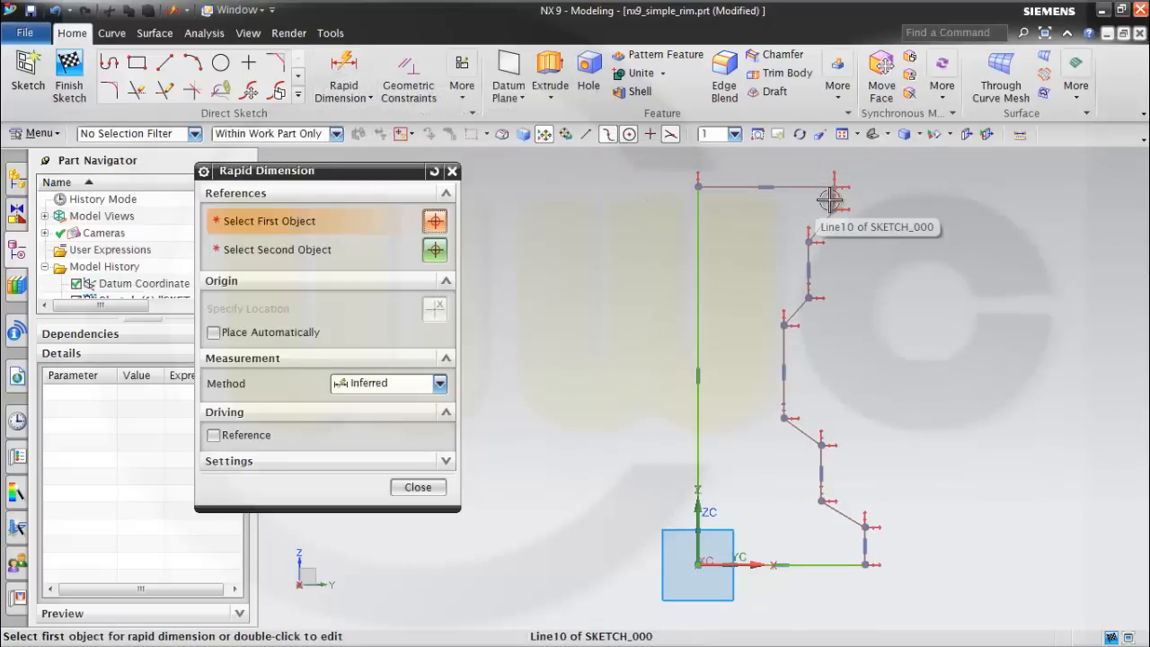
scroll(833, 200, down, 1)
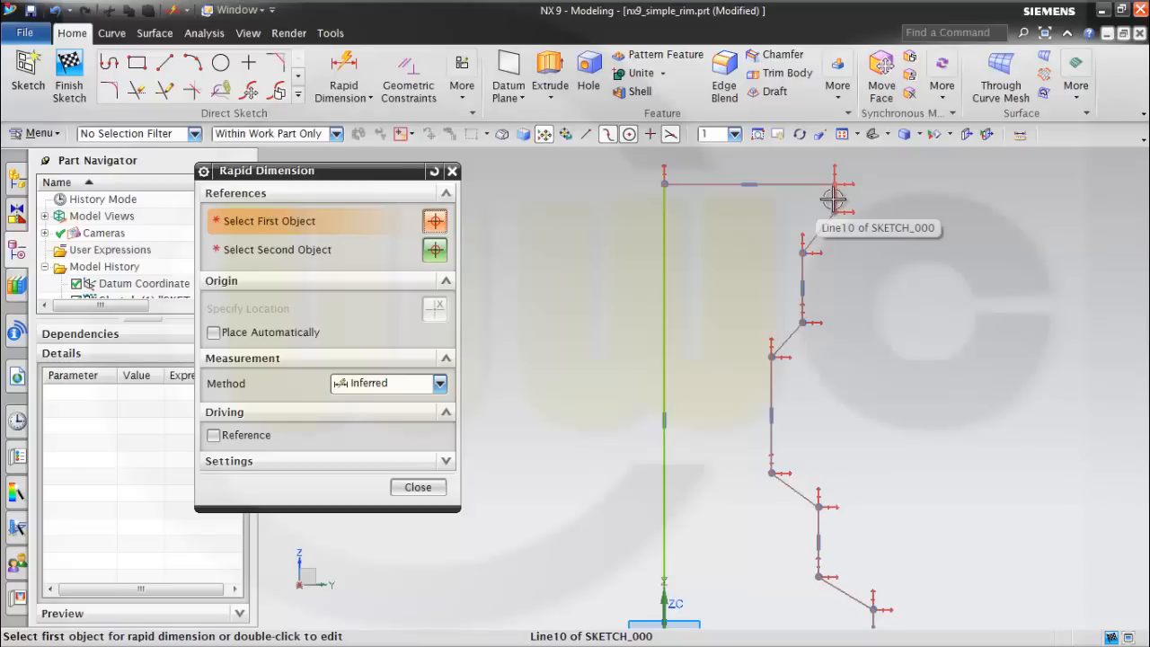
click(665, 212)
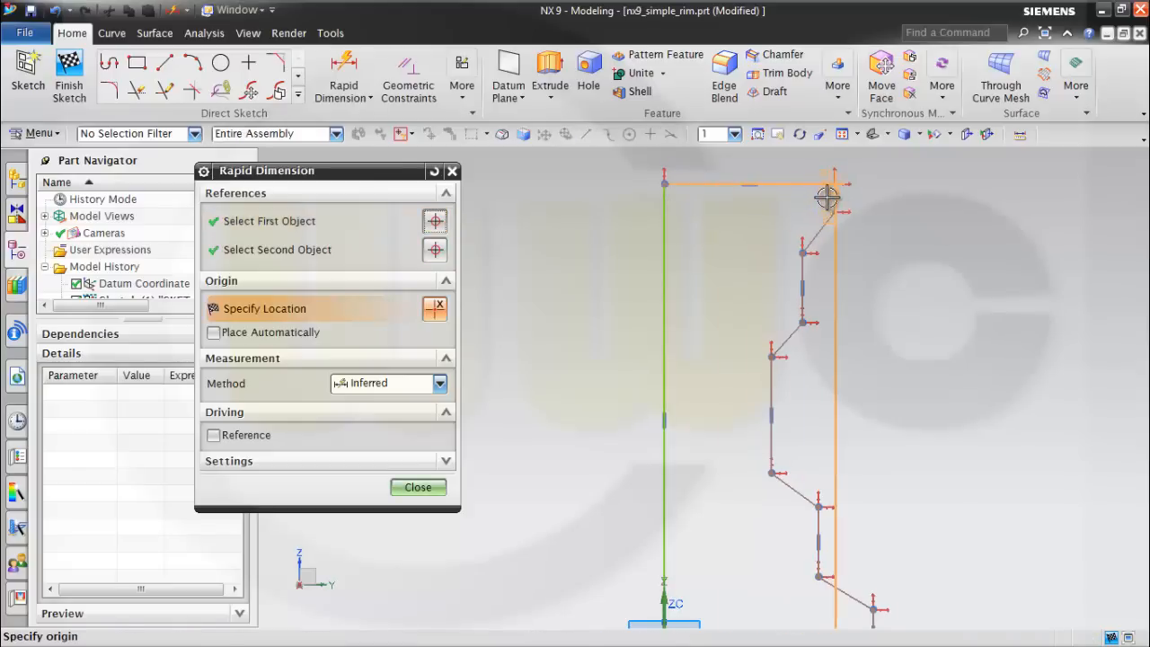
scroll(828, 196, up, 2)
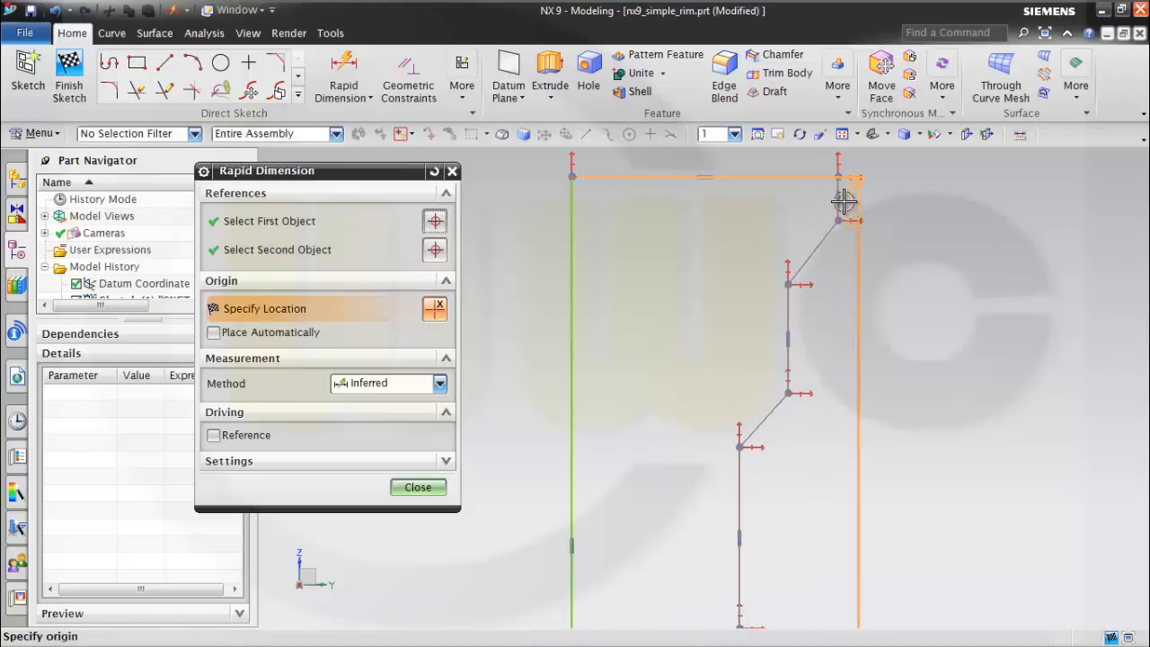
click(729, 191)
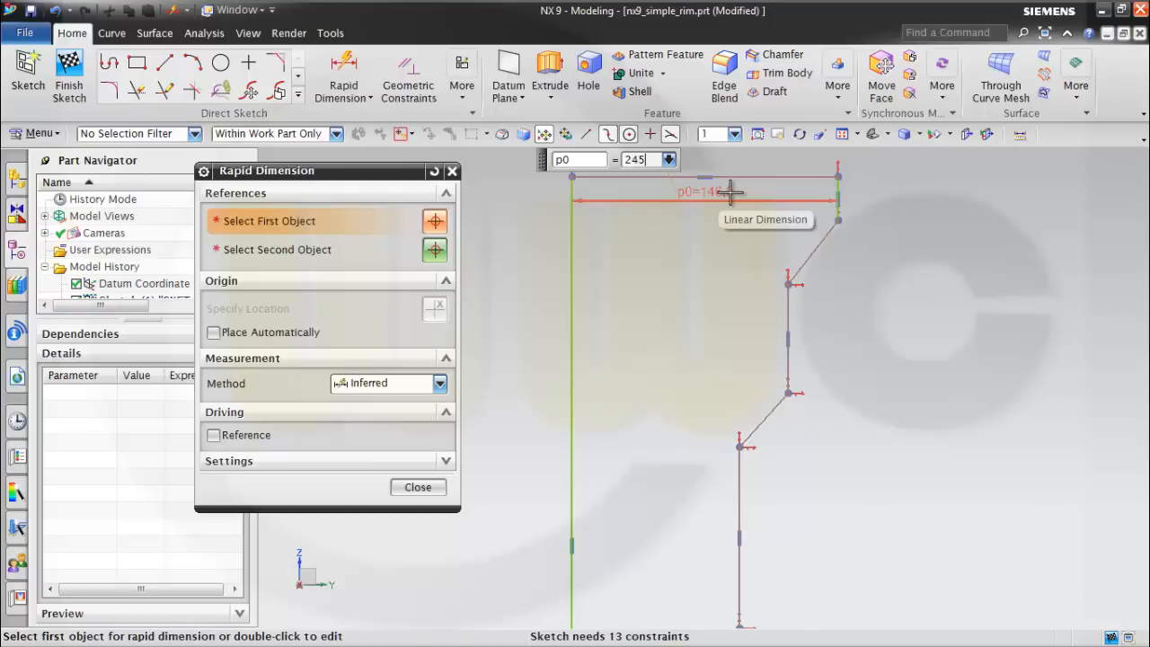
key(Return)
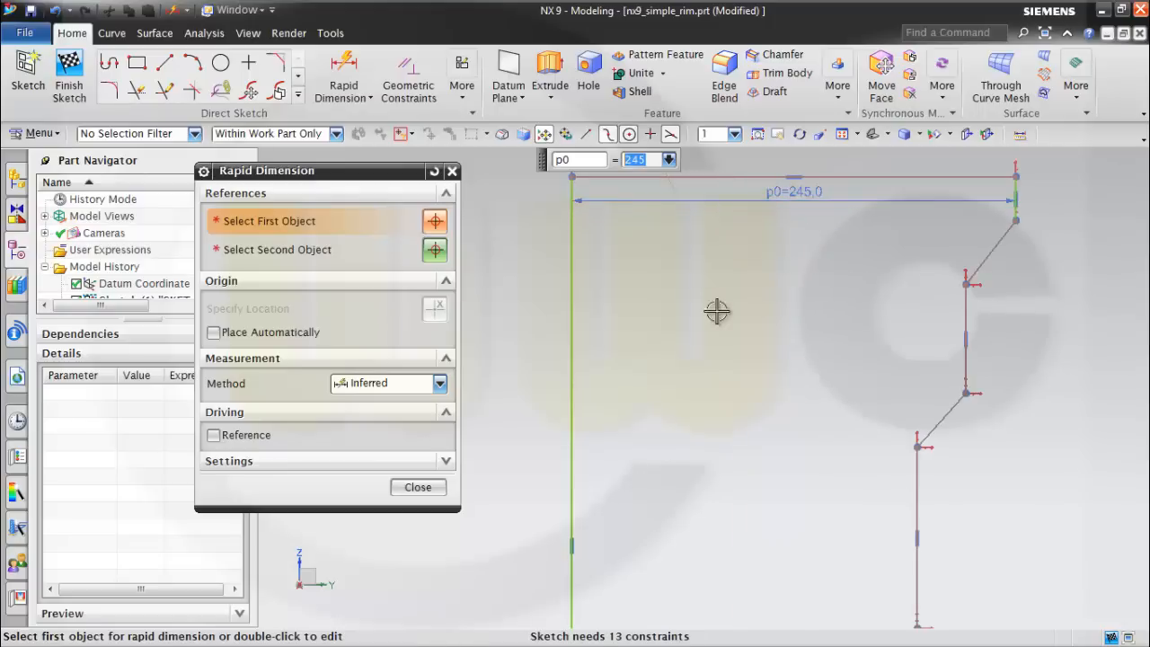
- Dimension the distance from the vertical axis line to the second outer vertical segment from the top as 232
click(585, 326)
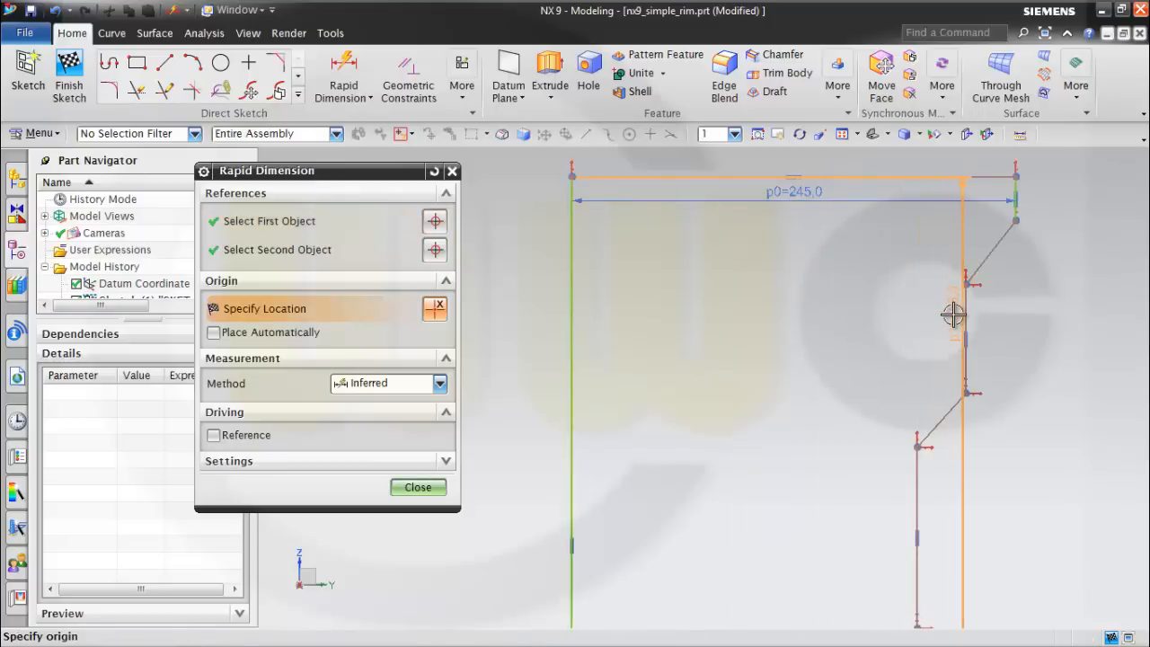
click(961, 315)
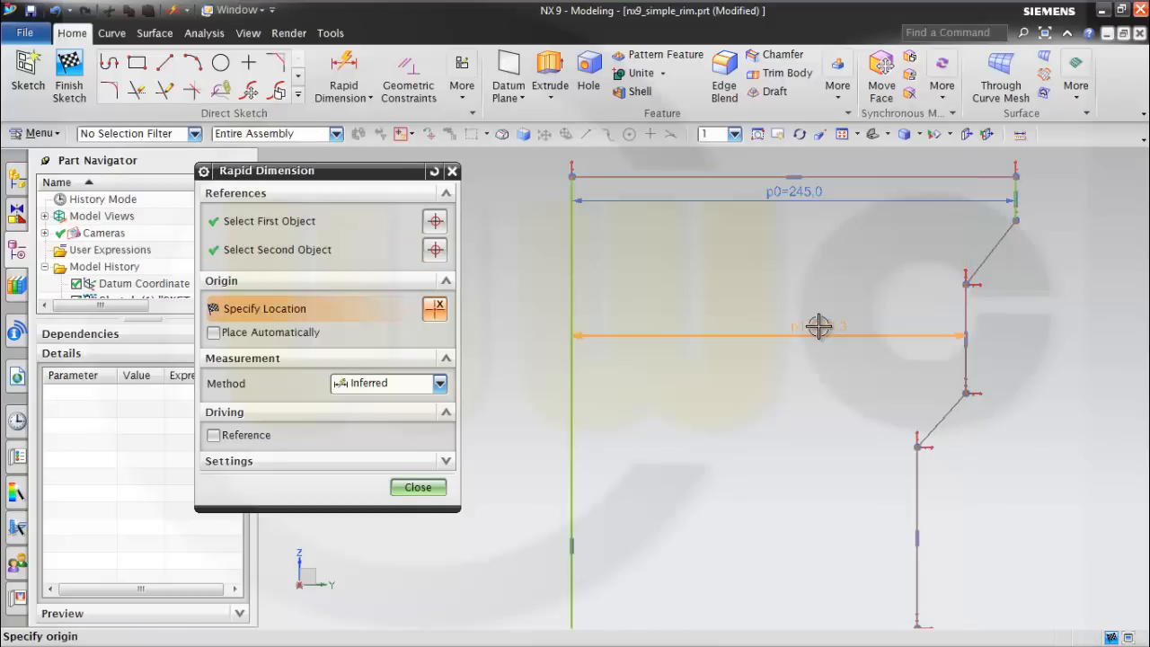
click(818, 326)
text(2)
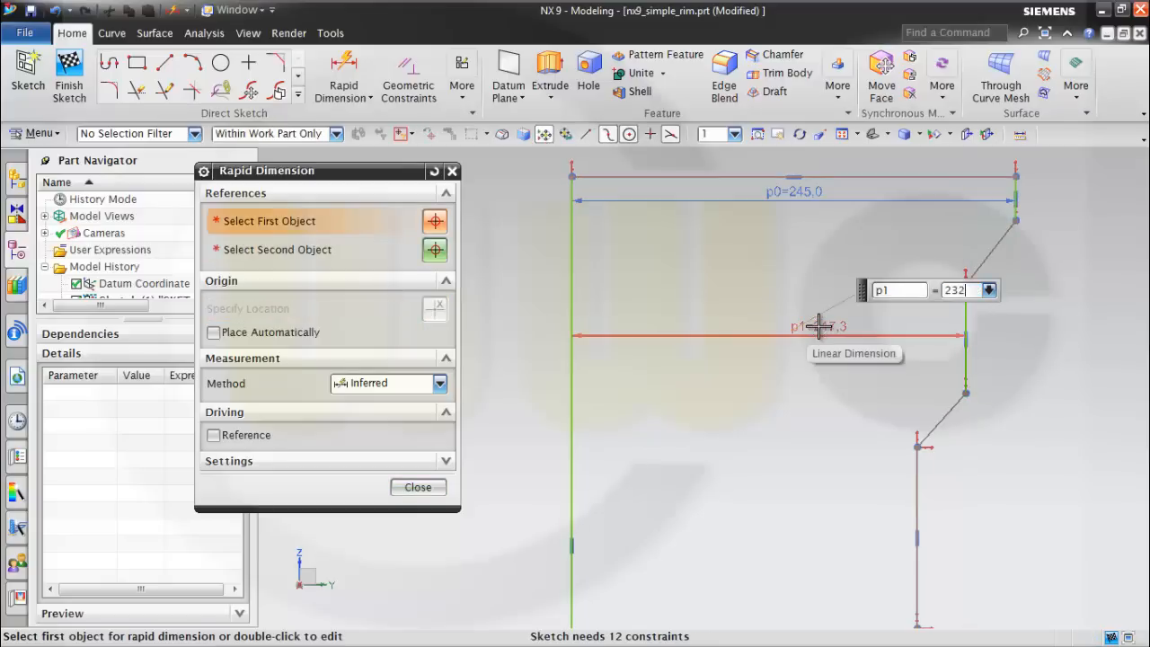
text(32)
key(Return)
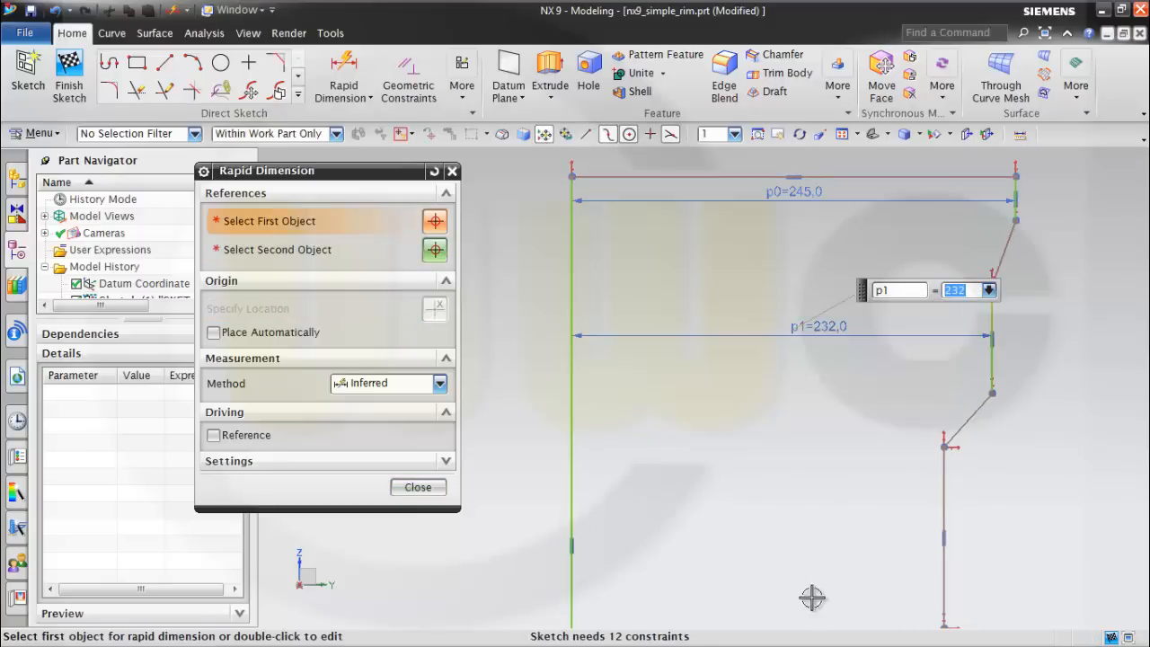
- Dimension the distance from the vertical axis line to the long middle outer segment as 220
click(943, 494)
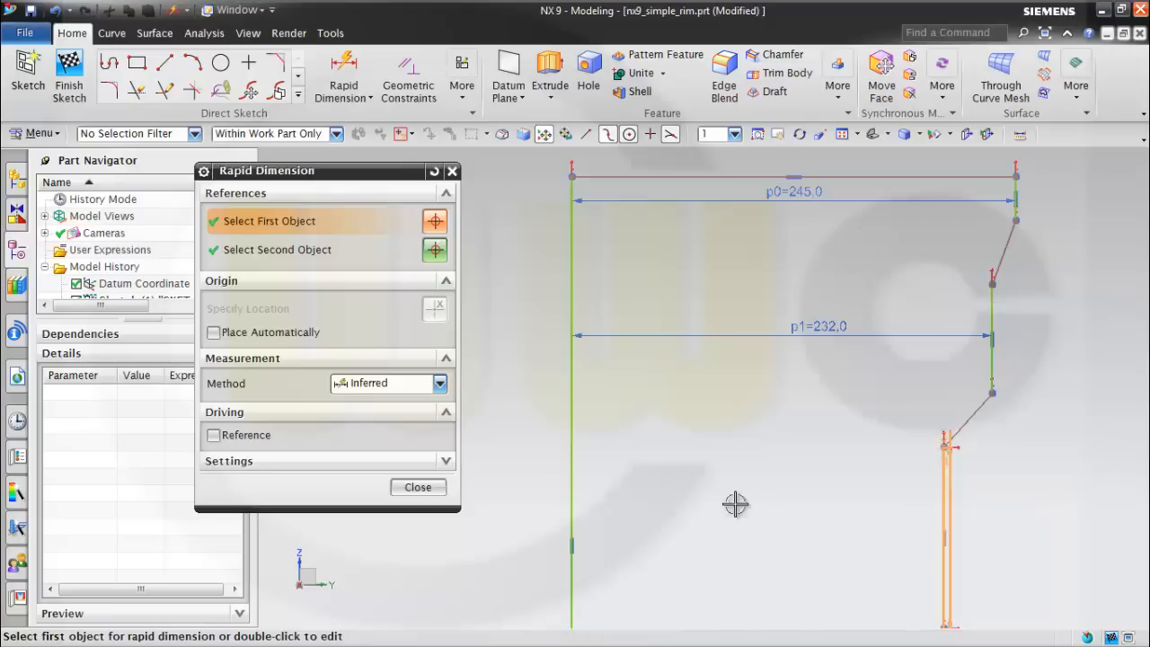
click(576, 509)
click(739, 515)
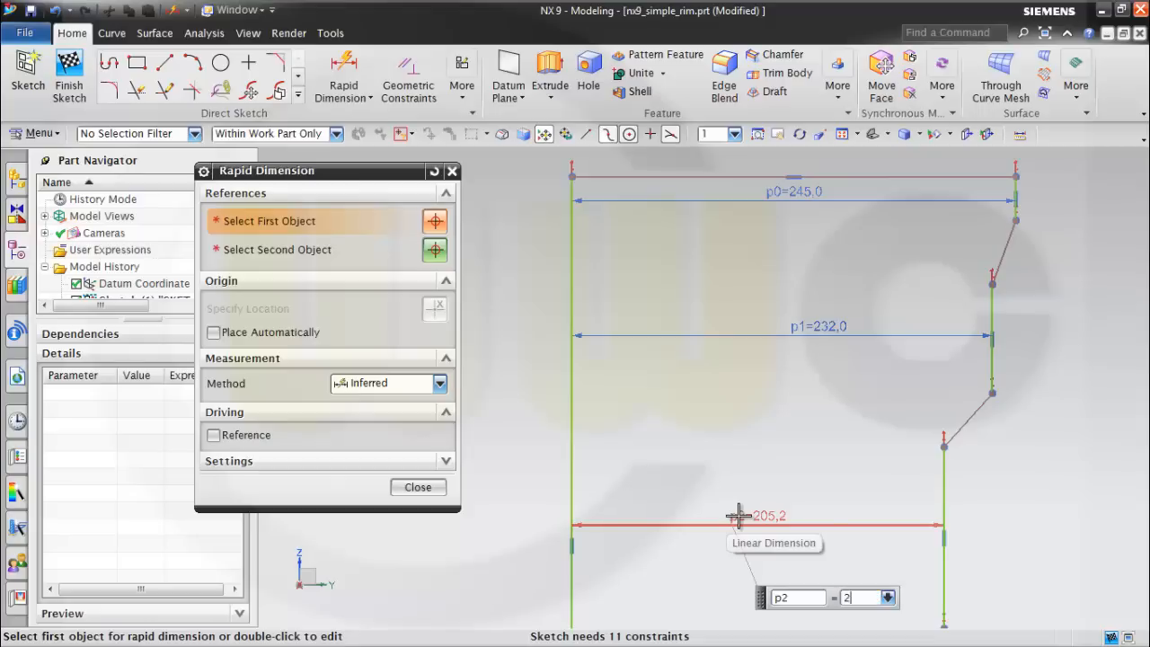
key(Return)
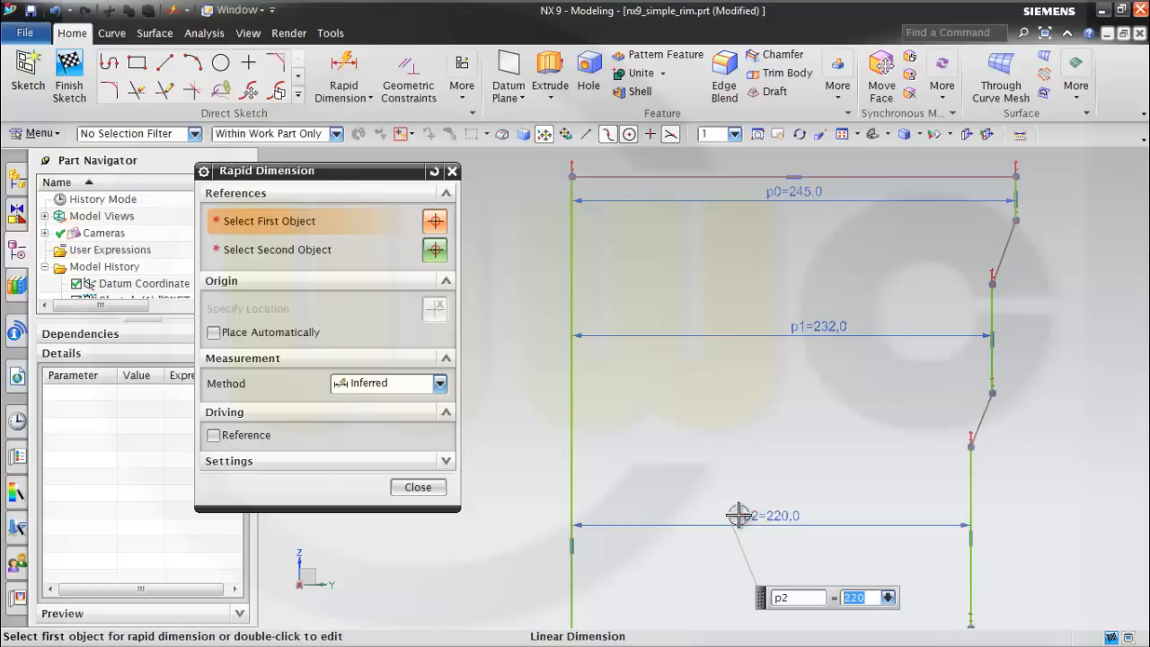
- Dimension the distance from the vertical axis line to the outer vertical segment just below the middle one as 232
mouse_move(738, 514)
shift+middle_down()
mouse_move(706, 314)
mouse_move(674, 206)
shift+middle_up()
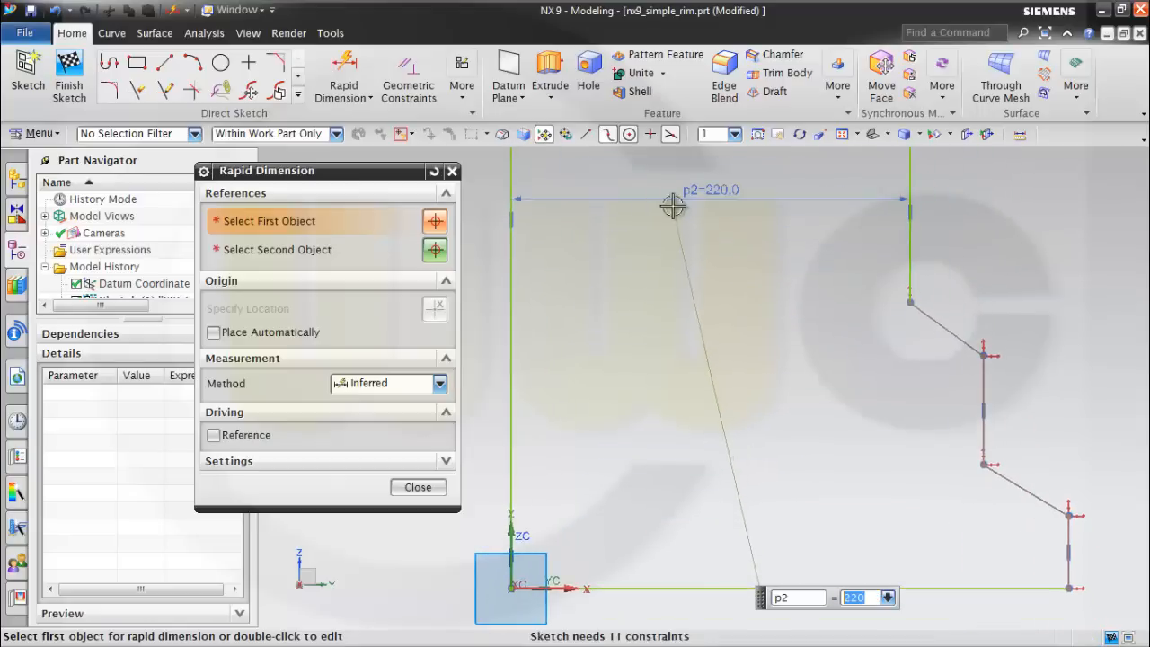
click(530, 405)
click(990, 388)
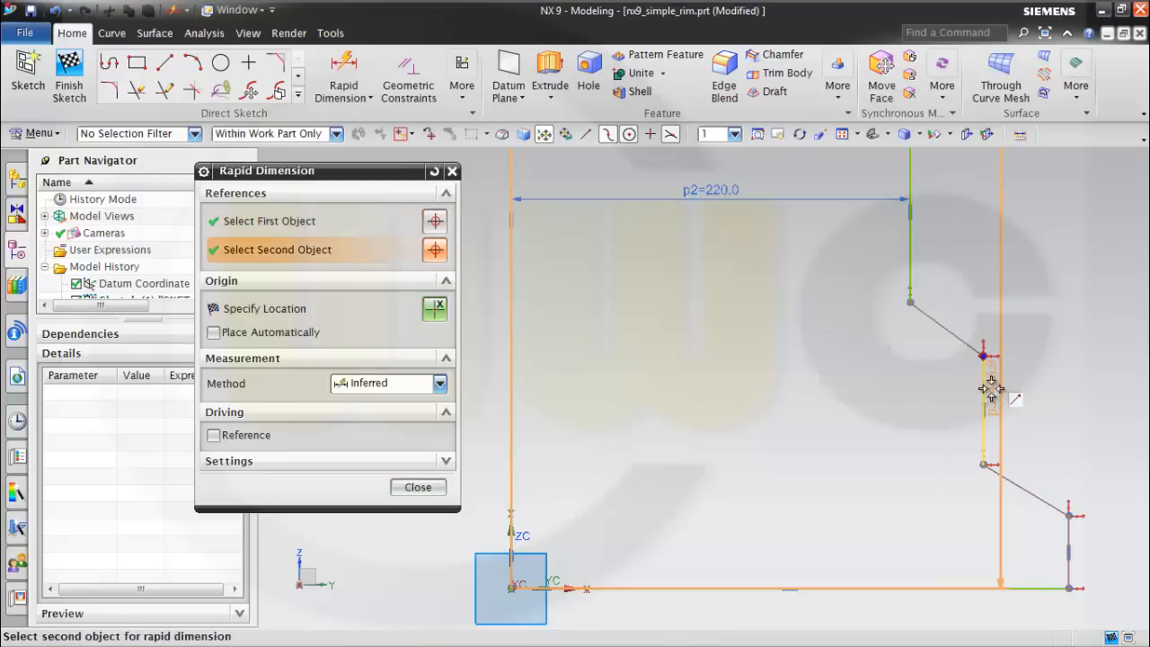
click(748, 403)
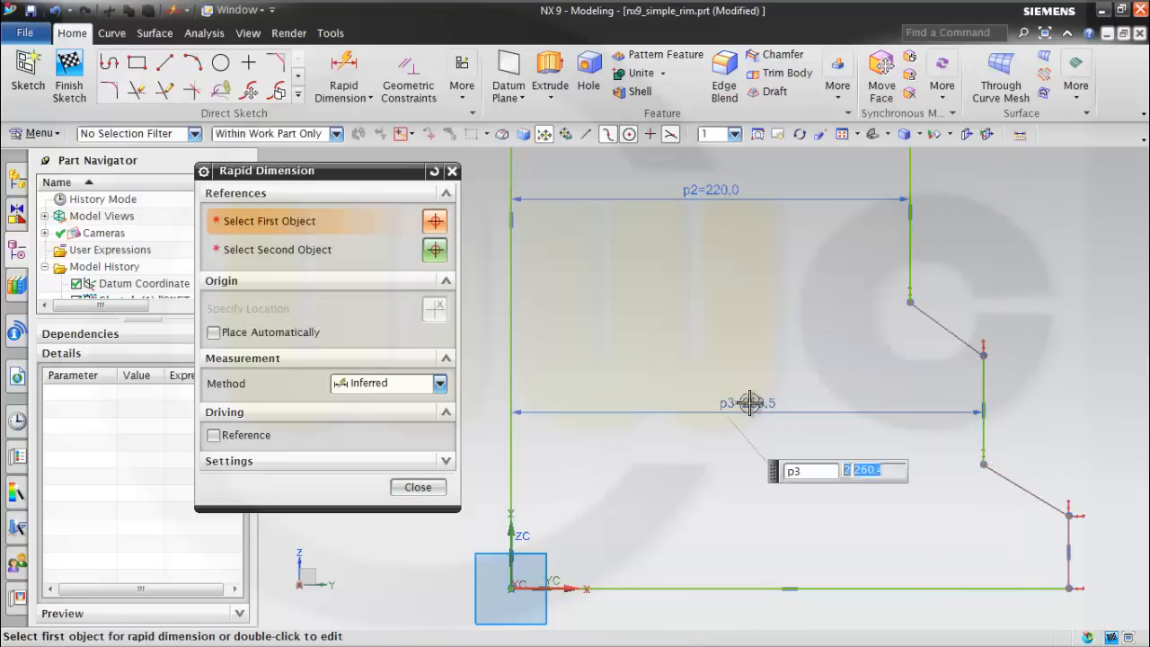
text(23)
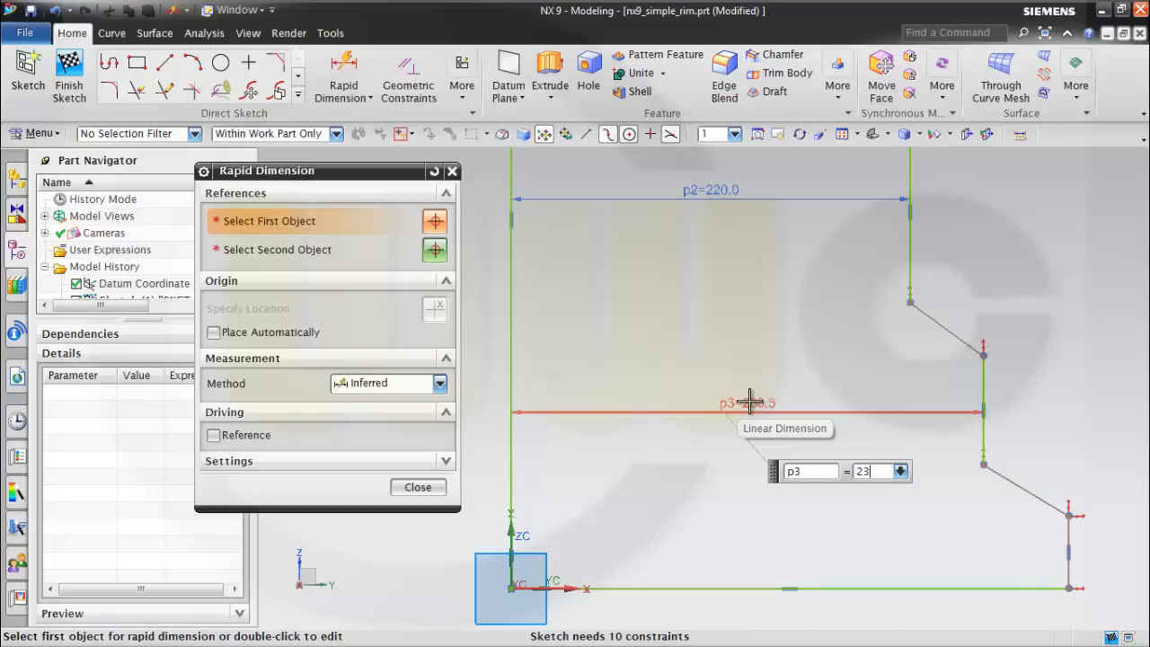
text(2)
key(Return)
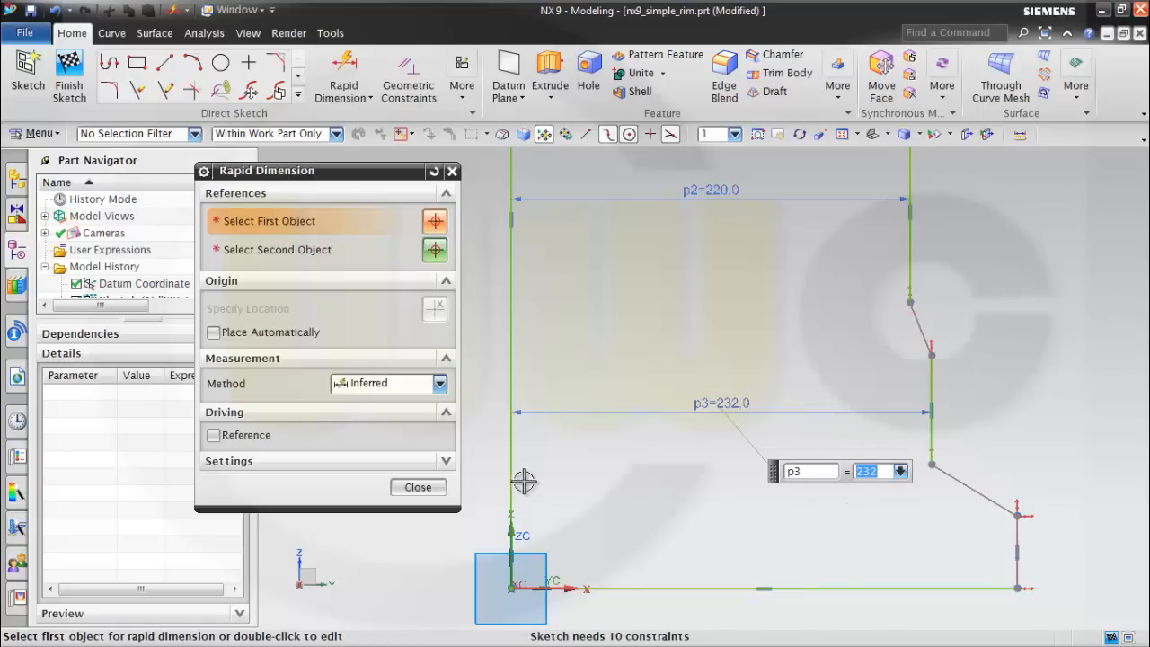
click(519, 482)
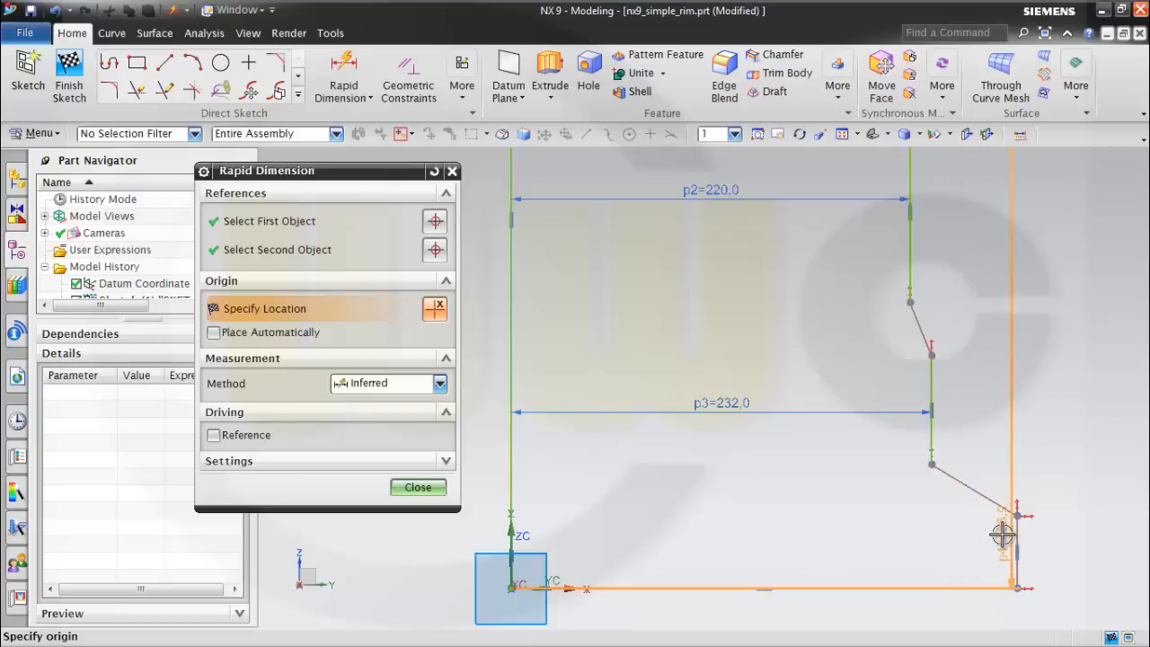
click(1008, 533)
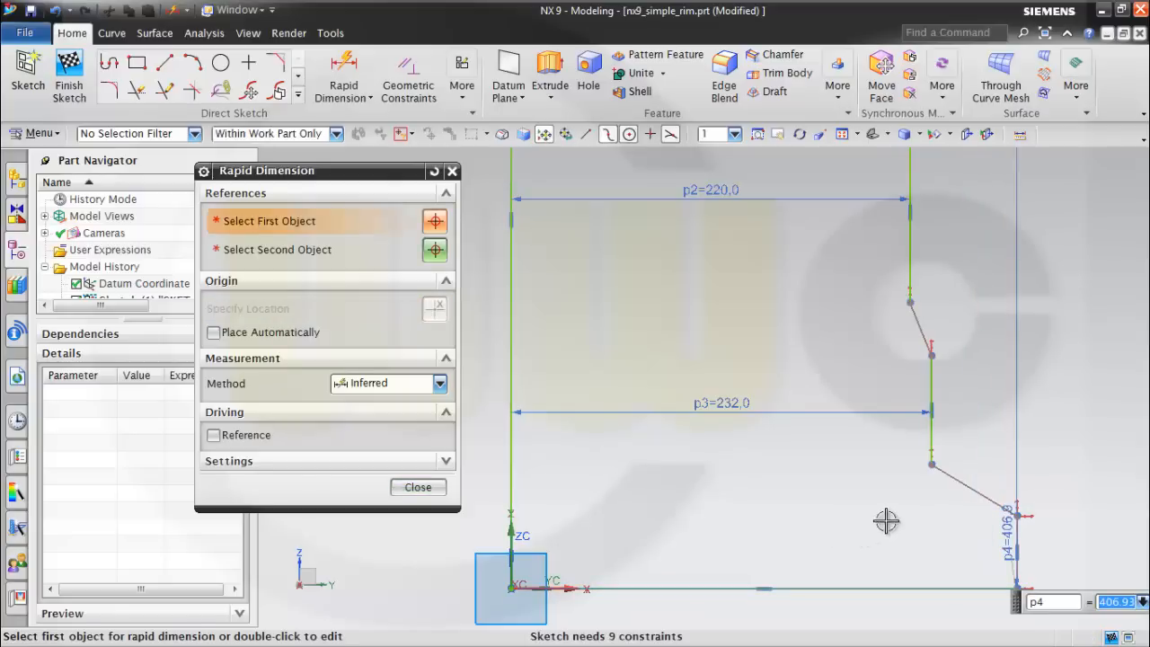
key(Escape)
click(999, 543)
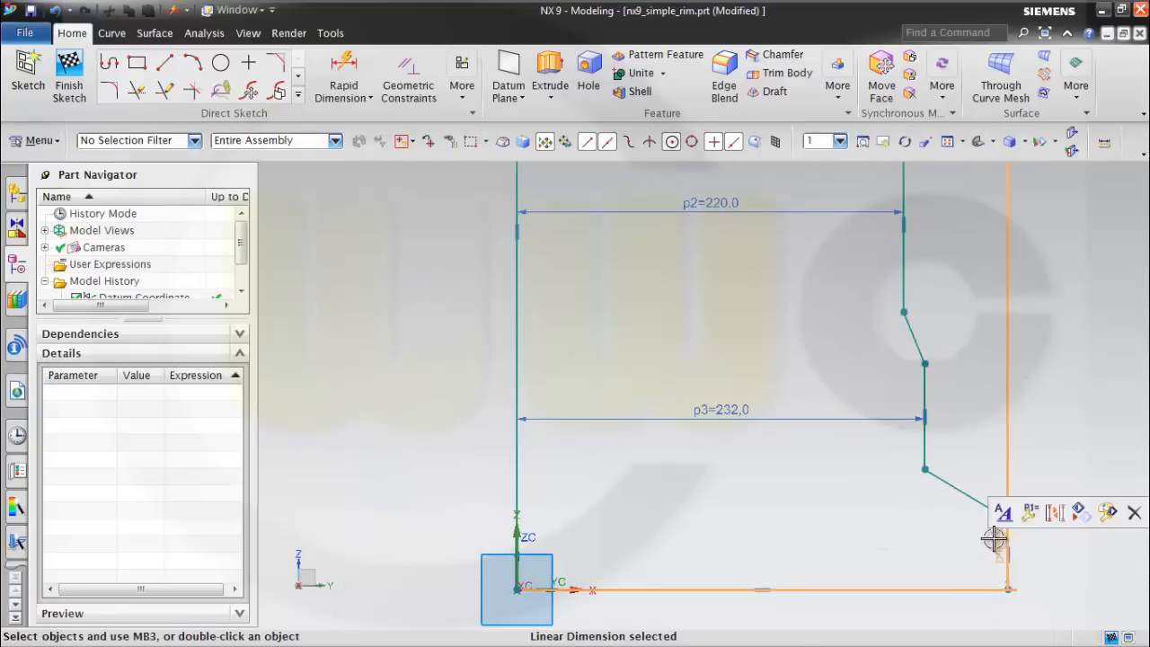
key(Delete)
- Dimension the distance from the vertical axis line to the lowest outer vertical segment as 245
click(341, 79)
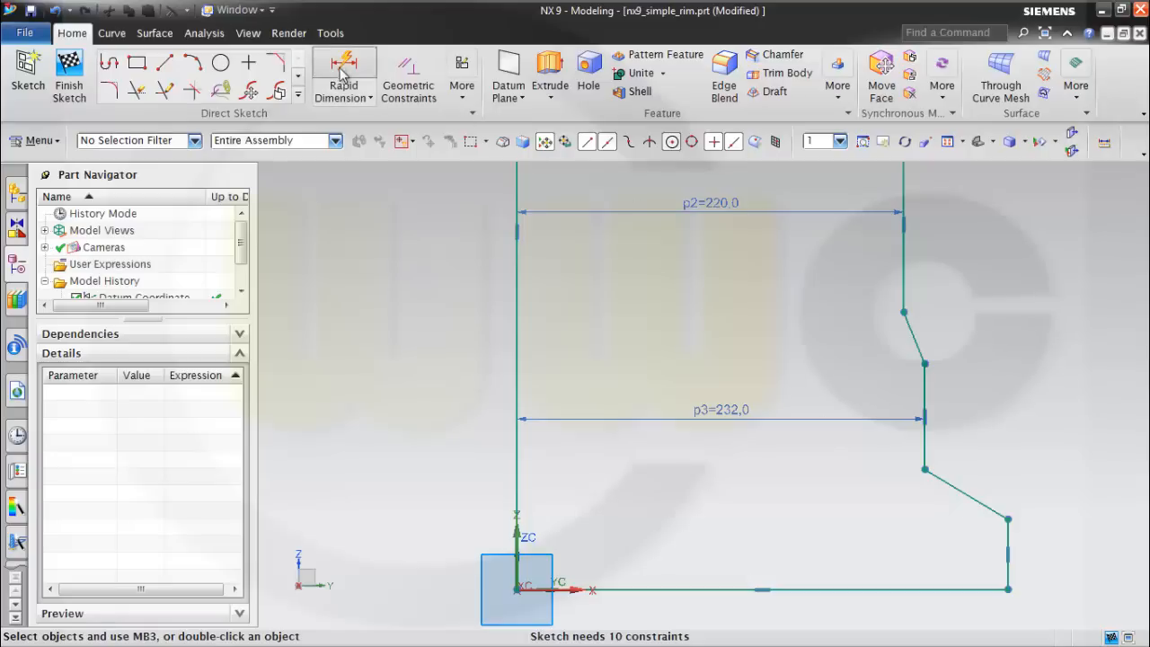
click(516, 488)
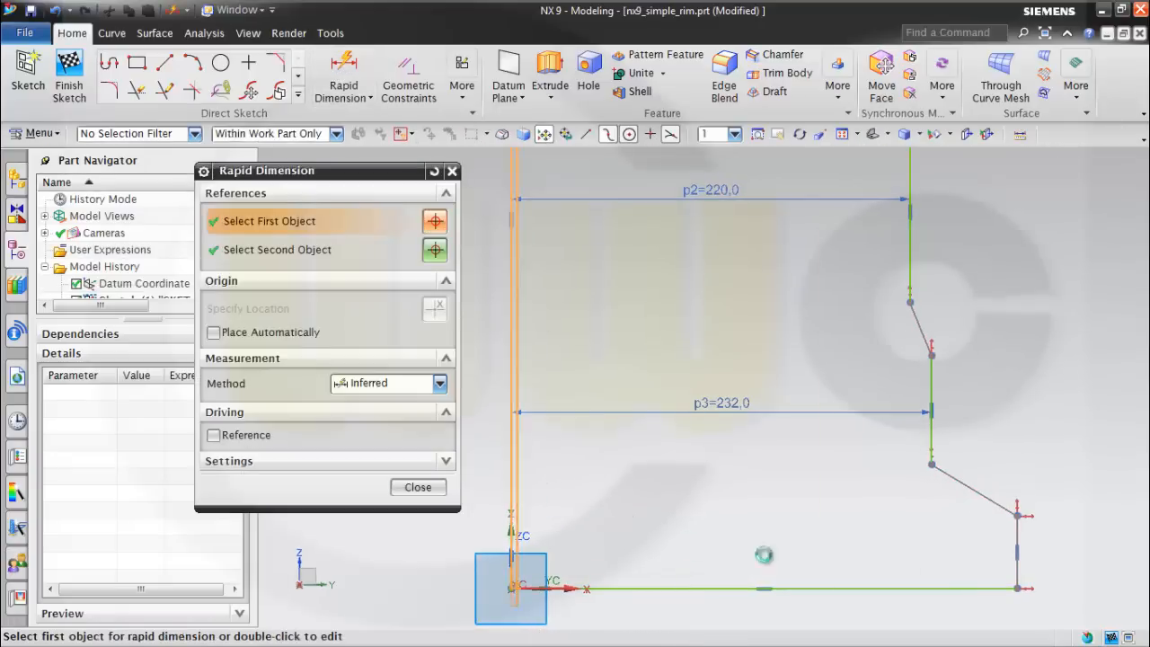
click(1008, 560)
click(832, 536)
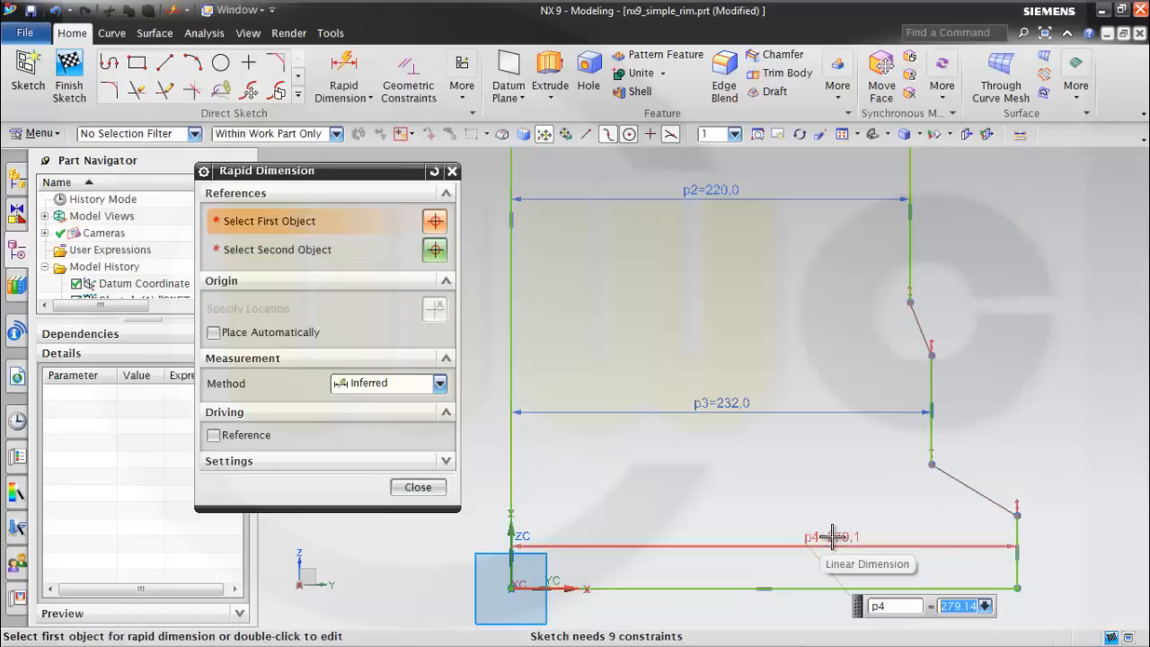
text(245)
key(Return)
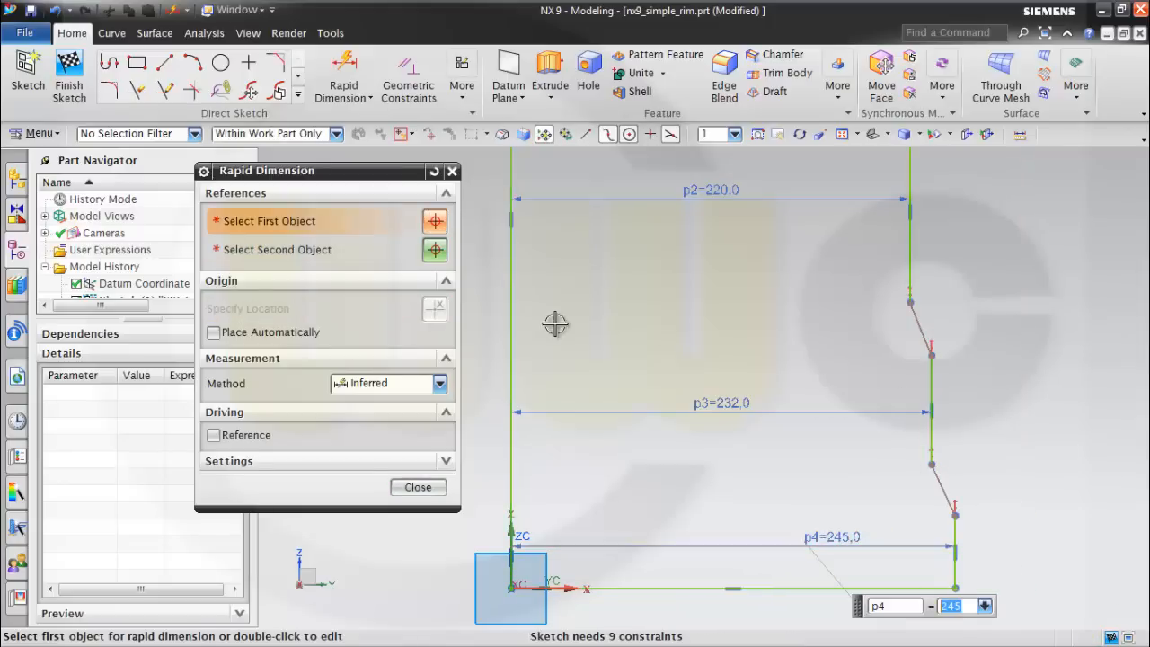
- Dimension the lowest outer vertical segment's length as 3 and the vertical height of the slanted segment directly above it as 20
click(958, 564)
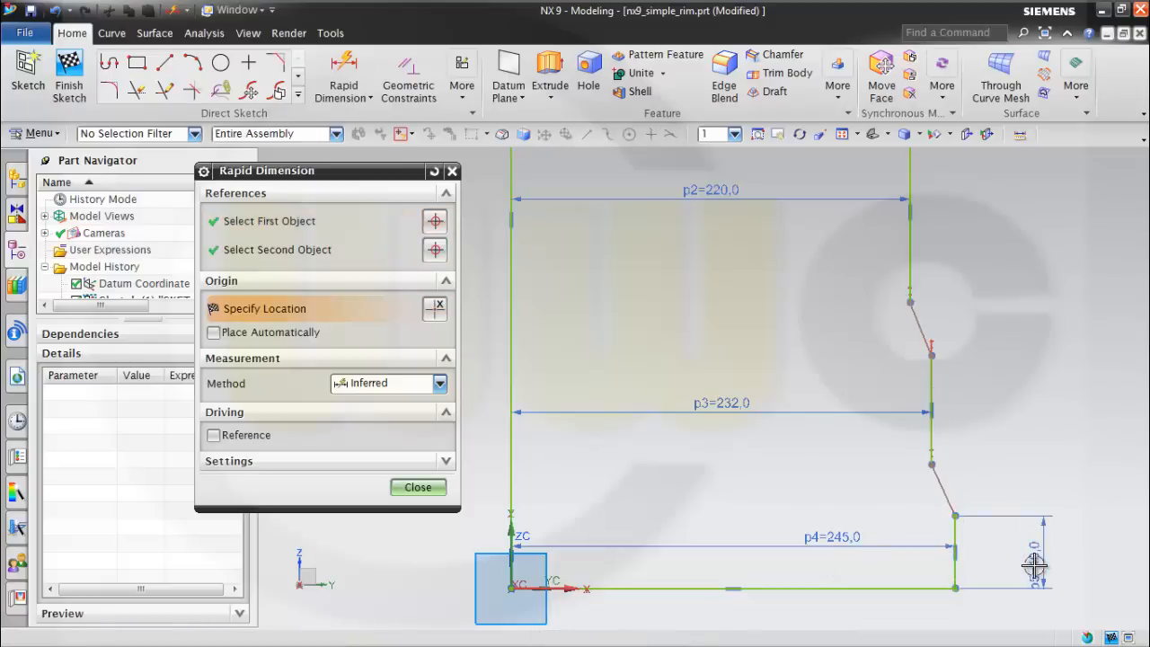
click(1035, 563)
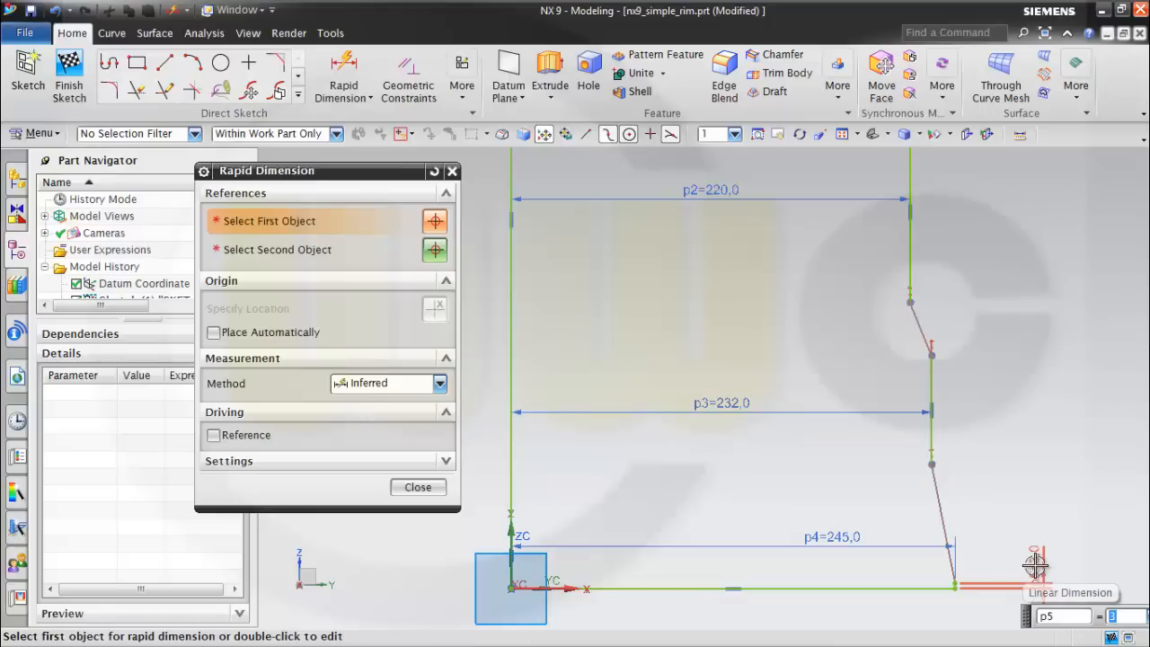
click(932, 463)
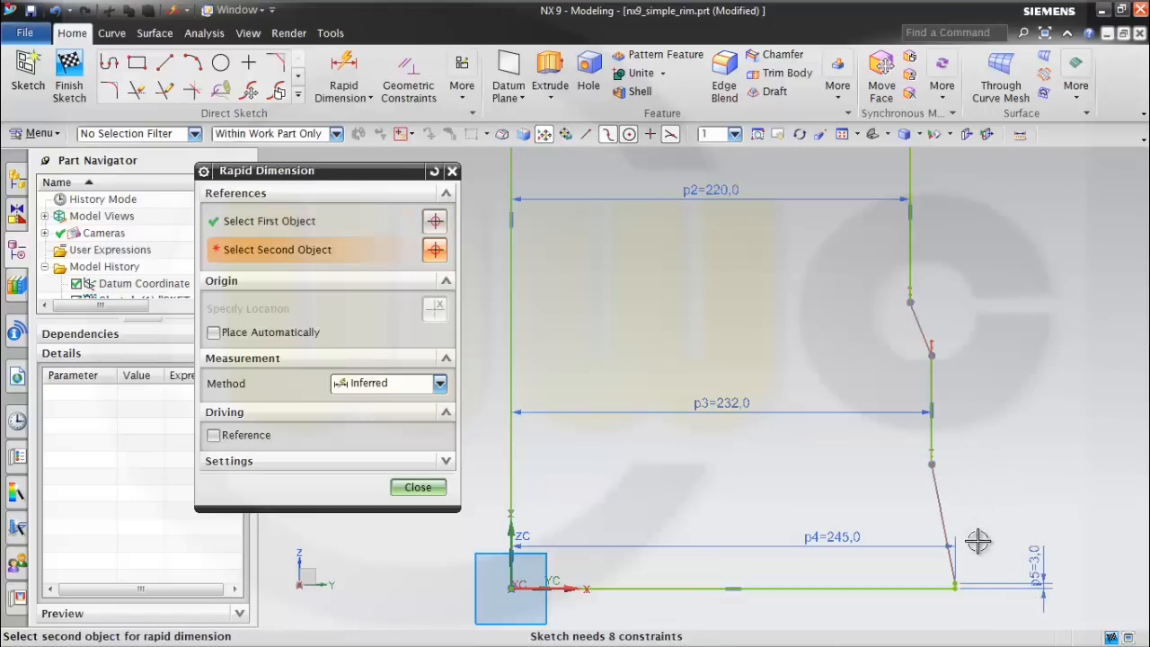
click(956, 582)
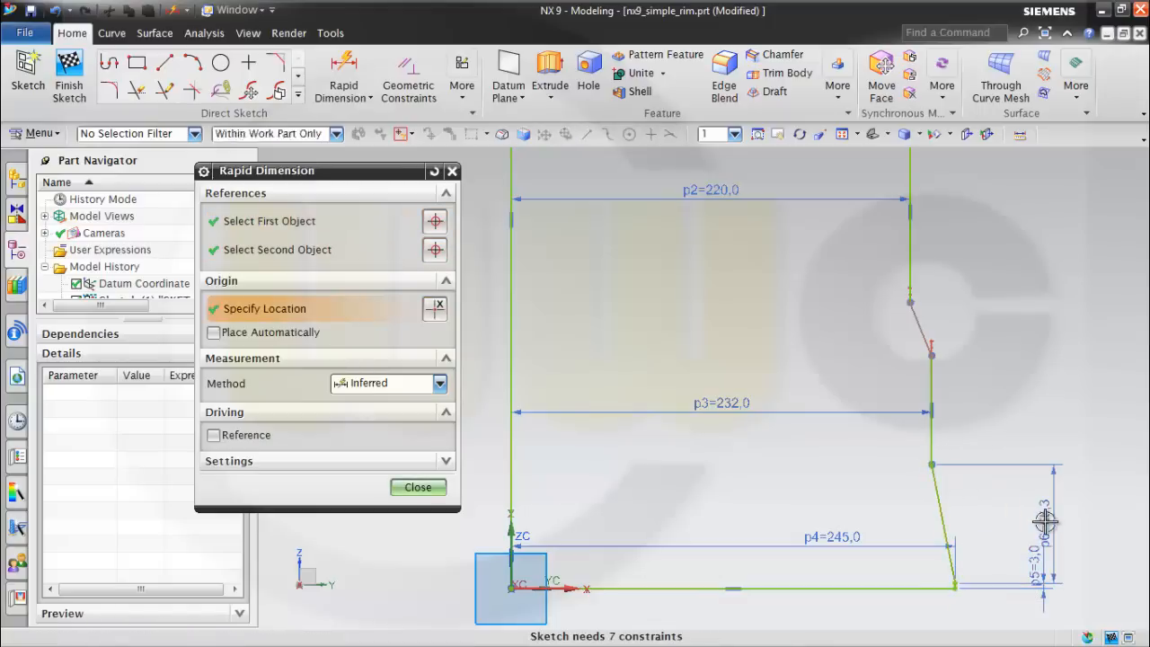
click(1044, 521)
text(20)
key(Return)
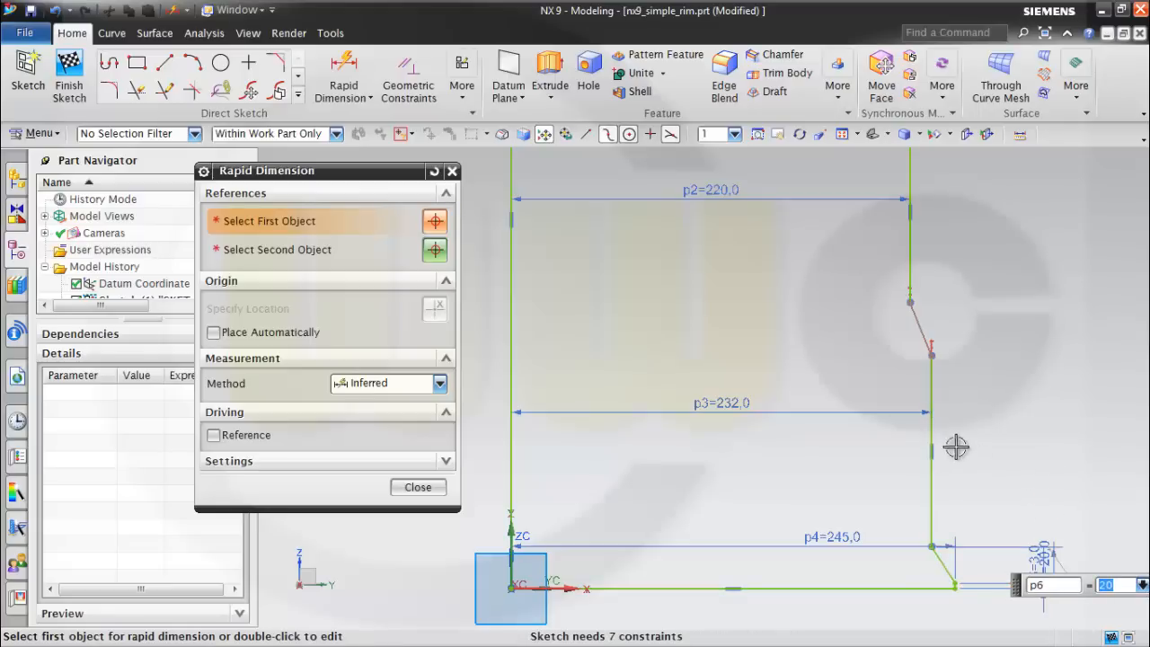
- Dimension the length of the outer vertical segment between the two lower slanted segments as 20
click(934, 441)
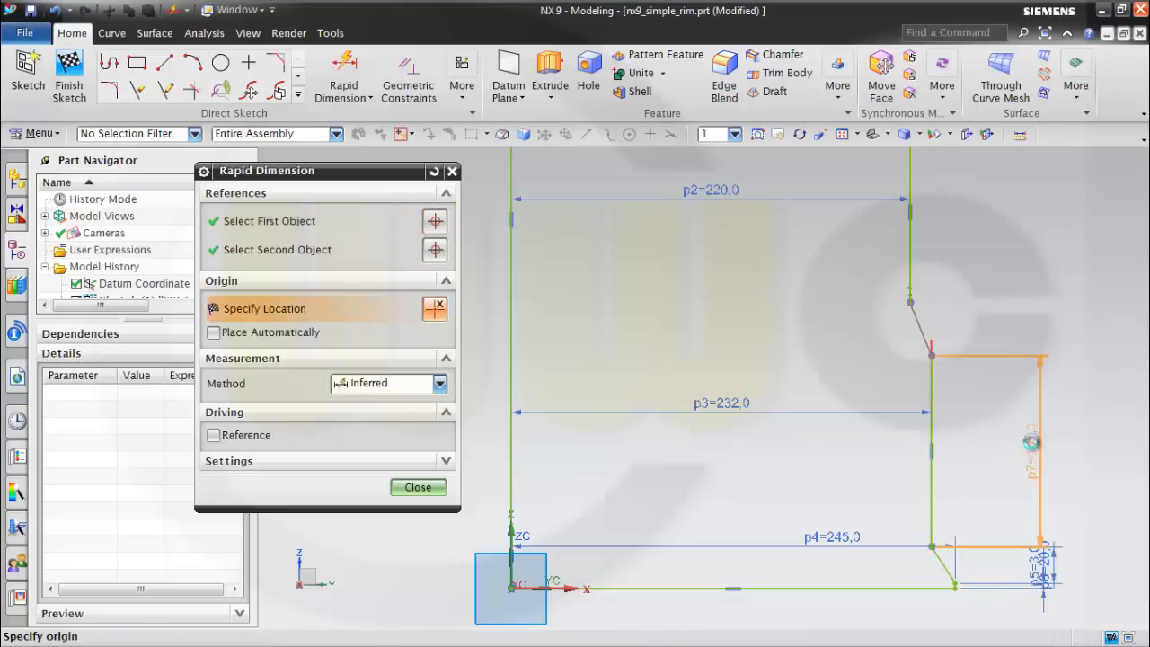
click(1031, 442)
text(20)
key(Return)
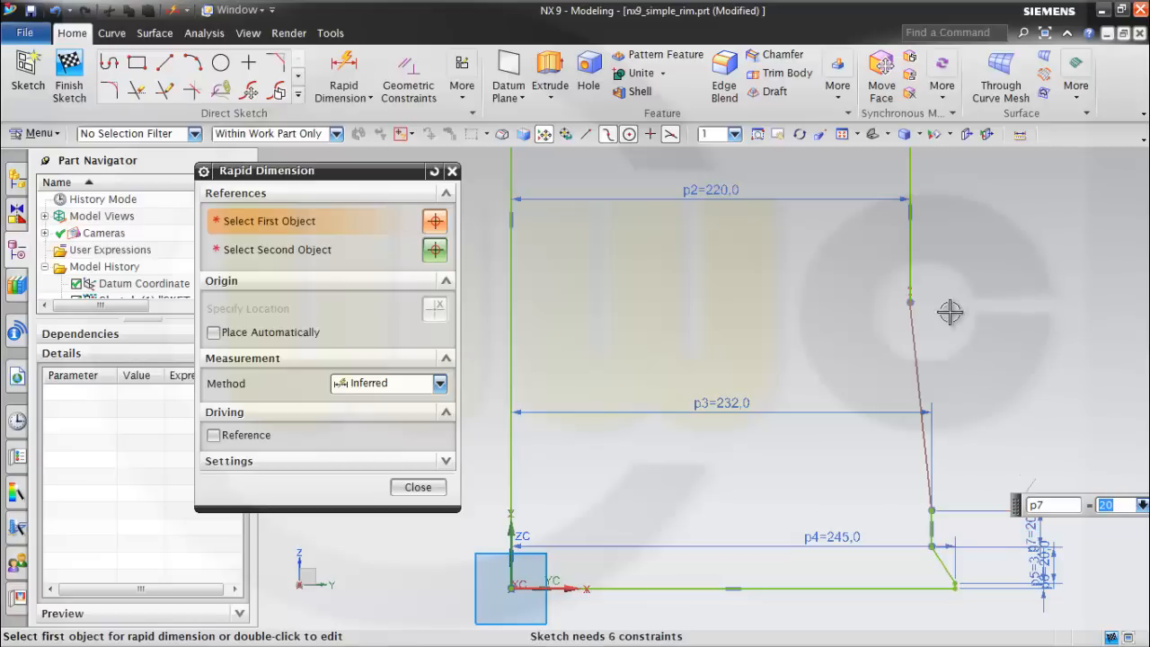
- Dimension the vertical height of the slanted segment just below the long middle outer segment as 20
click(910, 301)
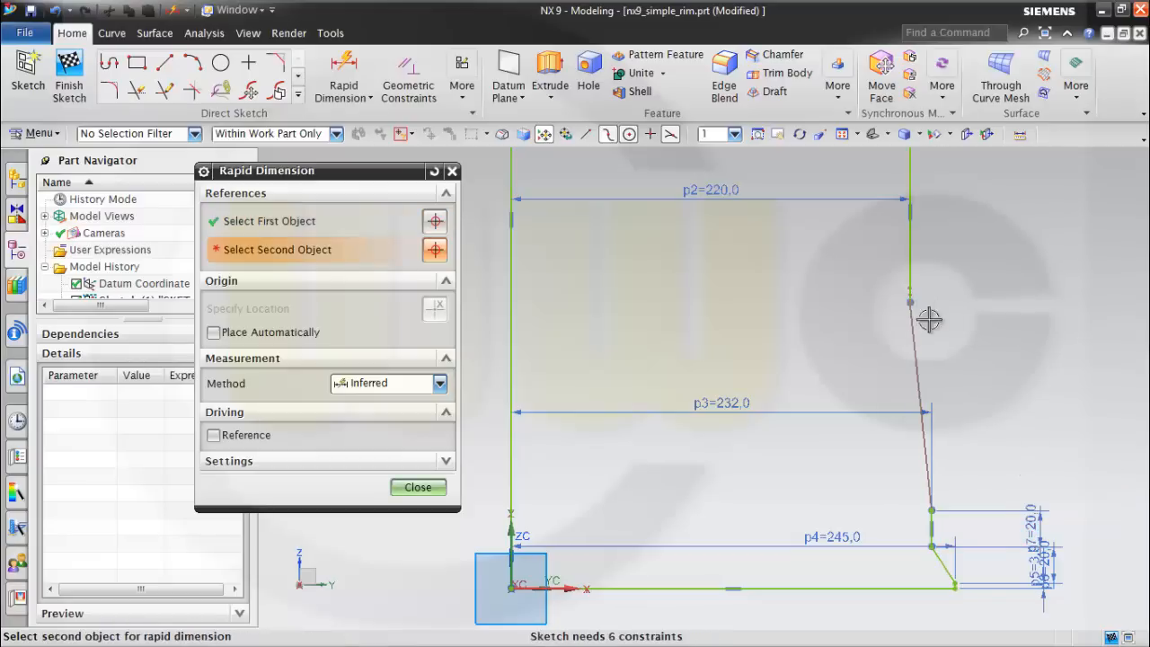
click(932, 509)
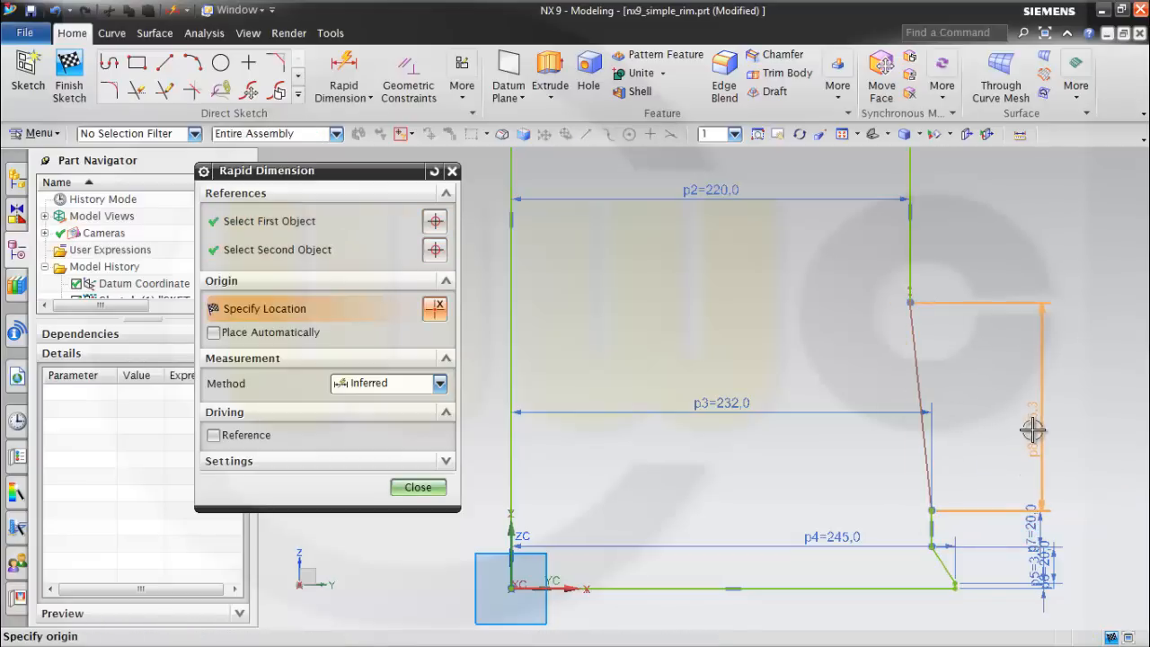
click(1033, 431)
text(20)
key(Return)
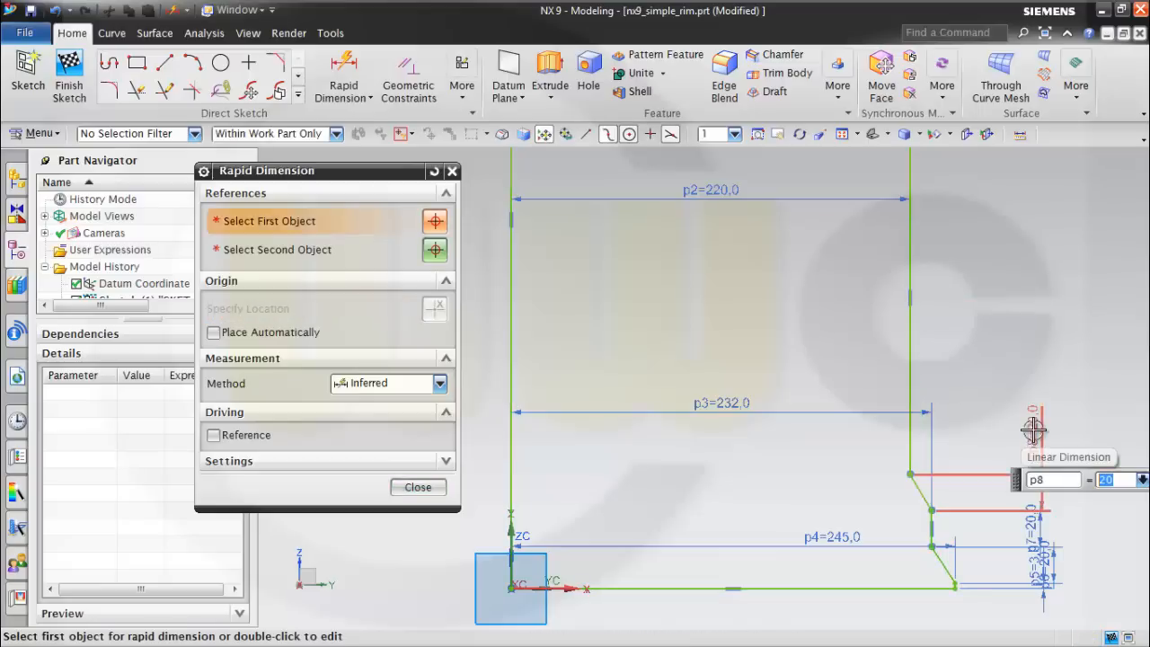
- Dimension the length of the middle outer vertical segment as 78
click(911, 354)
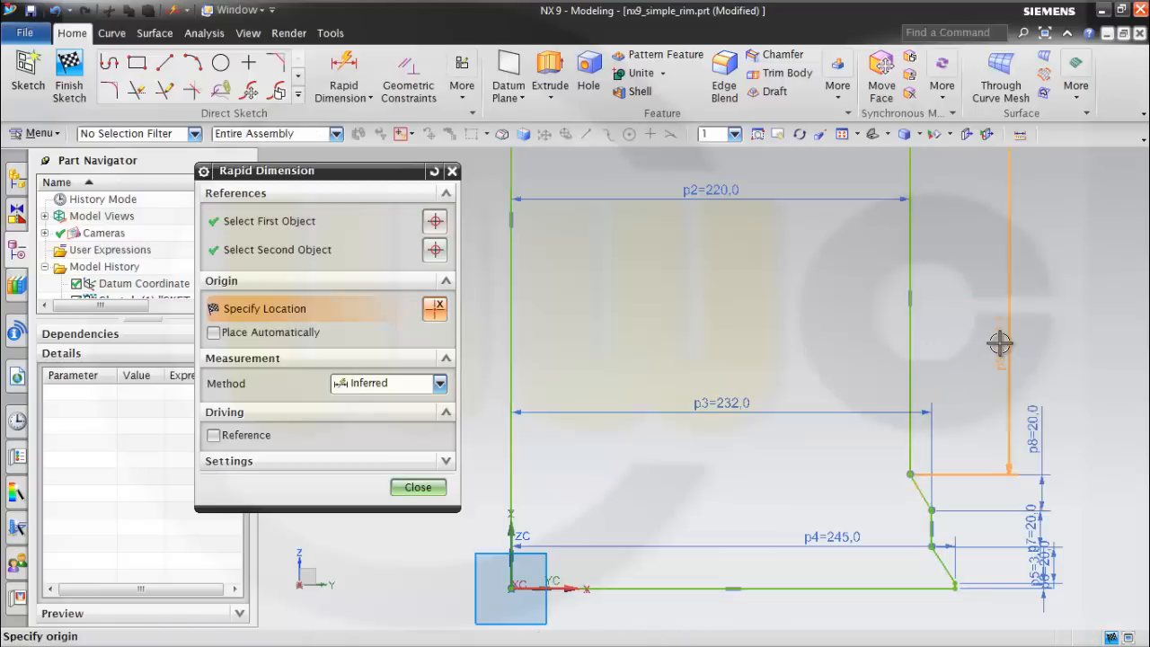
click(1030, 341)
text(78)
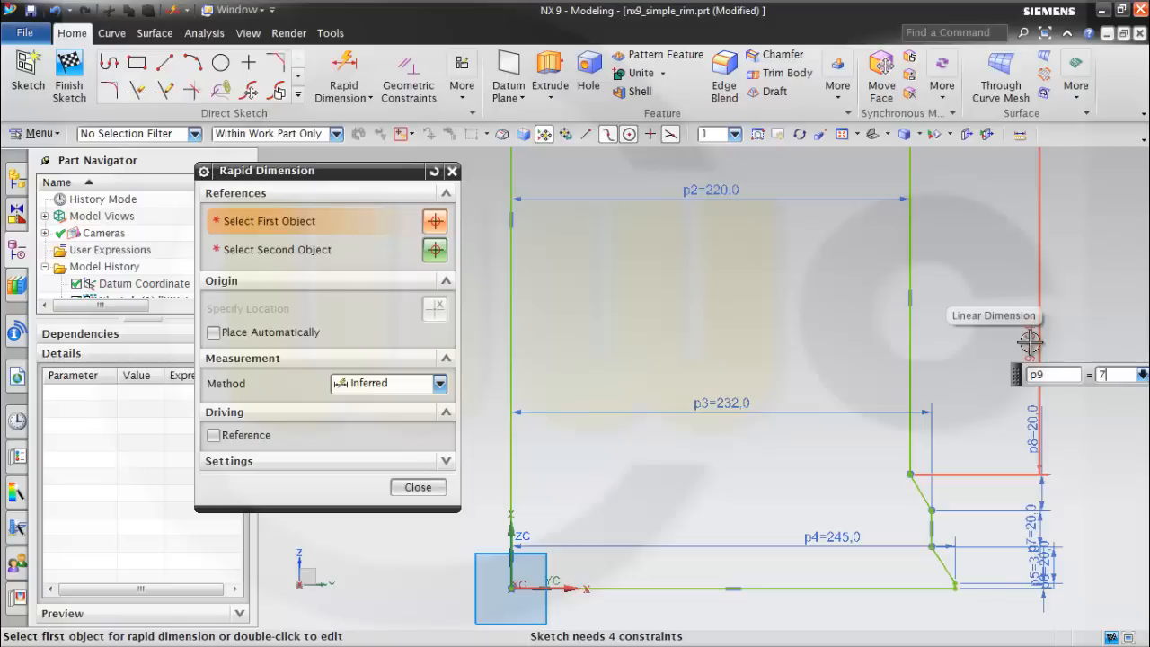
key(Return)
- Dimension the vertical height of the slanted segment above the middle one as 20 and the length of the adjoining upper vertical segment as 64
mouse_move(982, 280)
shift+middle_down()
mouse_move(1000, 612)
mouse_move(970, 528)
shift+middle_up()
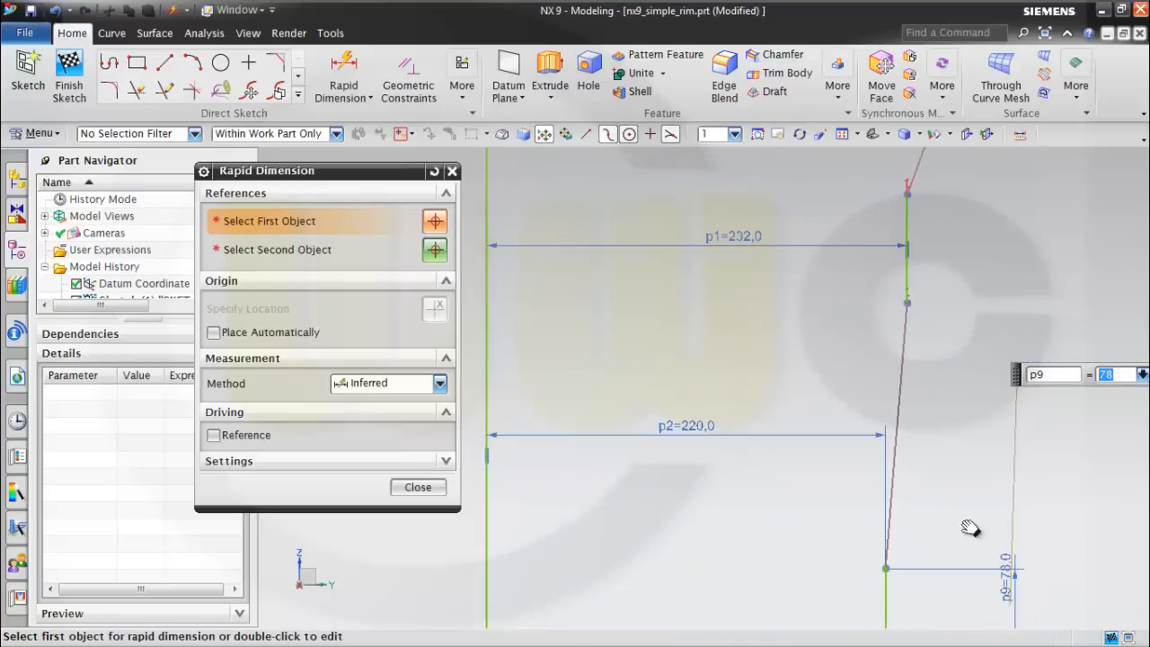
click(893, 555)
click(910, 308)
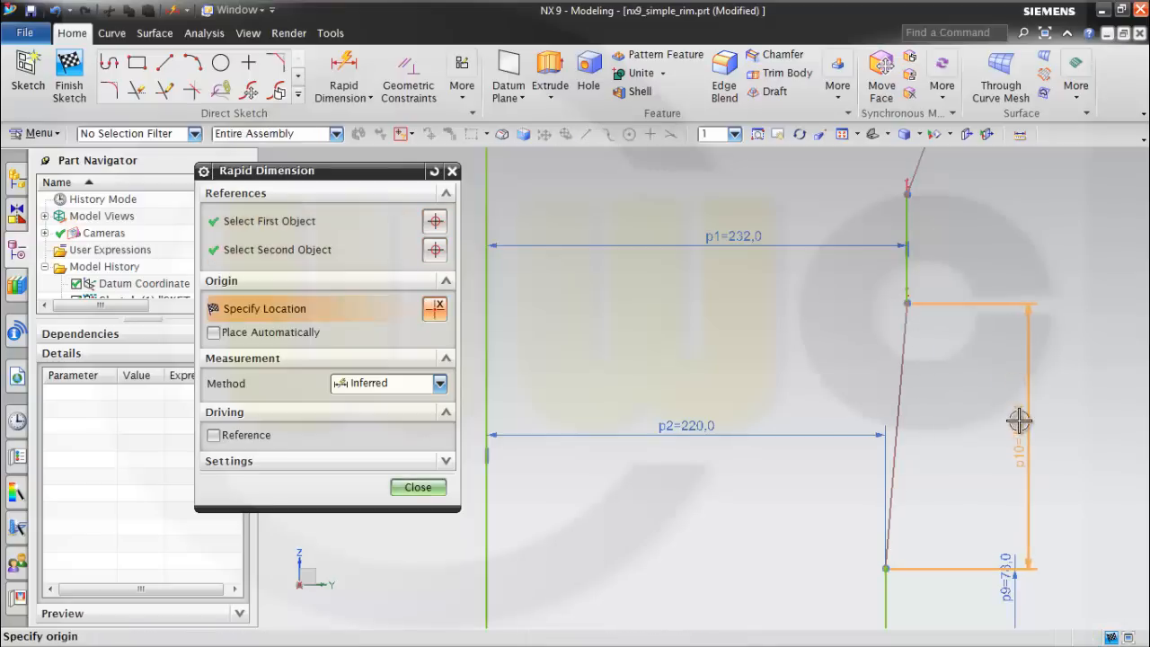
click(1019, 420)
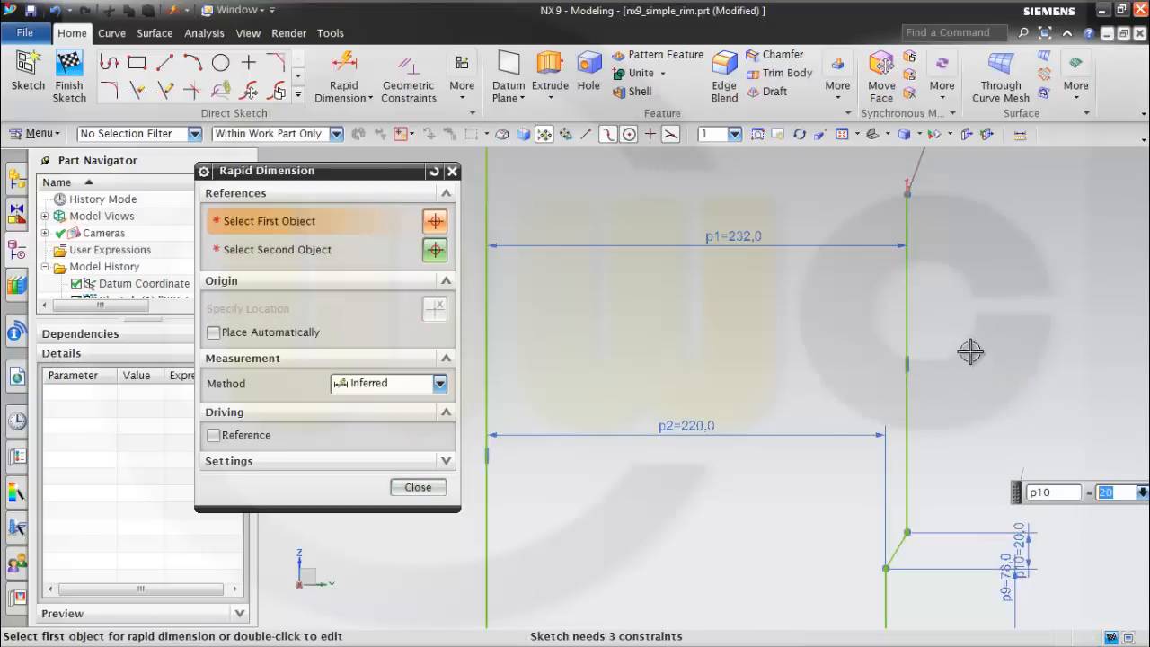
click(908, 320)
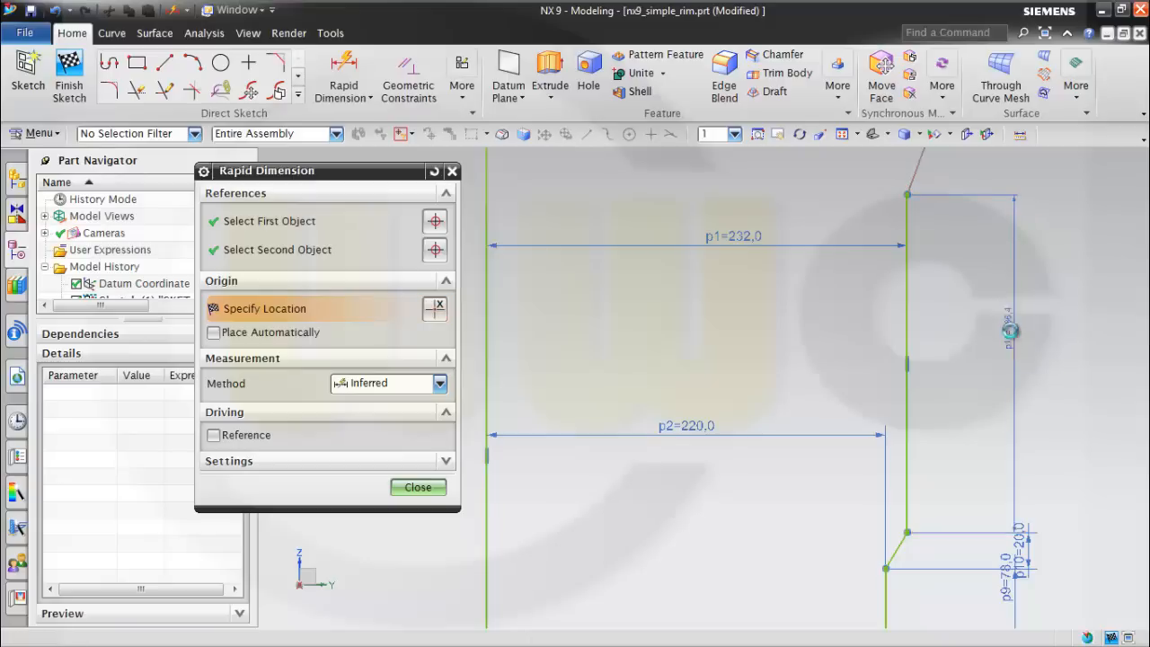
click(1008, 329)
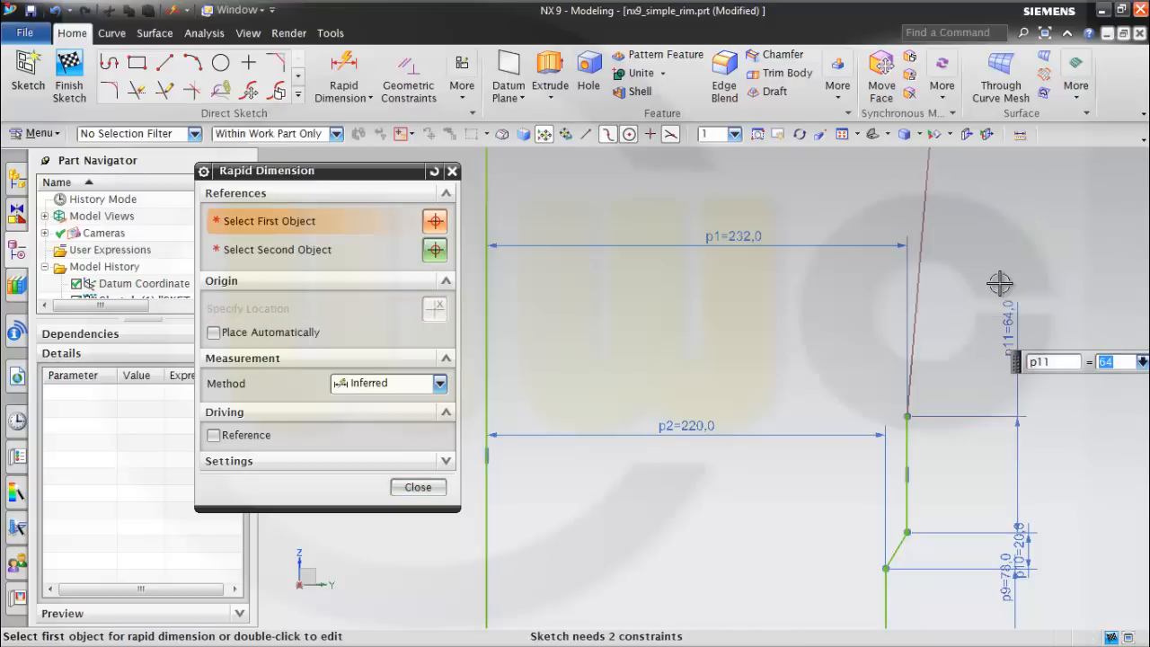
- Dimension the vertical height of the uppermost slanted segment as 20
shift+middle_drag(988, 294, 972, 450)
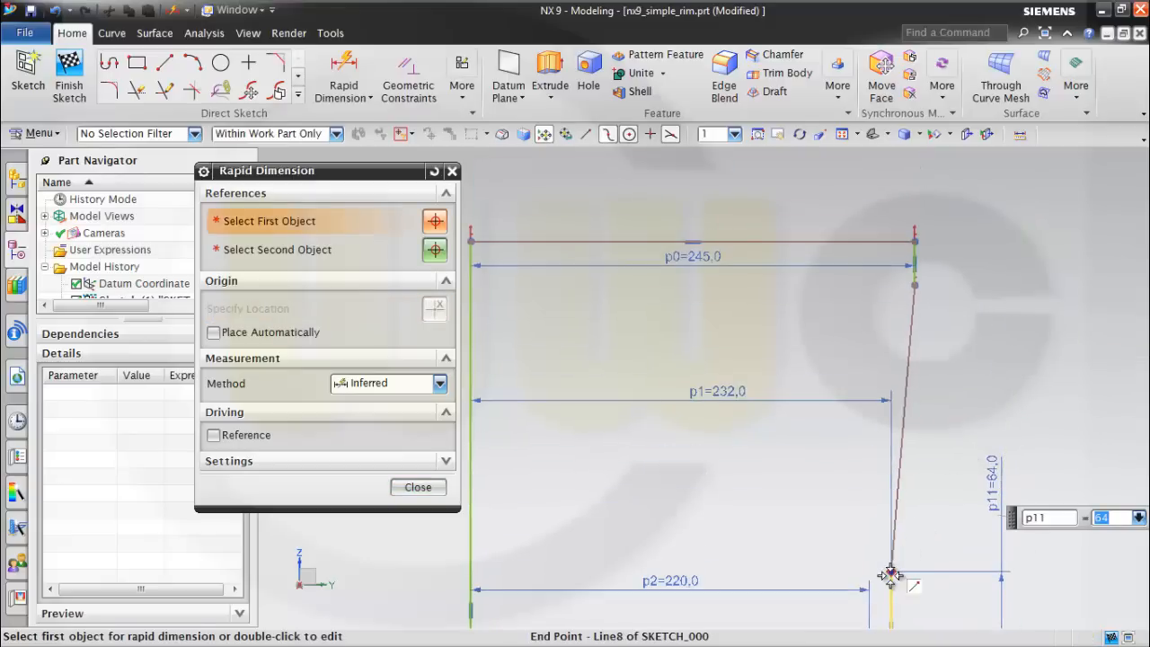
click(890, 575)
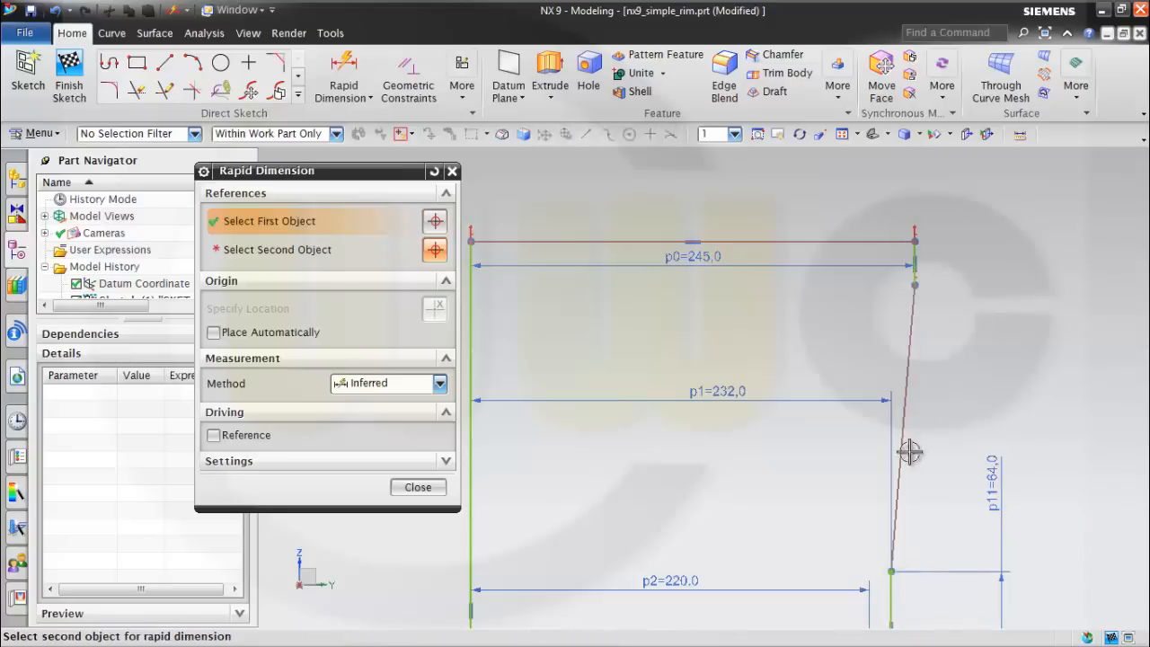
click(914, 285)
click(1015, 367)
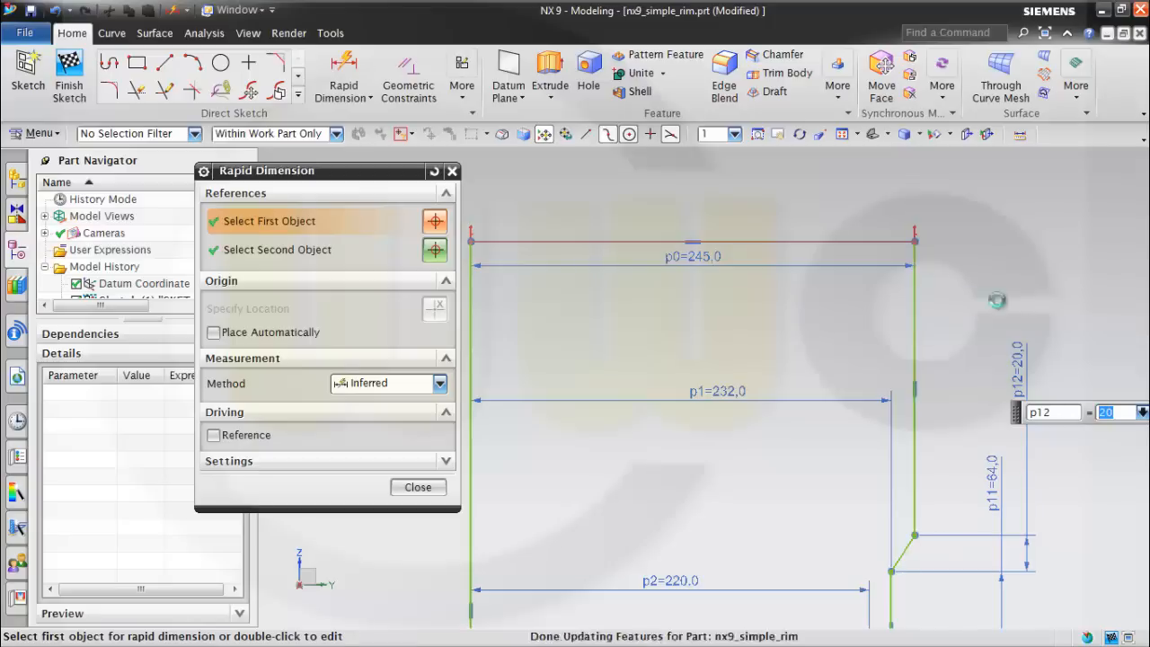
- Dimension the length of the uppermost outer vertical segment as 5 and end the Rapid Dimension command
click(914, 300)
click(1069, 306)
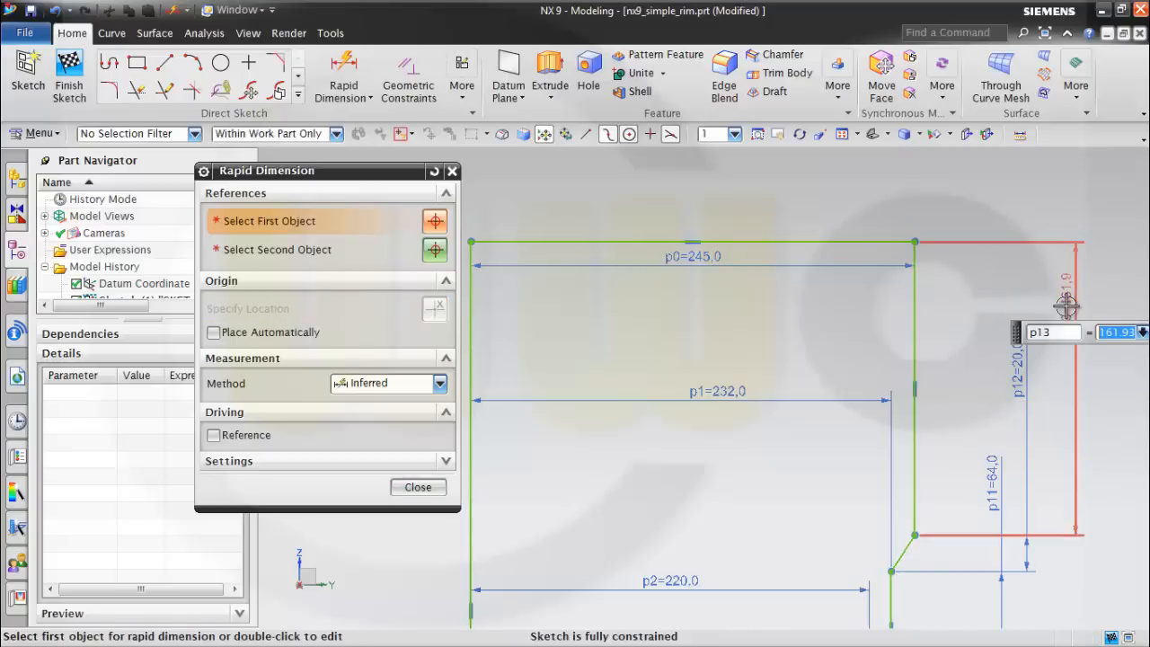
text(5)
key(Return)
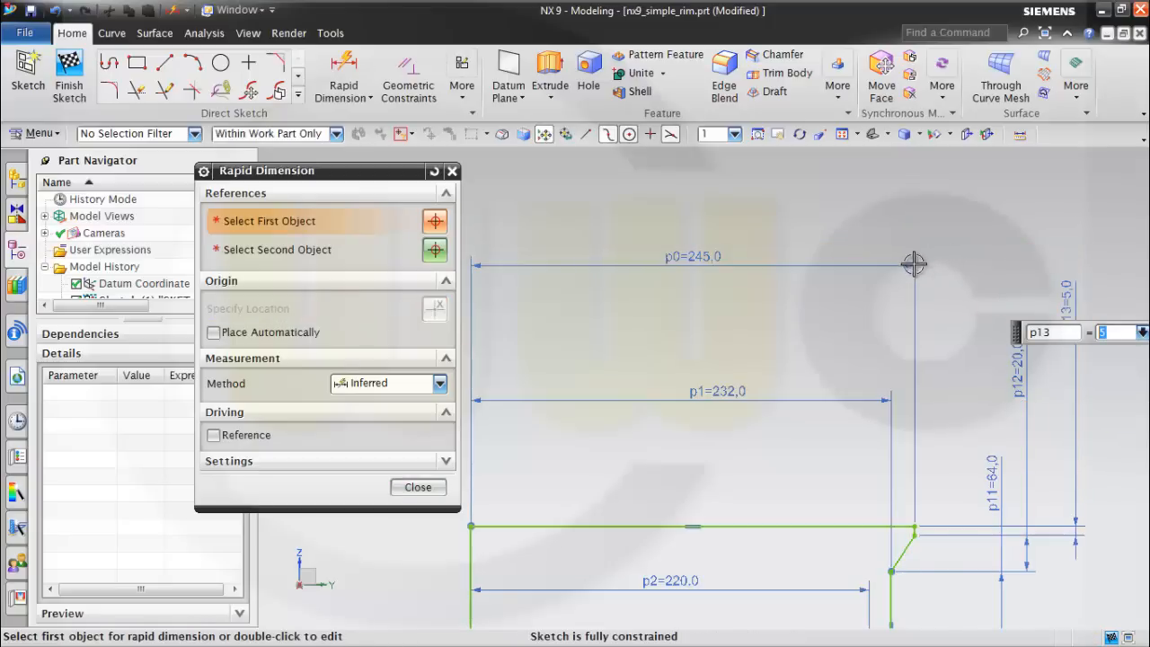
click(418, 486)
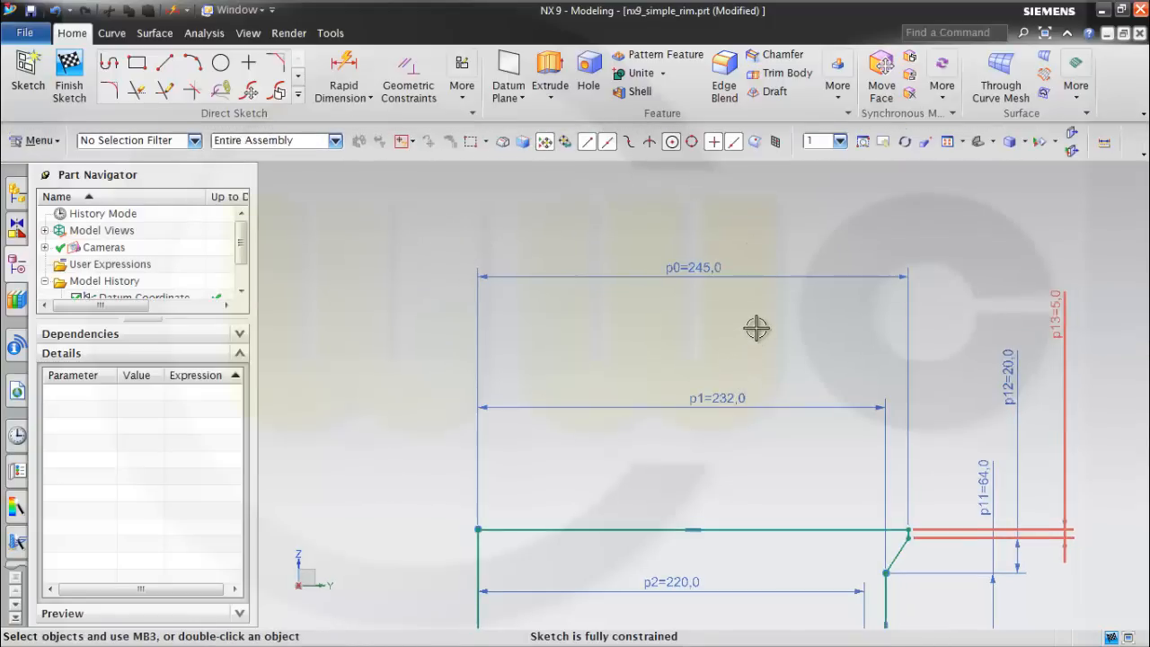
- Orient the view to the sketch plane and finish the rim profile sketch
right_click(799, 216)
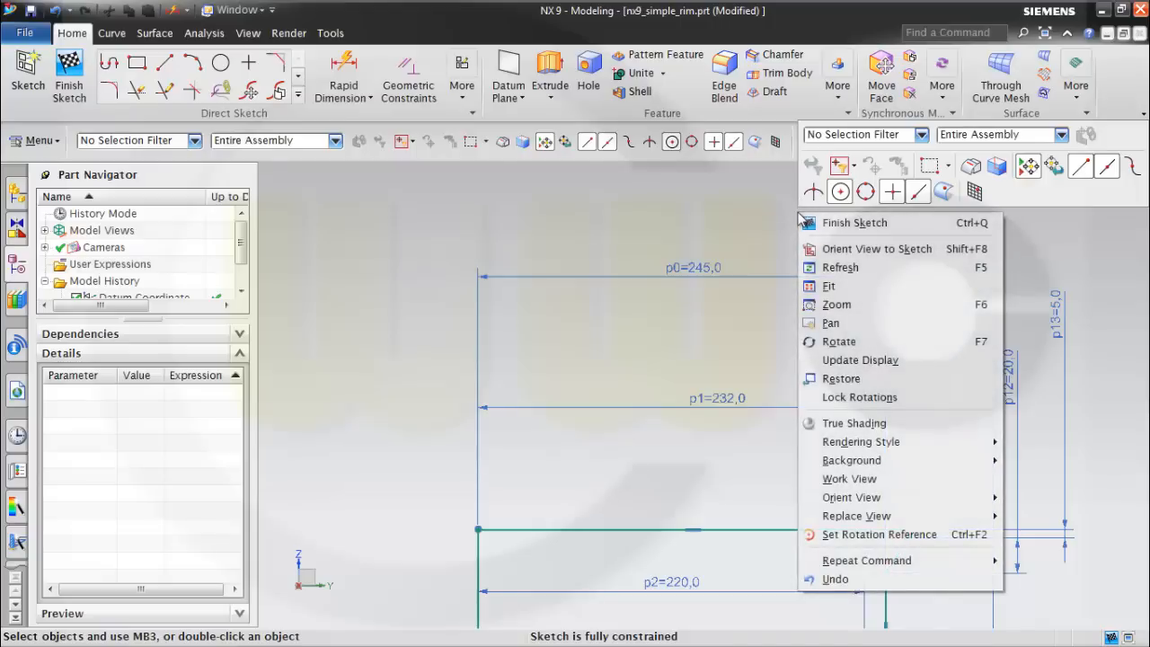
click(831, 249)
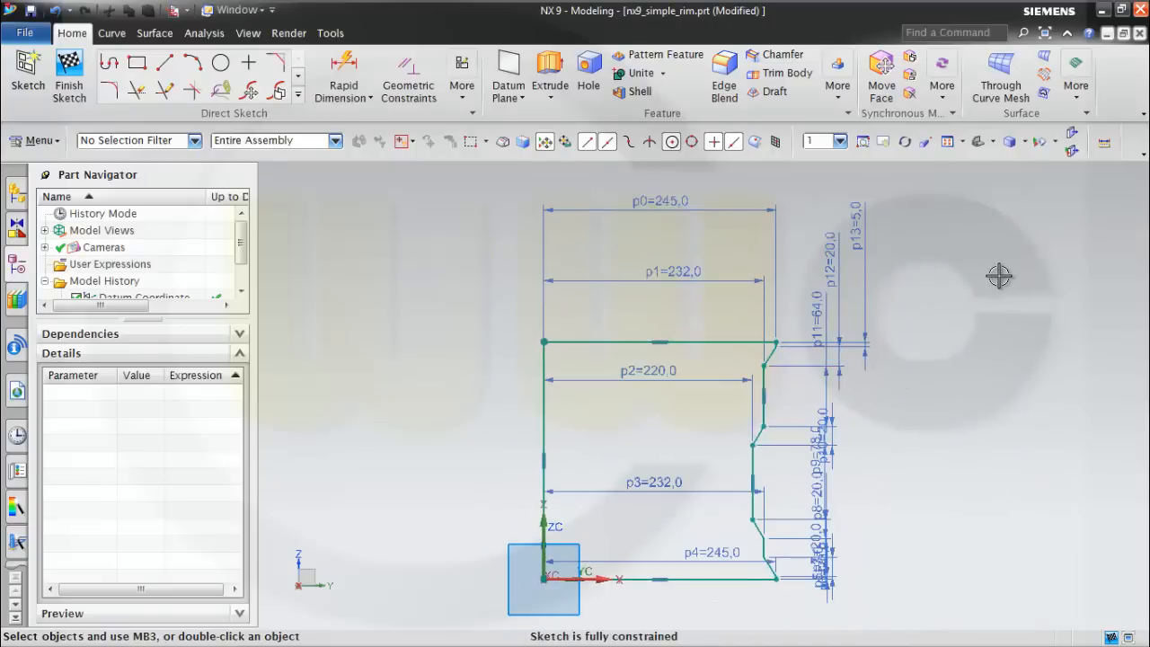
click(71, 67)
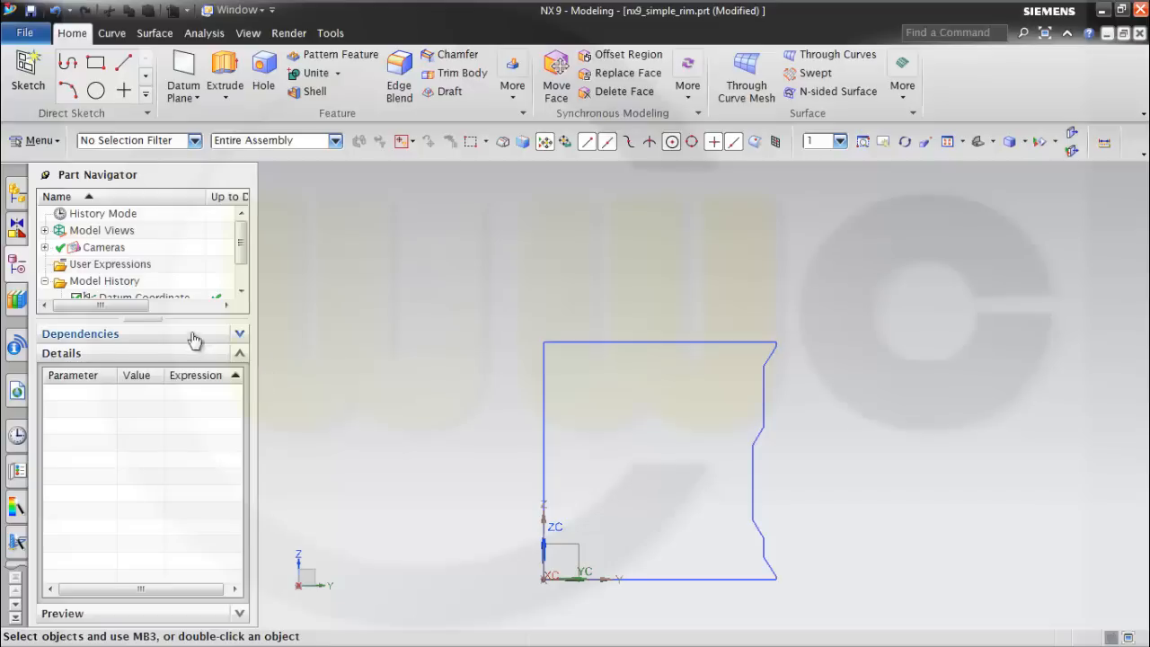
- Reopen the rim profile sketch from the model history for editing
scroll(245, 257, down, 1)
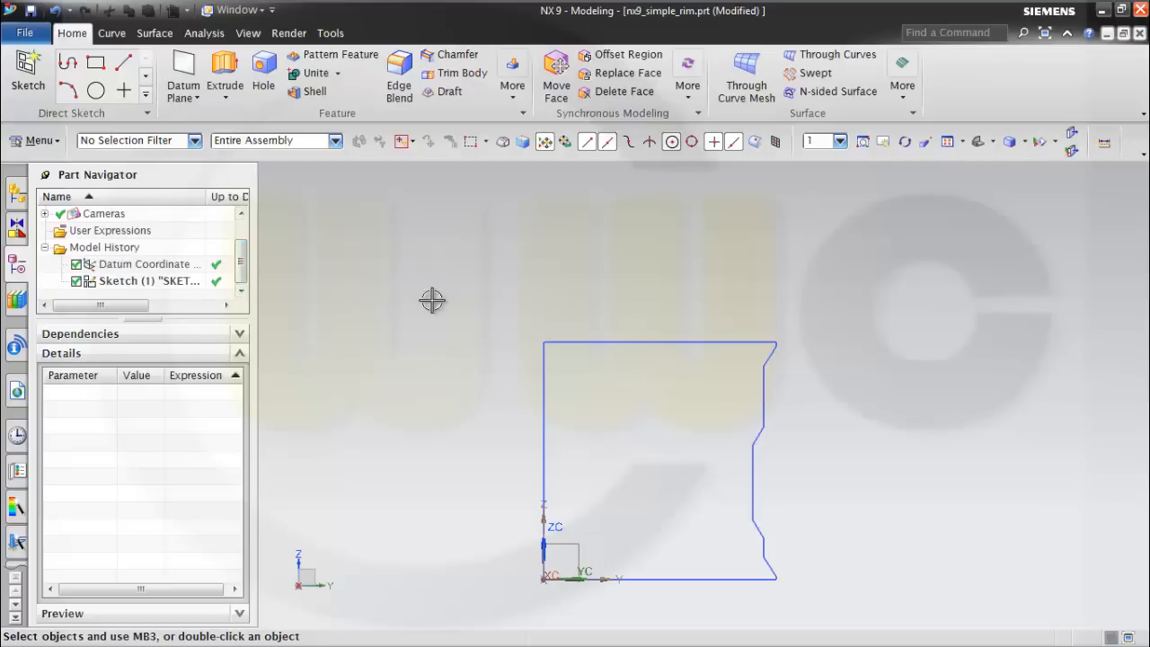
double_click(134, 280)
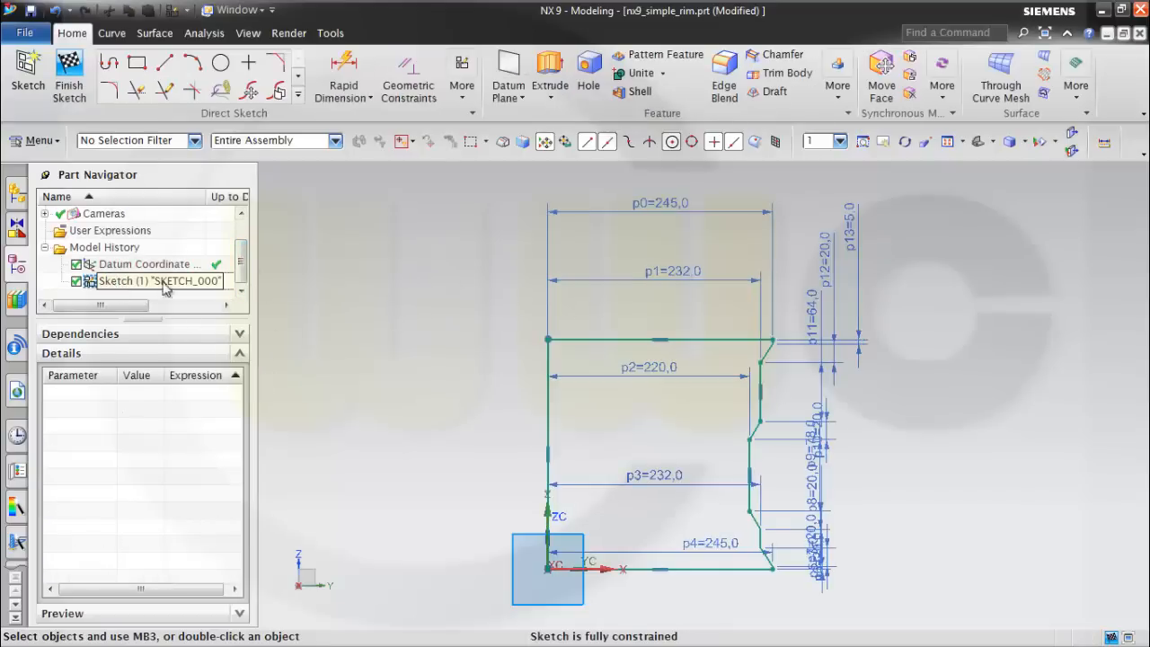
- Convert the profile's top and bottom horizontal lines and the vertical line on the Z axis to reference lines
click(701, 332)
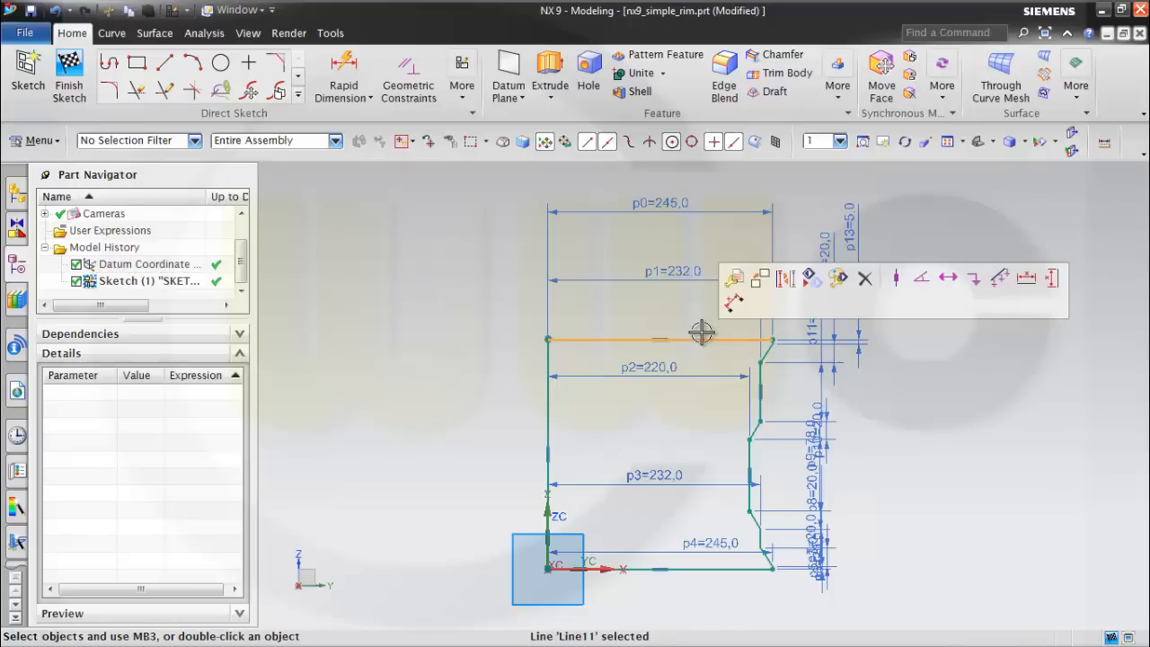
click(784, 281)
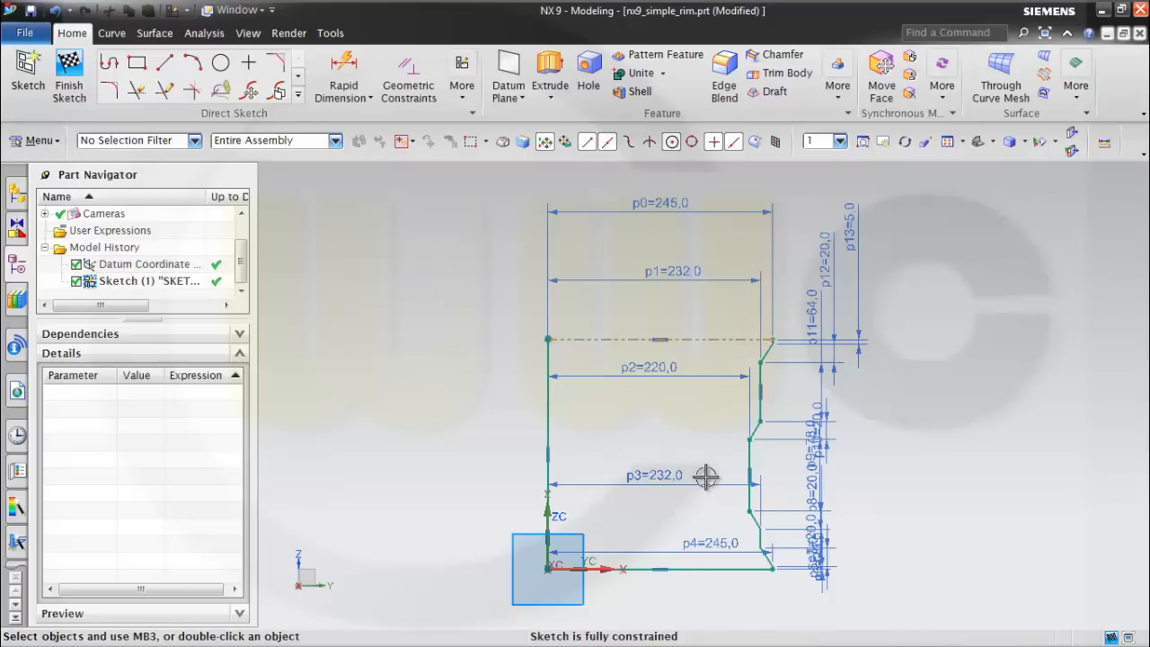
click(689, 566)
click(769, 514)
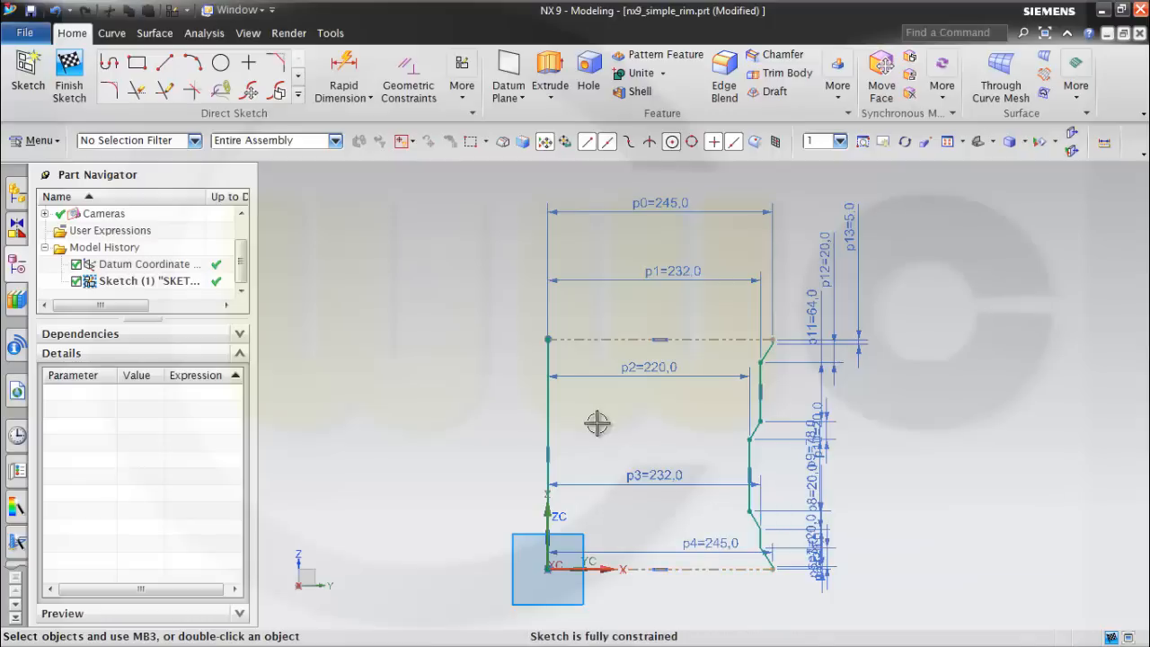
click(554, 414)
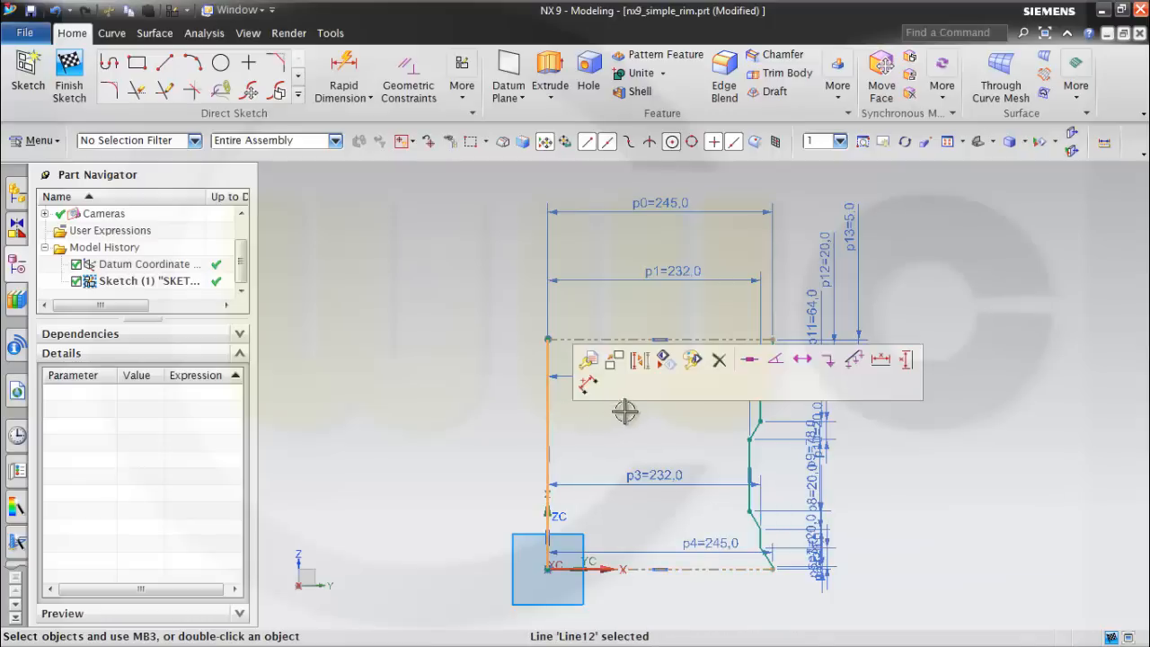
click(640, 361)
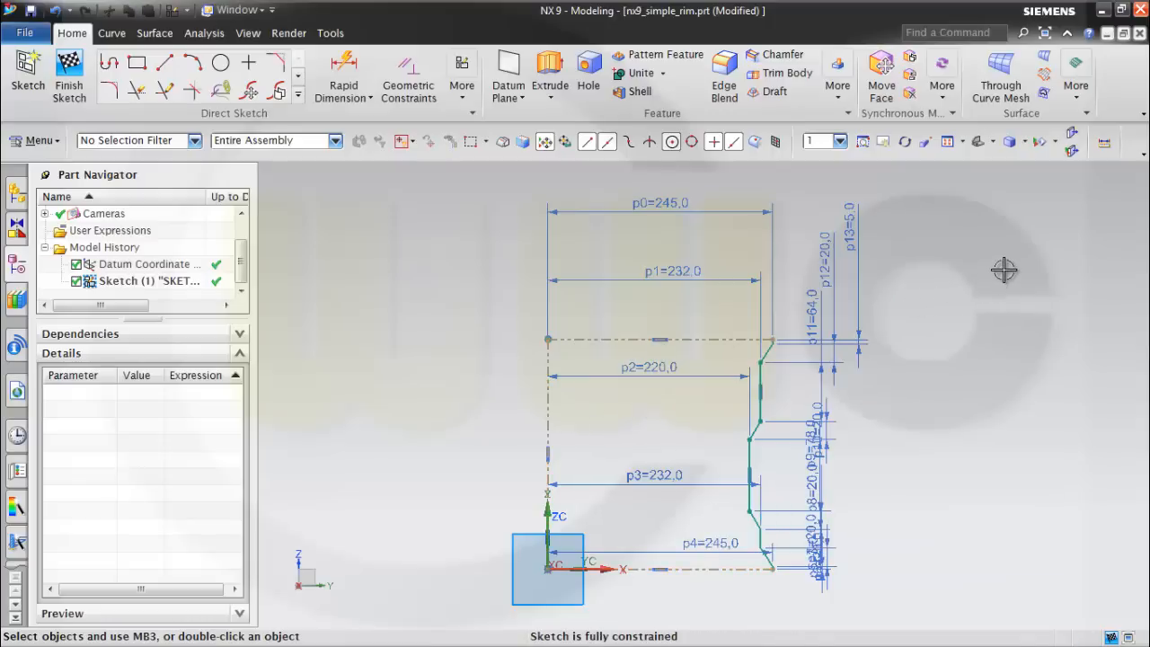
- Finish the rim profile sketch and save the part
click(69, 72)
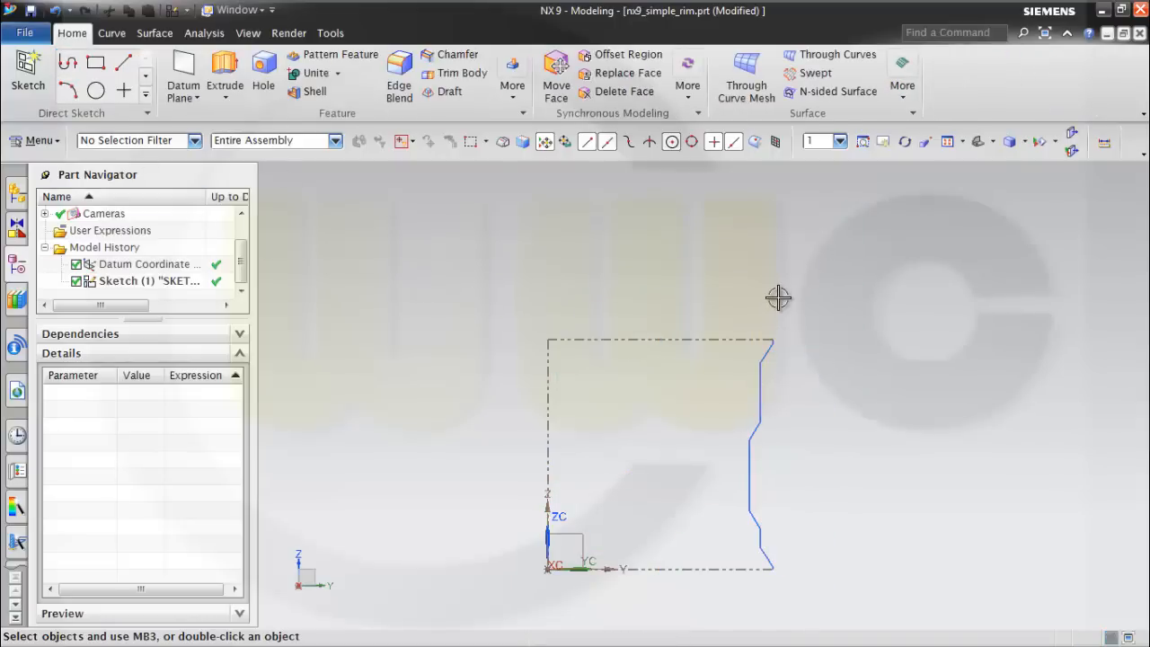
key(ctrl+s)
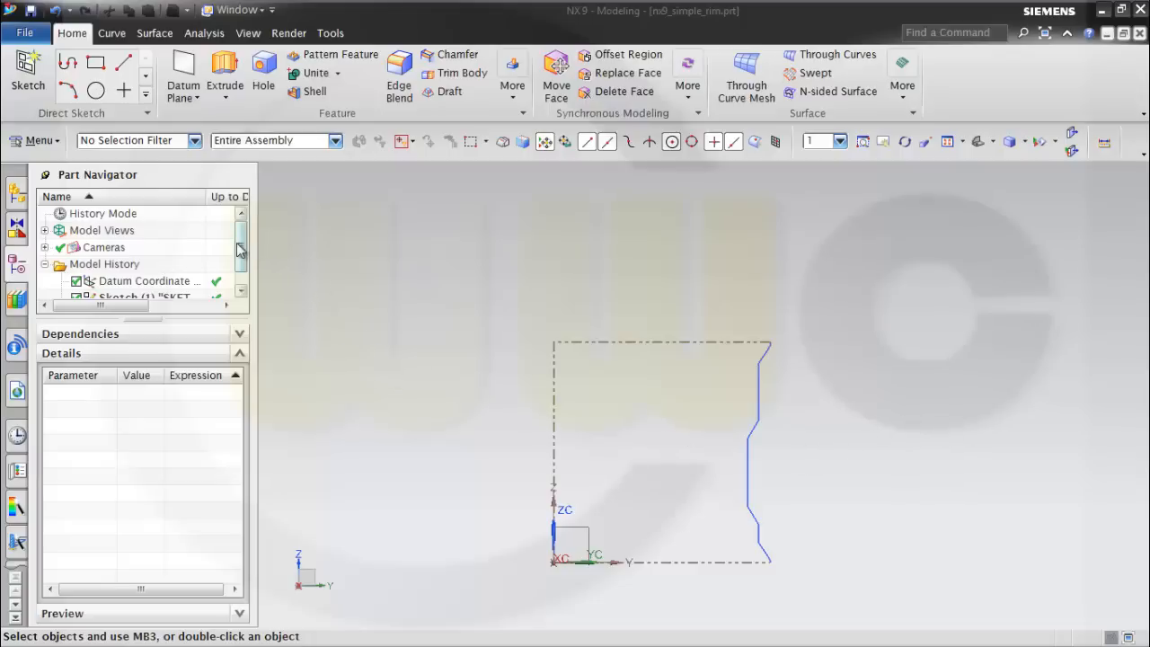
drag(239, 250, 239, 264)
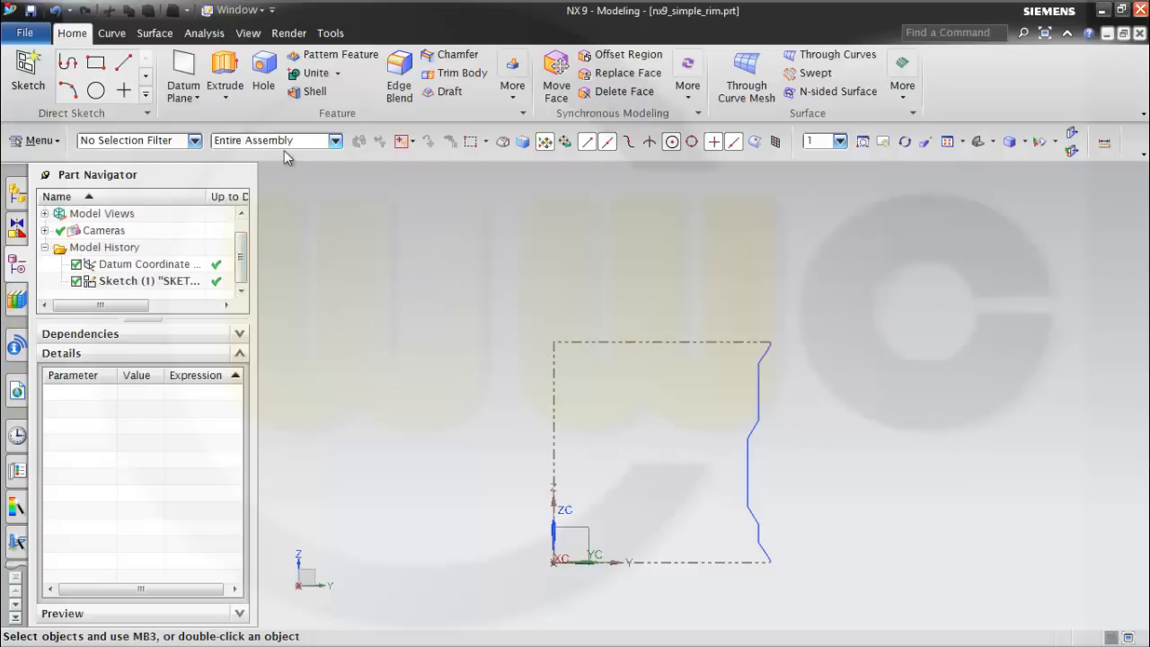
- Set up a 360 degree Revolve of the stepped profile around the ZC axis through the point 0, 0, 0
click(225, 98)
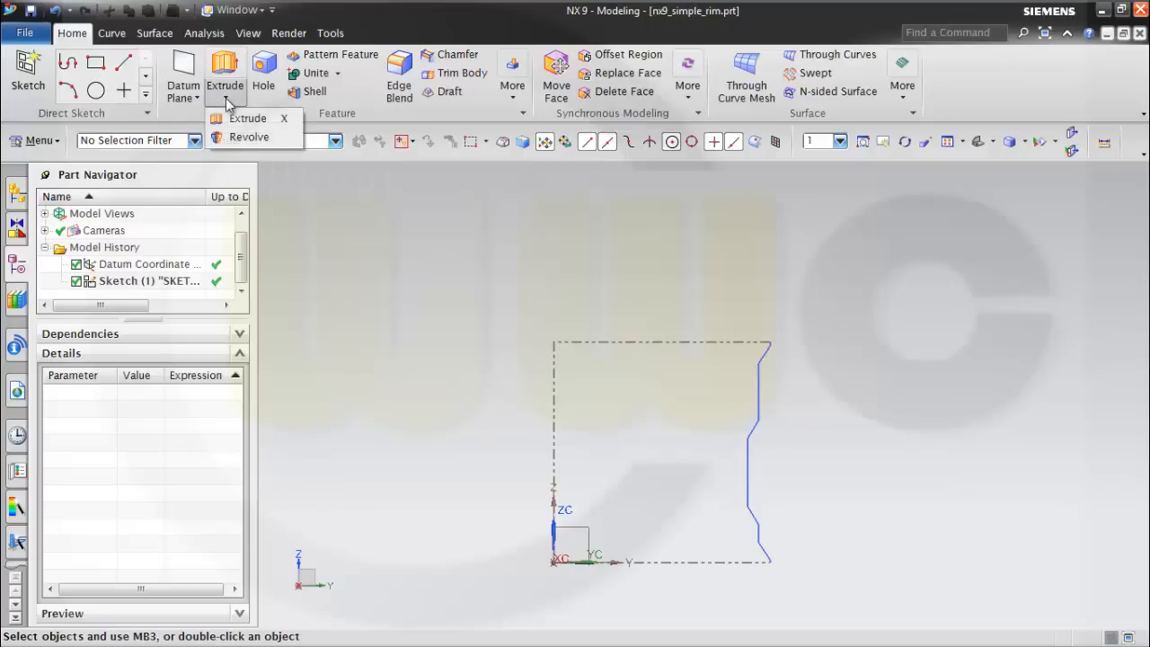
click(245, 138)
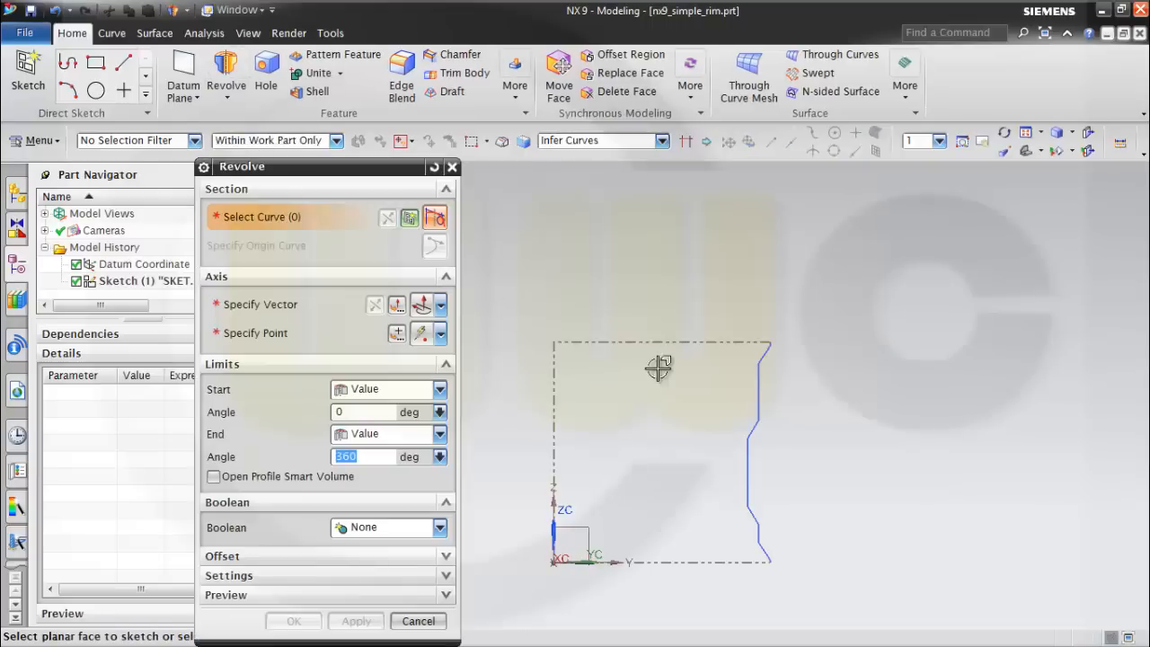
click(752, 393)
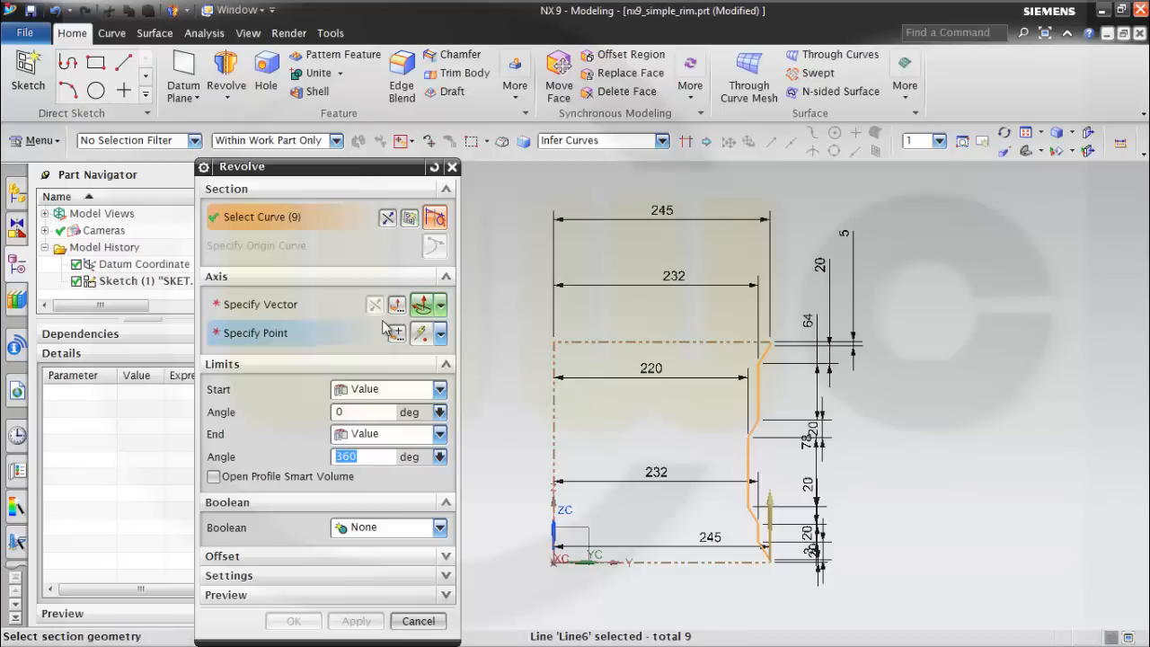
click(440, 305)
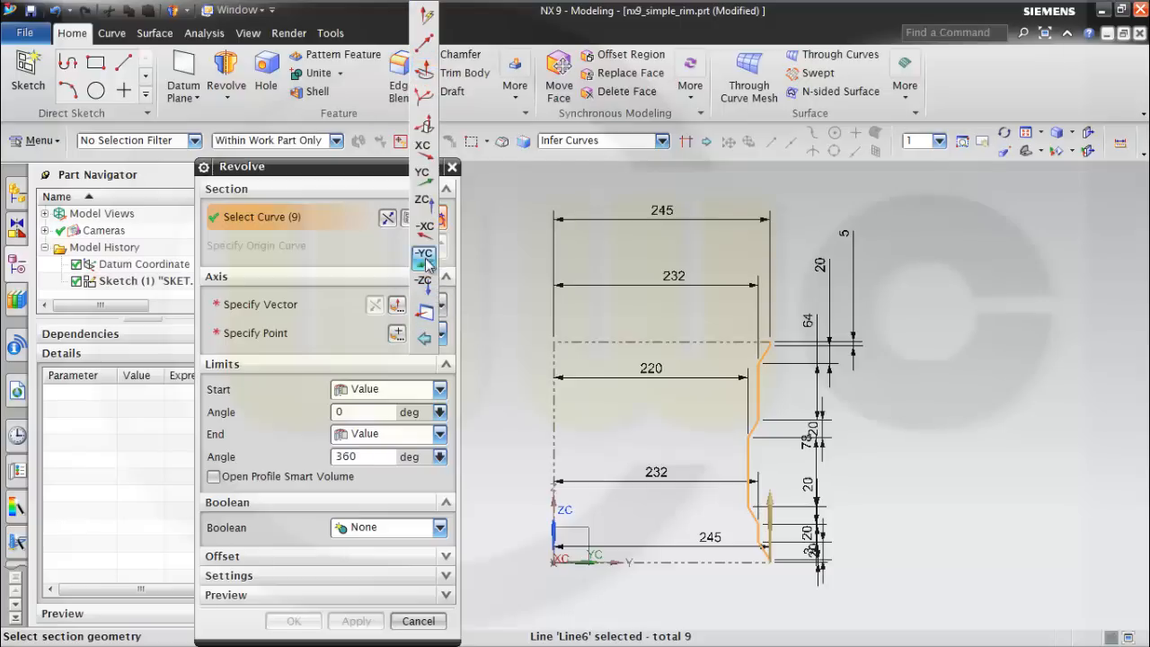
click(422, 202)
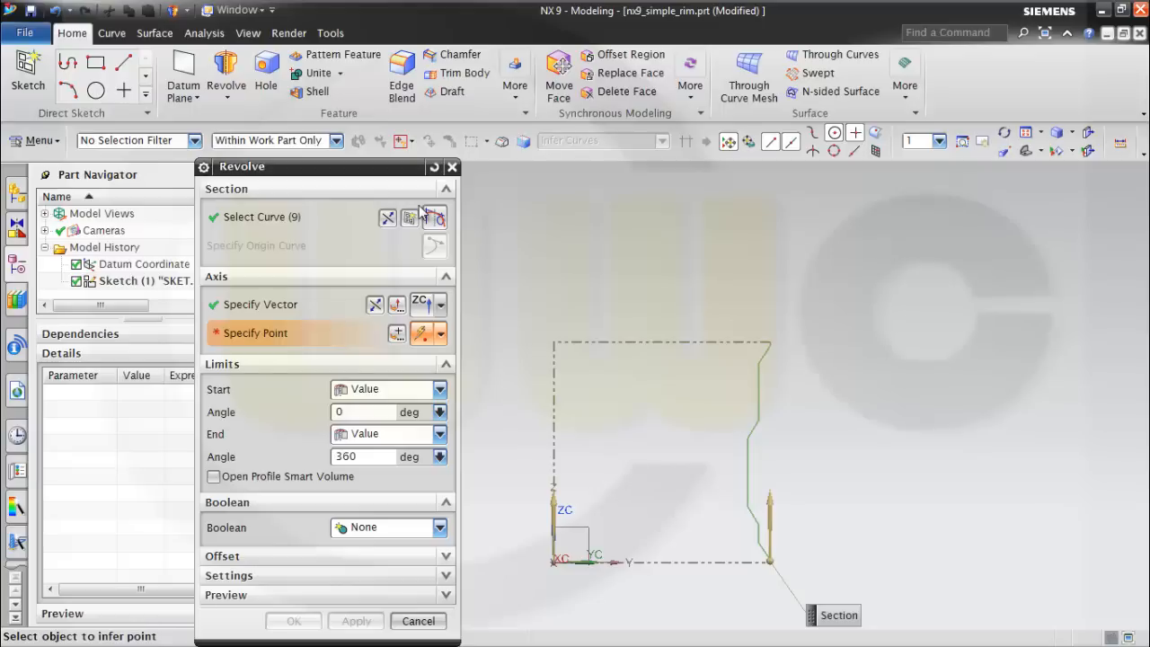
click(397, 333)
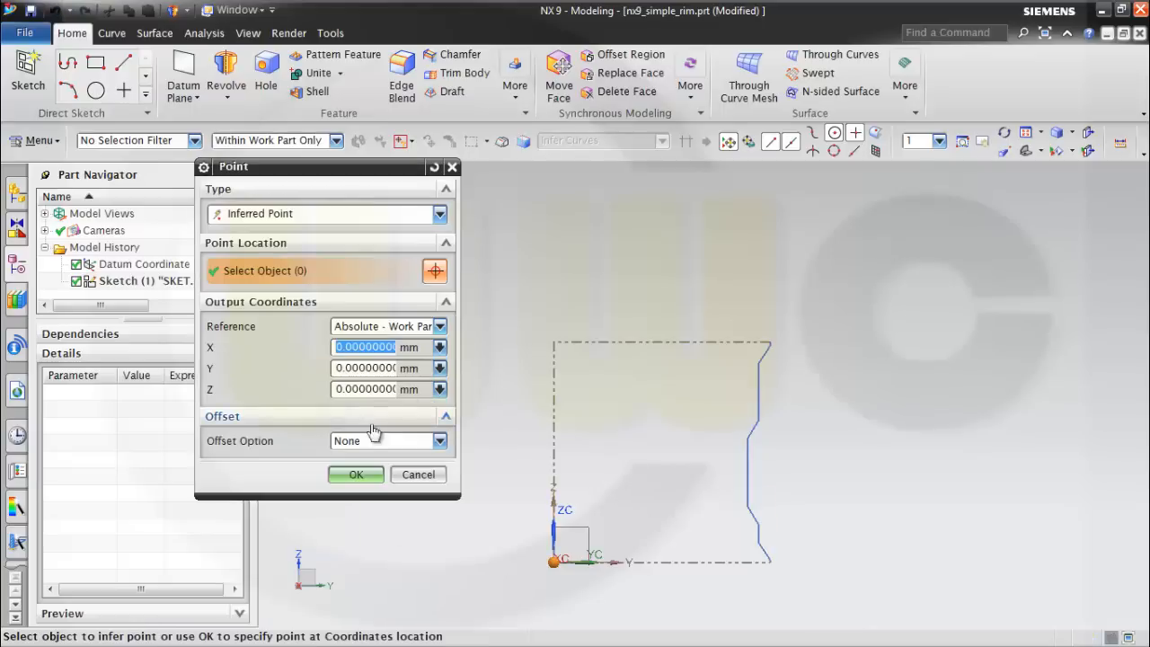
click(366, 477)
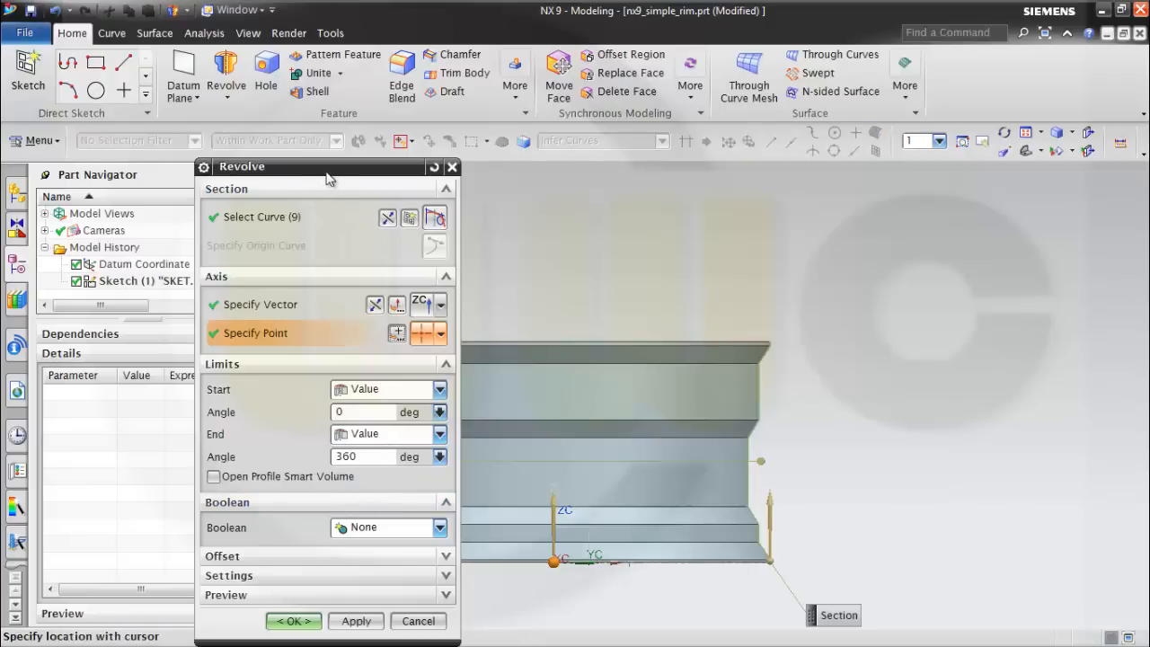
- Set the Revolve's body type to Sheet and create the feature
drag(327, 178, 389, 105)
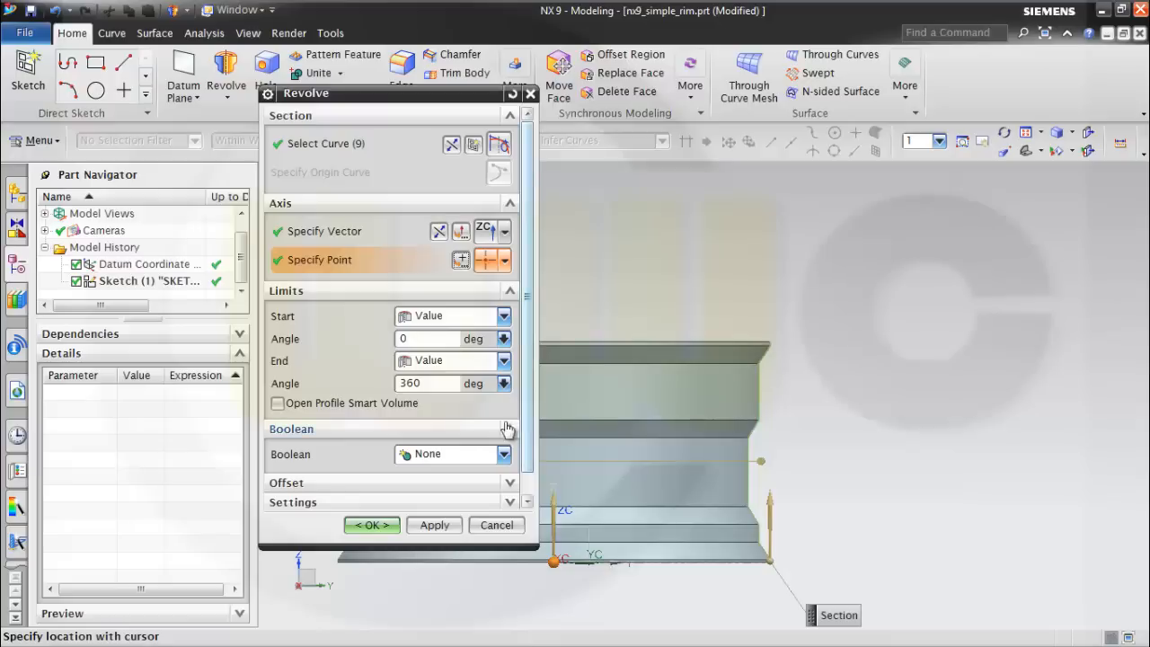
click(510, 503)
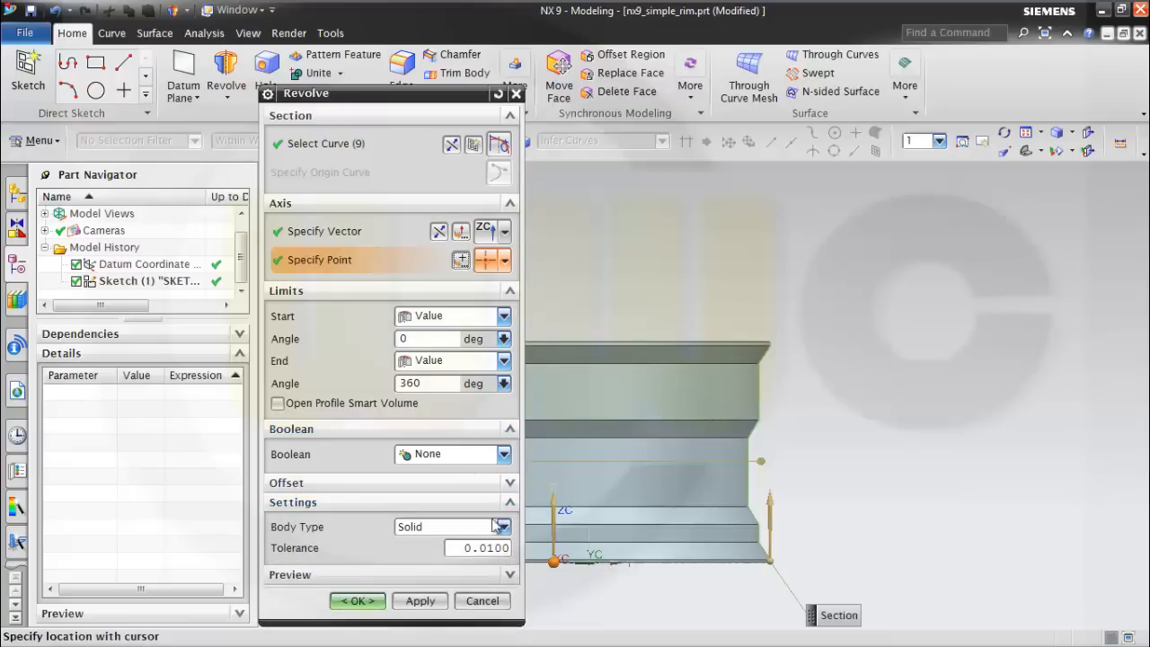
click(503, 528)
click(481, 557)
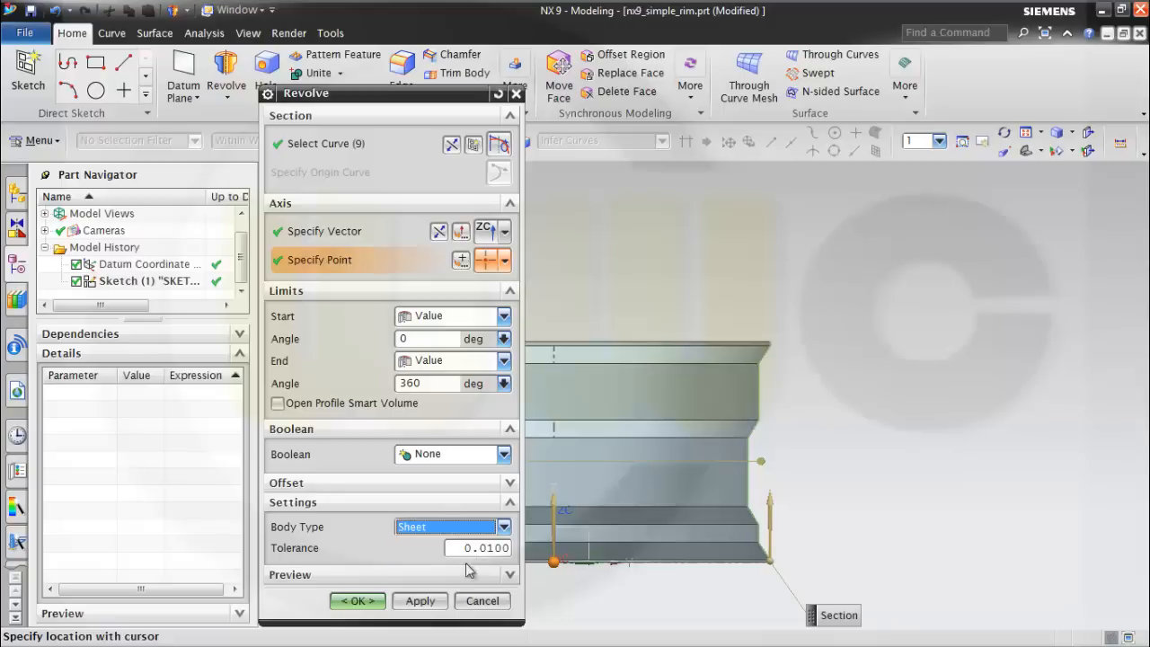
click(358, 601)
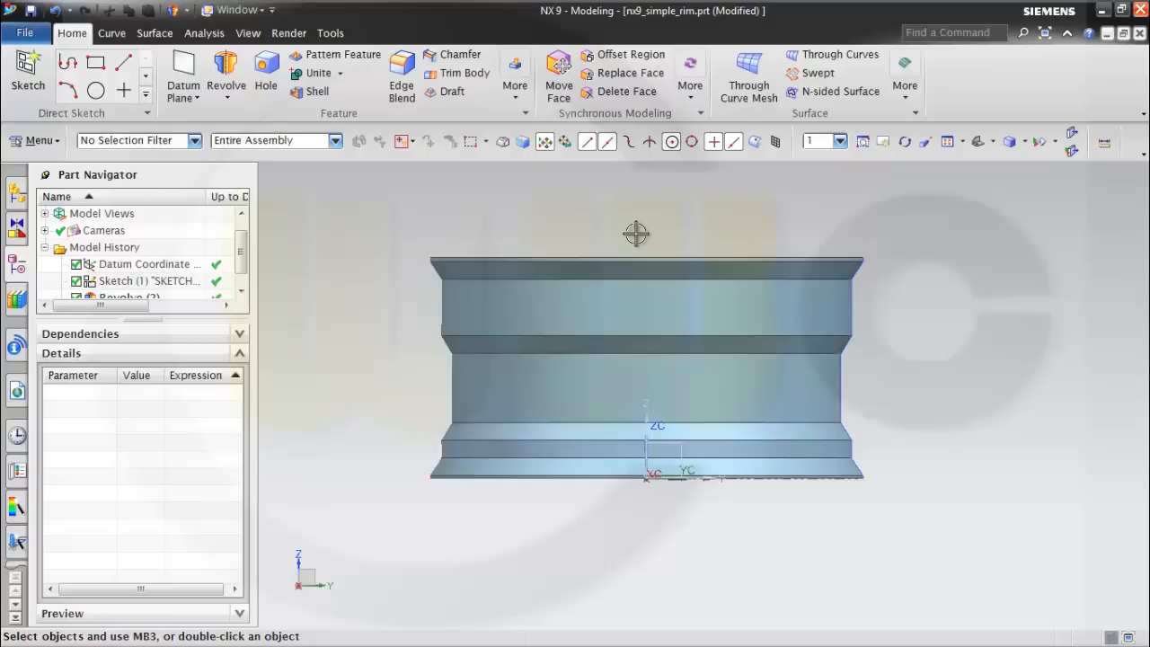
- Start a new sketch on the YZ datum plane
middle_drag(637, 233, 615, 336)
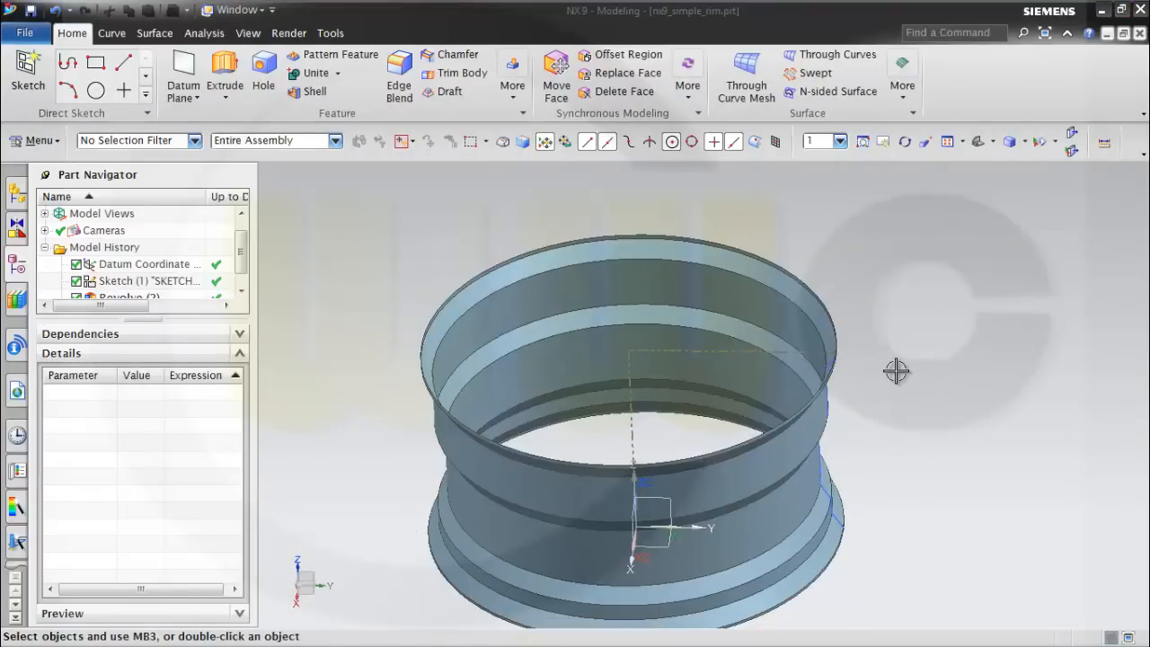
click(41, 68)
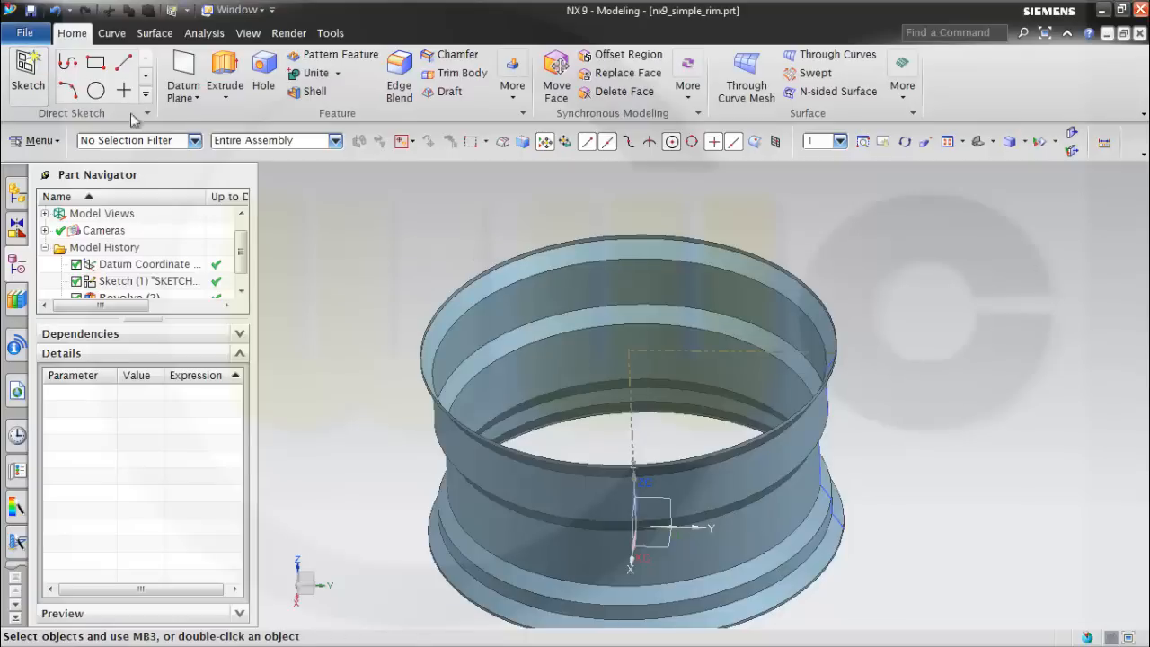
click(656, 499)
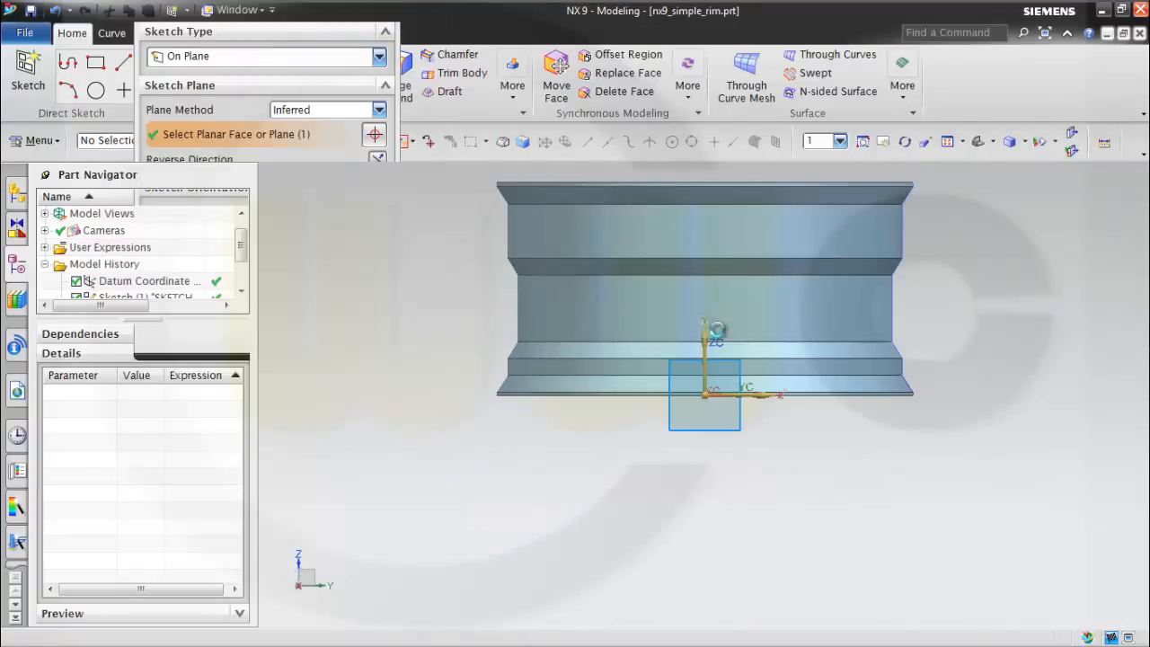
shift+middle_drag(1020, 334, 975, 437)
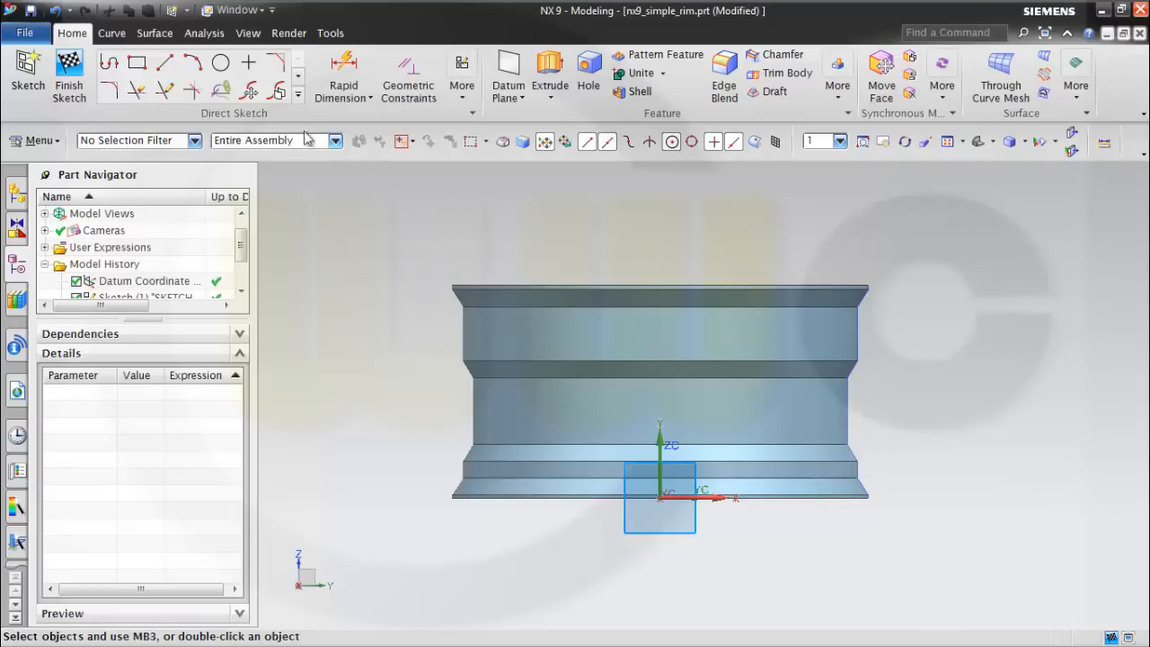
- Create an Intersection Curve in the sketch from all nine faces of the Revolve feature
click(298, 95)
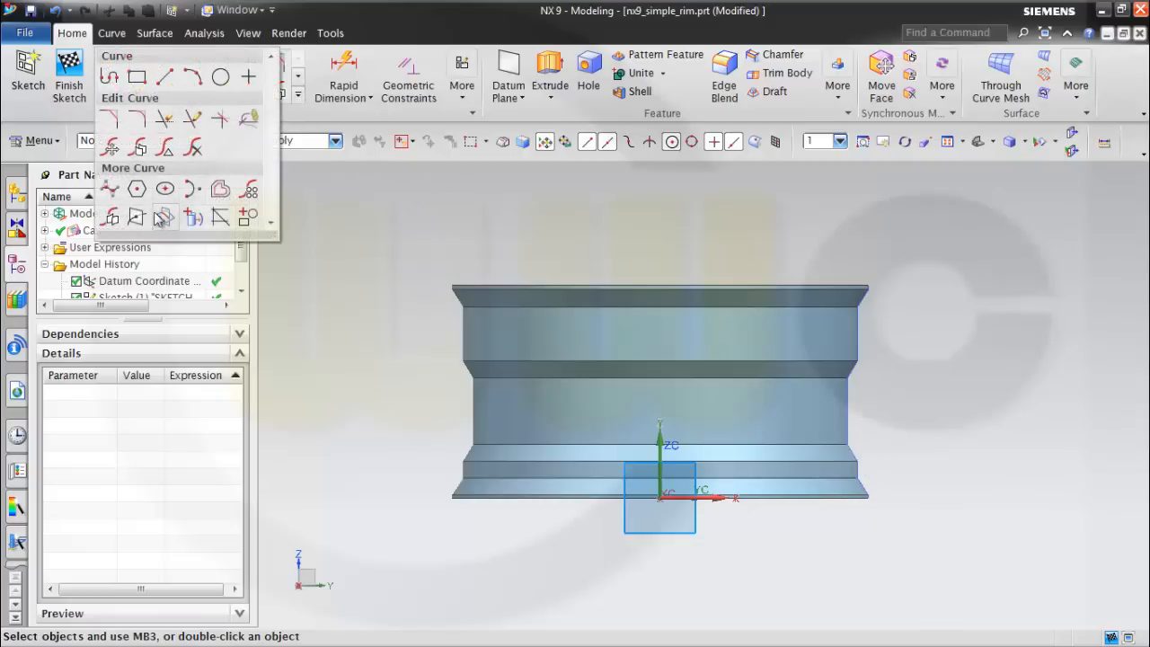
click(165, 218)
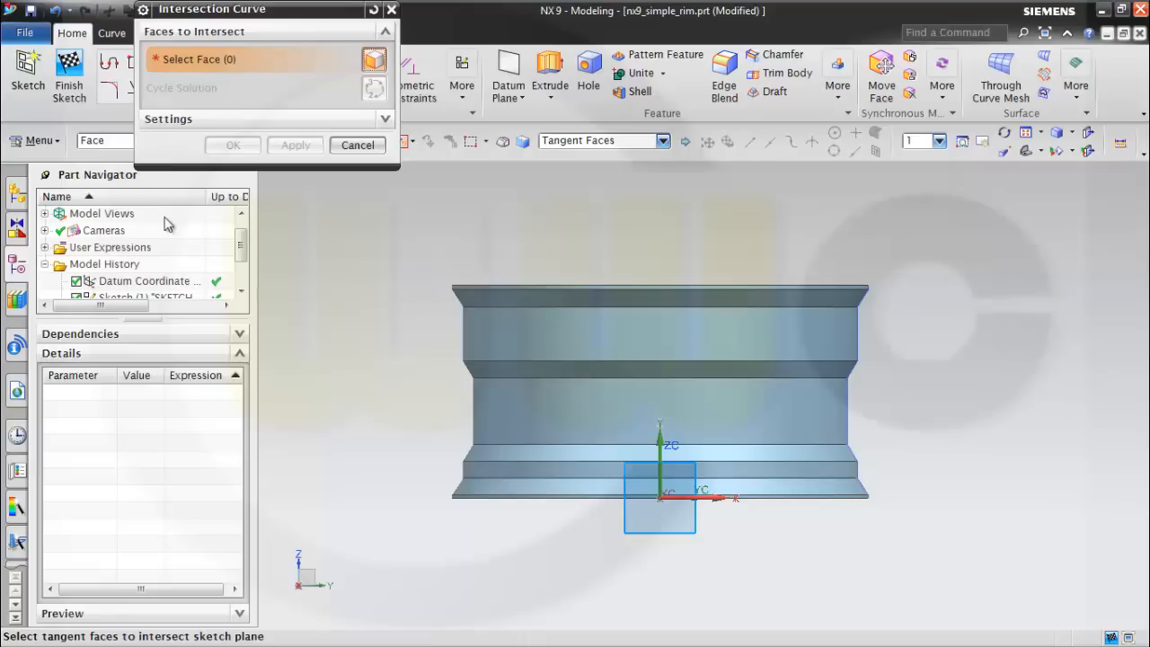
drag(241, 246, 243, 269)
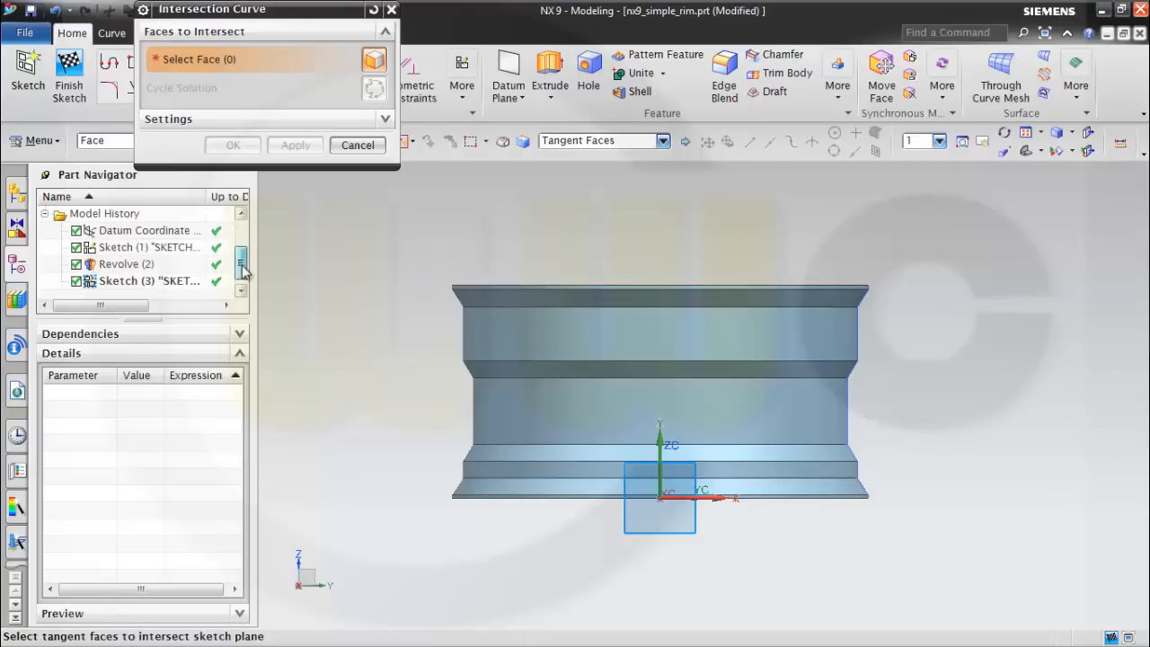
click(138, 266)
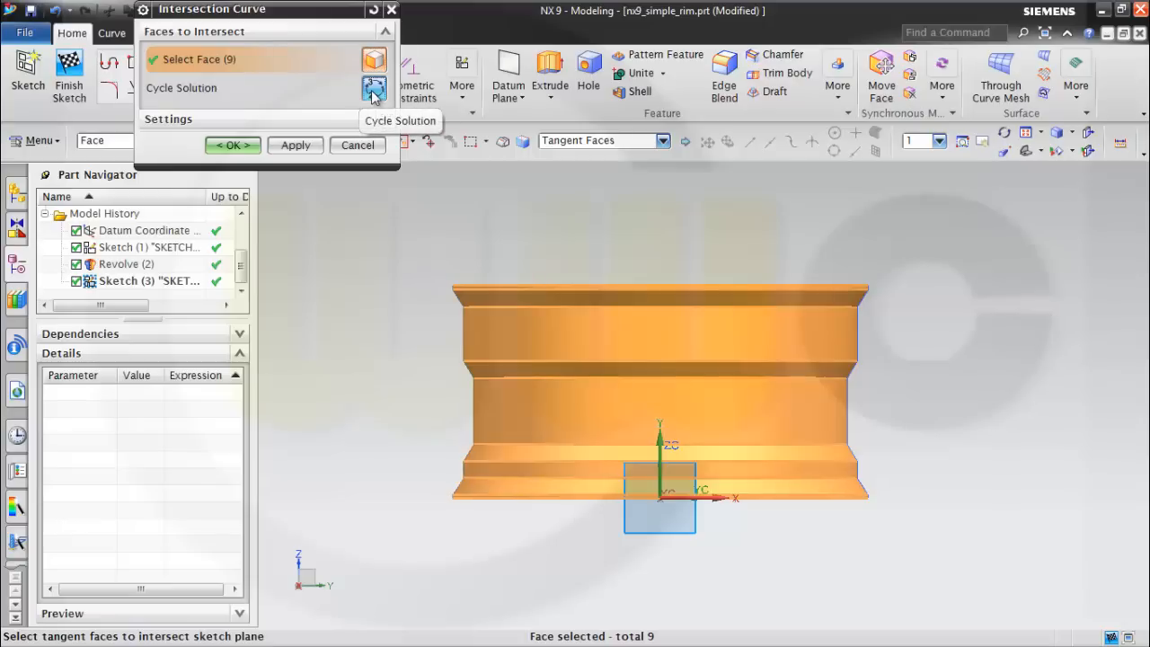
click(232, 145)
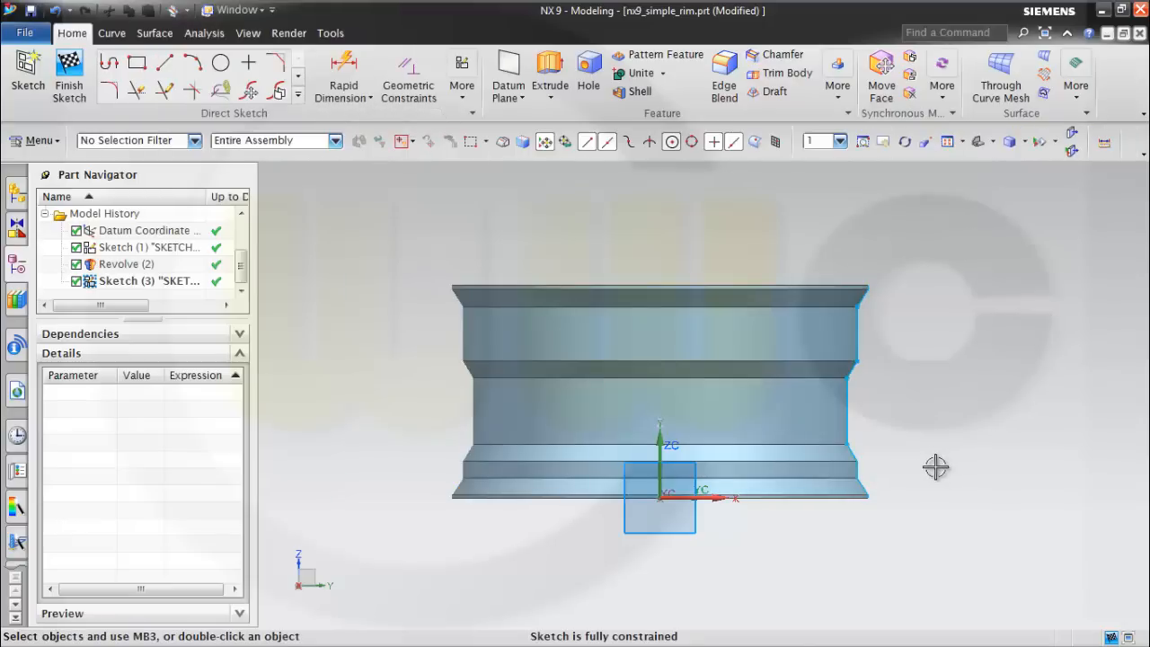
- Convert the lowest short vertical intersection line and the slanted line above it to reference lines
scroll(934, 465, up, 3)
scroll(845, 507, up, 2)
scroll(833, 544, up, 2)
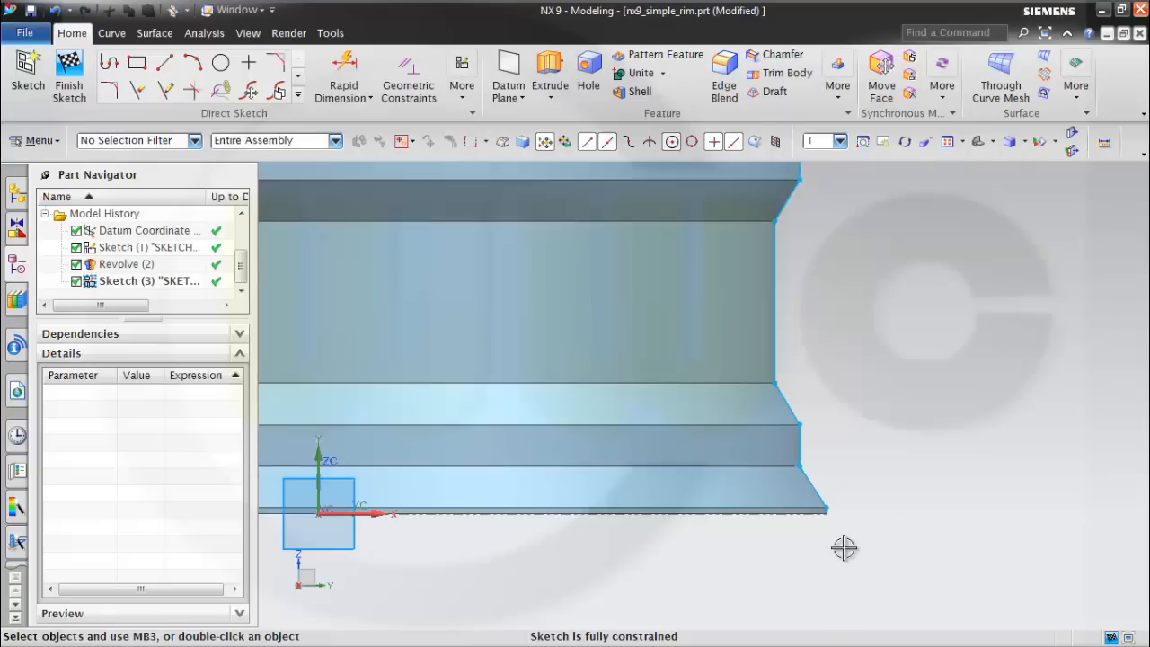
scroll(826, 512, up, 2)
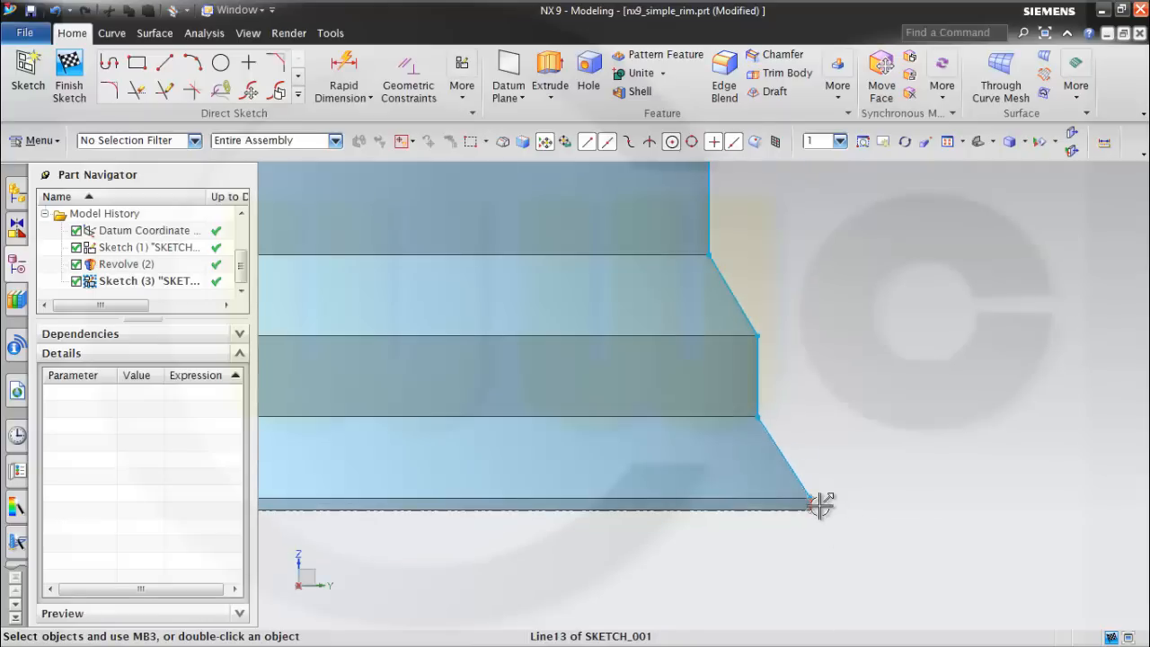
click(819, 506)
click(883, 479)
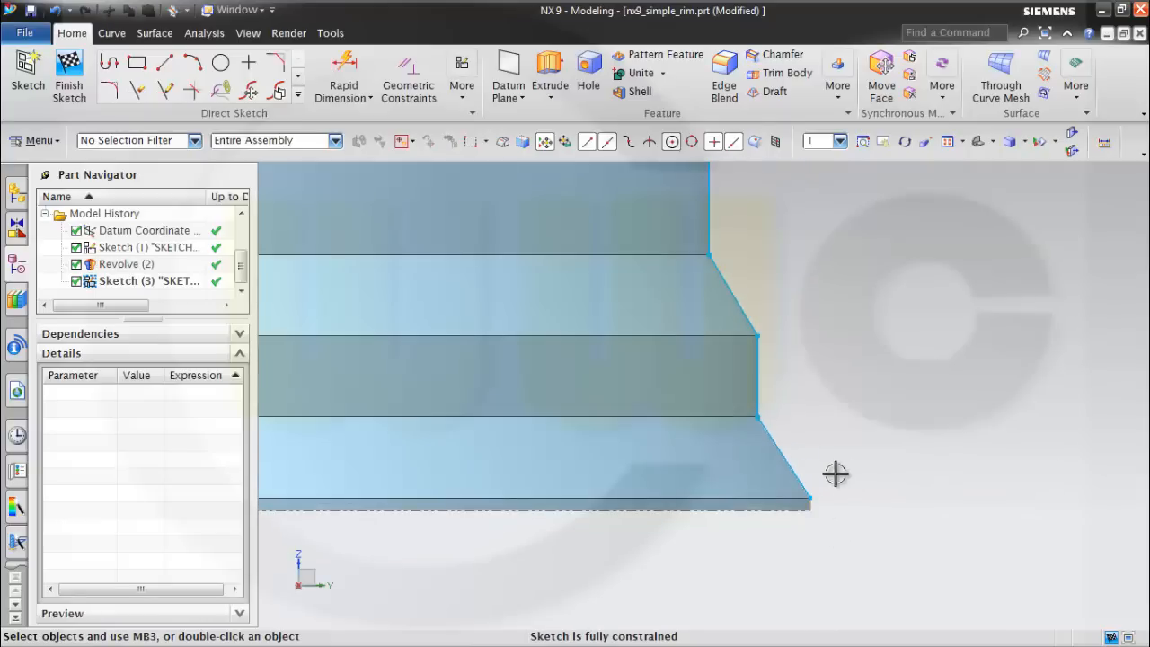
click(792, 463)
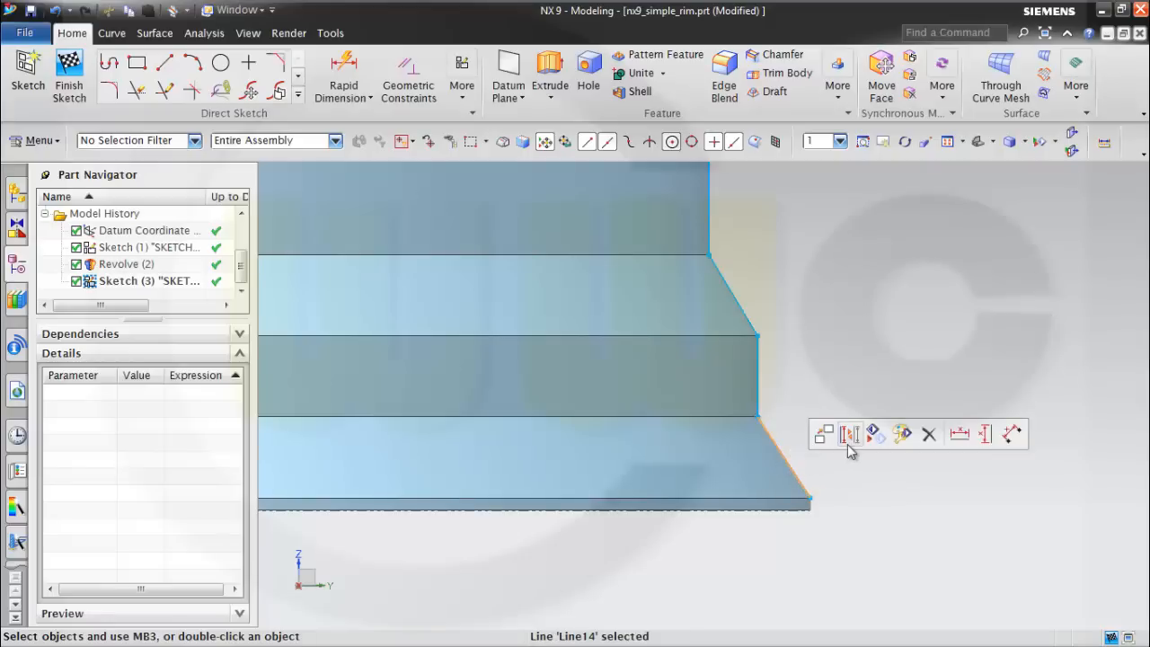
click(849, 434)
- Convert the next vertical line, the slanted line above it and the long middle vertical line to reference lines
click(757, 385)
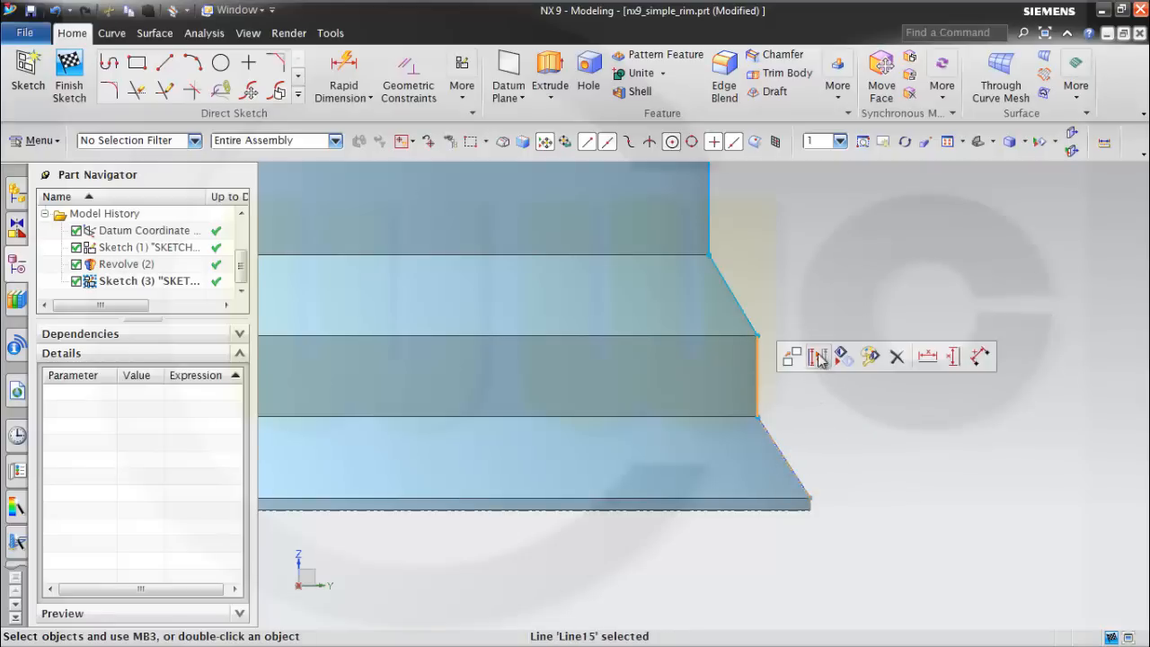
click(818, 357)
click(735, 286)
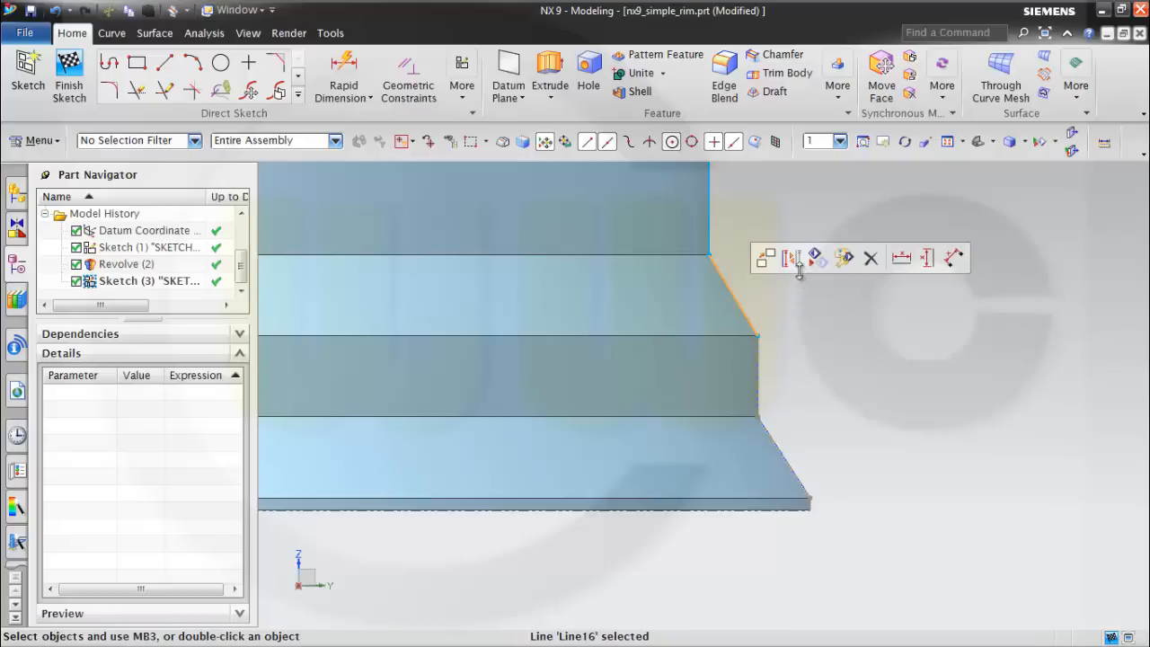
click(792, 260)
click(709, 220)
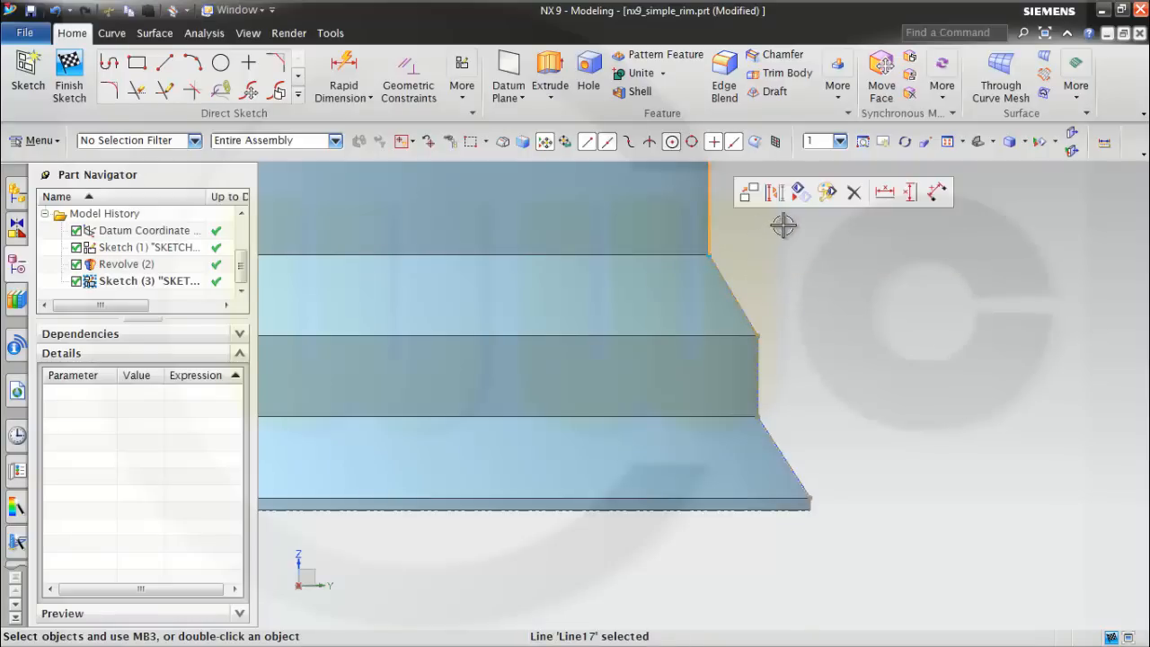
click(774, 193)
- Display the revolved rim body translucently with See-Thru All so the sketch curves stand out
scroll(847, 295, down, 3)
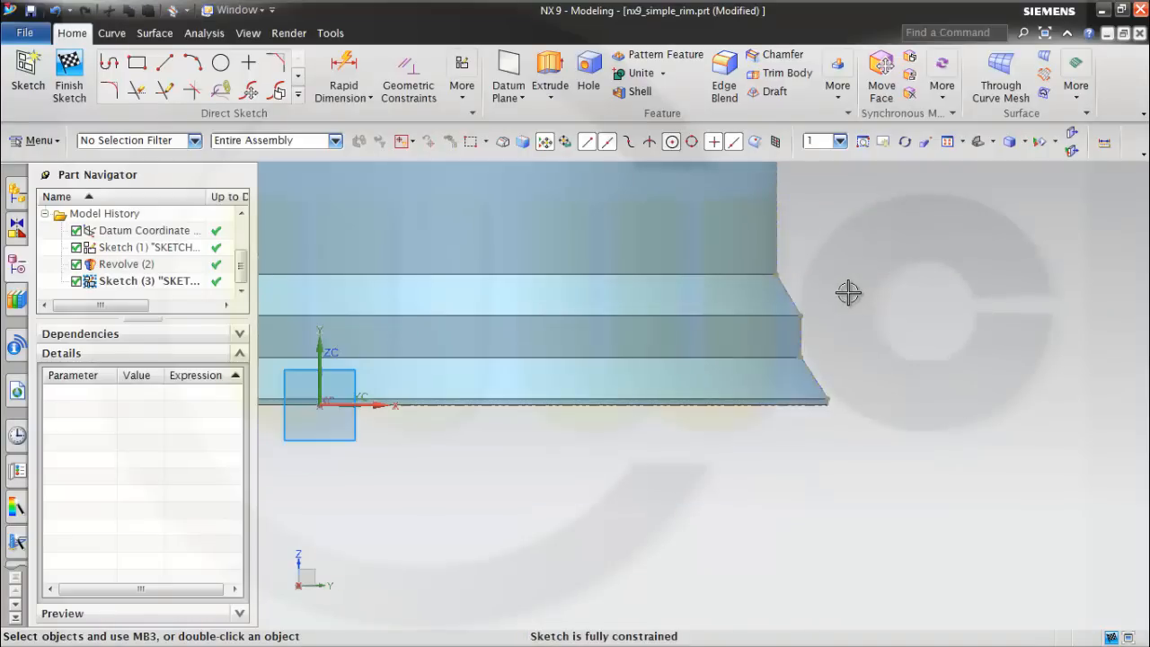
shift+middle_drag(879, 337, 1022, 452)
scroll(793, 363, down, 2)
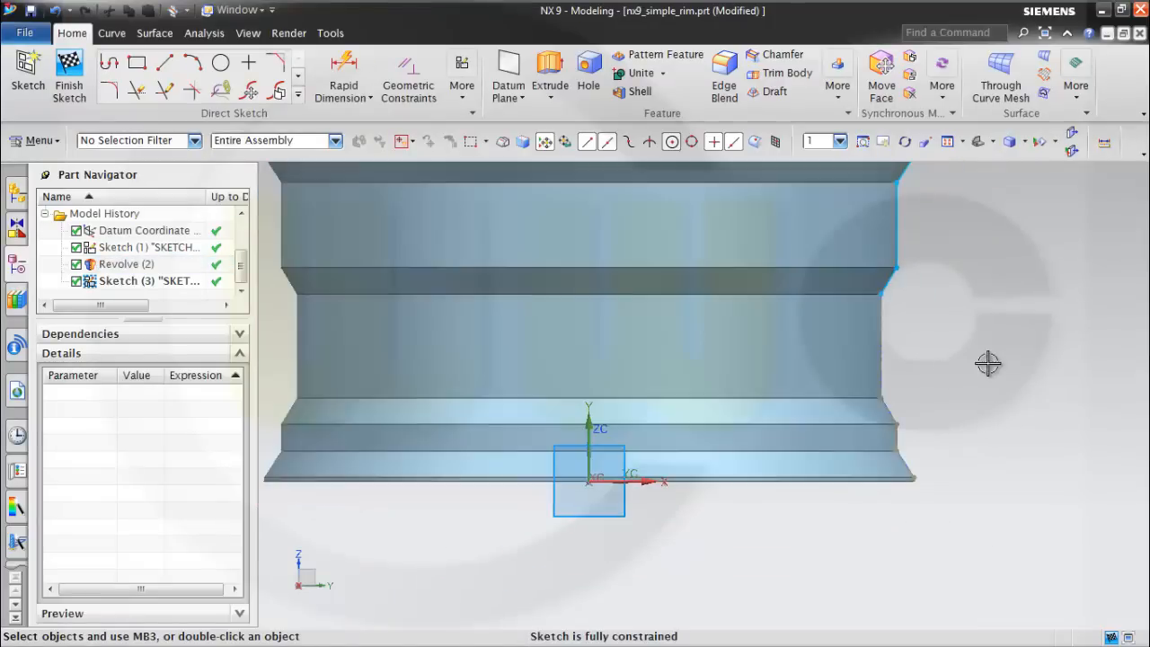
shift+middle_drag(996, 370, 1058, 446)
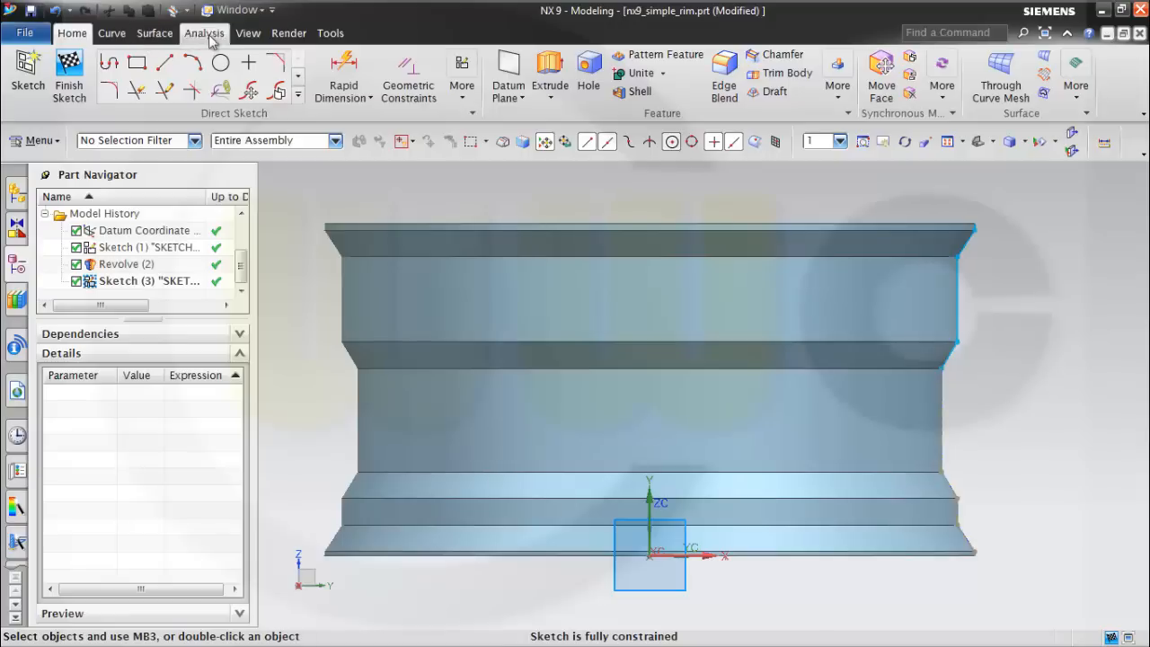
click(248, 34)
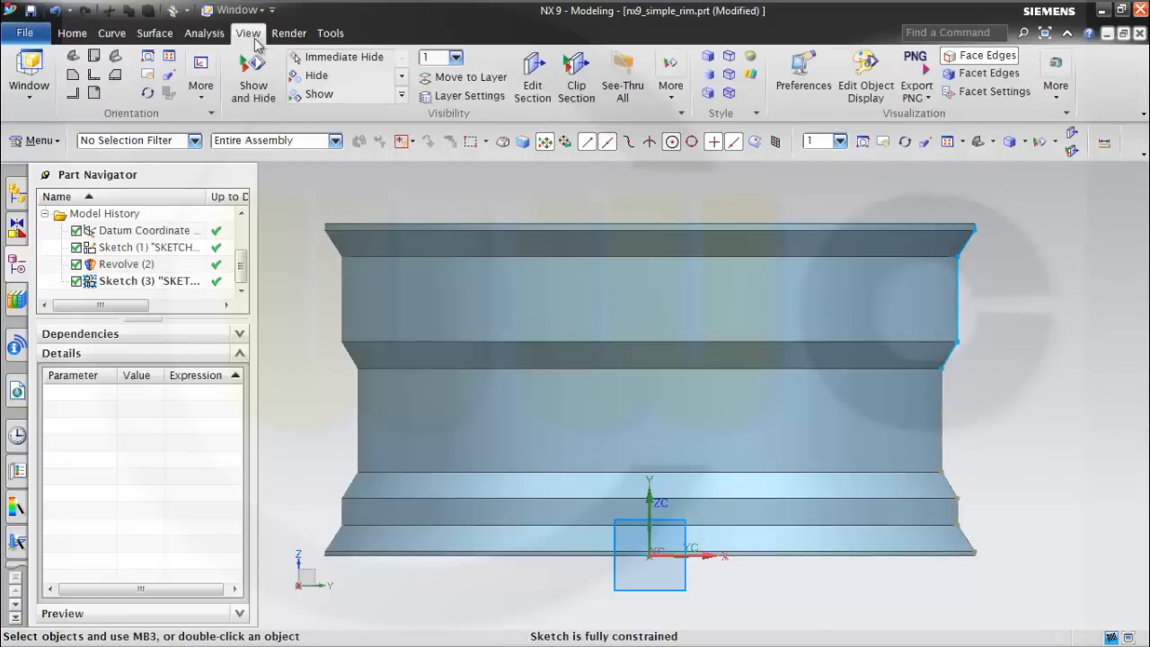
click(622, 85)
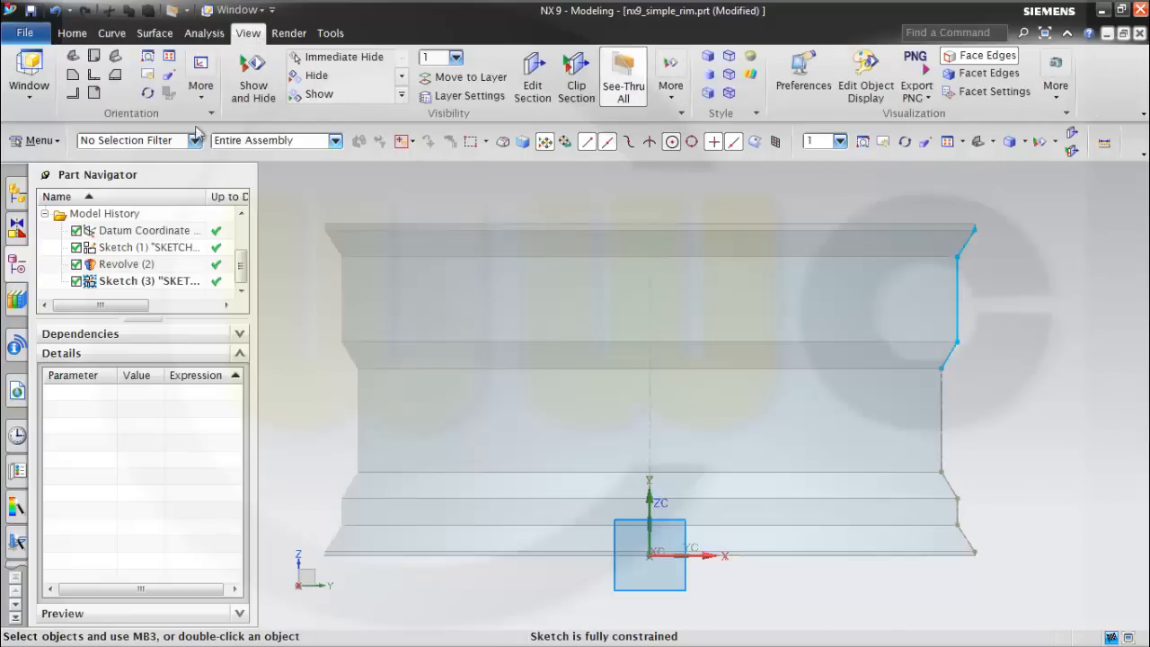
- Lay out a degree 3 By Poles studio spline with five poles above the rim, ending at the profile's upper outer endpoint
click(72, 34)
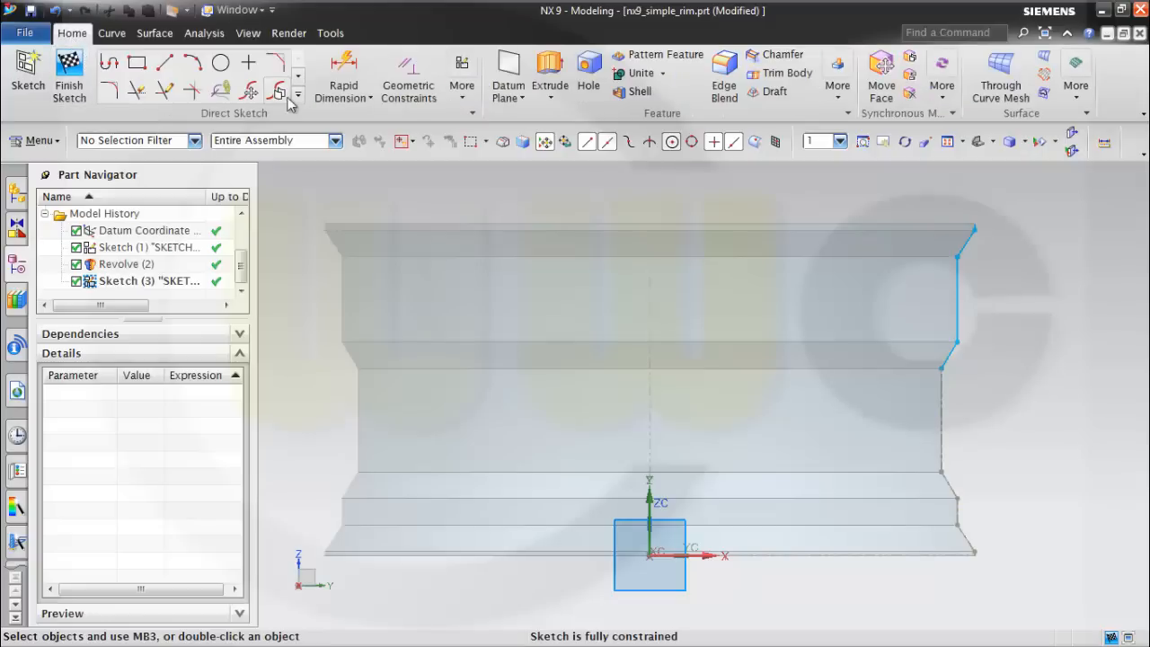
click(298, 95)
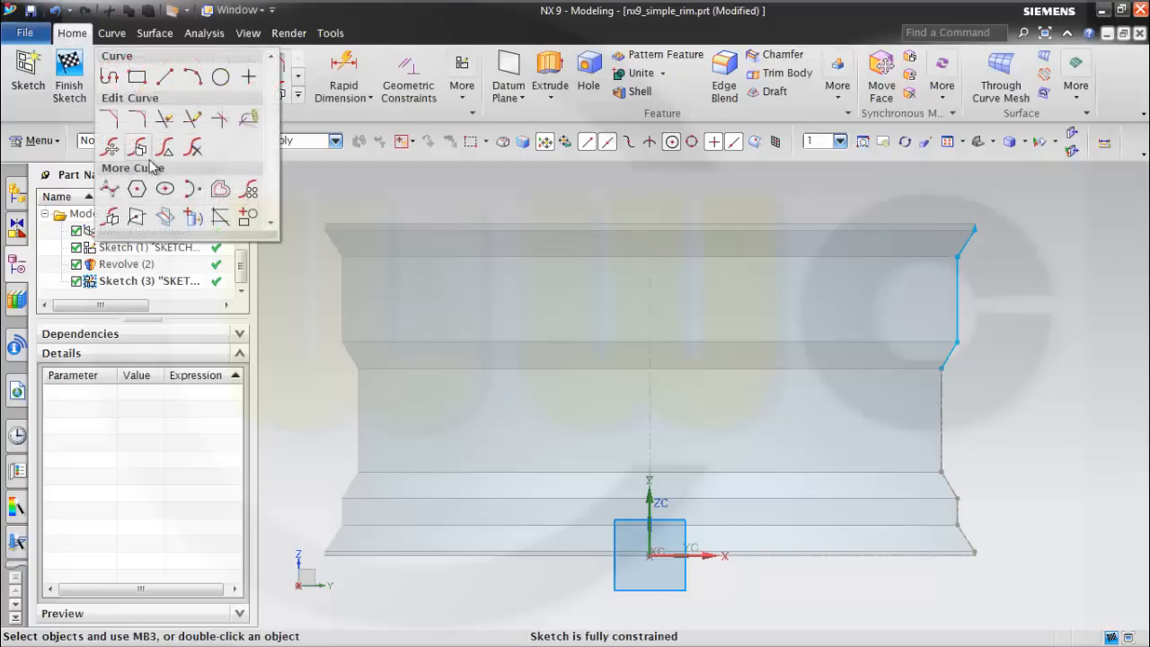
click(109, 190)
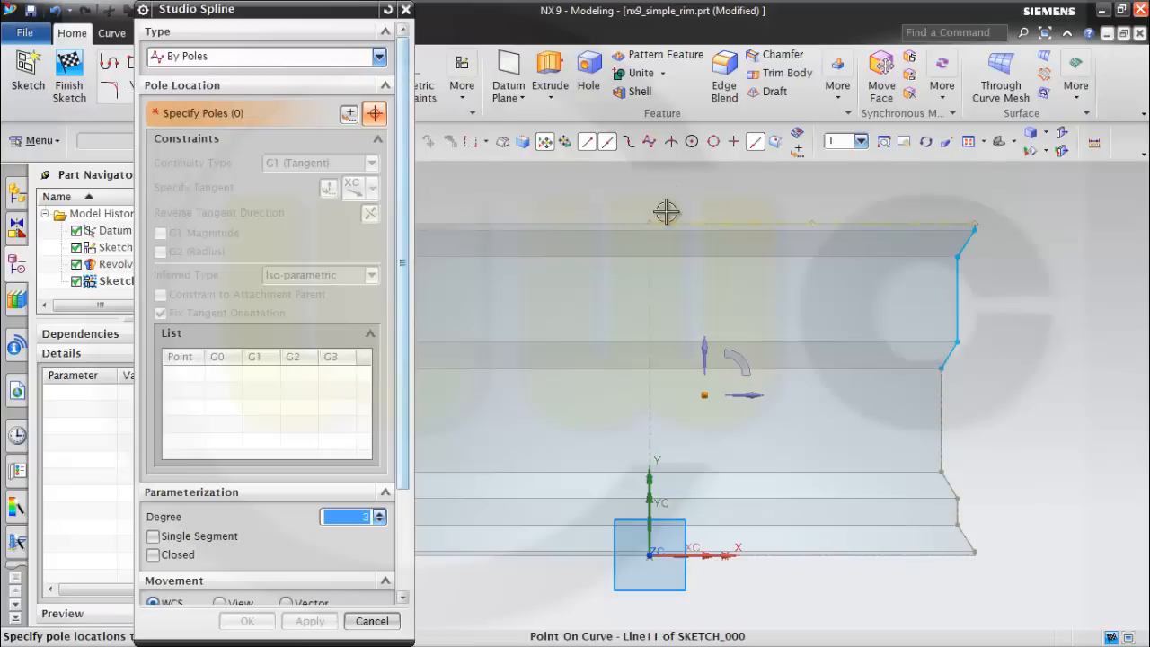
click(666, 205)
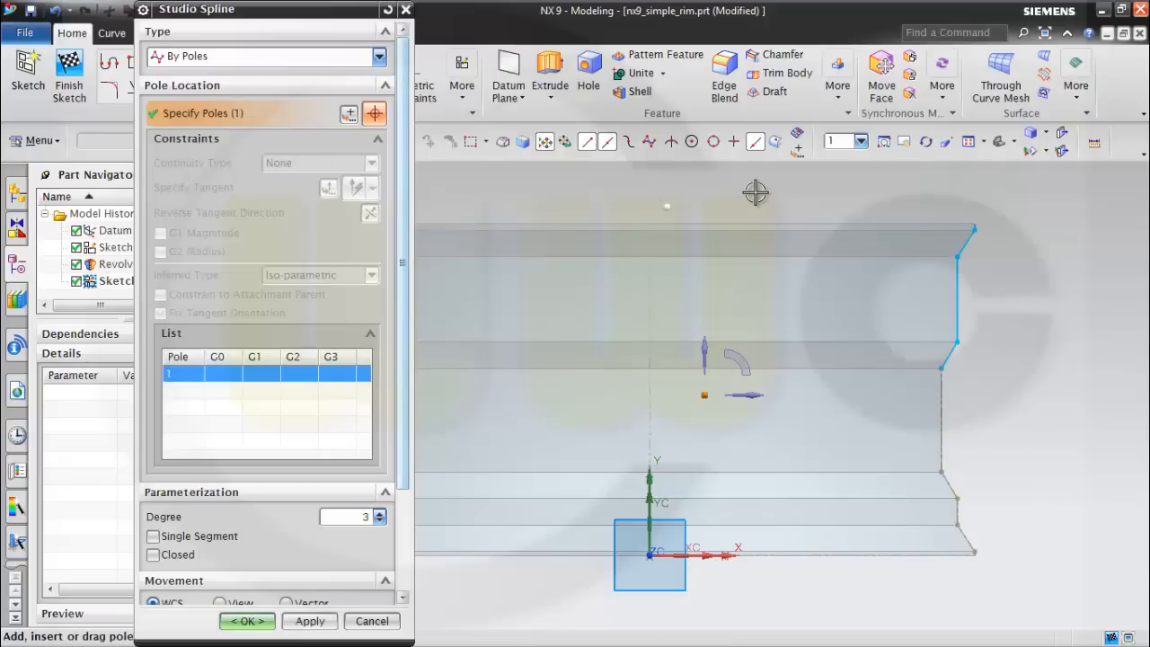
click(755, 192)
click(838, 181)
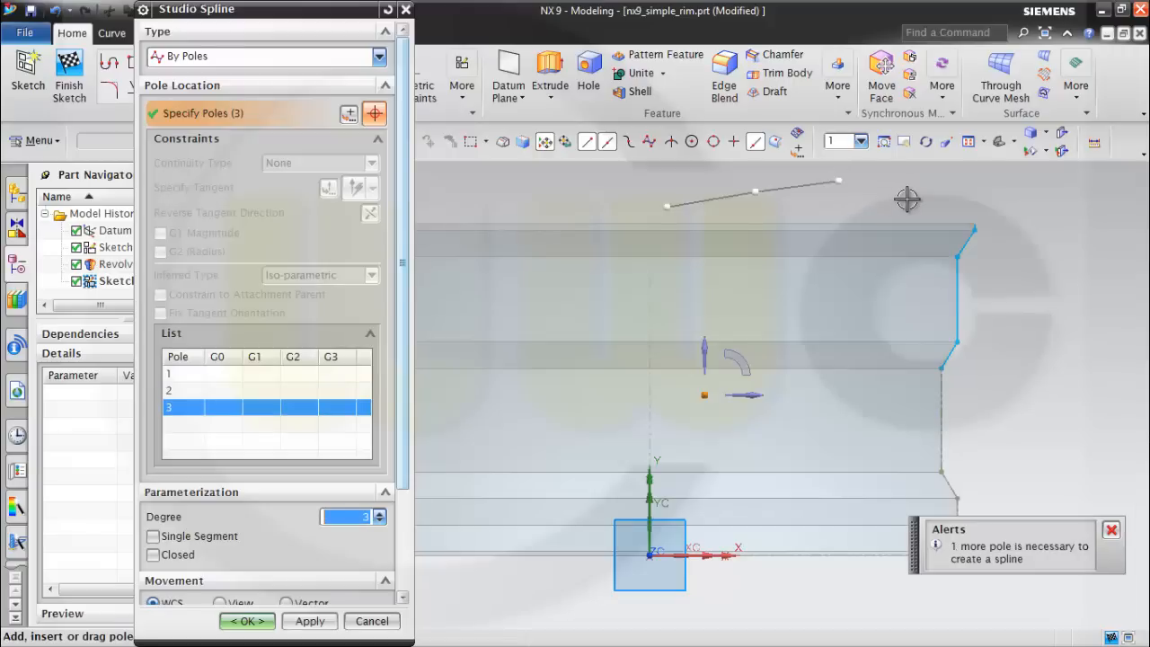
click(927, 205)
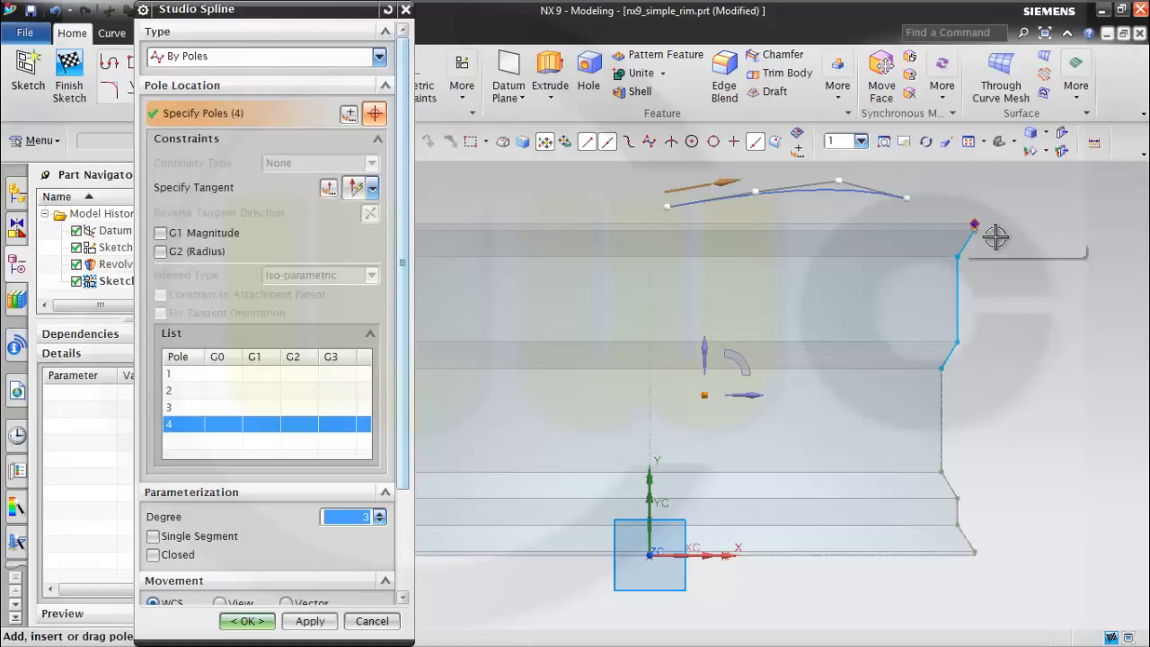
scroll(965, 225, up, 2)
click(963, 217)
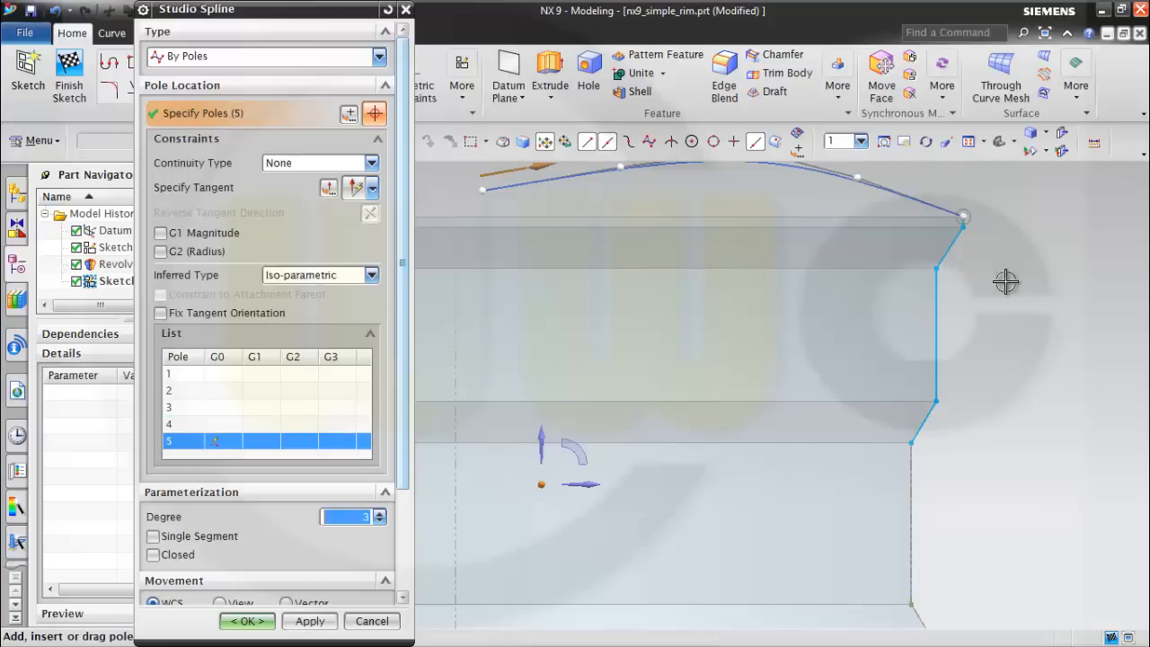
- Set the tangent direction at the spline's pole 1 to XC and create the spline
click(193, 376)
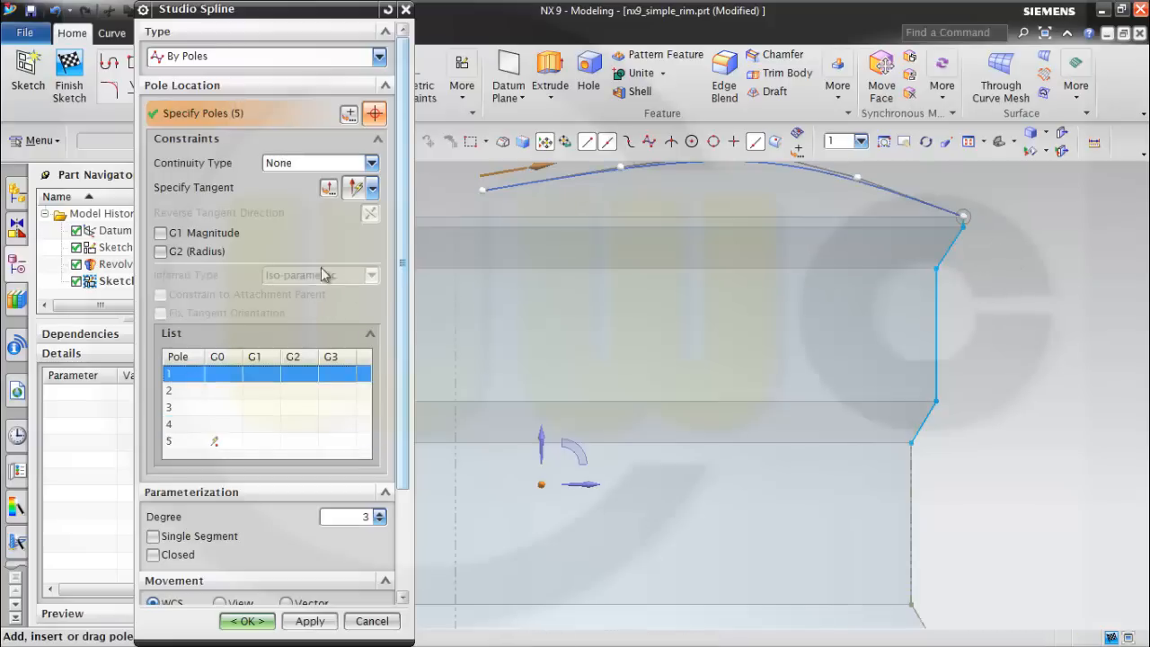
click(373, 191)
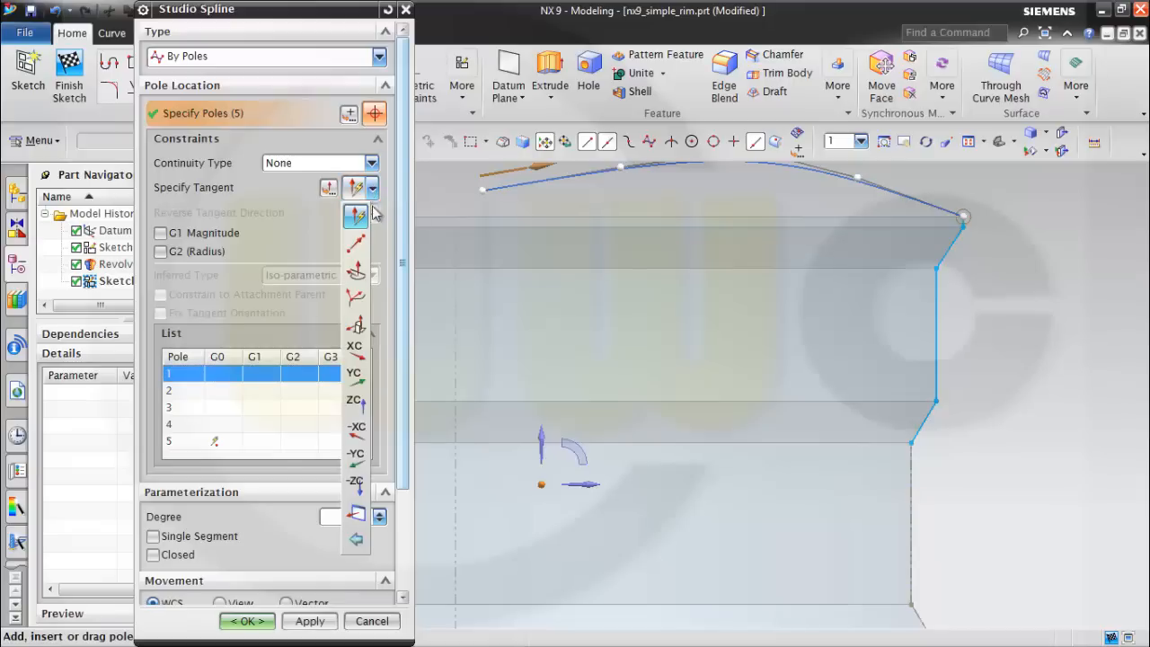
click(355, 350)
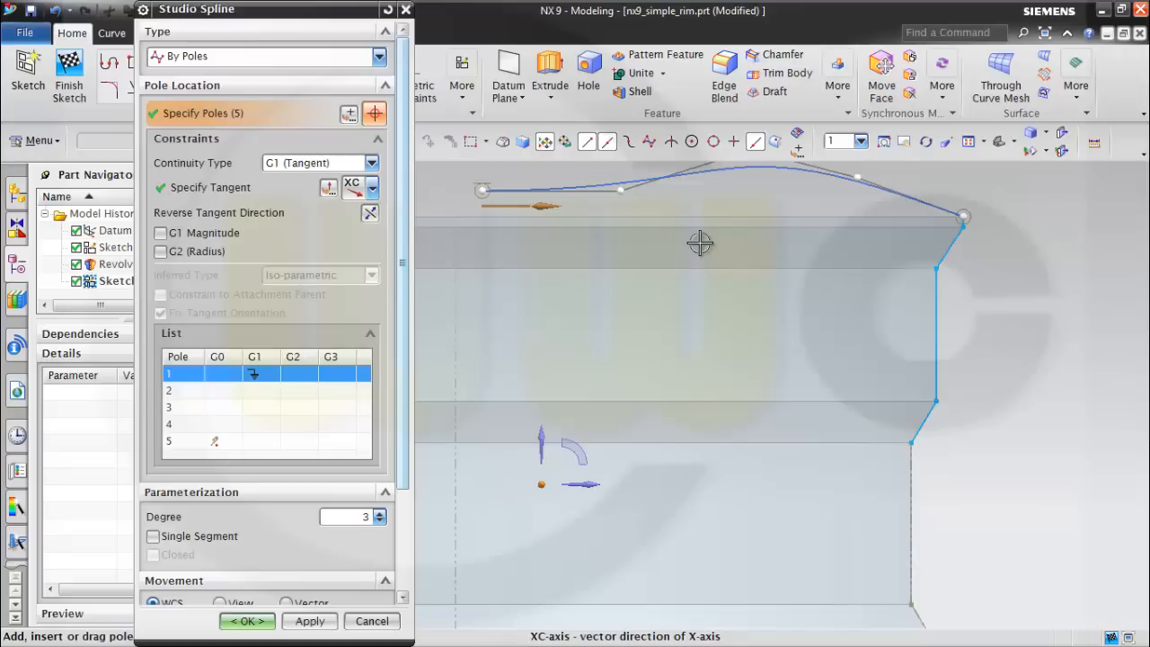
click(260, 619)
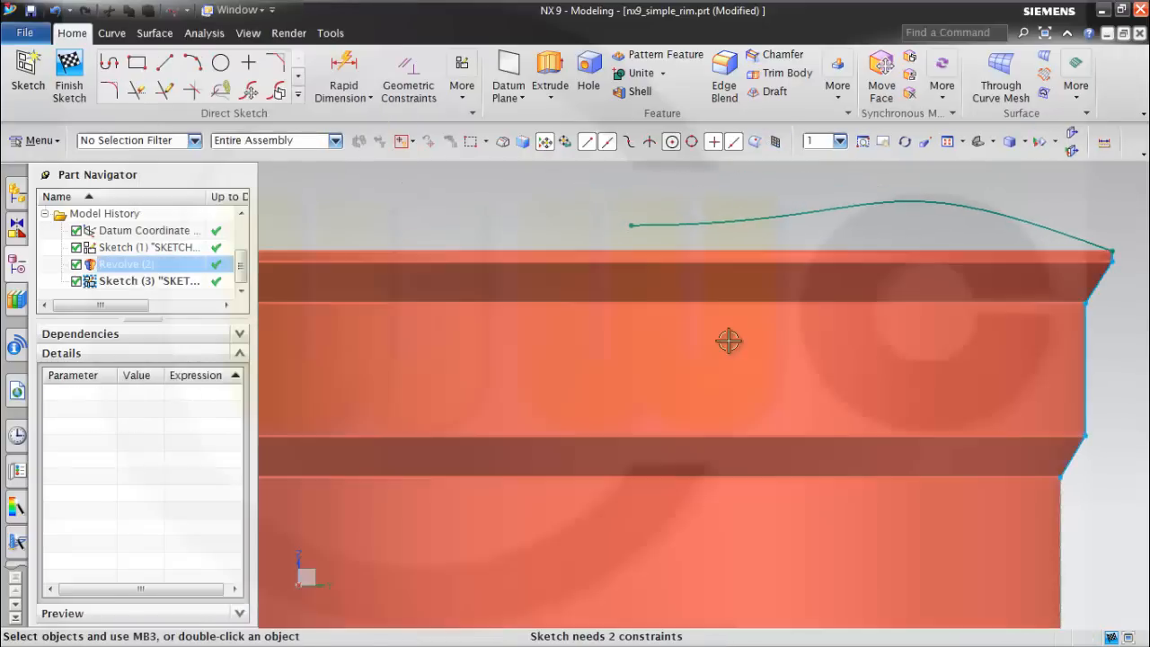
- Constrain the spline's start point to lie on the Z axis of the datum coordinate system
scroll(734, 359, up, 5)
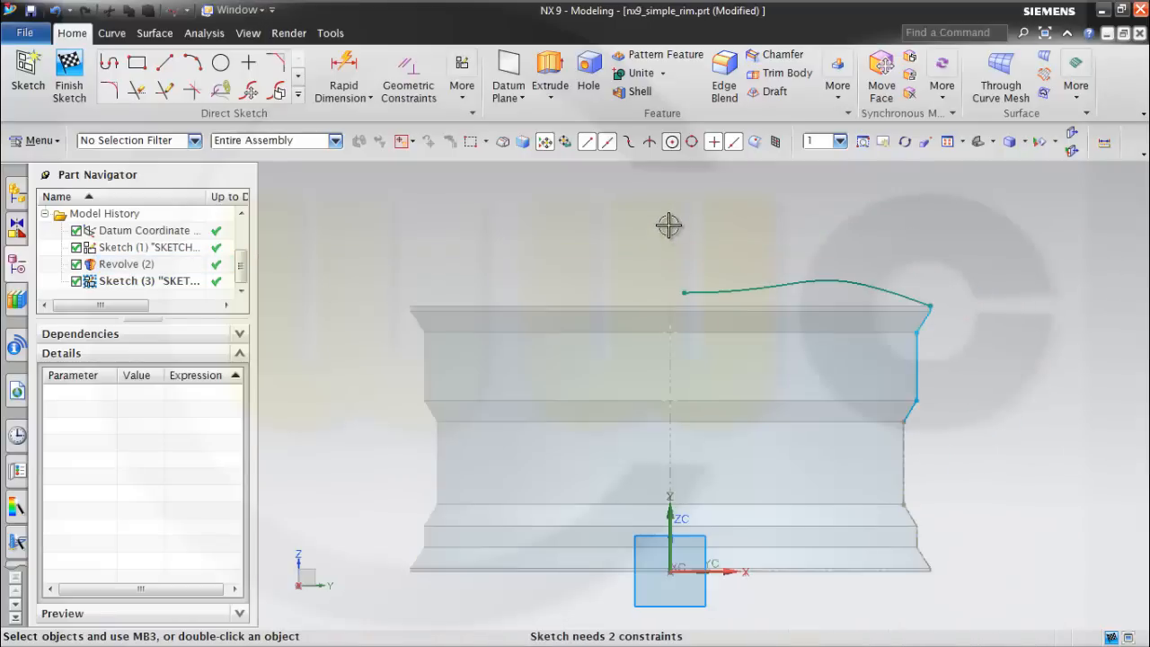
click(684, 292)
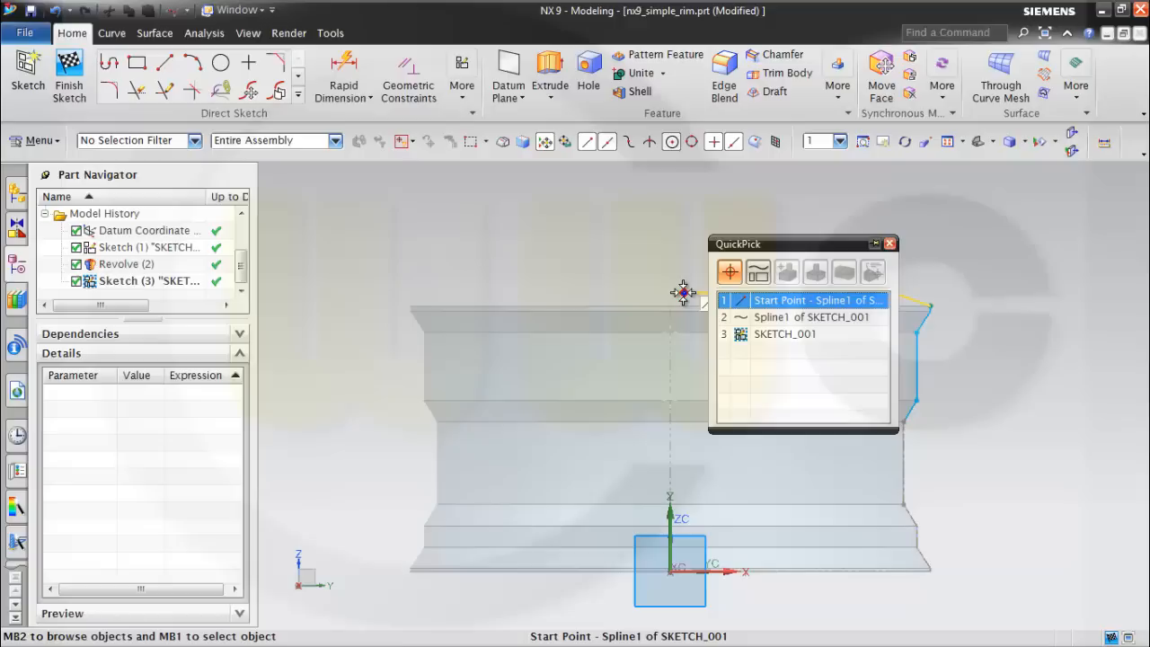
click(731, 298)
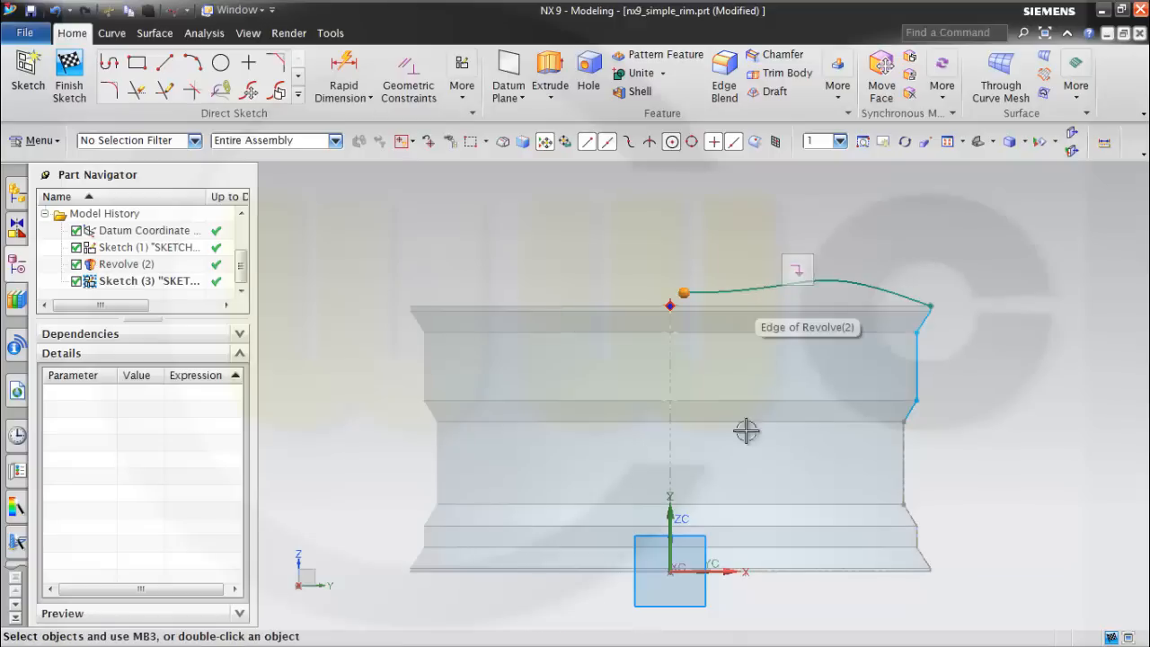
click(670, 506)
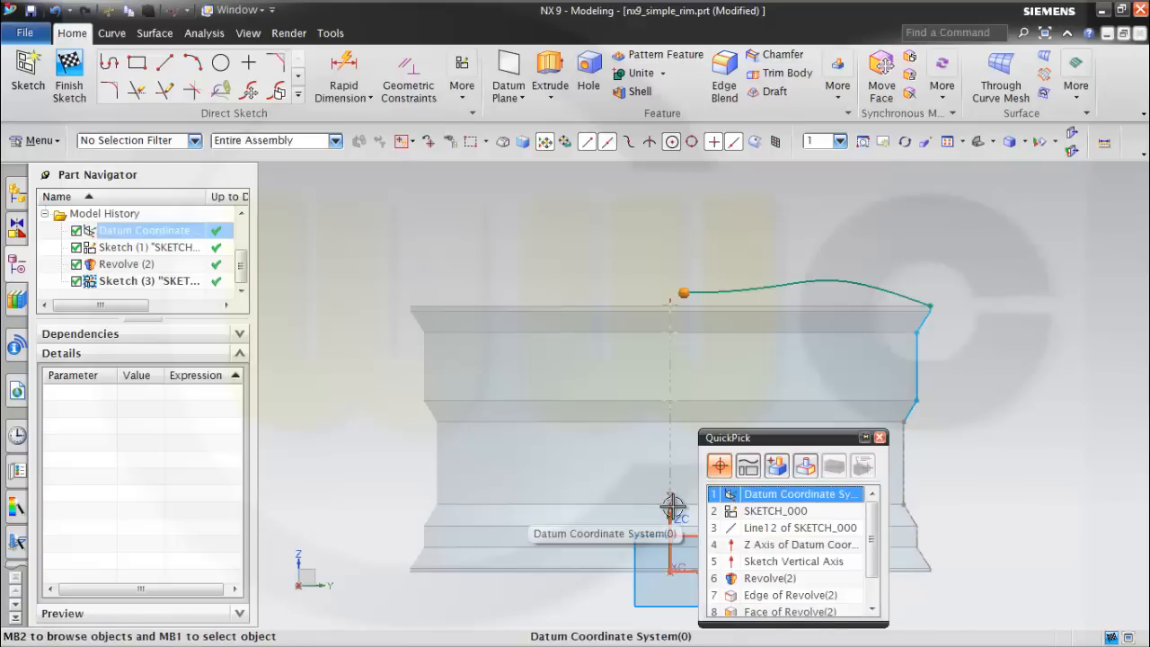
click(764, 545)
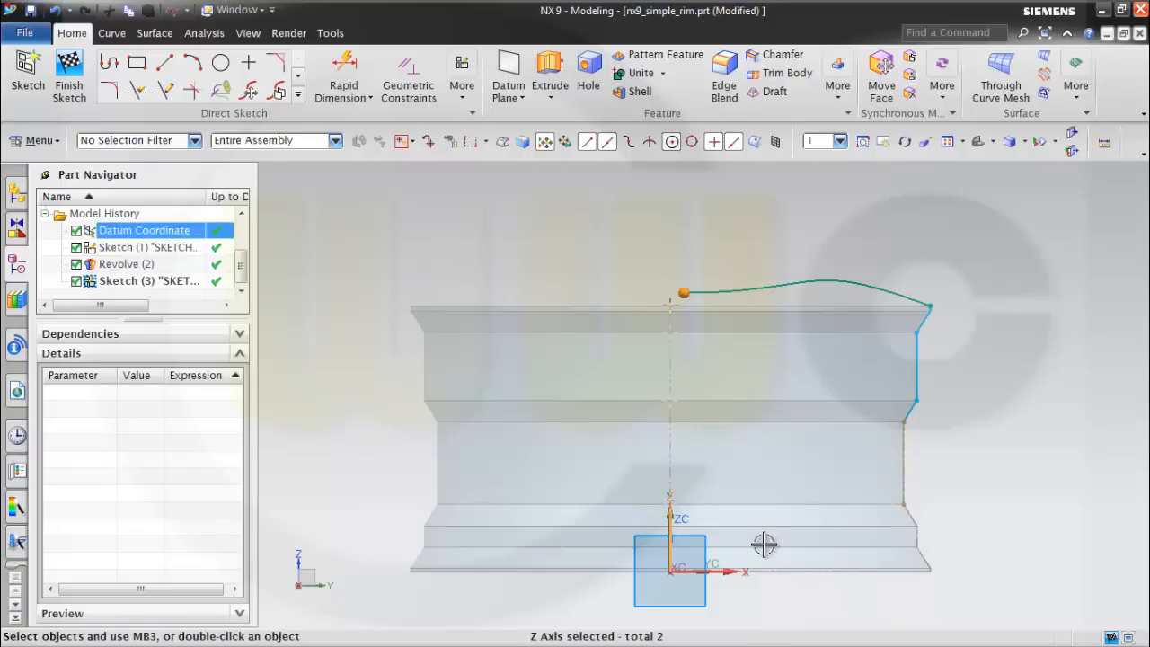
click(796, 514)
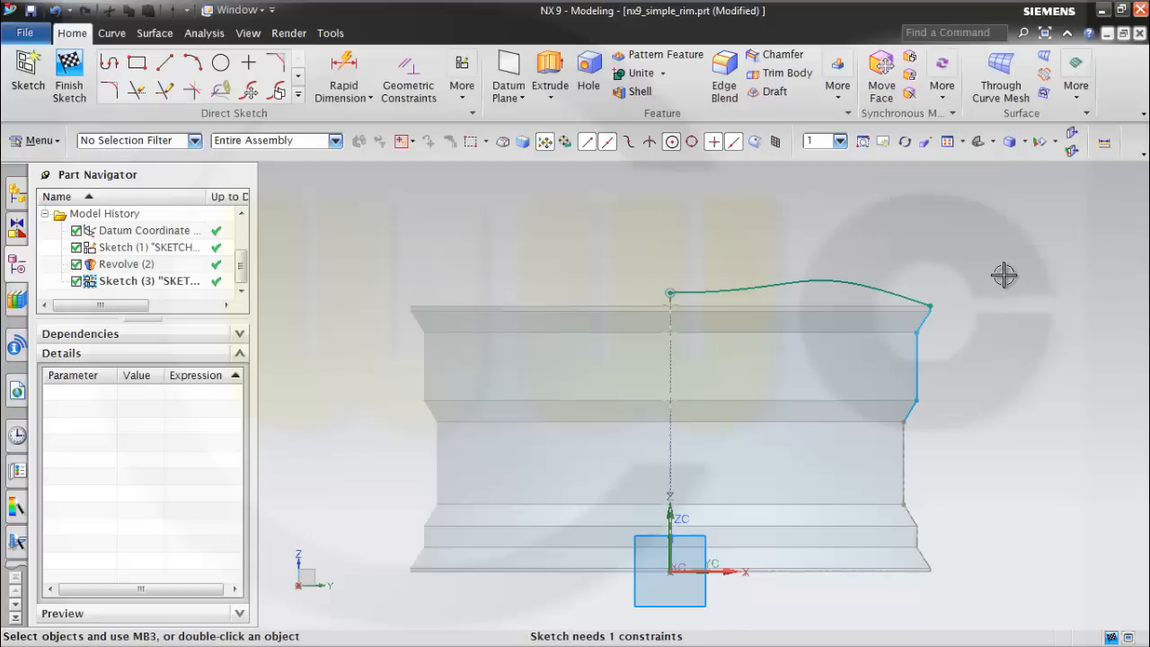
- Edit the spline by raising its third pole to about Y 137.36, Z 293.22, and accept the new shape
double_click(742, 284)
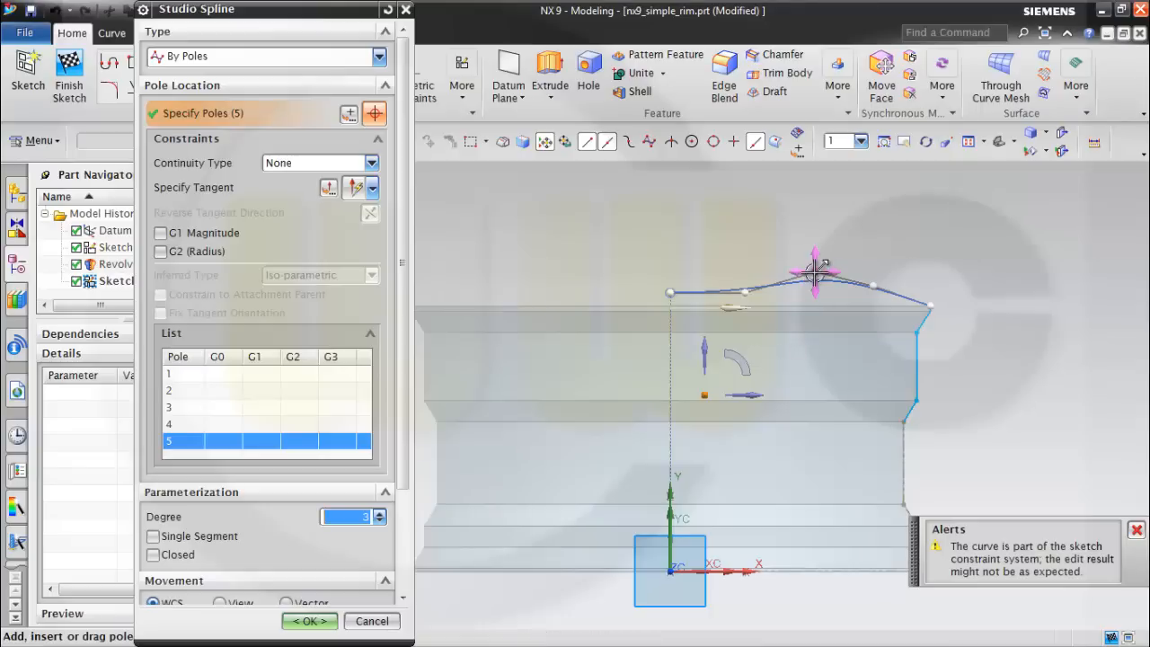
click(814, 269)
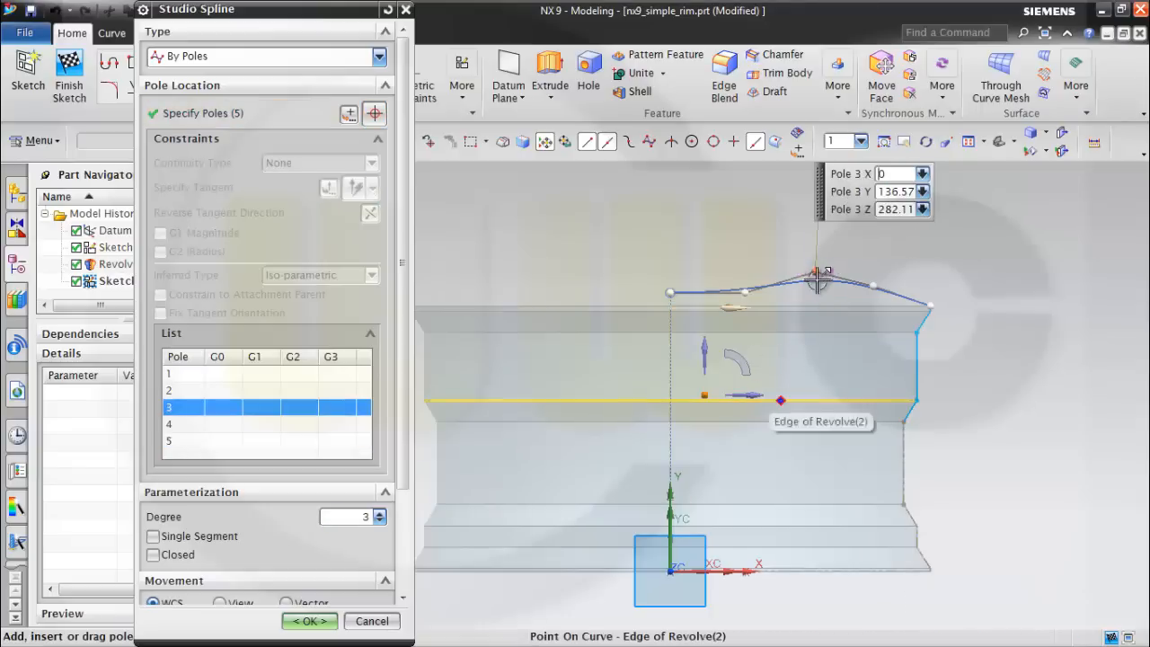
click(751, 396)
mouse_move(822, 270)
mouse_down()
mouse_move(834, 264)
mouse_move(815, 271)
mouse_move(815, 259)
mouse_up()
click(708, 344)
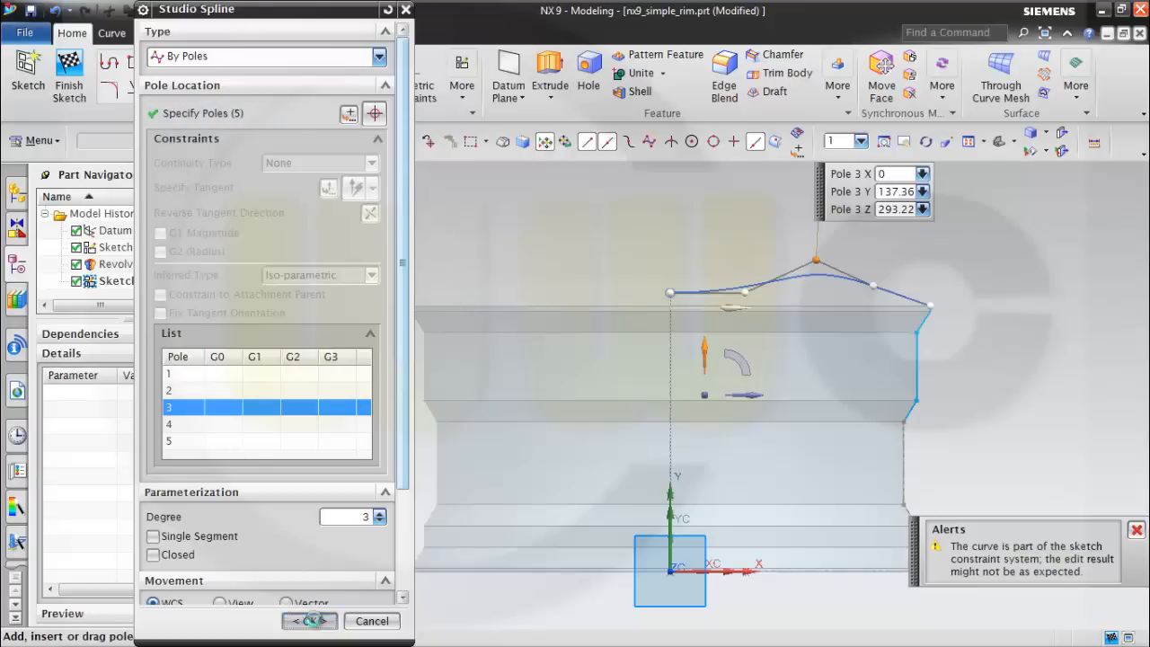
click(309, 621)
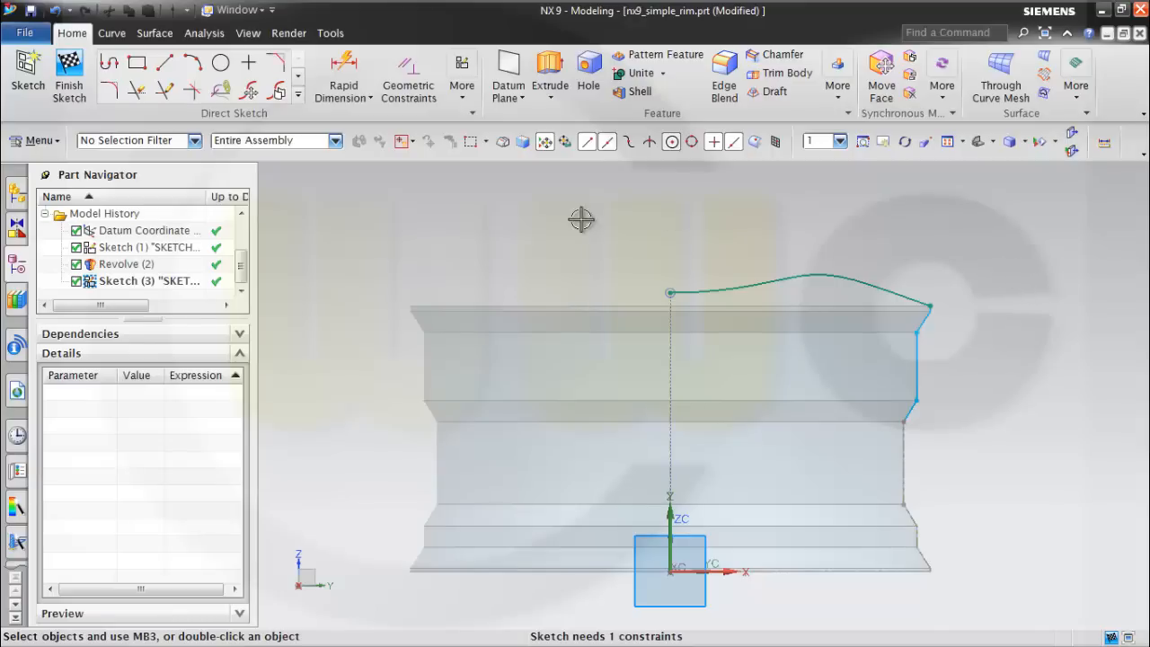
- Sketch a horizontal line about 49 mm long outward from the rim axis, starting at the center of the middle cylinder's upper edge
click(163, 70)
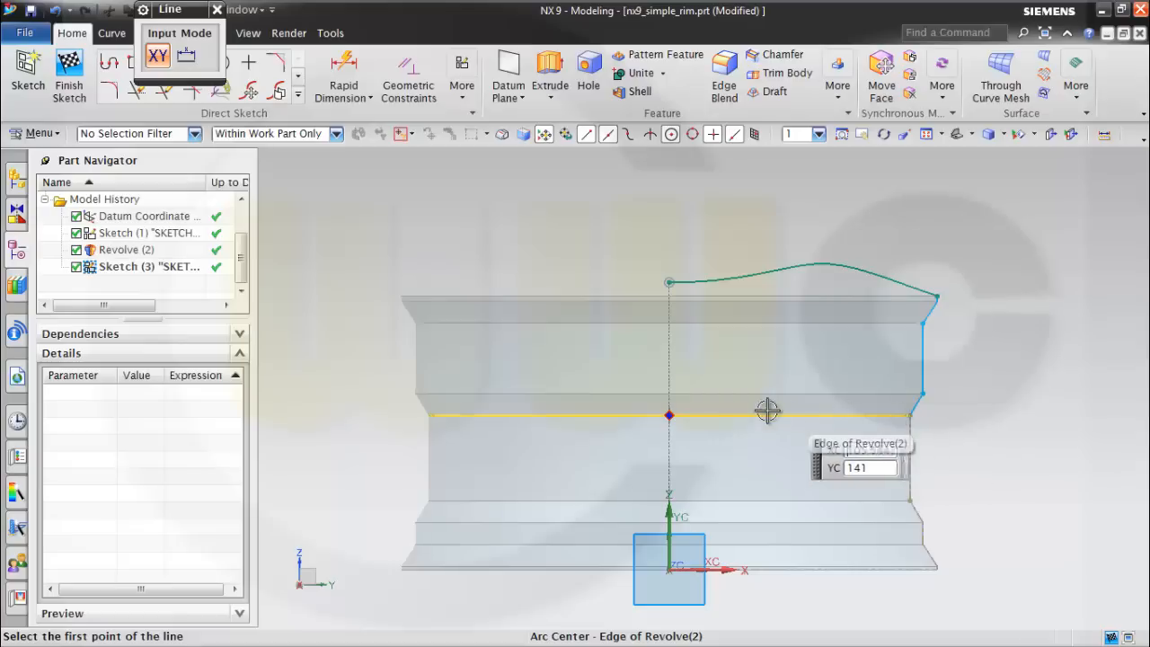
click(668, 415)
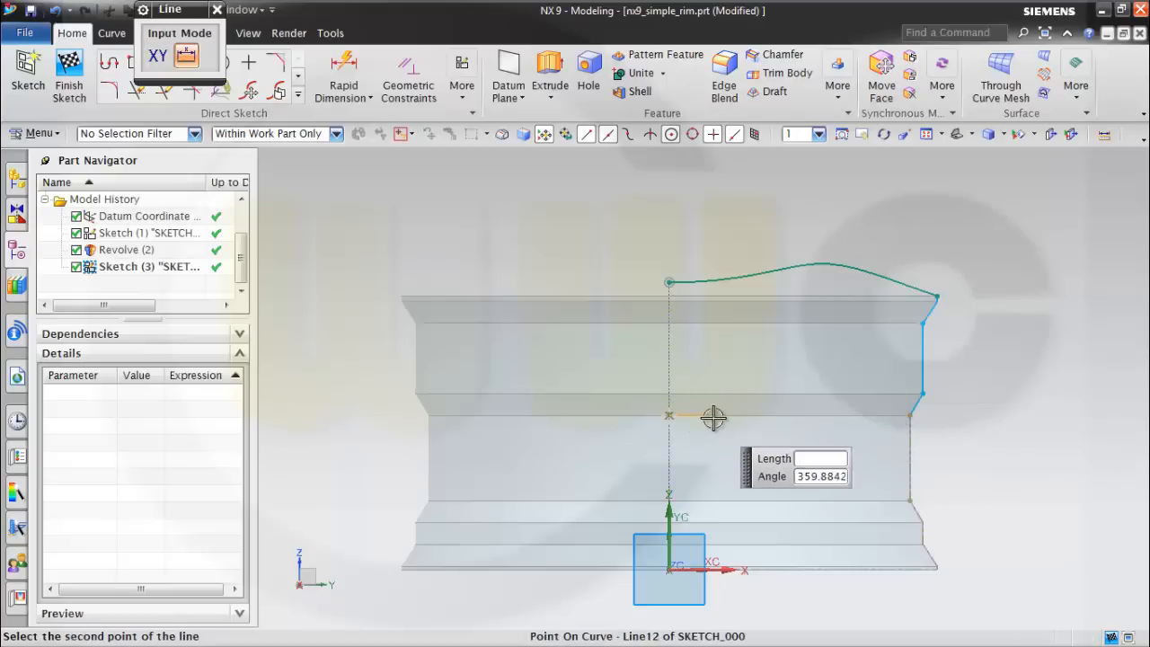
click(724, 414)
key(Escape)
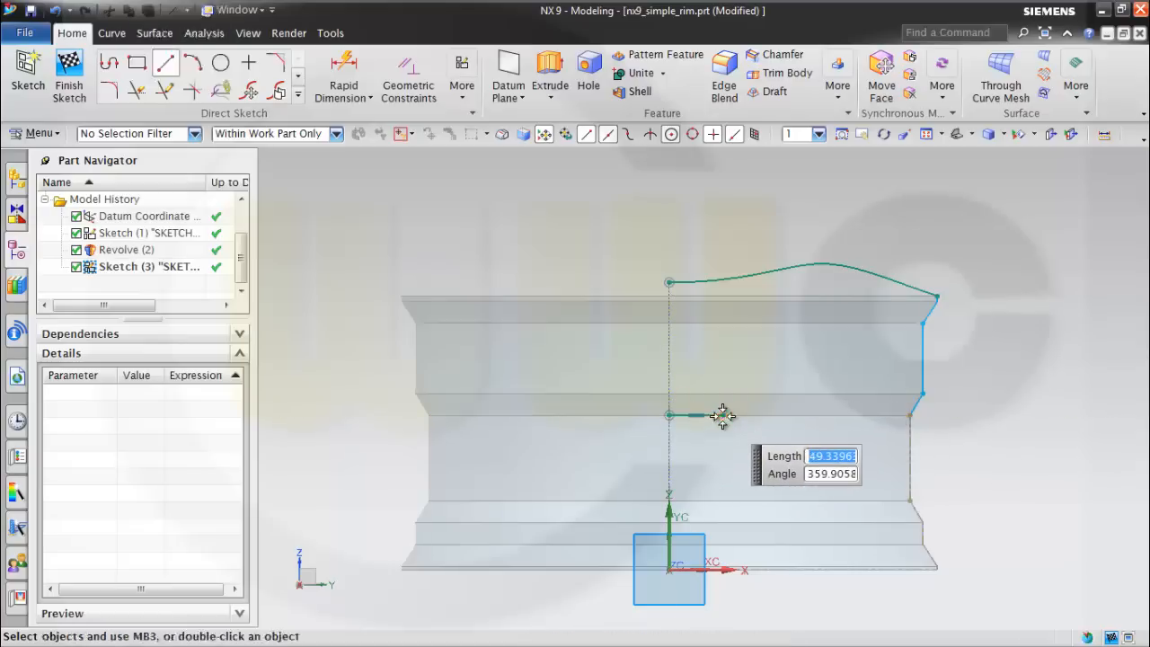
- Dimension the horizontal line that starts on the rim axis and set its length to 55 mm
click(343, 65)
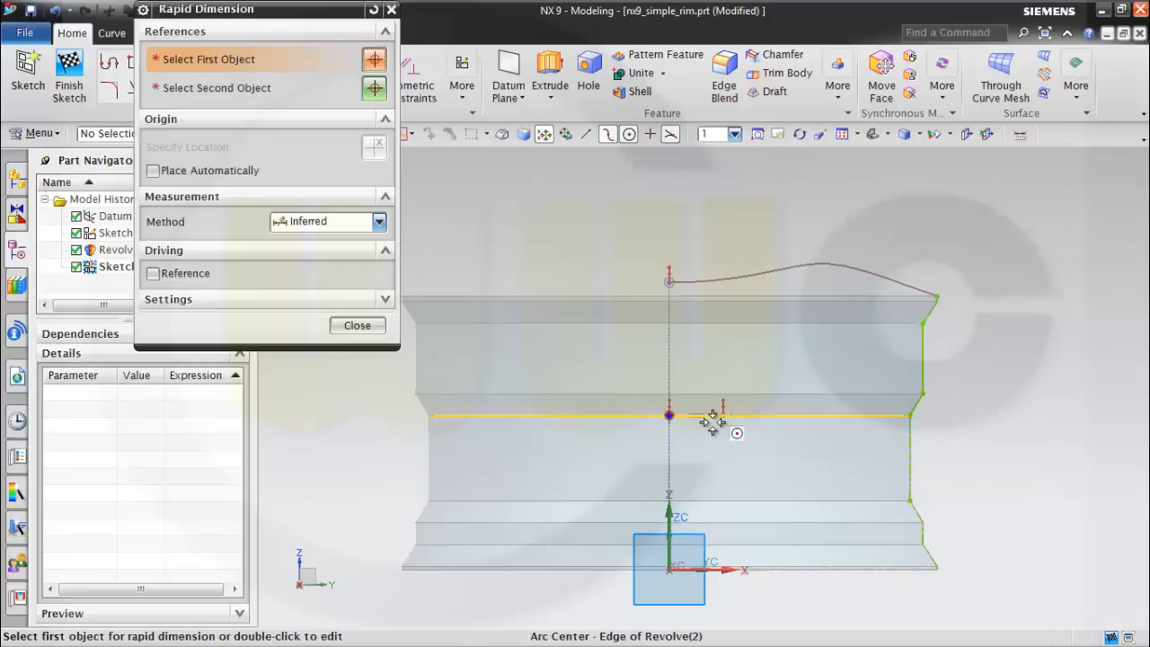
scroll(709, 416, down, 1)
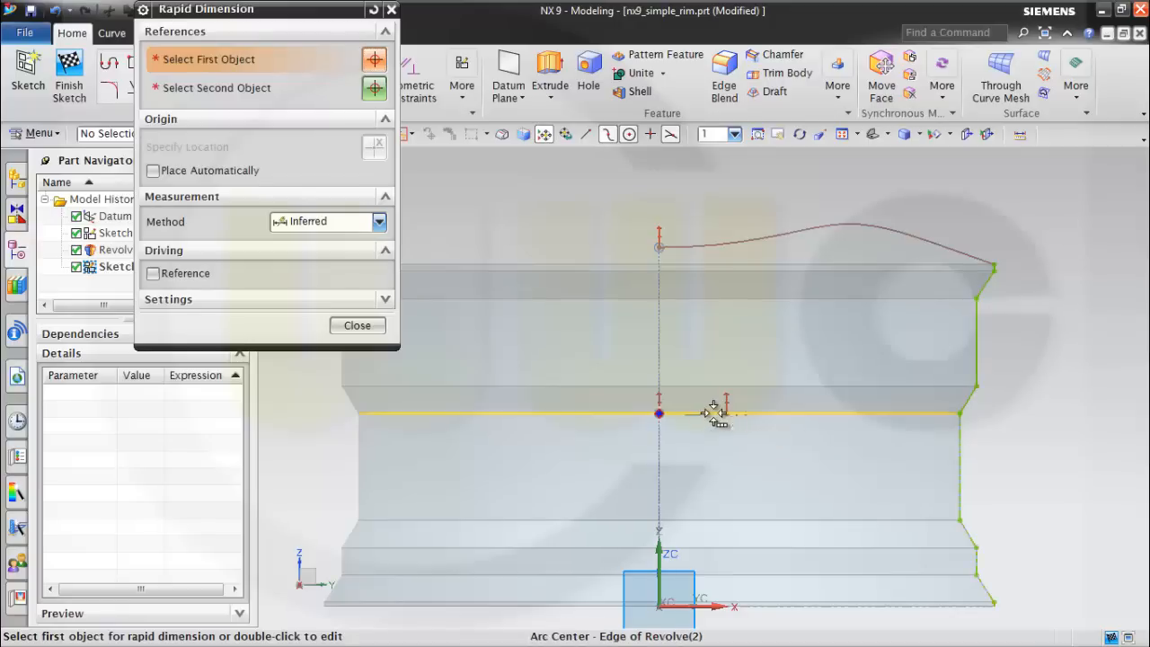
mouse_move(714, 412)
click(809, 473)
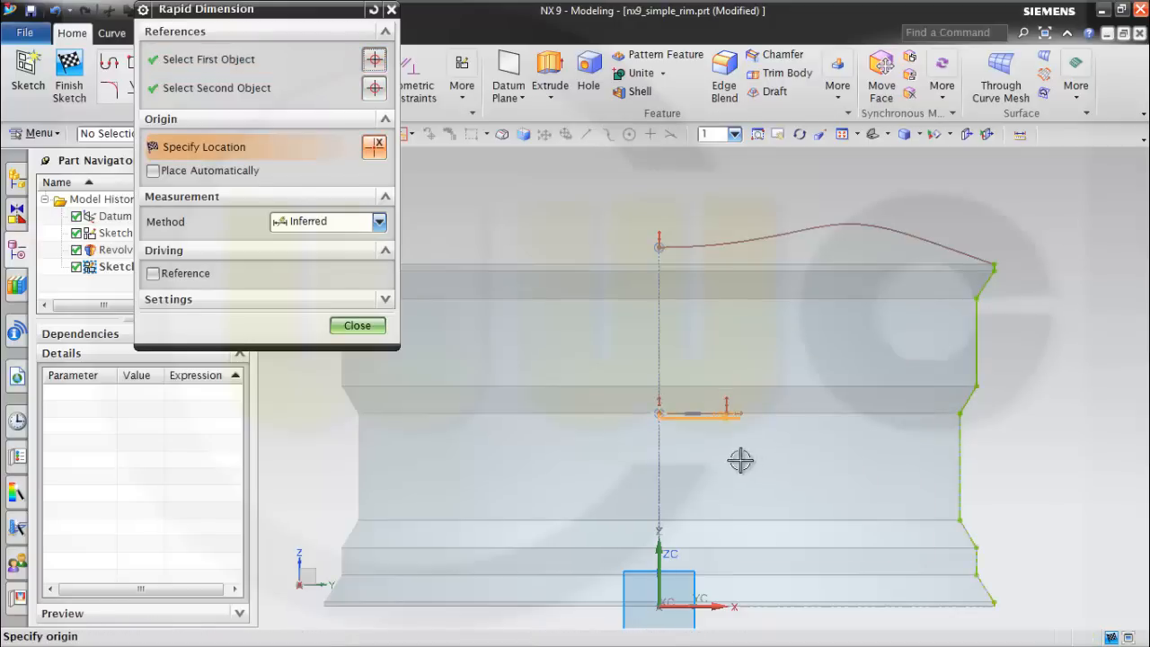
click(735, 478)
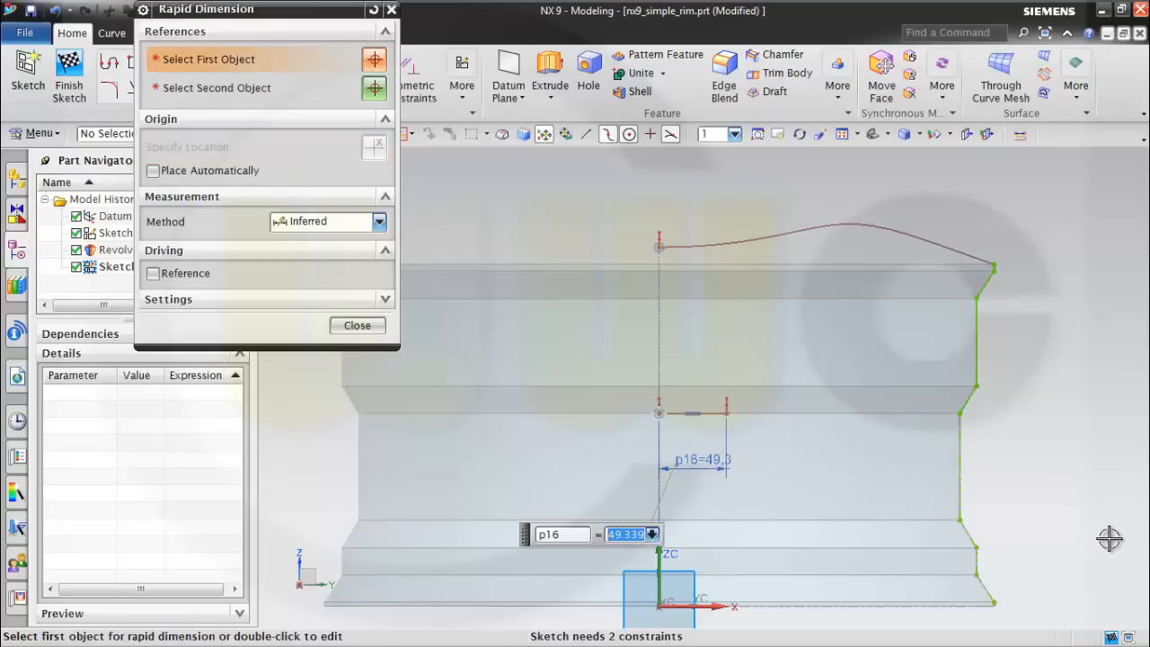
text(55)
key(Return)
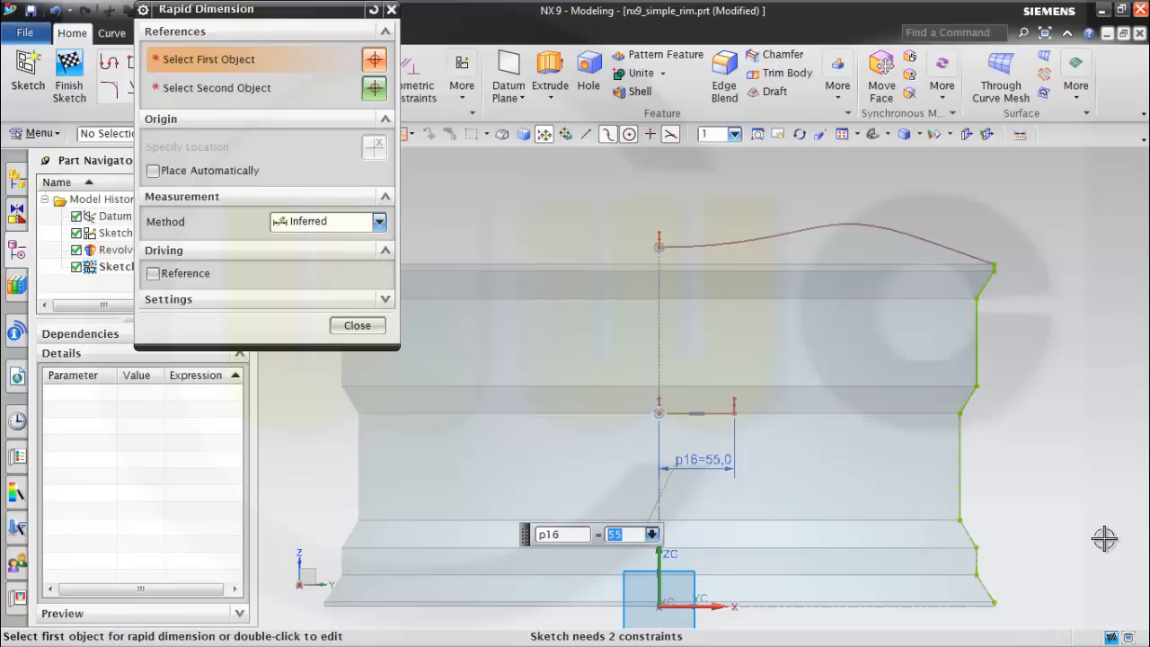
click(358, 326)
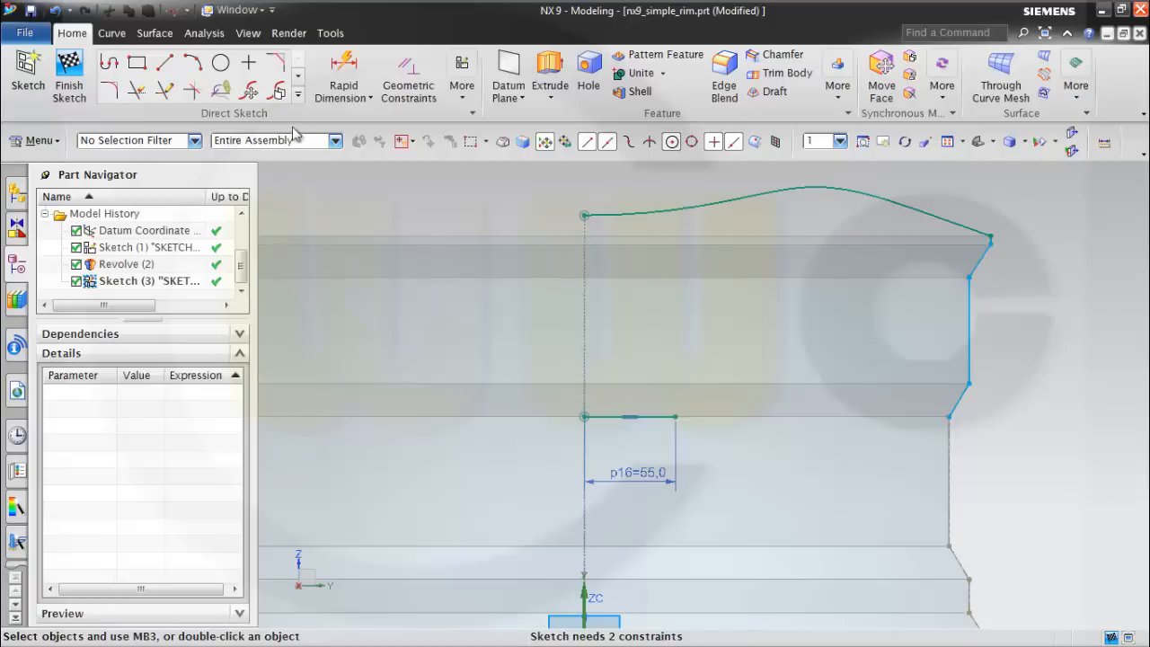
- Sketch a vertical line 10 mm long upward from the outer end of the 55 mm horizontal line
click(165, 65)
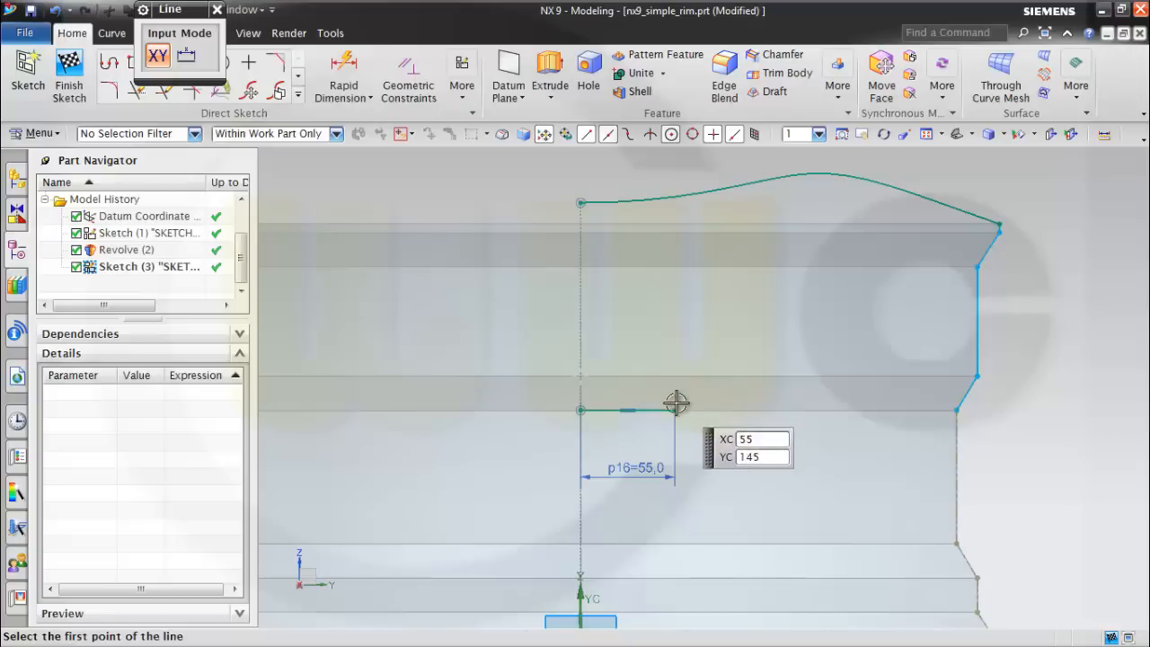
click(674, 406)
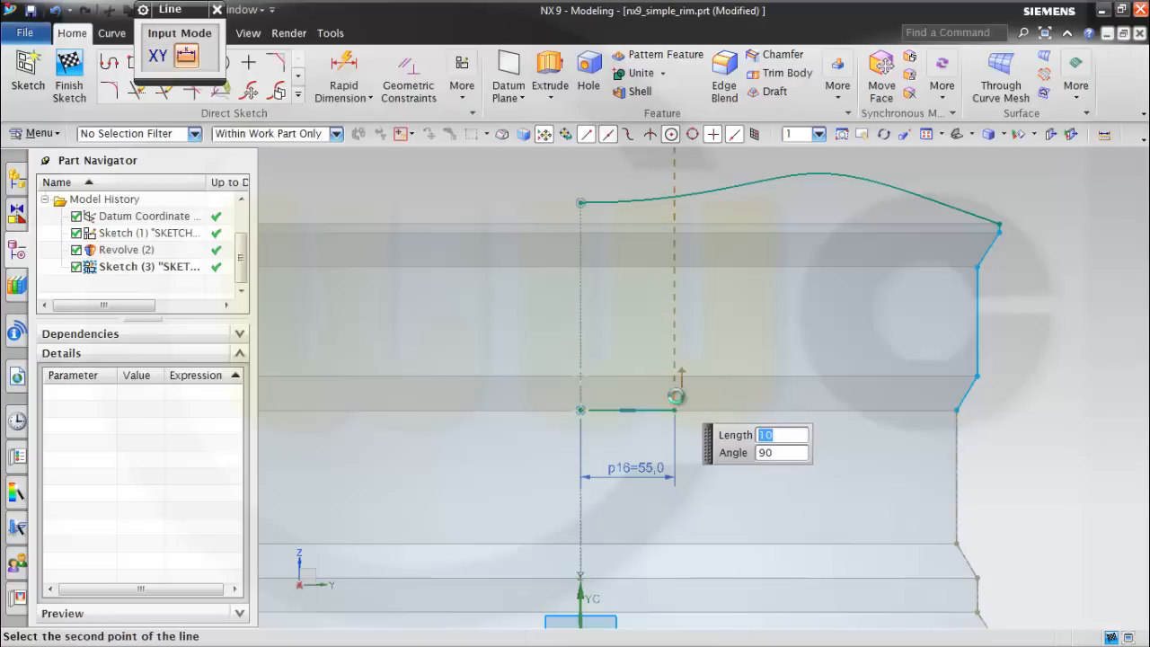
click(677, 396)
key(Escape)
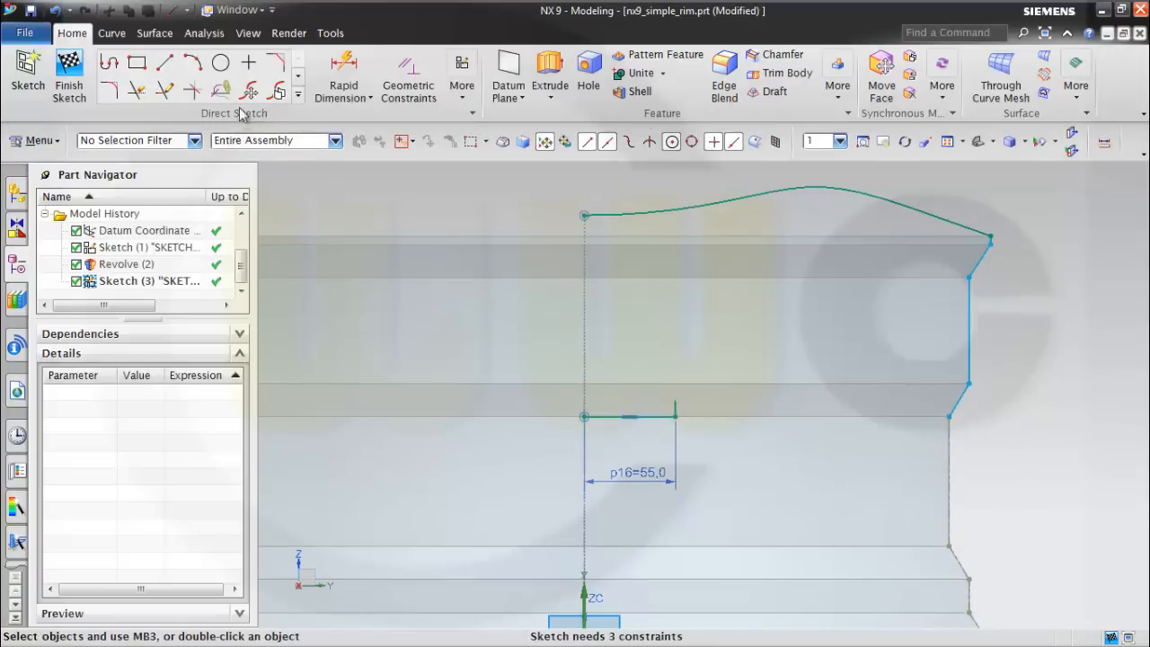
- Define a through-points studio spline arching from the short vertical line's upper end over two intermediate points to the middle cylinder's upper profile corner
click(298, 93)
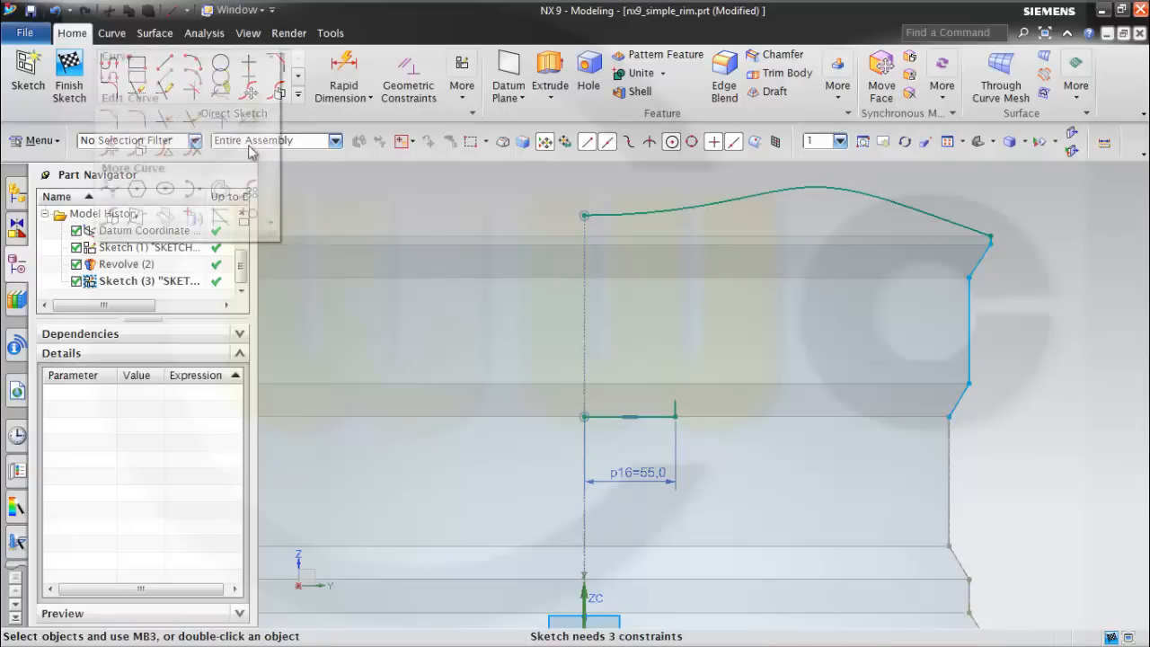
click(108, 188)
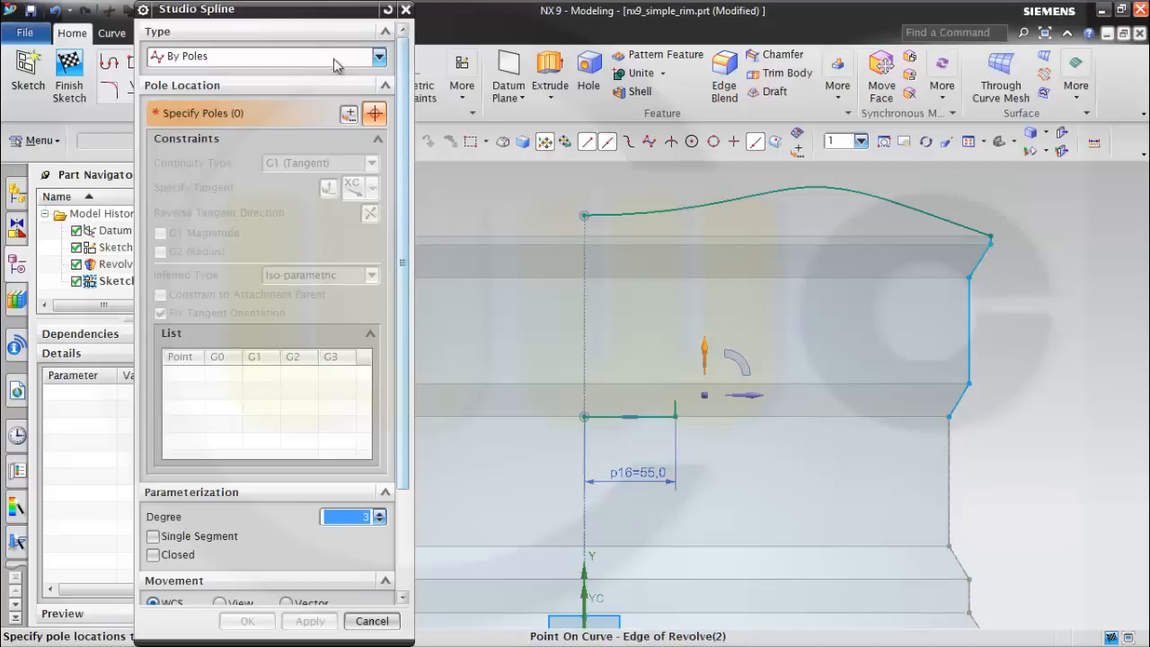
click(380, 58)
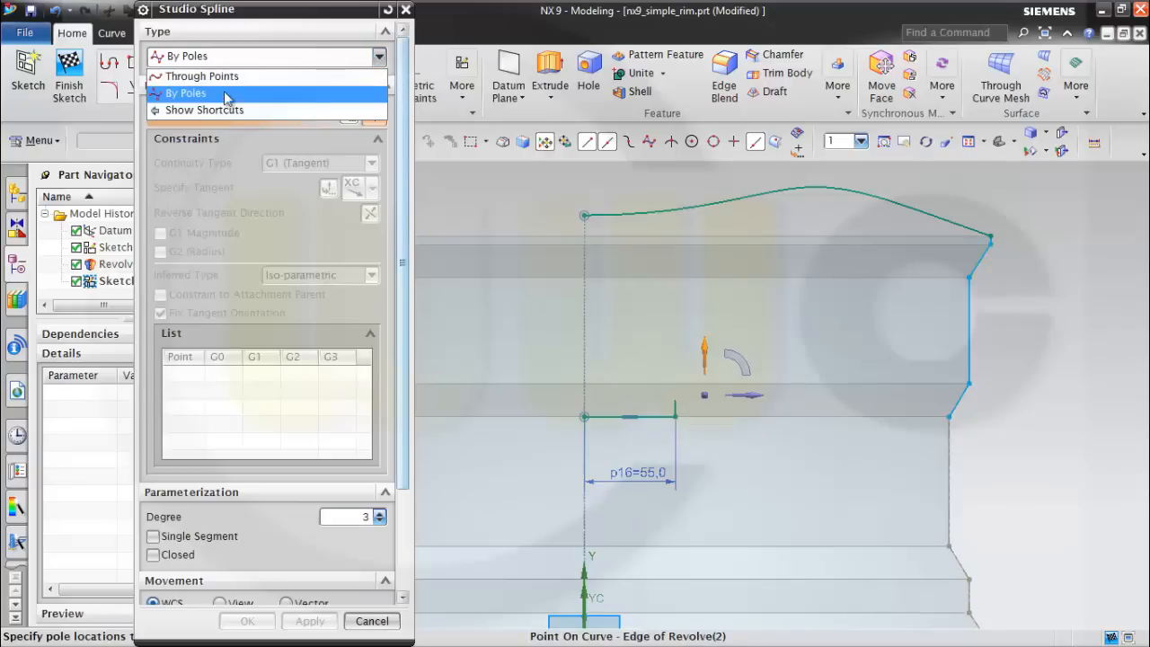
click(202, 76)
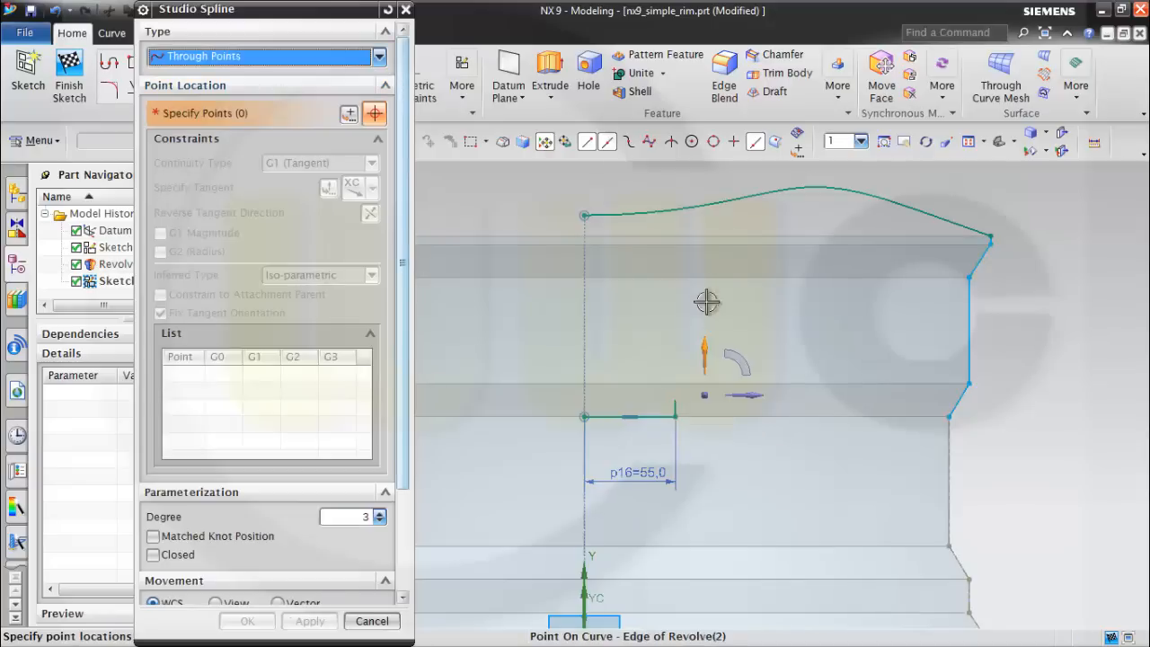
click(675, 398)
click(749, 347)
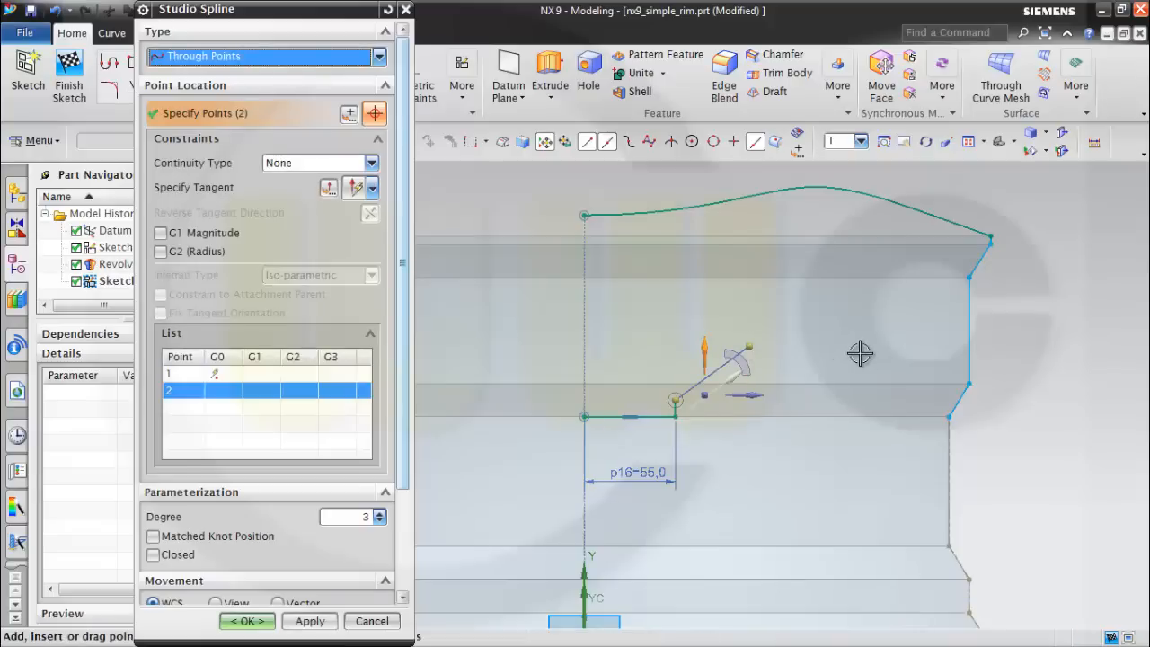
click(859, 345)
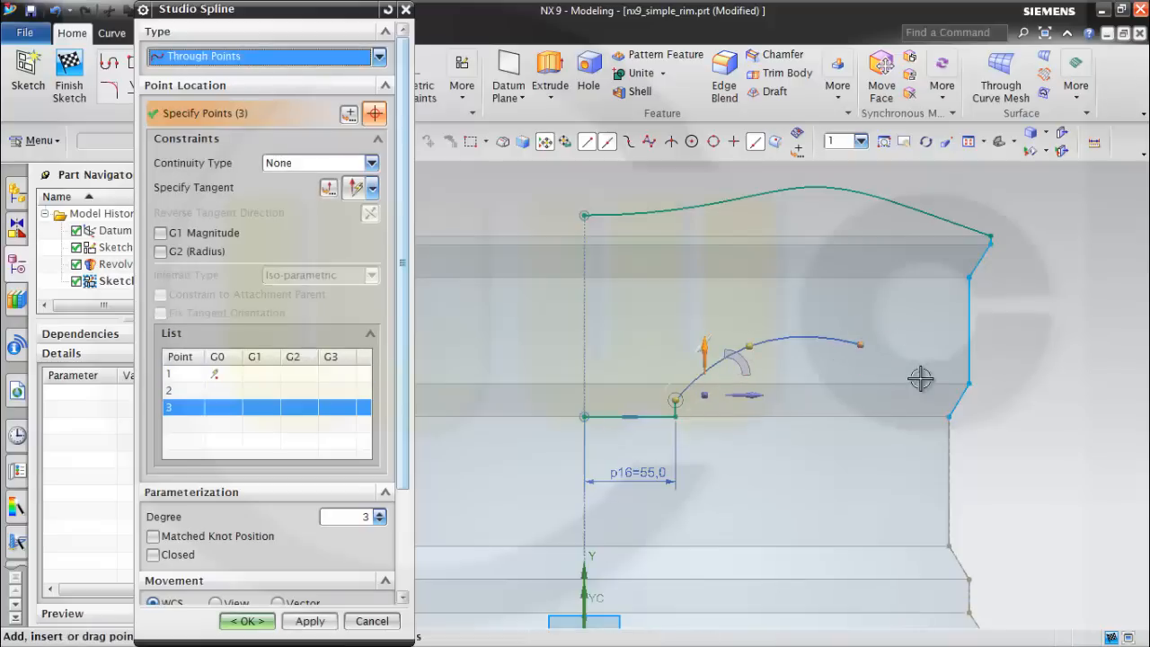
click(950, 415)
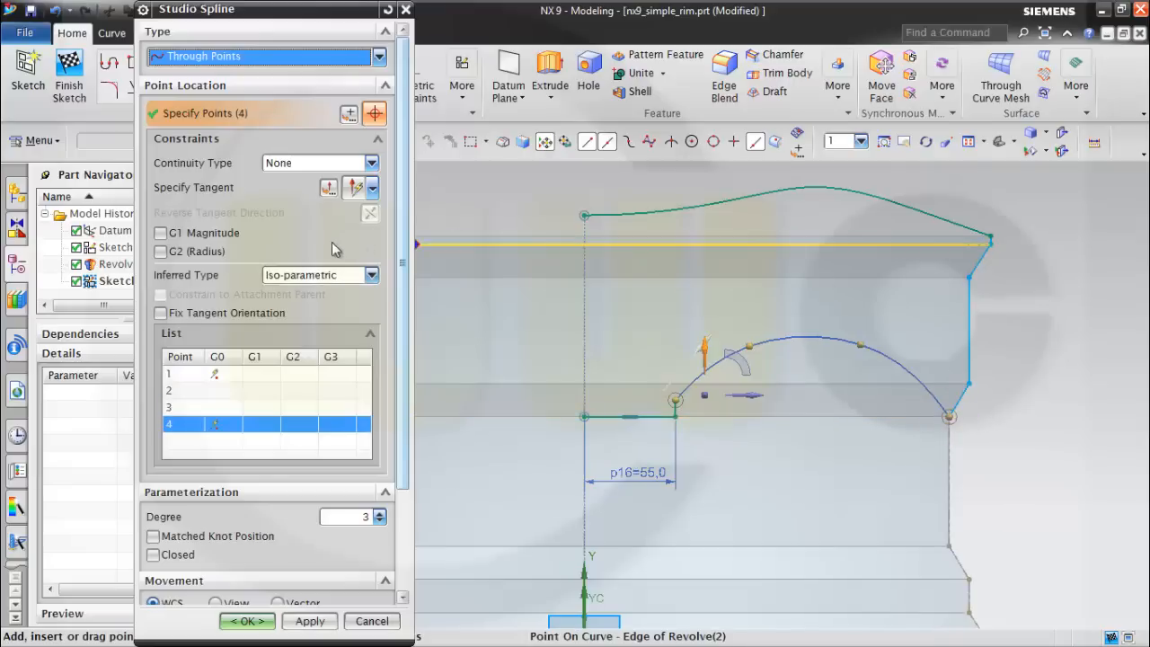
- Set the continuity at the spline's point 1 to G1 (Tangent)
click(258, 377)
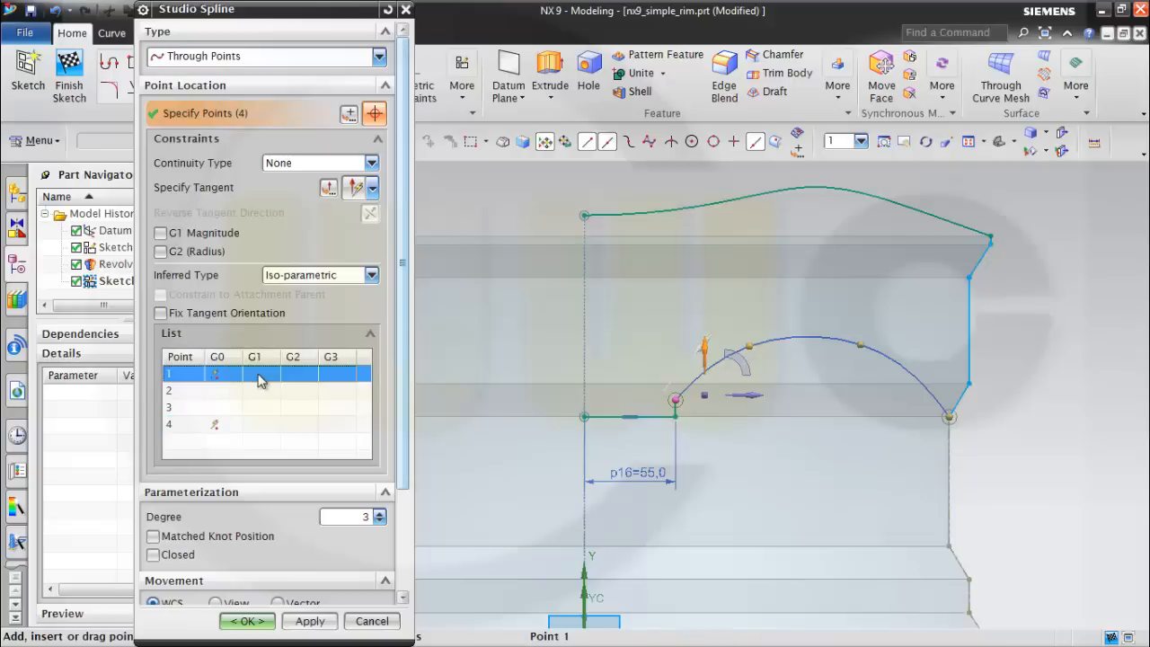
click(371, 163)
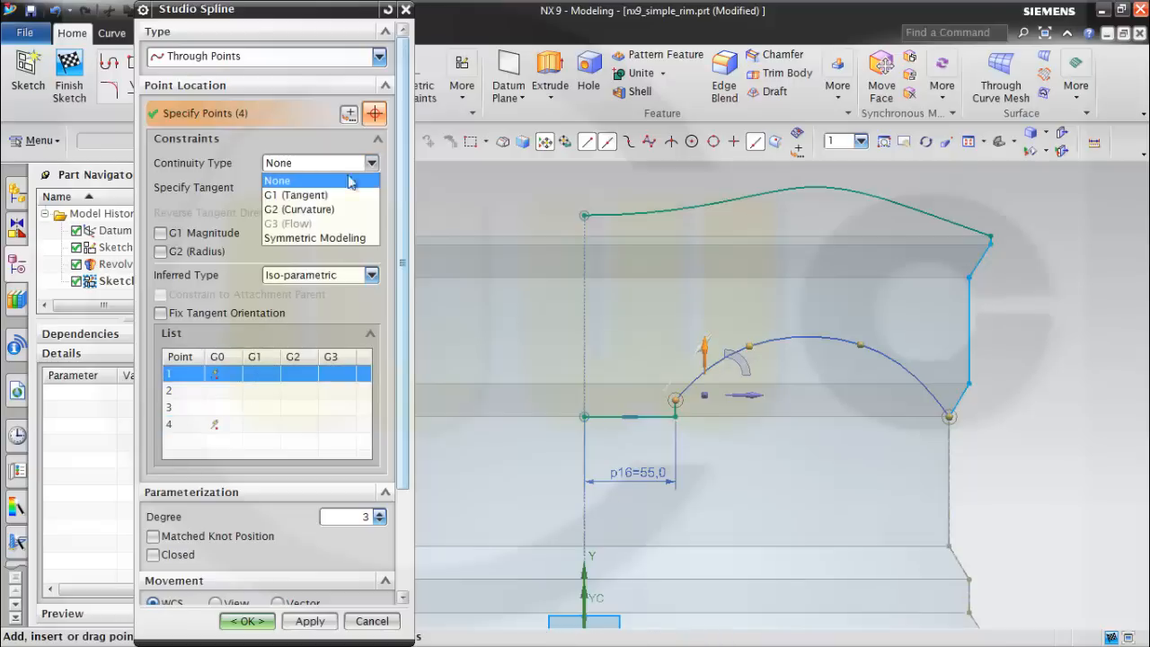
click(339, 191)
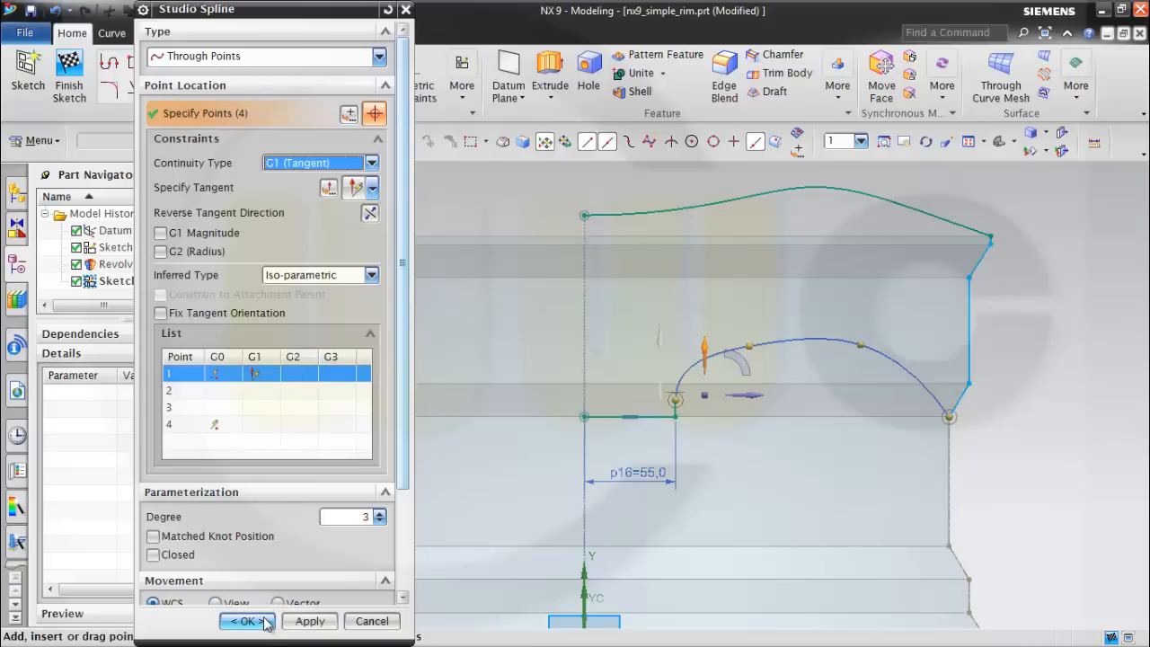
- Reshape the spline by raising points 2 and 3 and shifting point 3 slightly outward, and create the spline
mouse_move(749, 346)
mouse_down()
mouse_move(764, 336)
mouse_move(745, 338)
mouse_move(751, 326)
mouse_up()
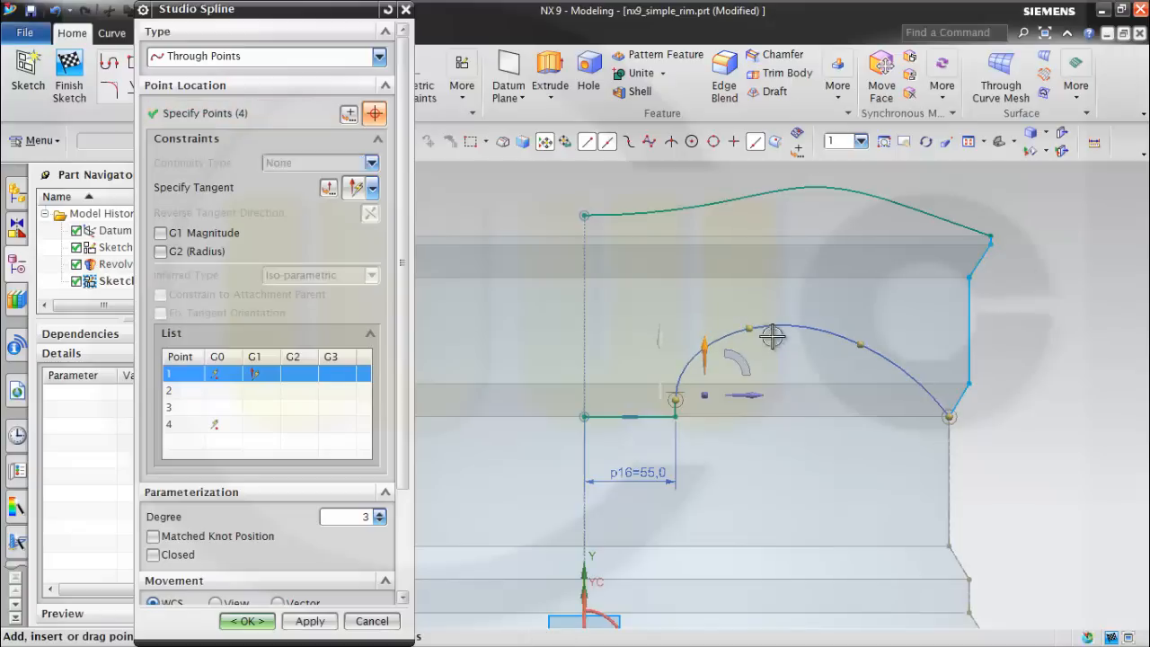
mouse_move(863, 345)
mouse_down()
mouse_move(898, 336)
mouse_move(872, 329)
mouse_up()
click(758, 386)
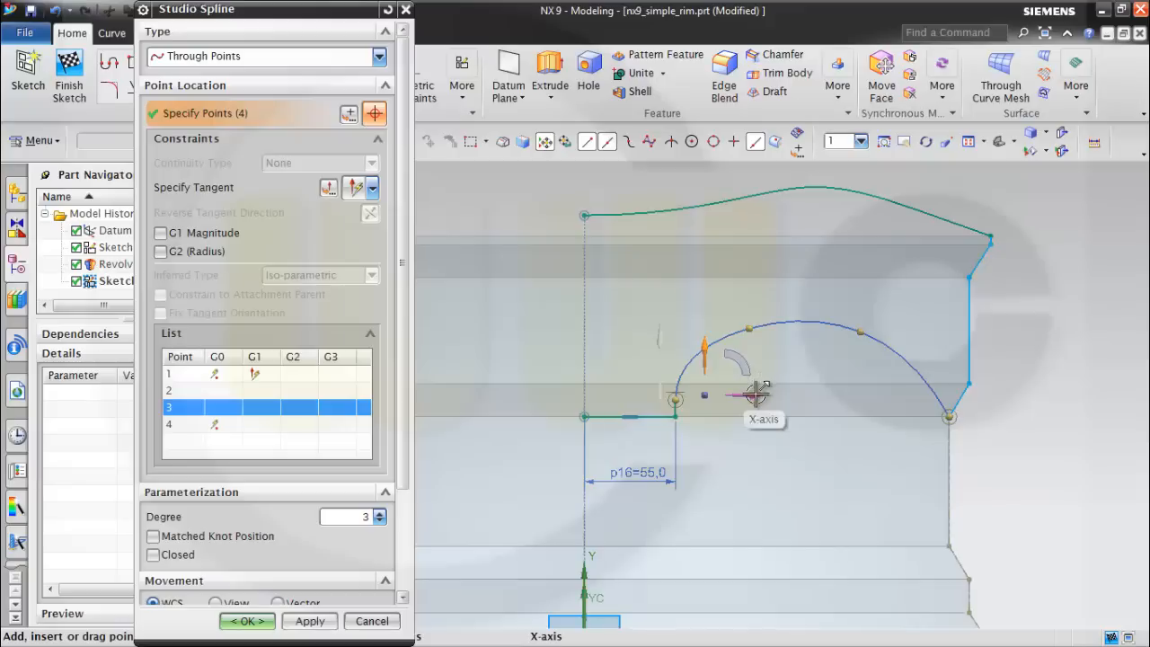
drag(878, 332, 881, 334)
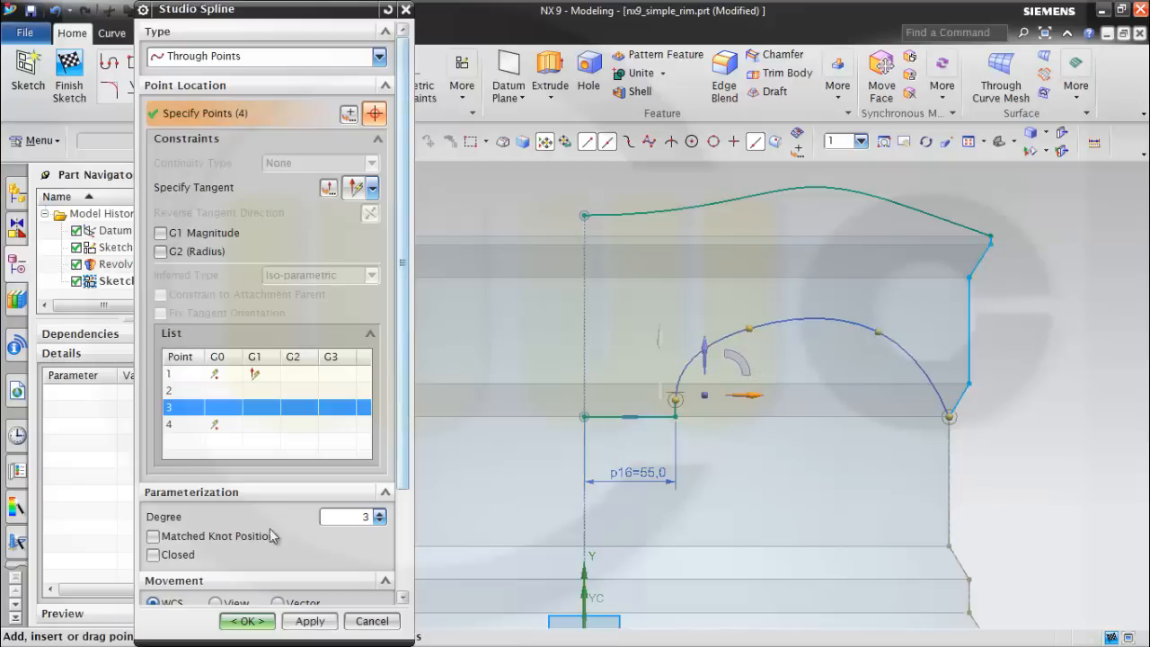
click(246, 620)
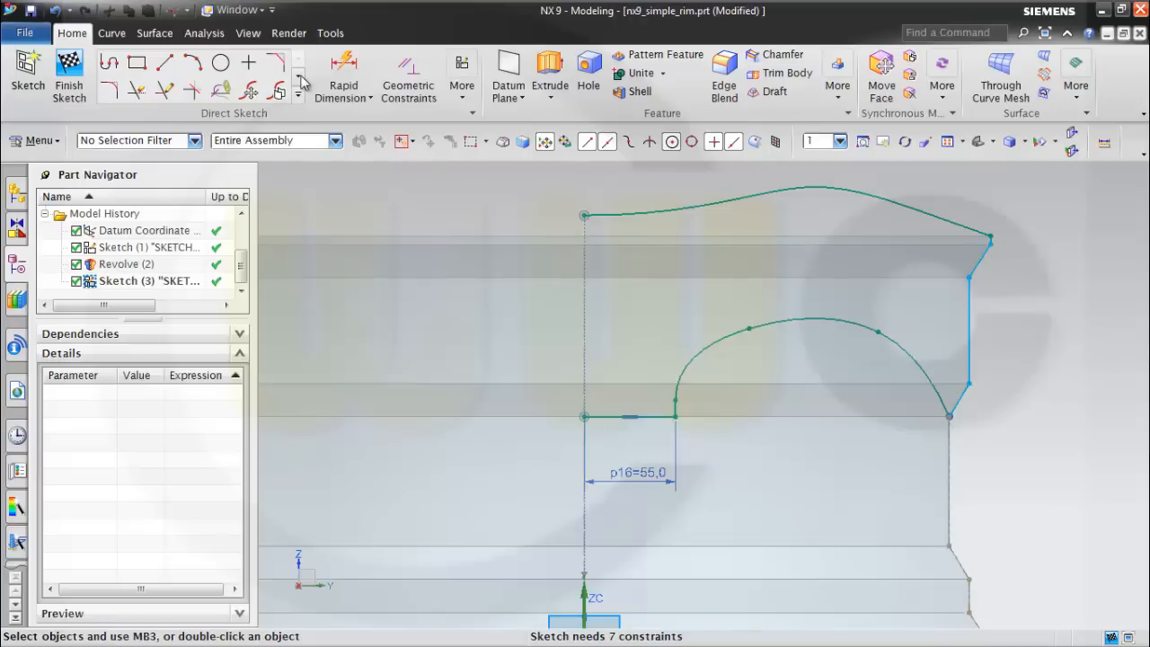
click(303, 82)
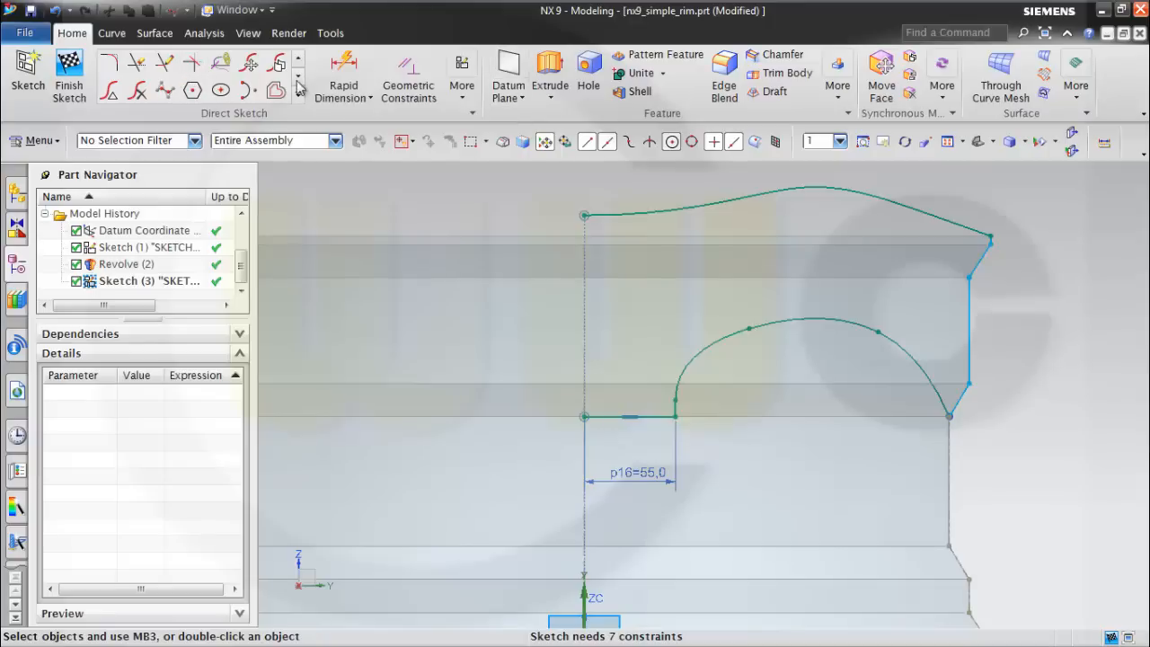
click(299, 86)
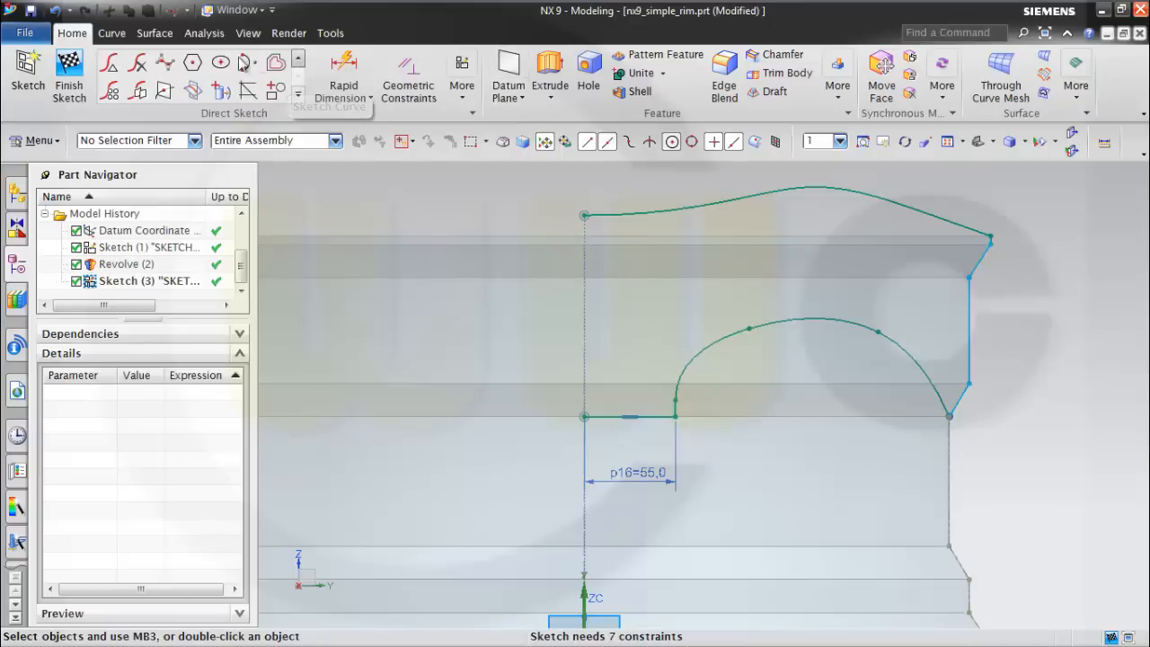
click(297, 58)
click(299, 58)
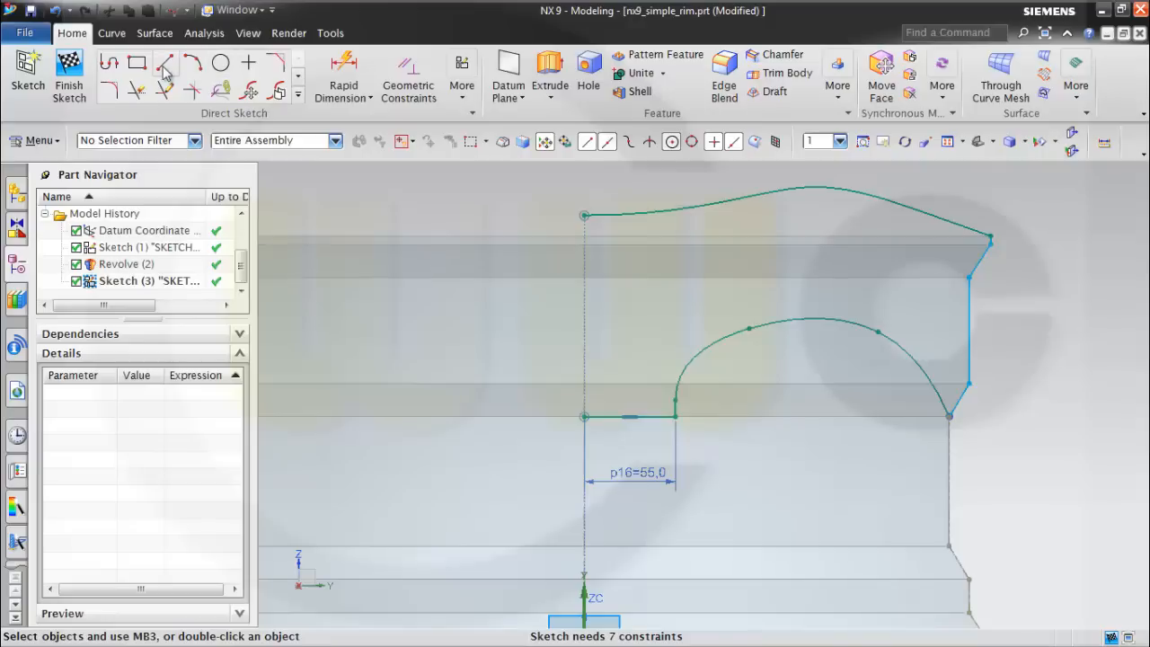
- Sketch a vertical line along the rim axis from the upper spline's start point down to the 55 mm line's start point
click(164, 64)
click(580, 202)
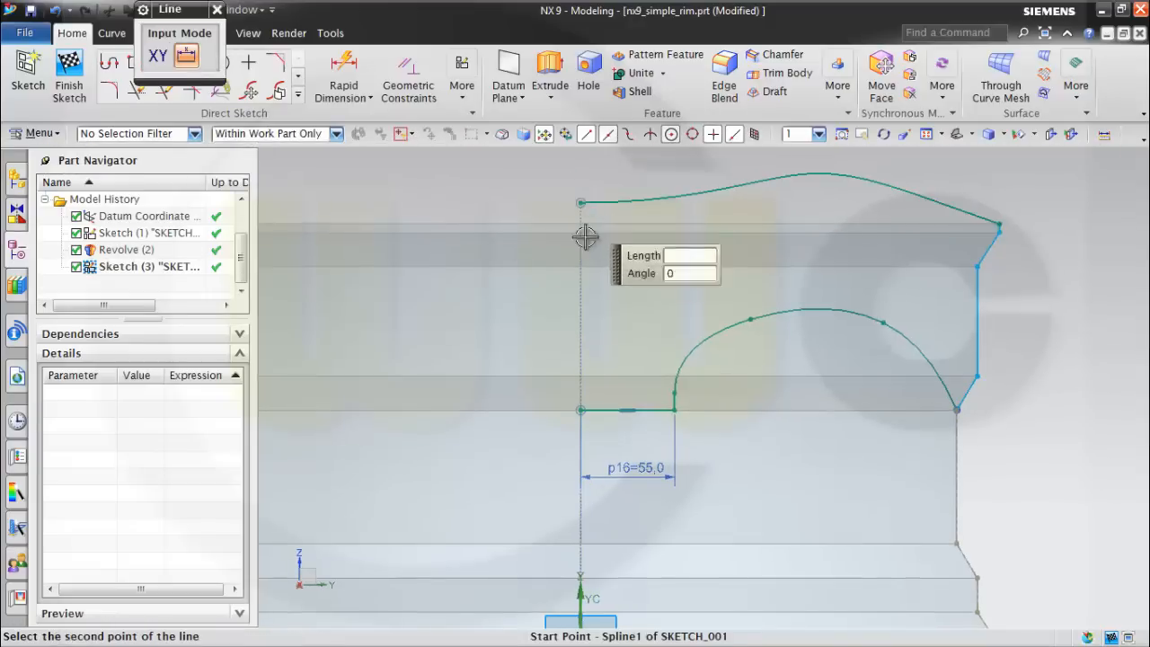
click(580, 410)
key(Escape)
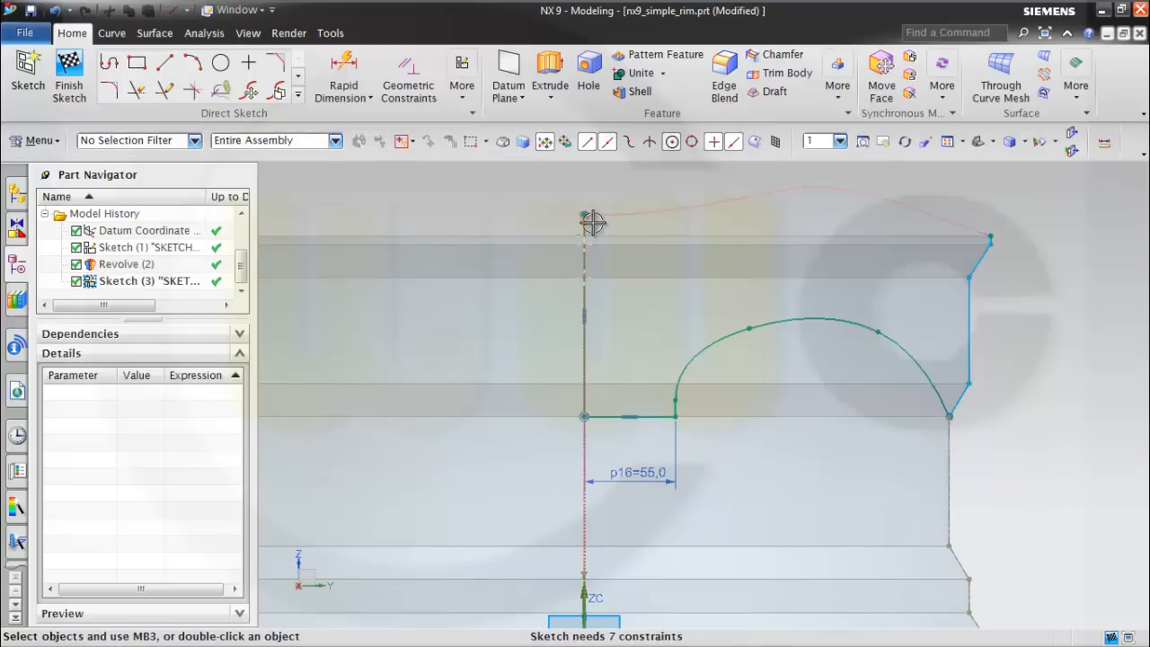
- Convert the vertical line on the rim axis to a reference line
click(586, 231)
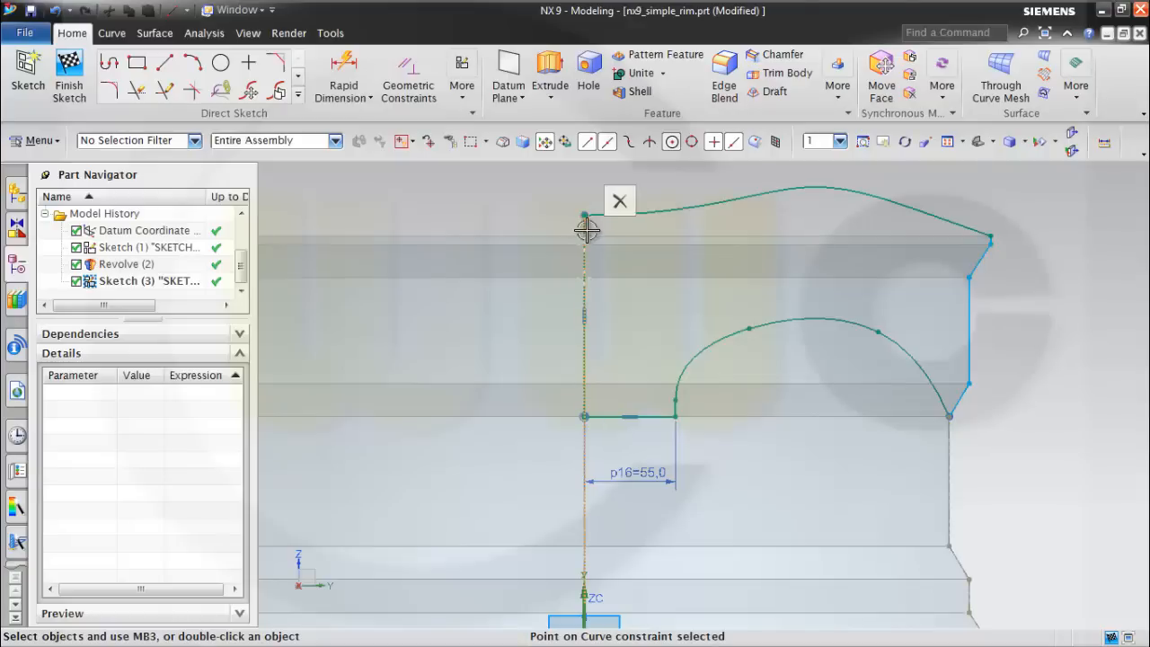
key(Delete)
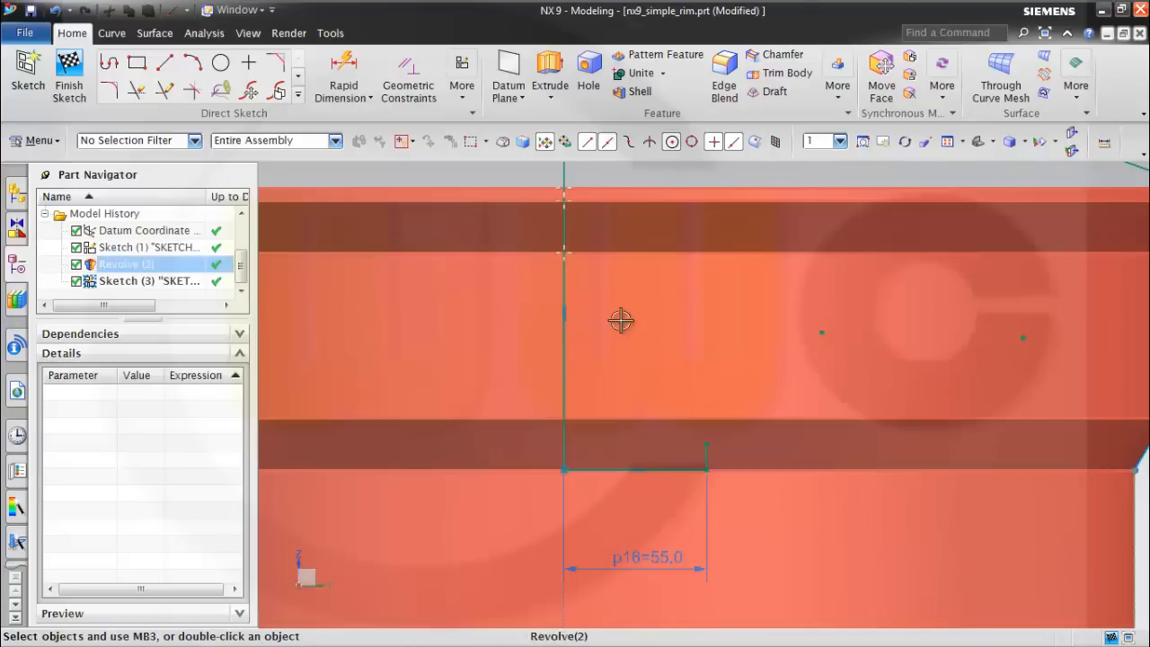
scroll(617, 214, up, 2)
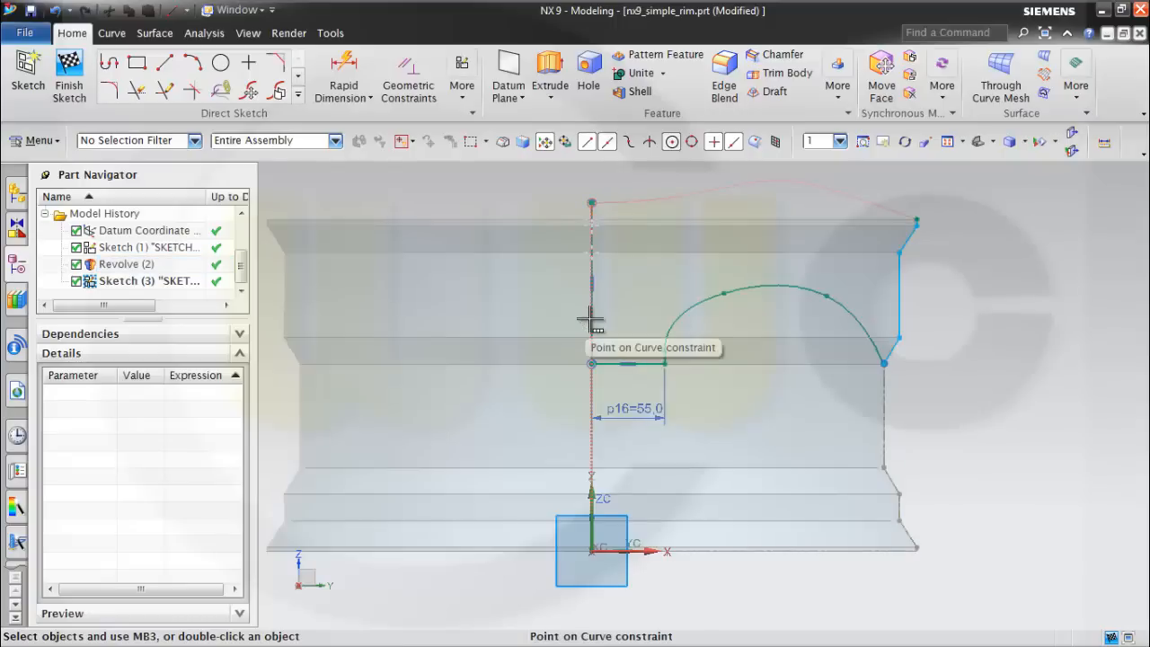
click(591, 319)
click(672, 343)
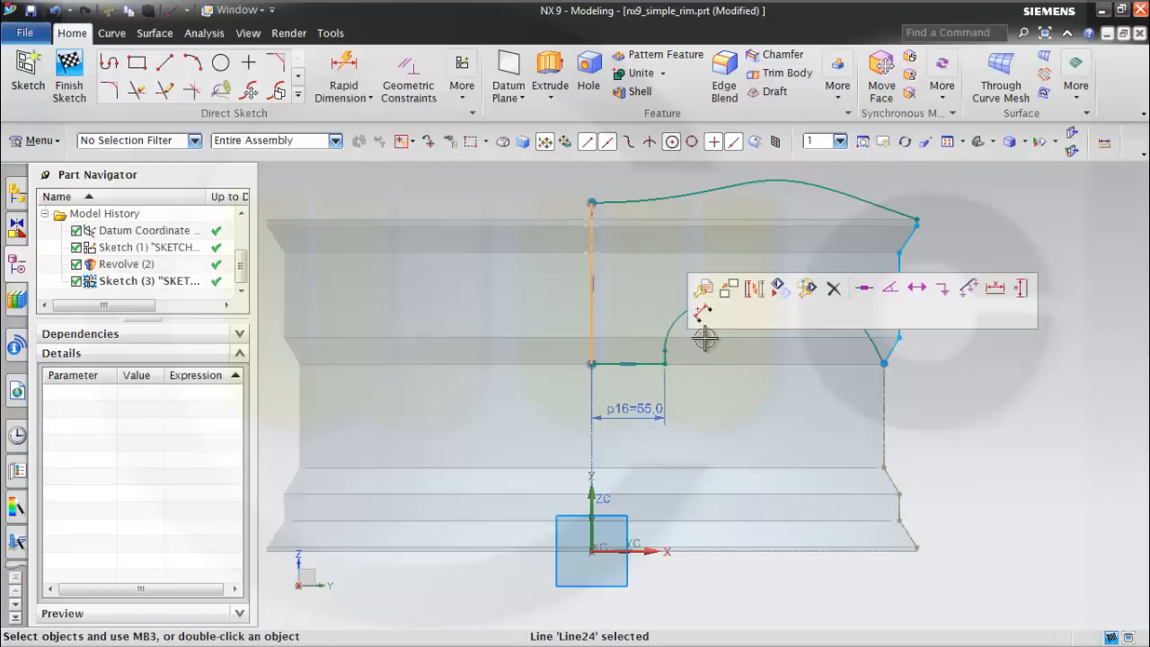
click(755, 290)
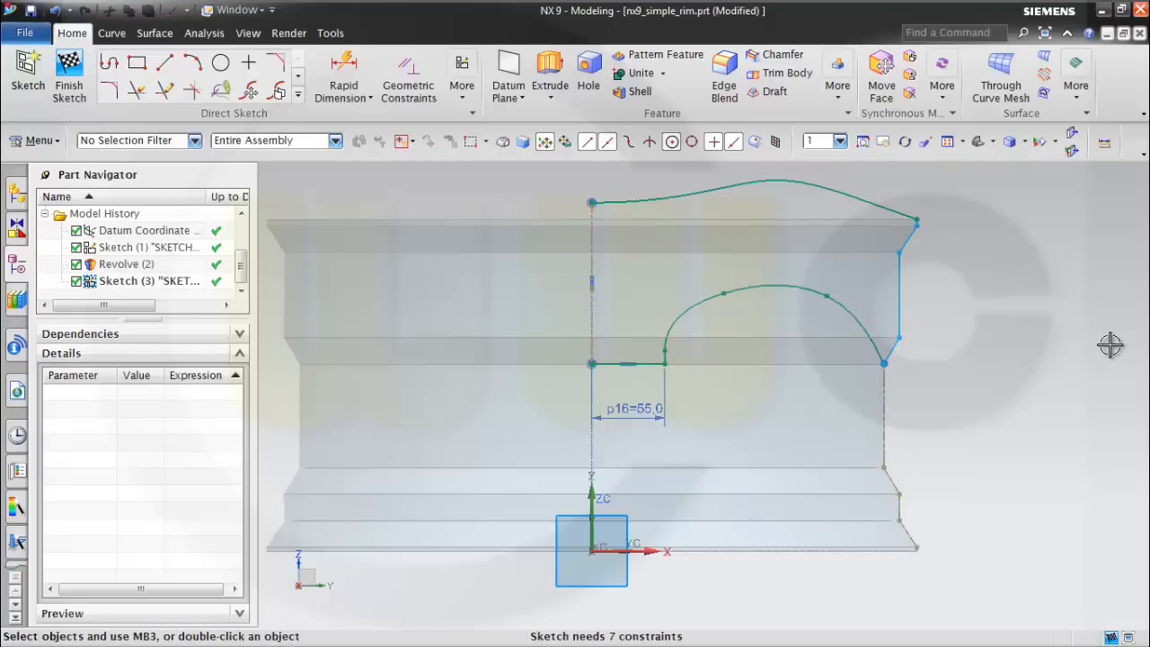
- Finish the spoke profile sketch and return to the 3D rim model
click(70, 73)
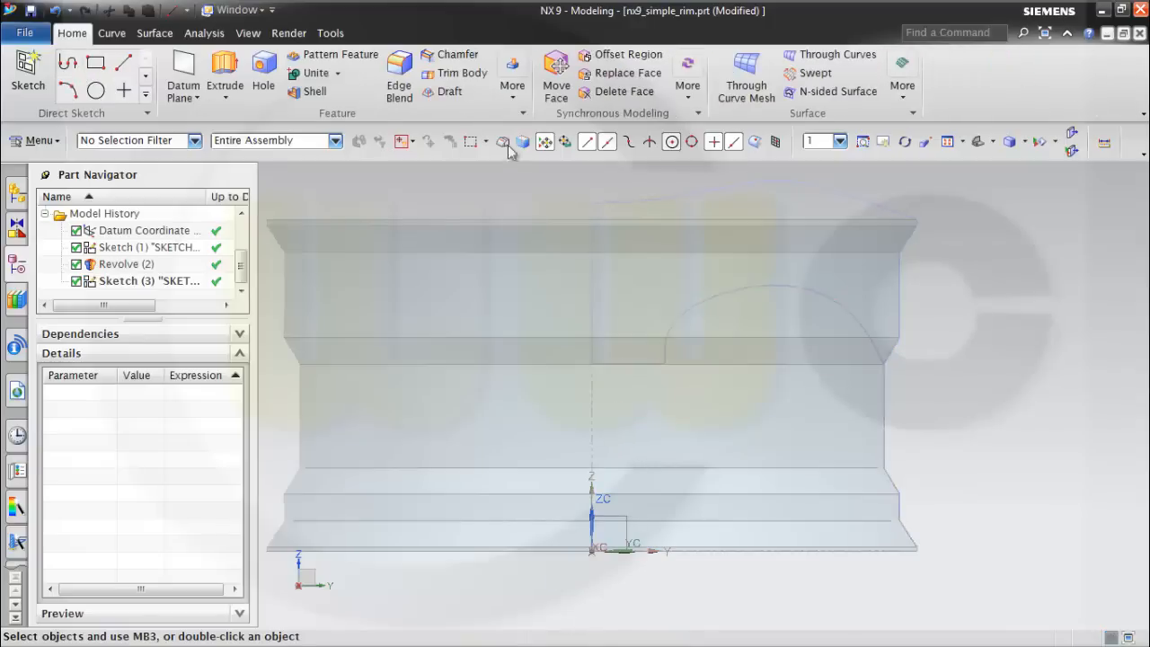
middle_drag(983, 250, 924, 271)
scroll(829, 200, up, 1)
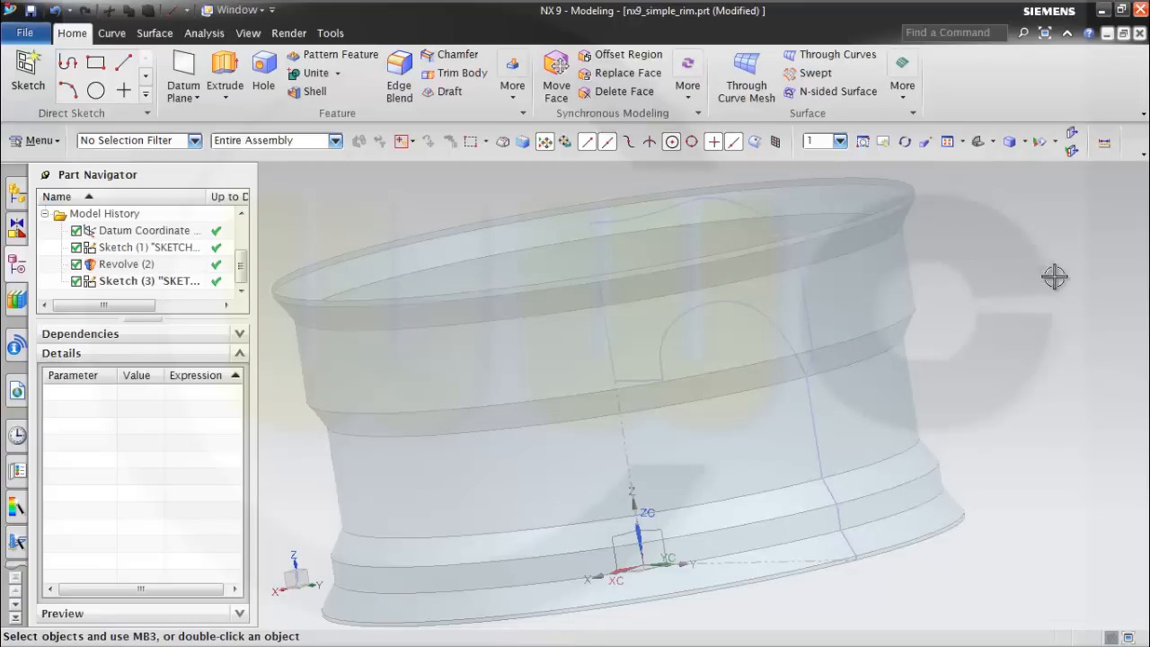
- Revolve the spoke profile sketch 360° around the Z axis through the origin as a separate solid body with no Boolean
click(431, 307)
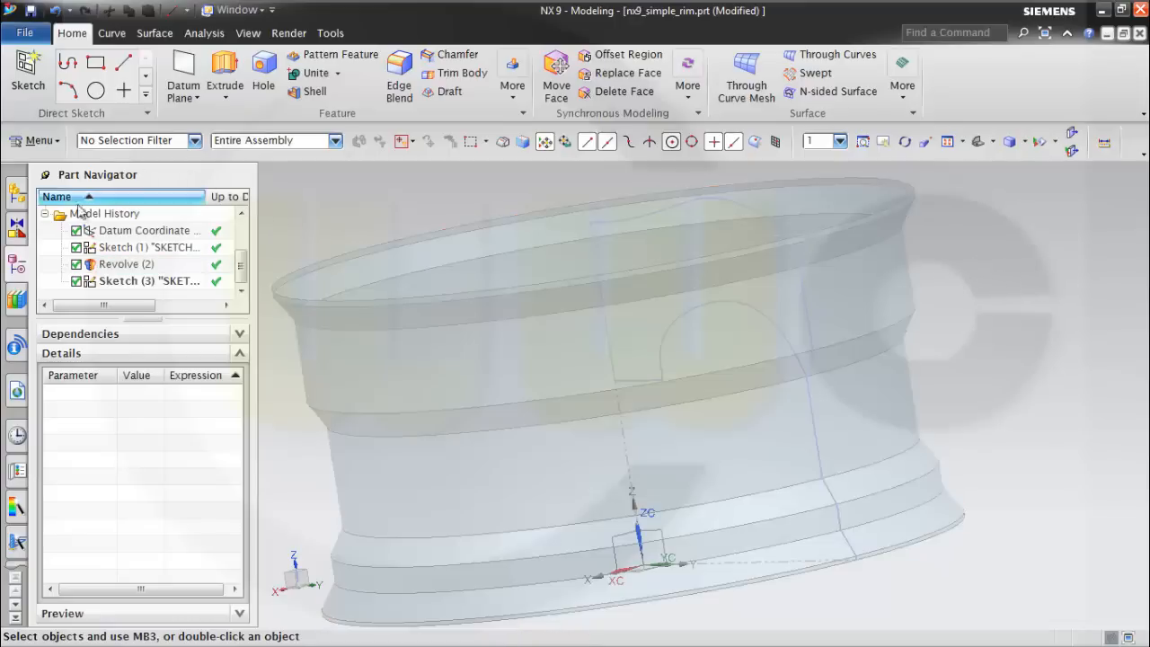
click(227, 100)
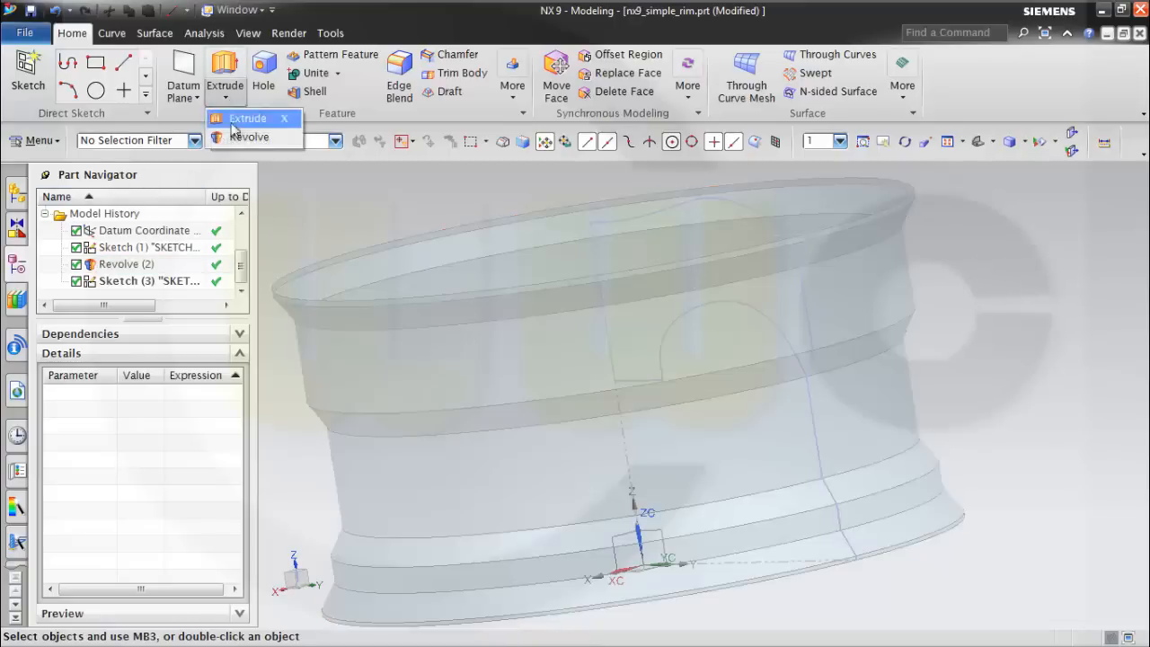
click(229, 134)
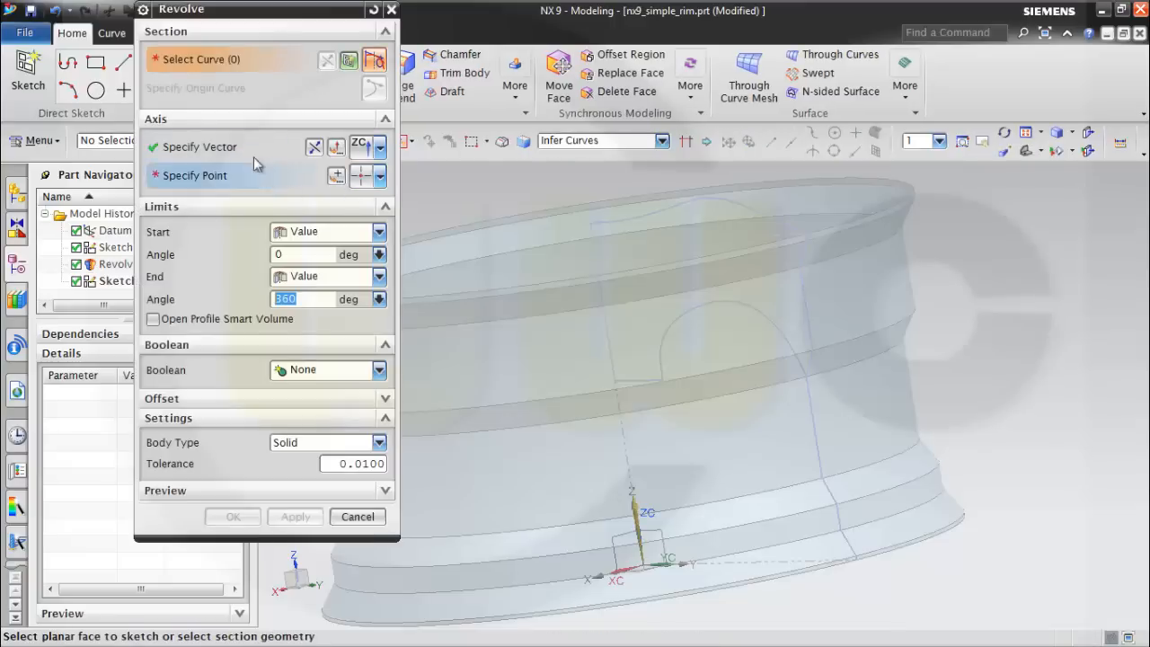
drag(247, 20, 416, 46)
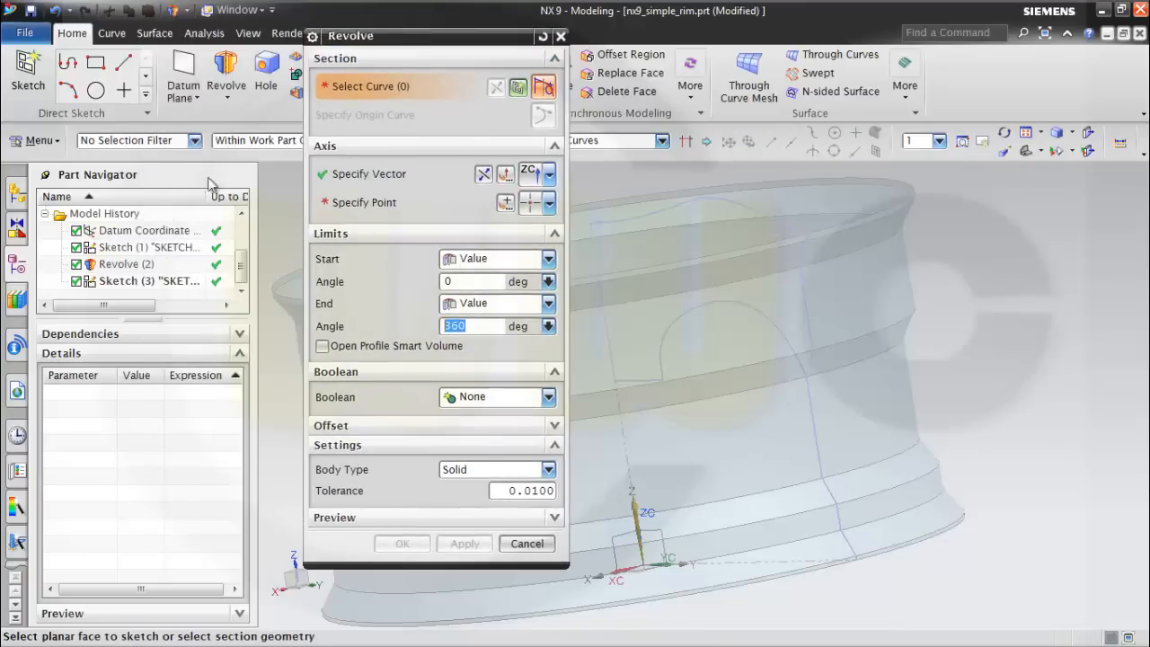
click(144, 284)
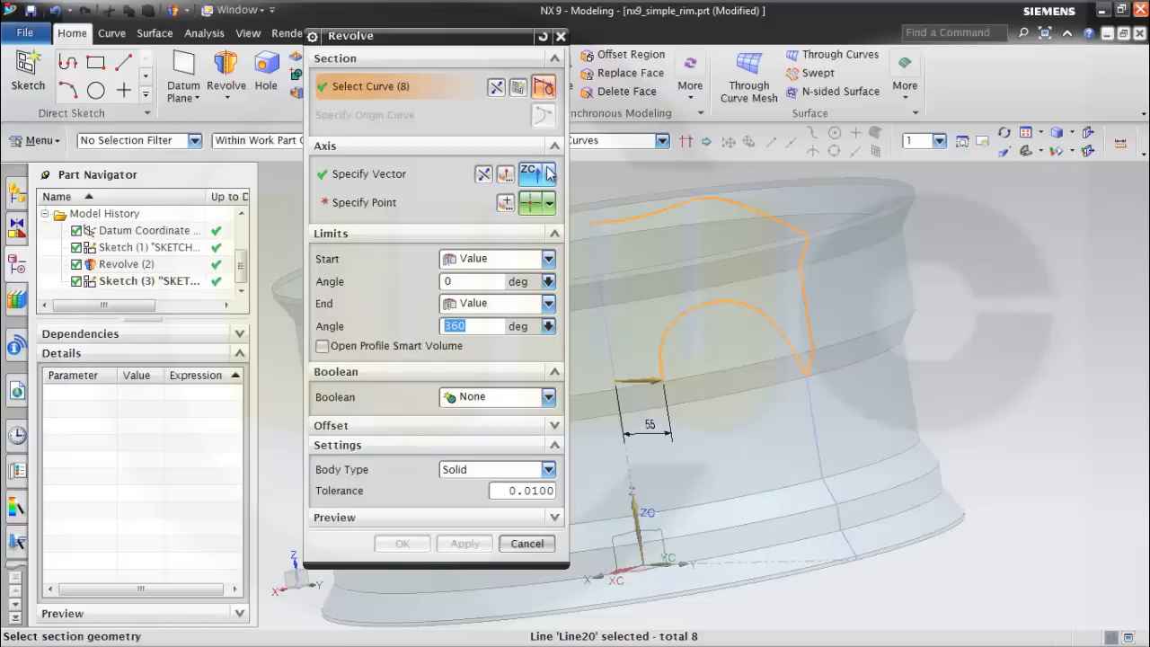
click(507, 205)
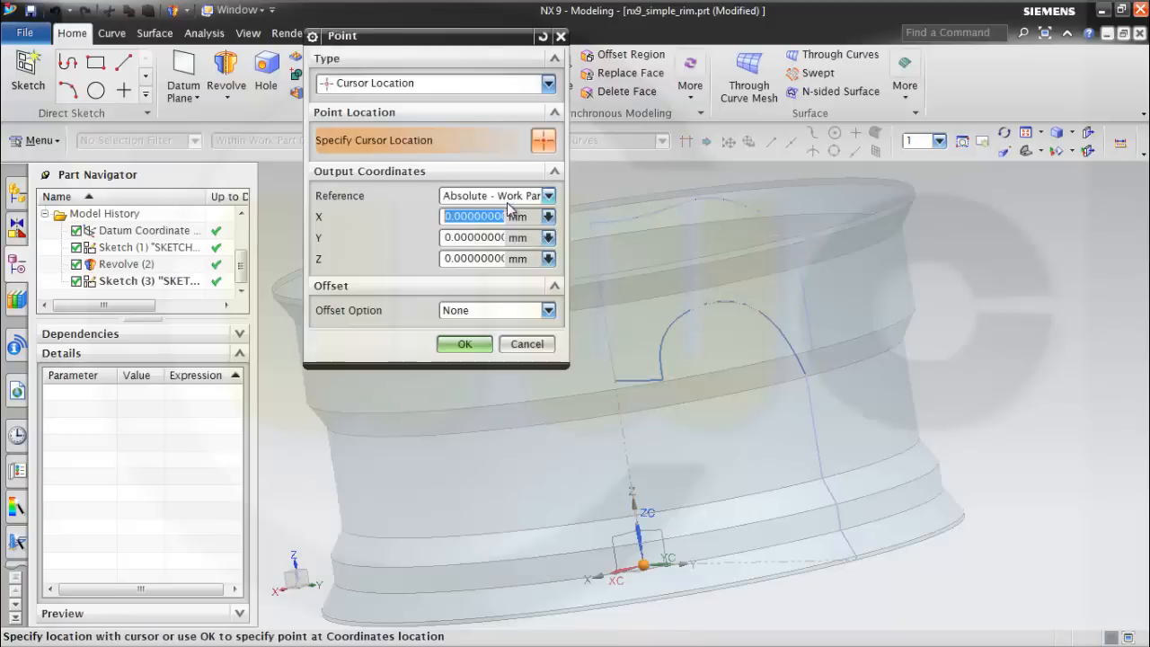
click(464, 345)
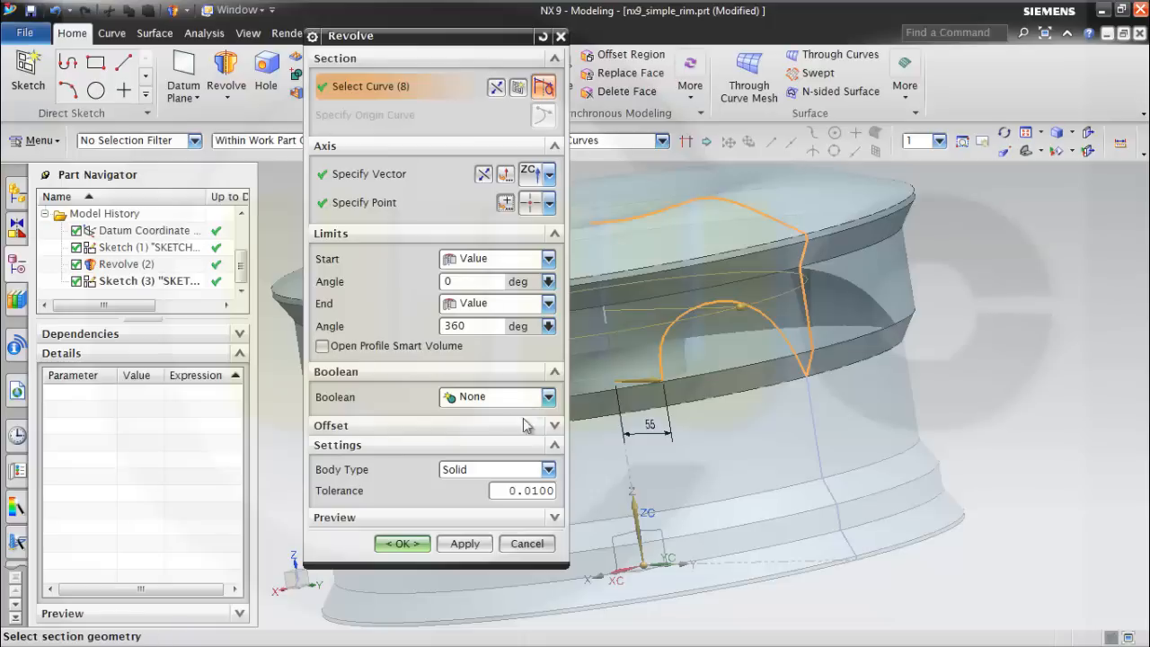
click(403, 543)
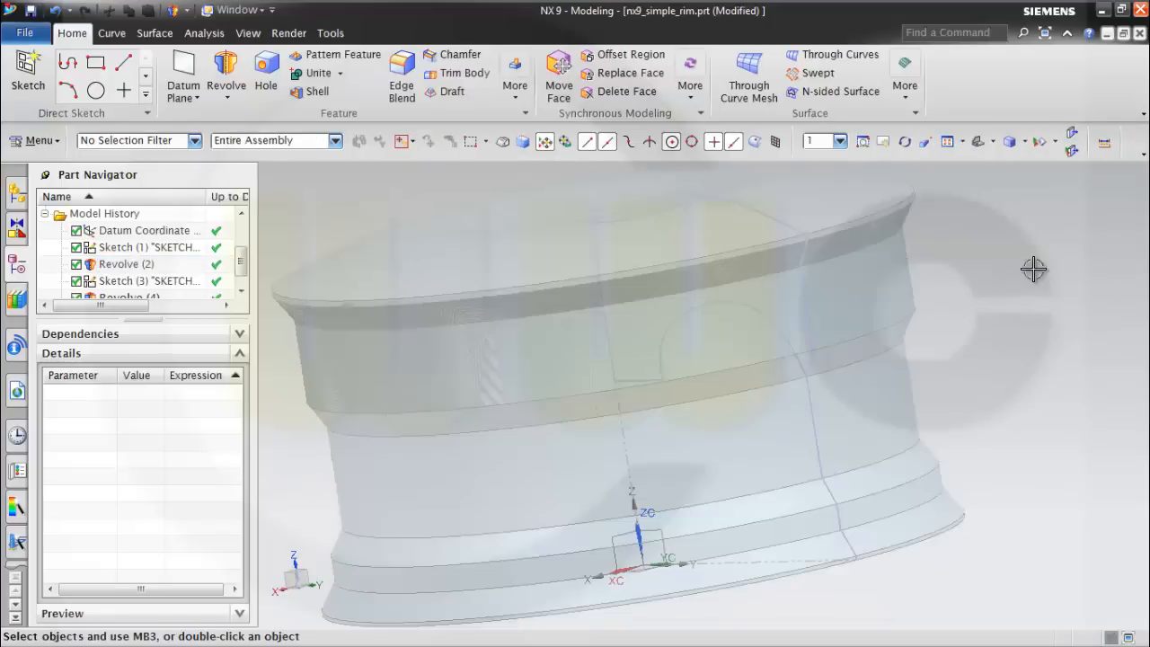
- Turn off the see-through display so that all bodies are shaded opaque
mouse_move(1014, 267)
middle_down()
mouse_move(1014, 310)
mouse_move(1011, 272)
middle_up()
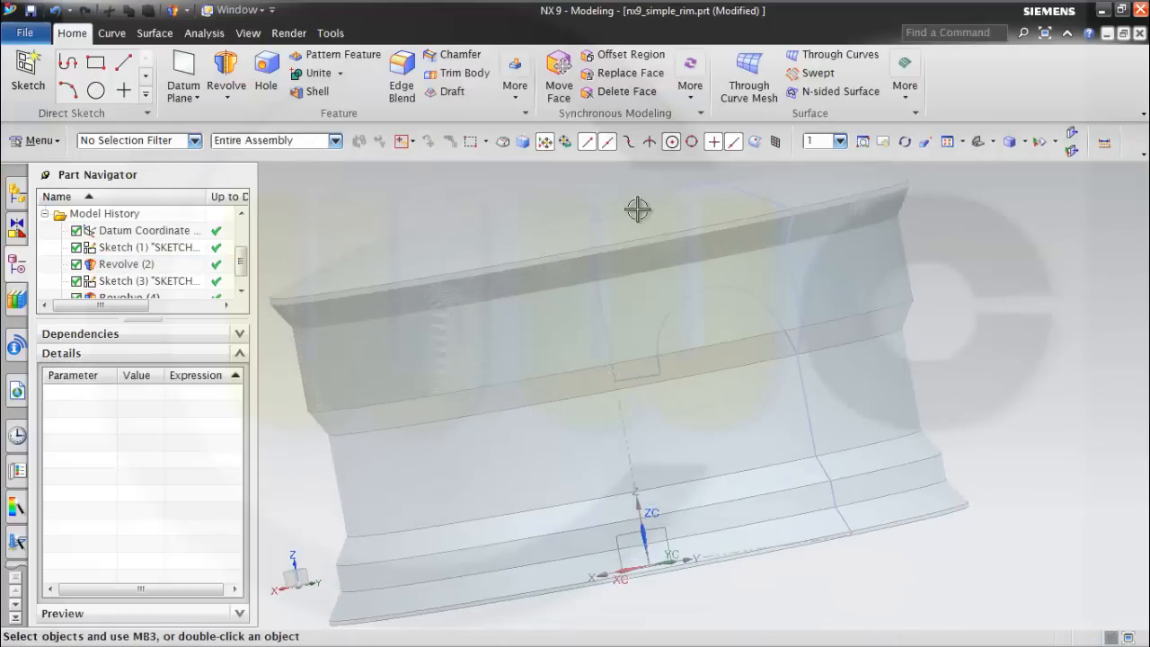
shift+middle_drag(639, 208, 683, 288)
scroll(664, 298, down, 4)
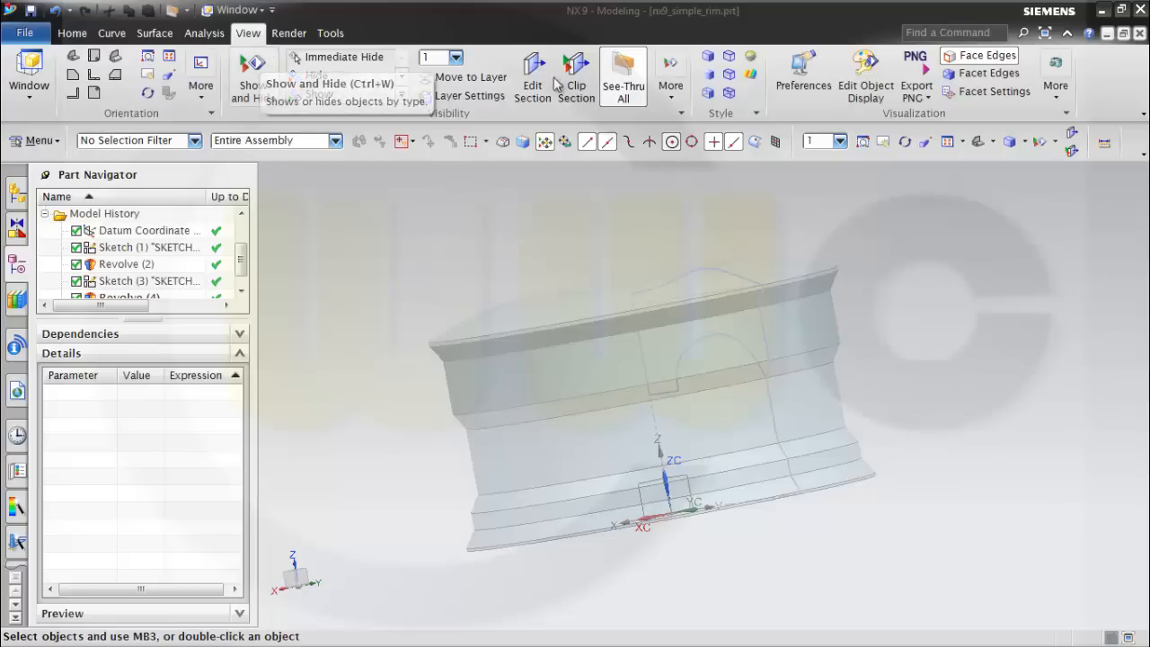
click(620, 81)
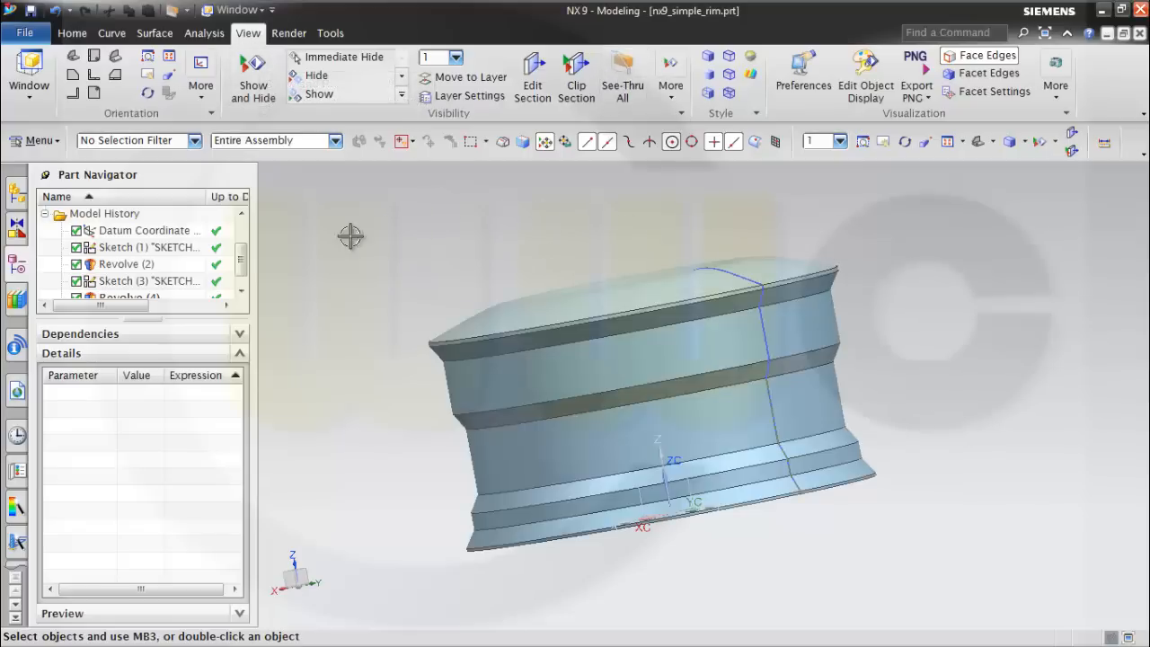
- Hide the revolved rim sheet body and the revolved spoke solid, keeping the sketches displayed
scroll(242, 270, down, 1)
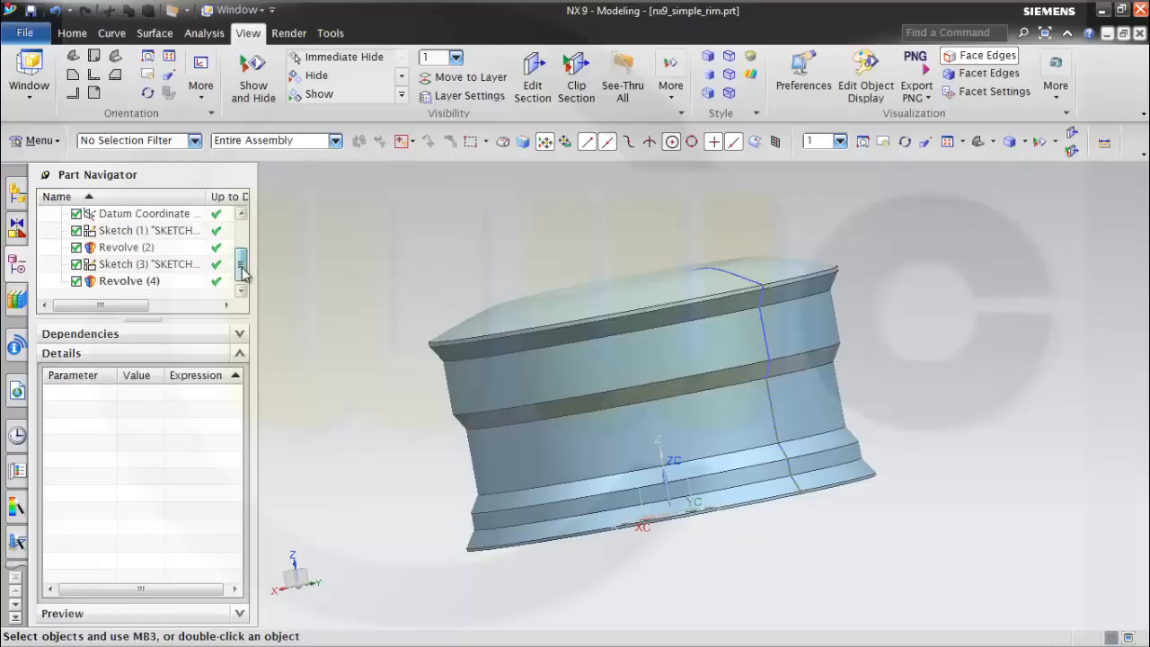
click(133, 248)
right_click(133, 248)
click(143, 271)
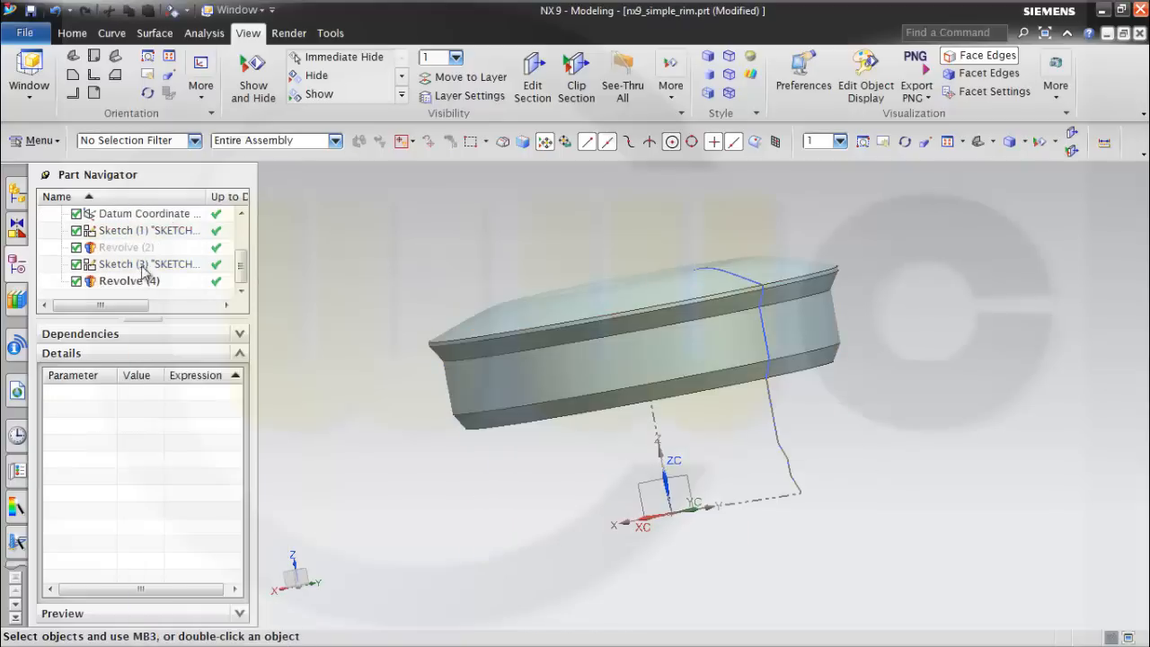
click(133, 281)
right_click(133, 281)
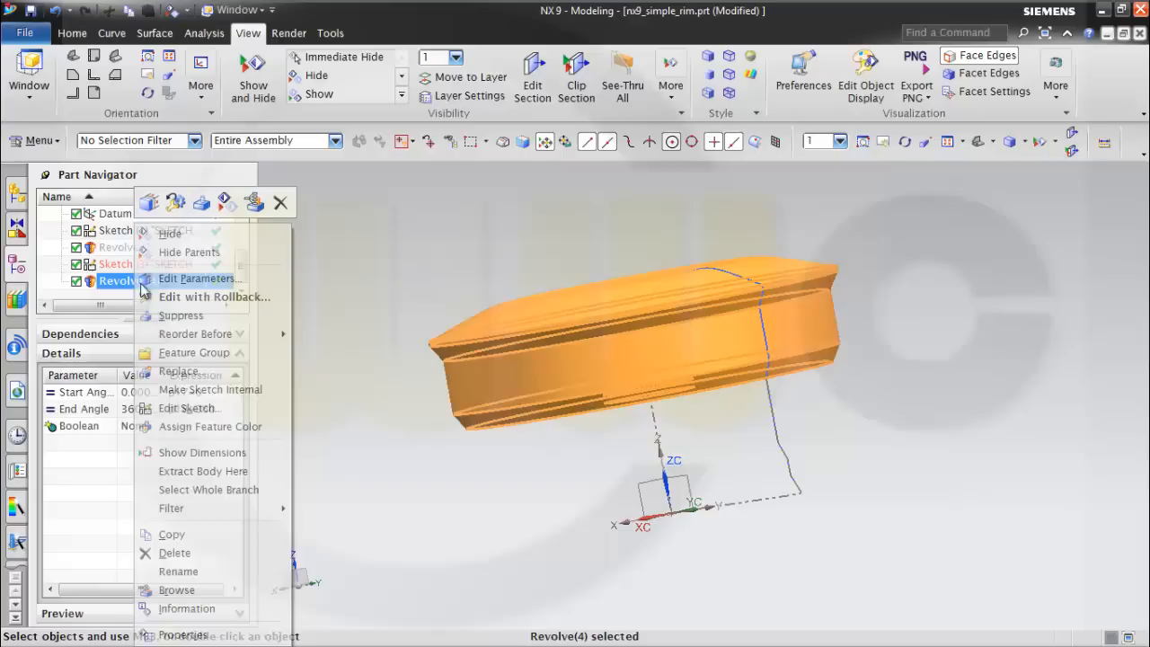
click(175, 232)
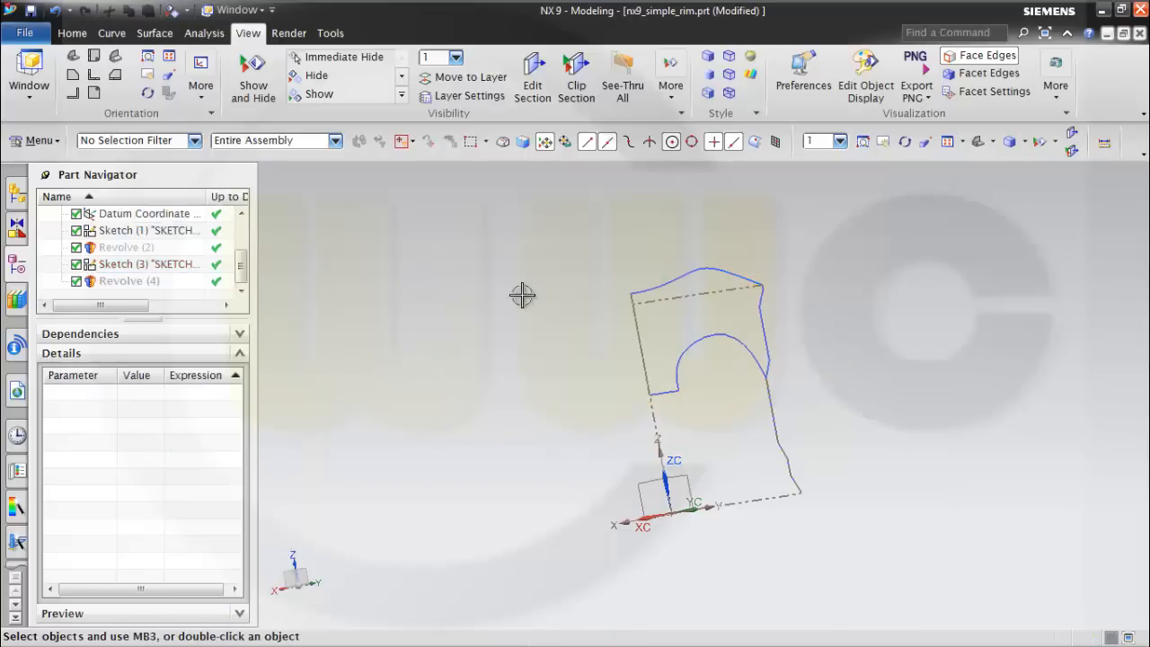
- Create a new sketch on the XY plane of the datum coordinate system
click(72, 33)
click(28, 72)
mouse_move(737, 470)
middle_down()
mouse_move(620, 519)
mouse_move(616, 508)
middle_up()
click(619, 440)
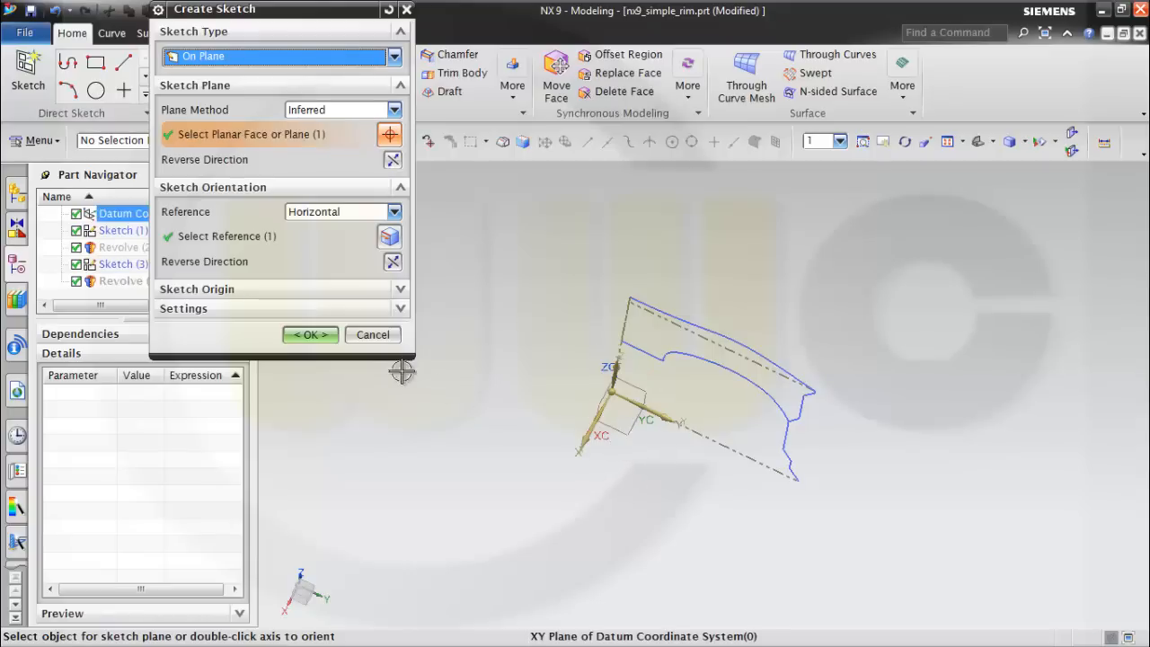
click(310, 334)
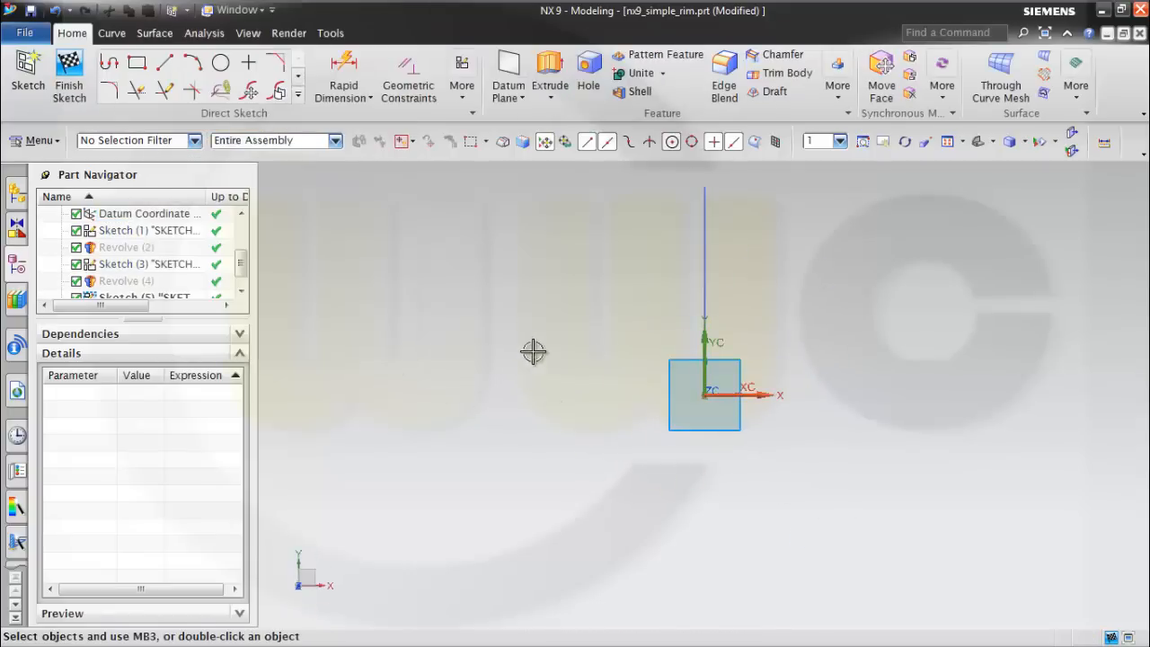
- Sketch a 490 mm diameter circle centred on the origin and convert it to a reference curve
click(221, 63)
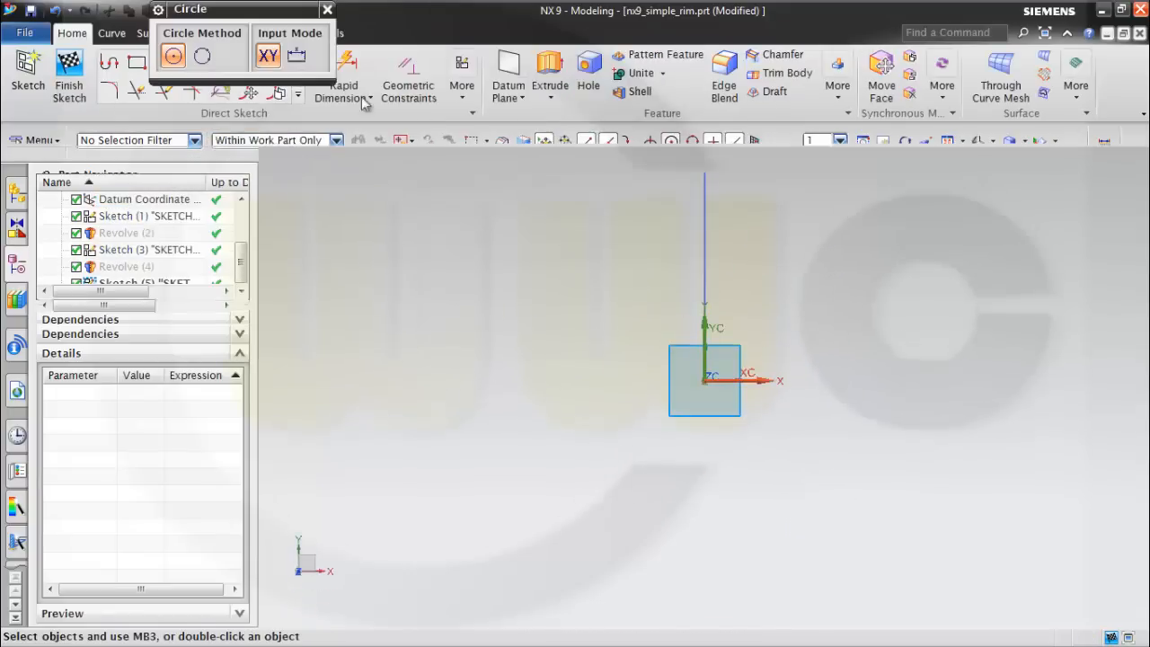
click(705, 386)
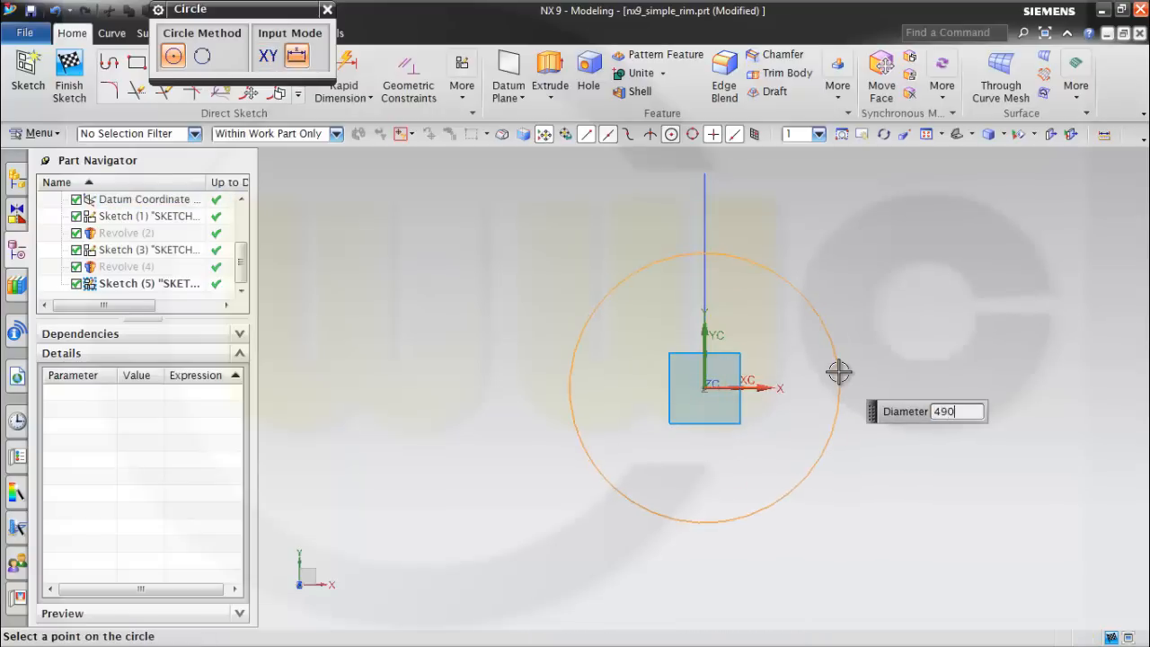
key(Return)
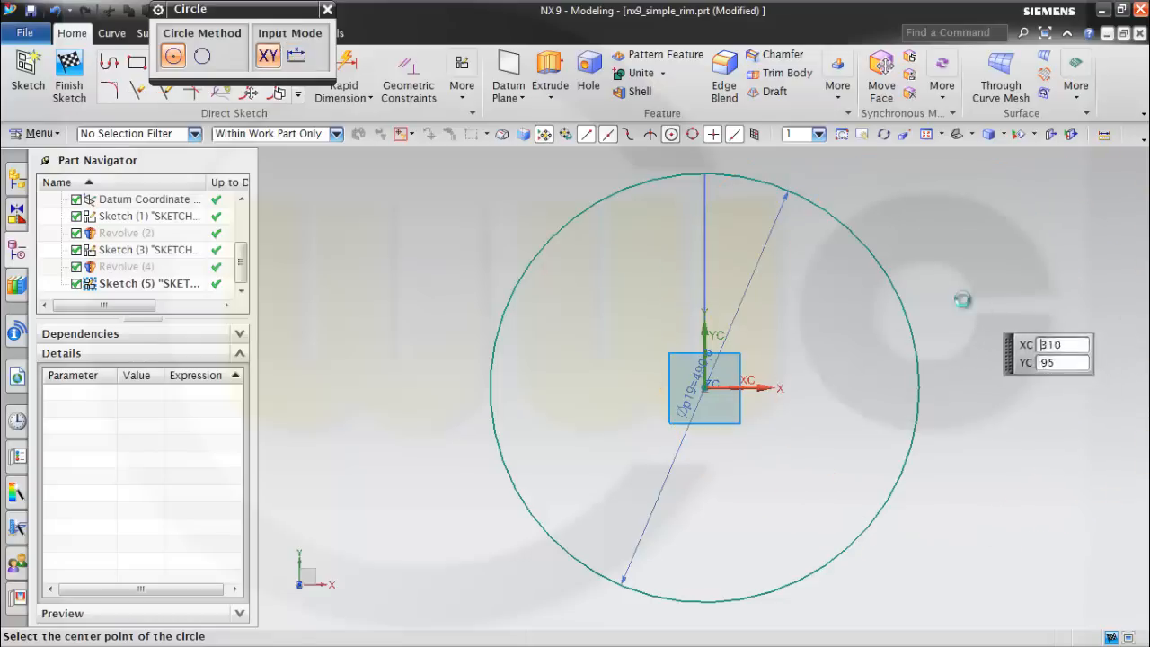
key(Escape)
click(894, 294)
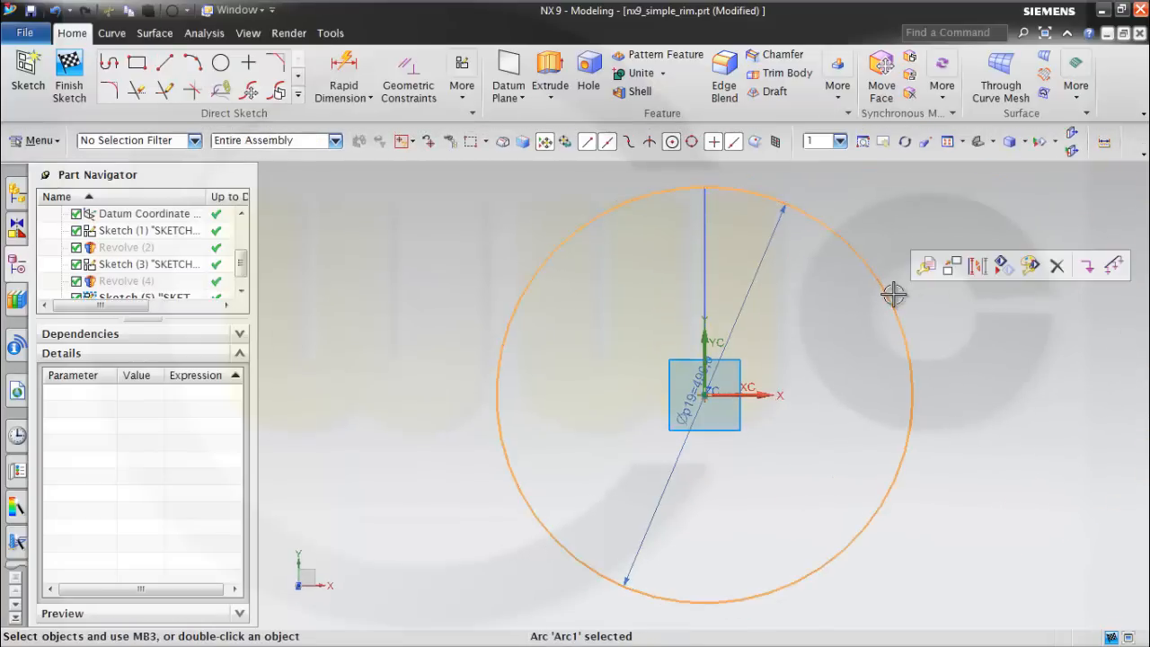
click(972, 274)
- Sketch a closed triangle from the origin with one vertical side and one slanted side about 32° apart, both extending beyond the reference circle
mouse_move(895, 264)
shift+middle_down()
mouse_move(862, 333)
mouse_move(797, 344)
shift+middle_up()
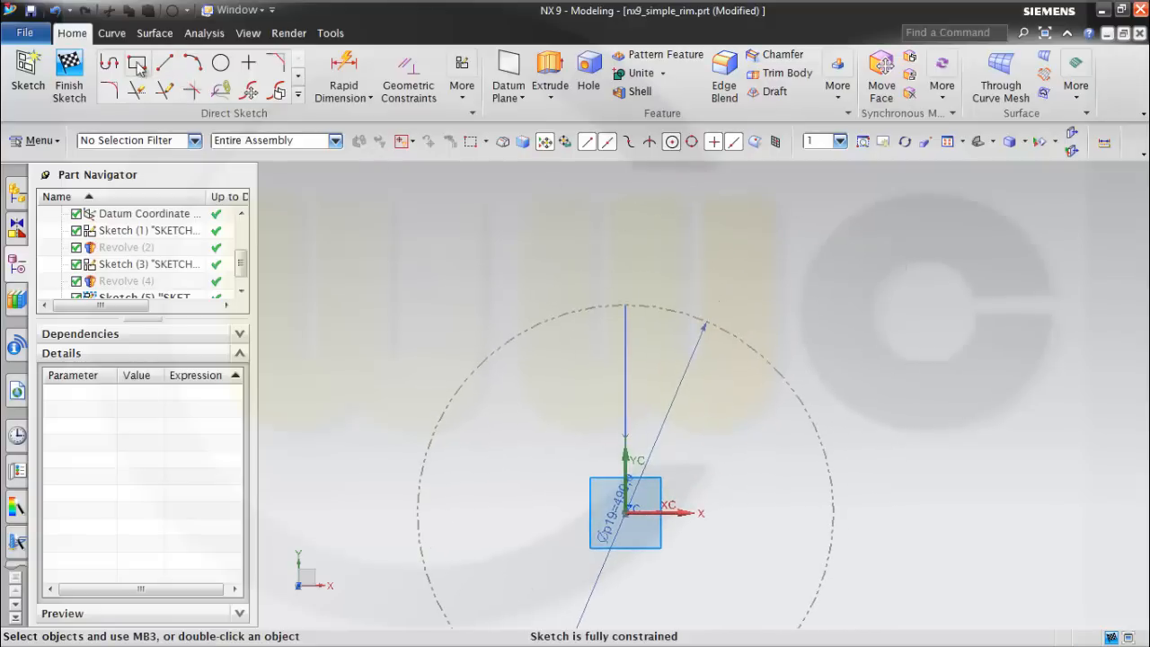
click(108, 64)
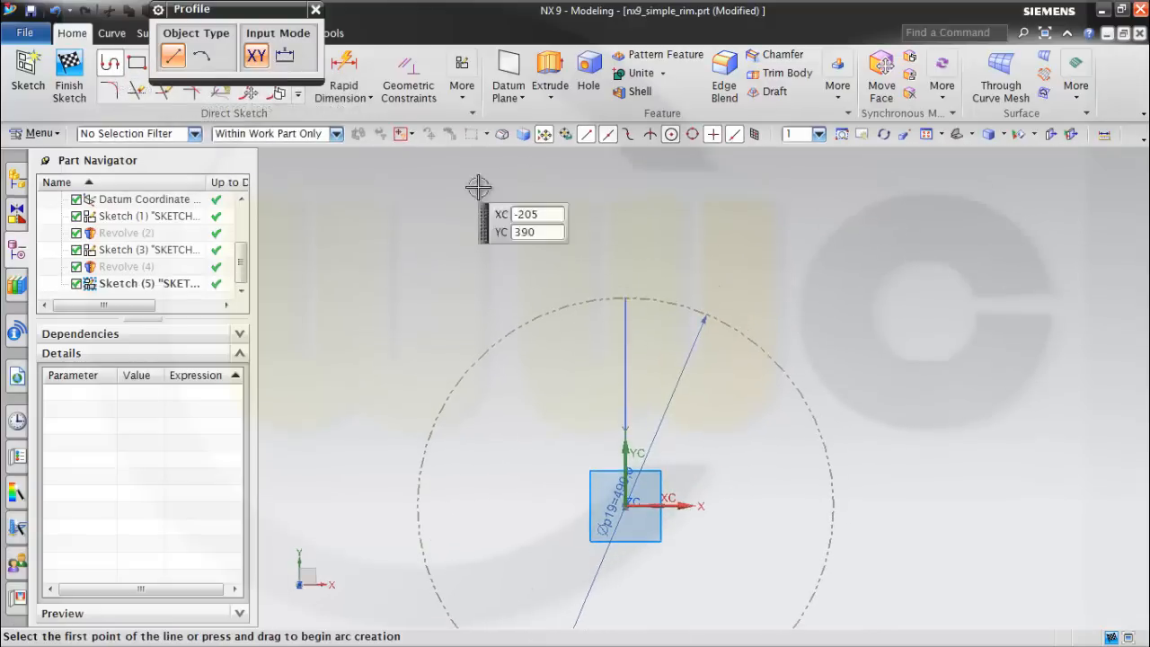
click(623, 233)
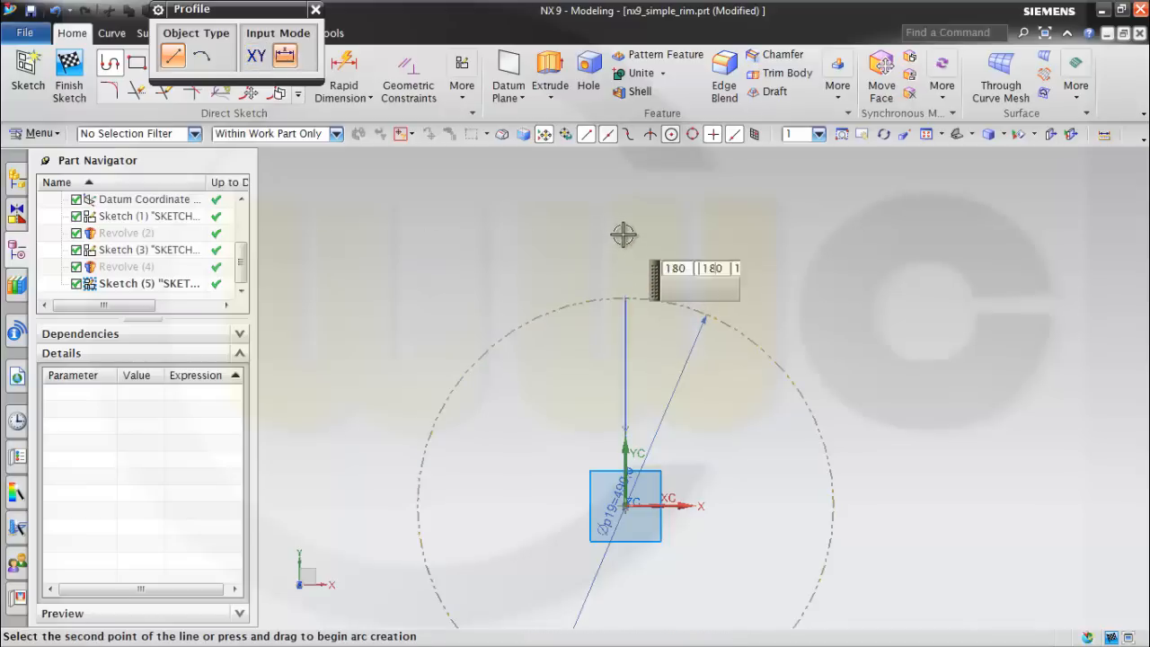
click(624, 506)
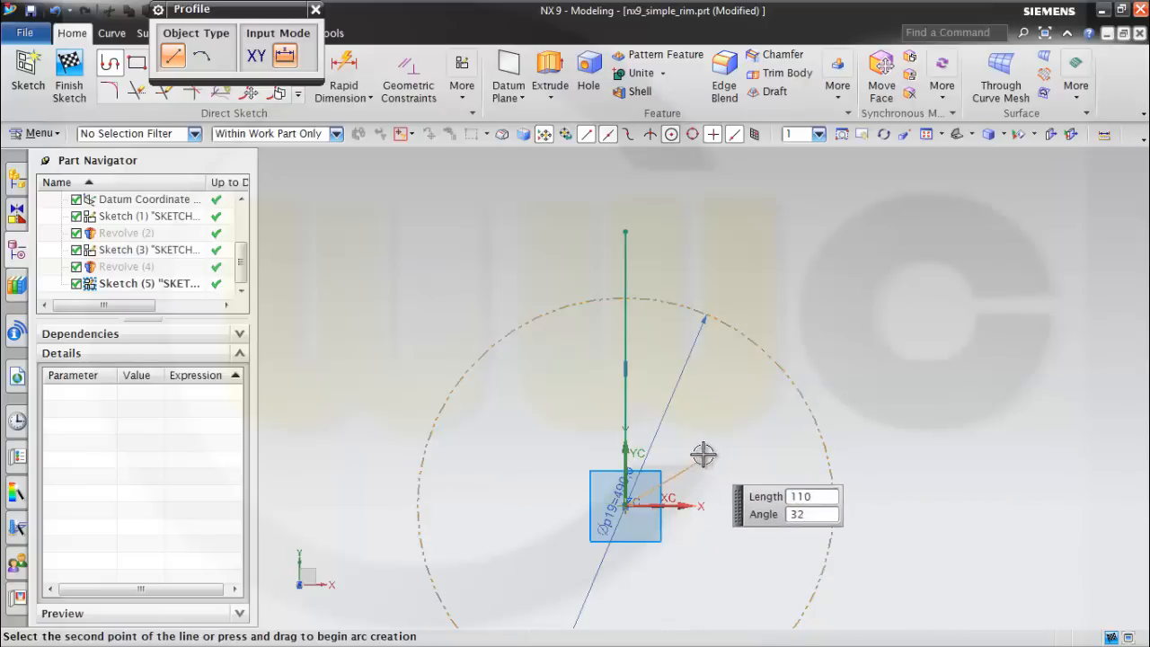
click(772, 267)
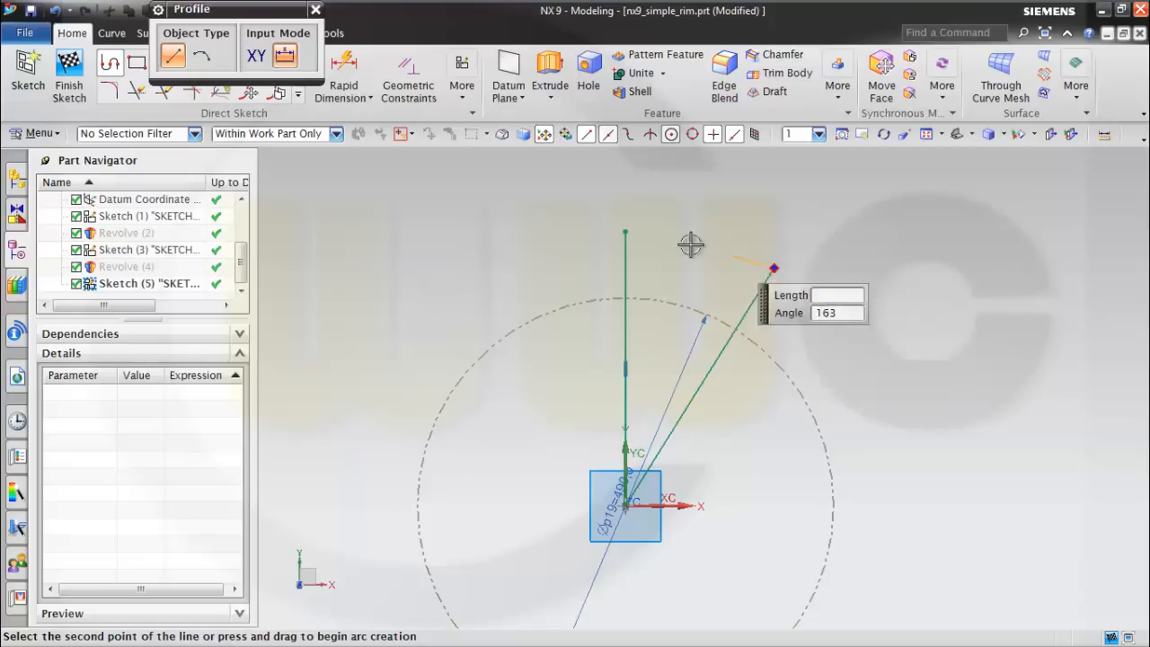
click(625, 232)
key(Escape)
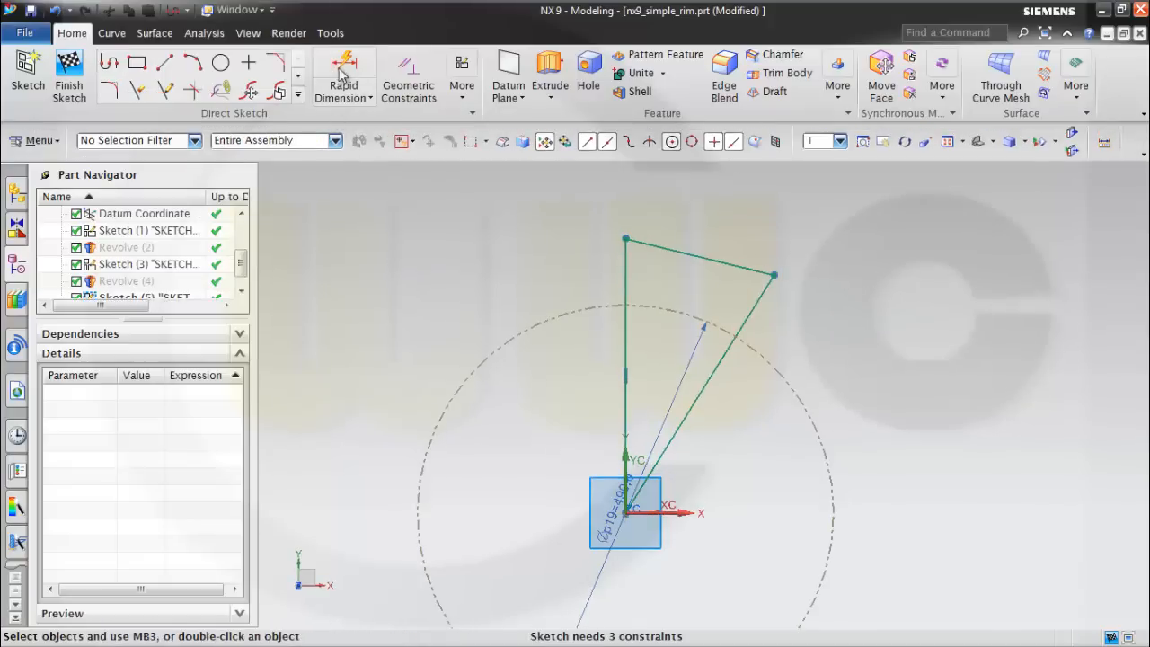
- Add an angular dimension of 22.5° between the triangle's vertical and slanted sides
click(369, 99)
click(370, 177)
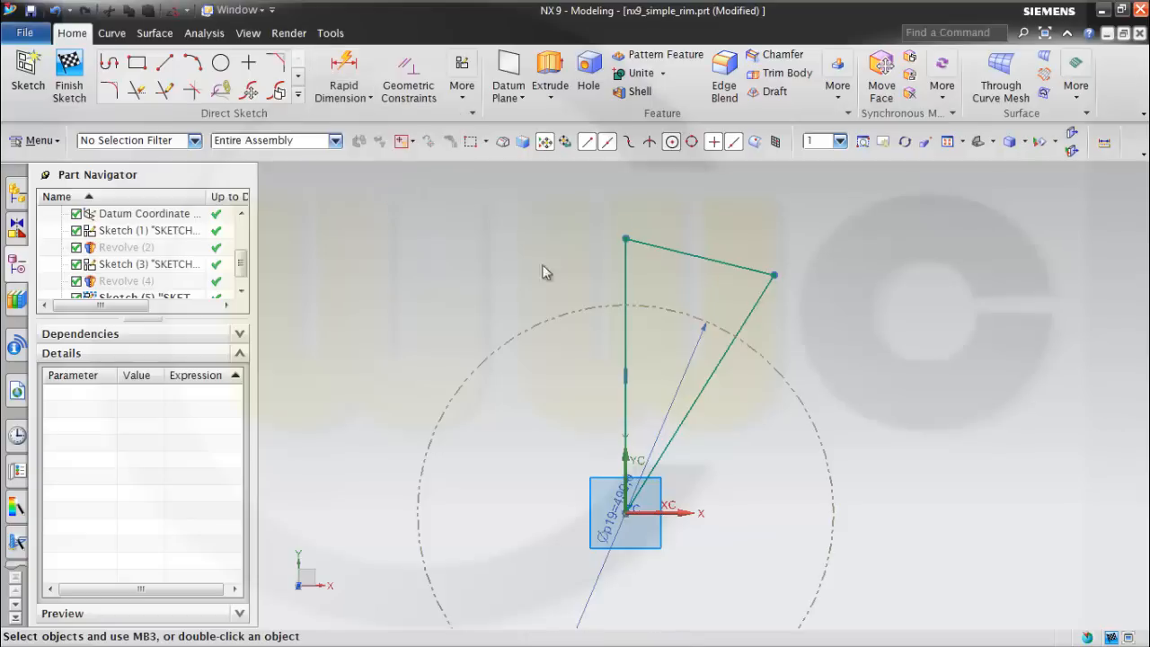
click(630, 285)
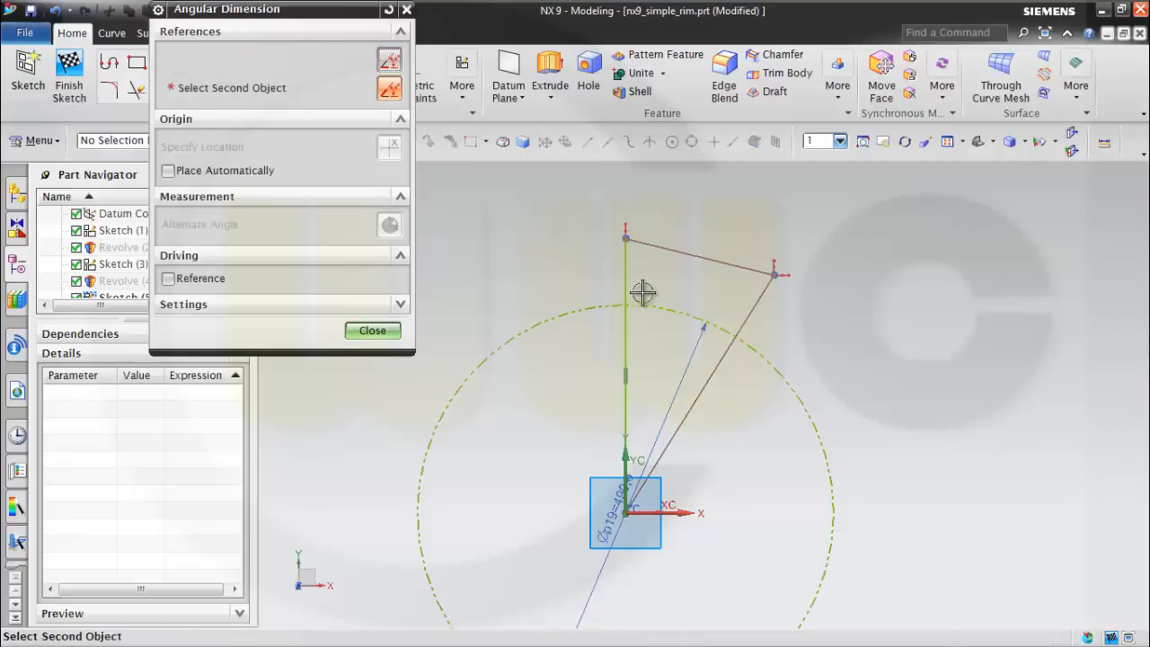
click(744, 315)
click(704, 294)
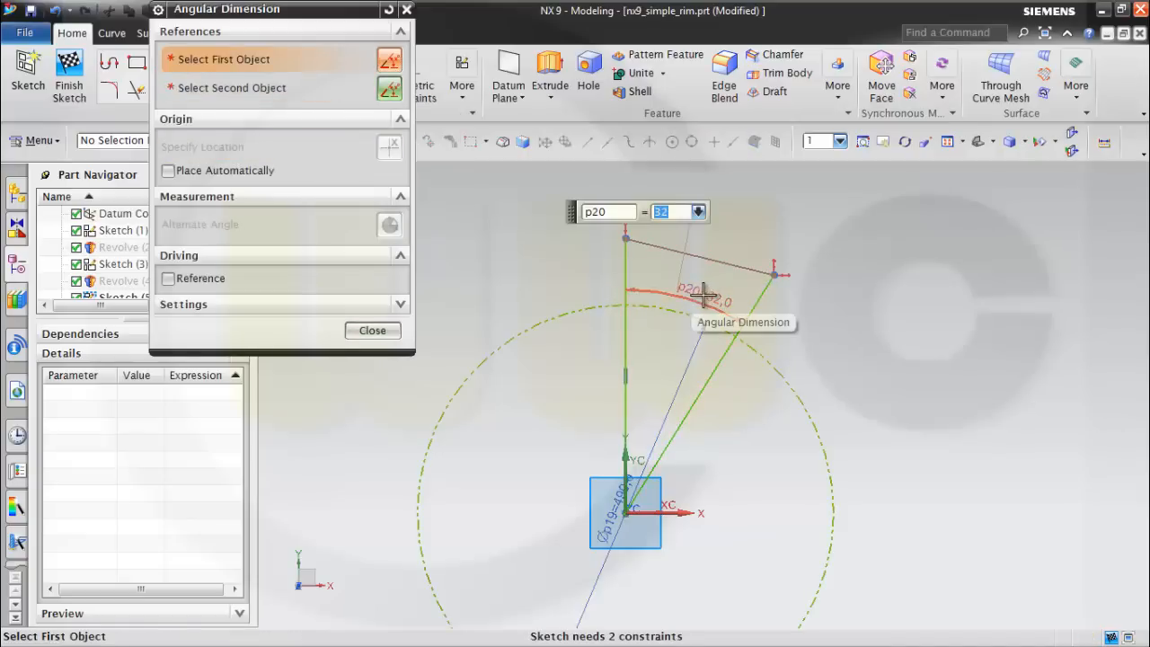
text(22.5)
key(Return)
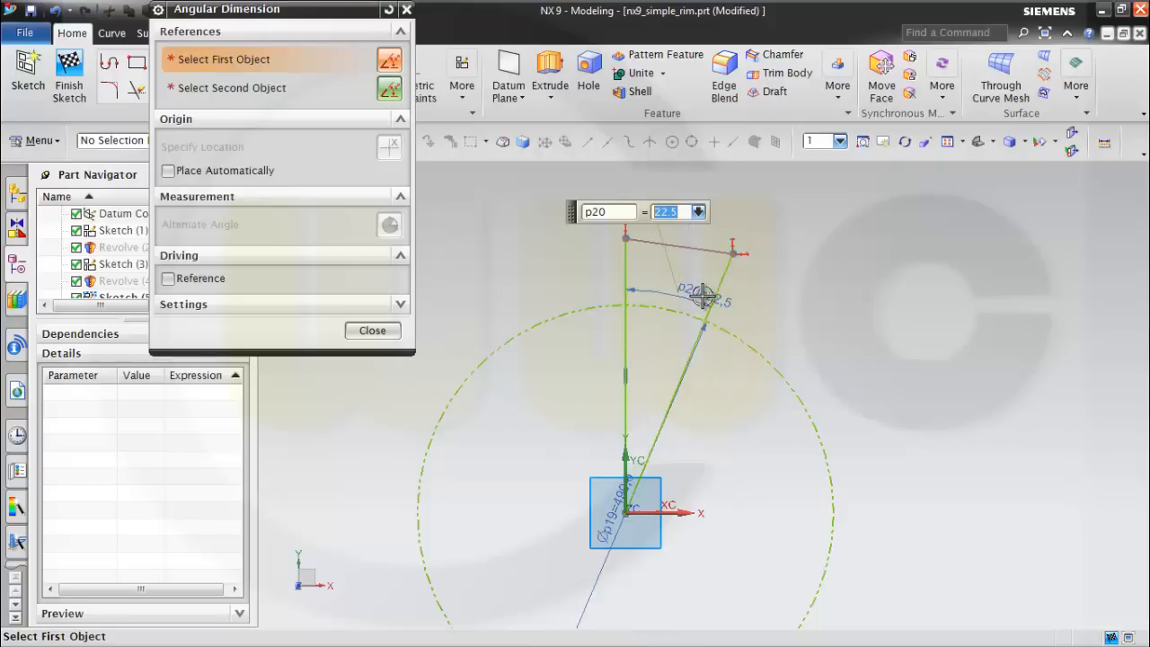
click(372, 330)
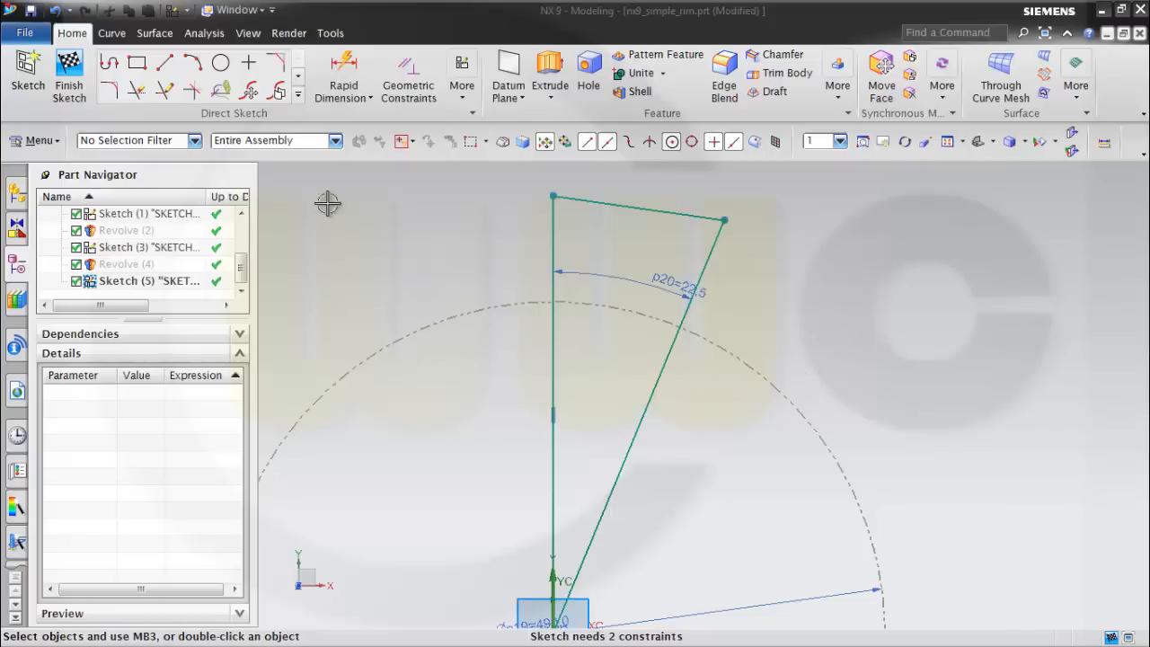
- Sketch a small circle centred on the triangle's vertical side, a short distance above the origin and clear of the slanted side
click(220, 64)
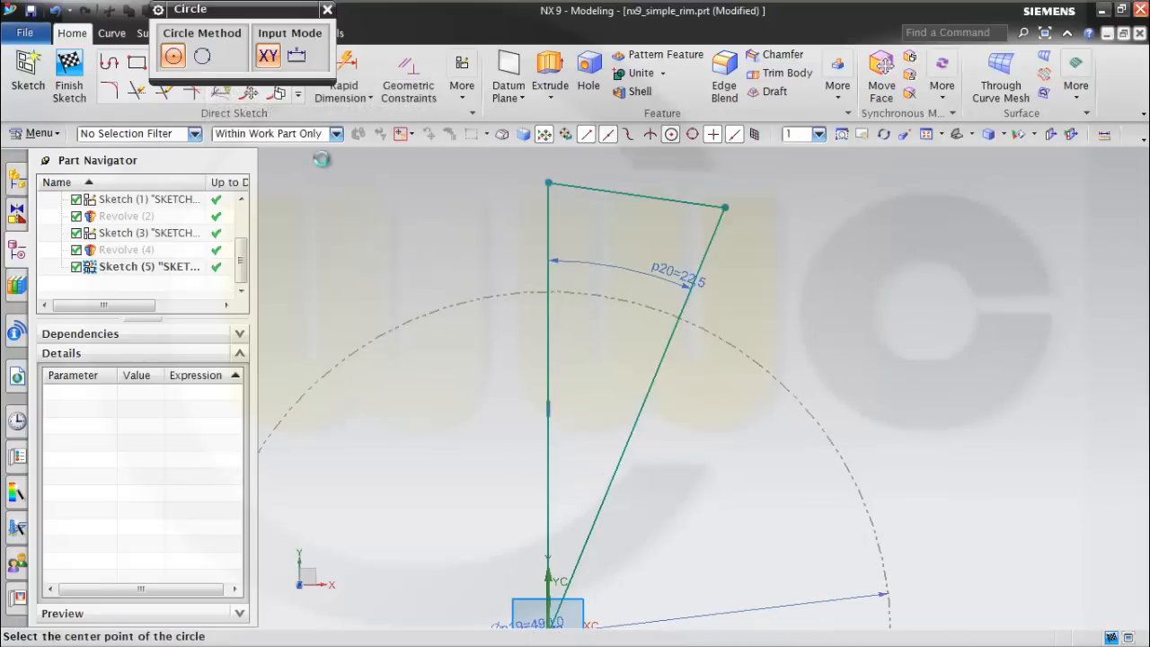
click(547, 480)
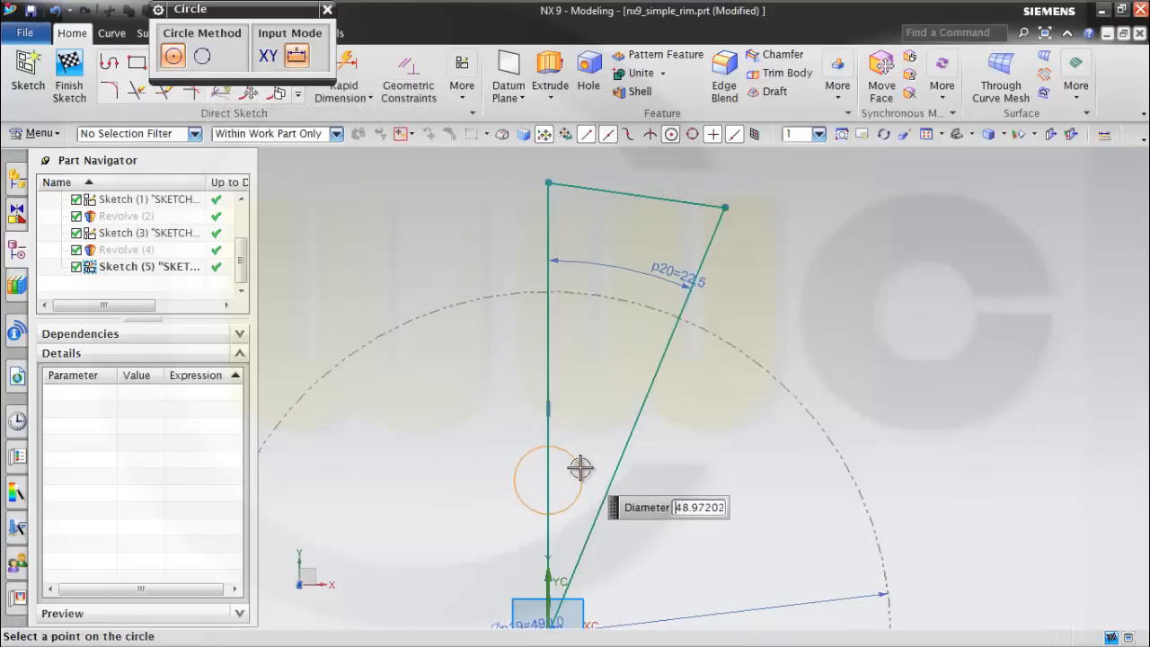
click(583, 465)
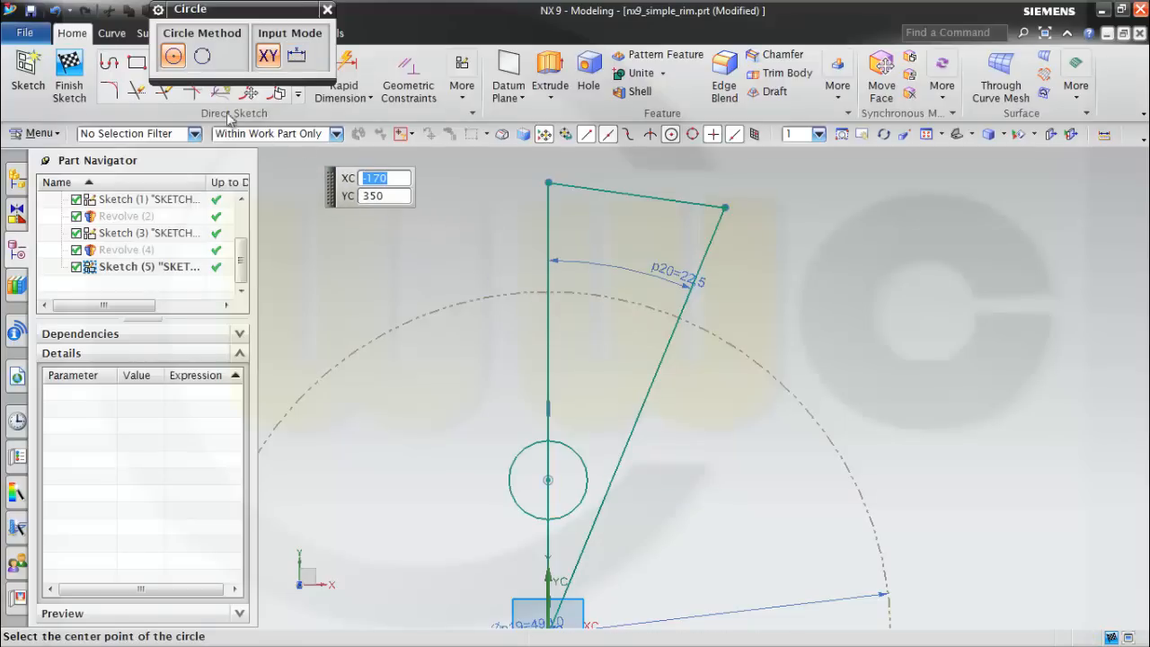
- Sketch a near-vertical line tangent to the small circle's right side, running from above the reference circle to just below the circle's centre
drag(256, 11, 403, 12)
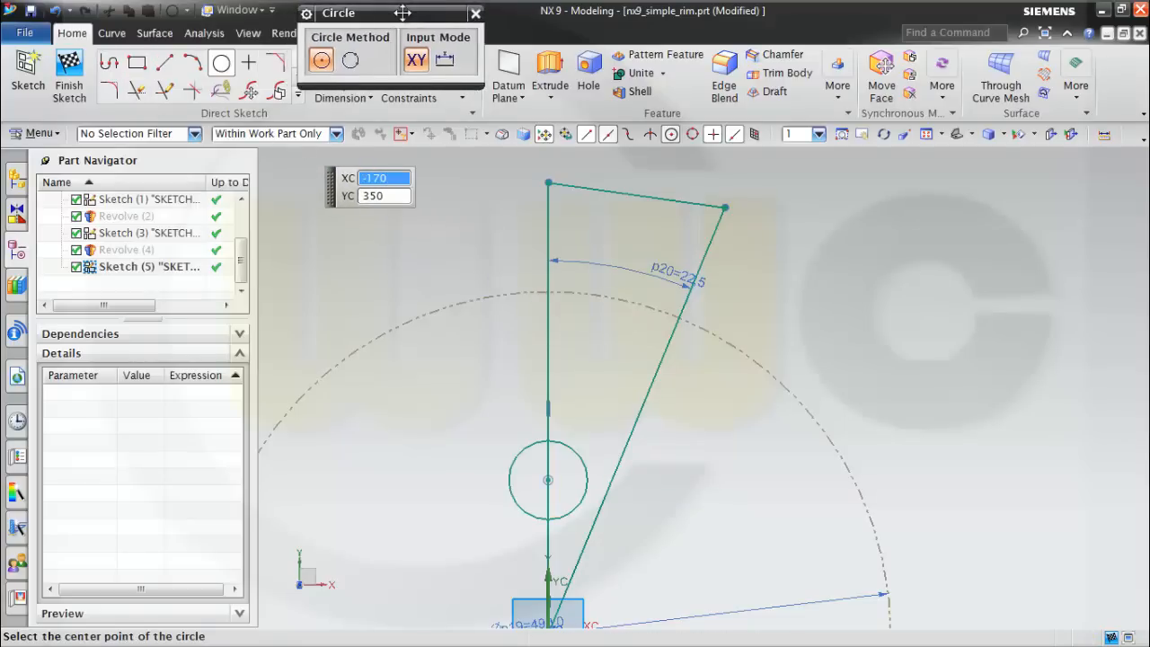
click(166, 64)
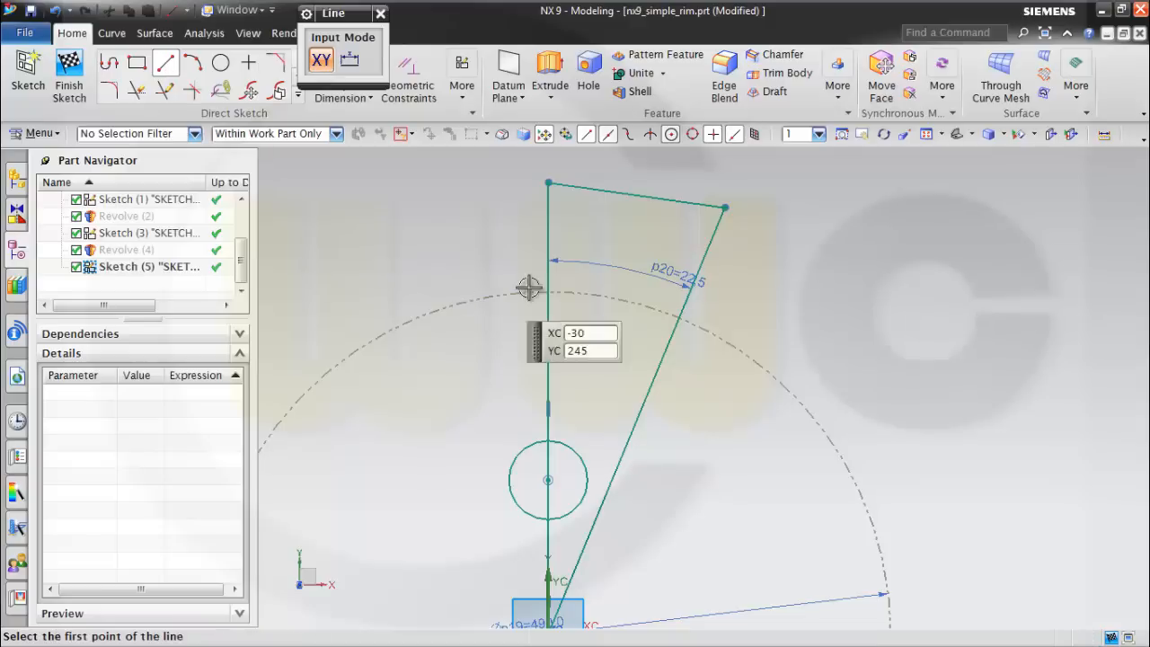
click(591, 277)
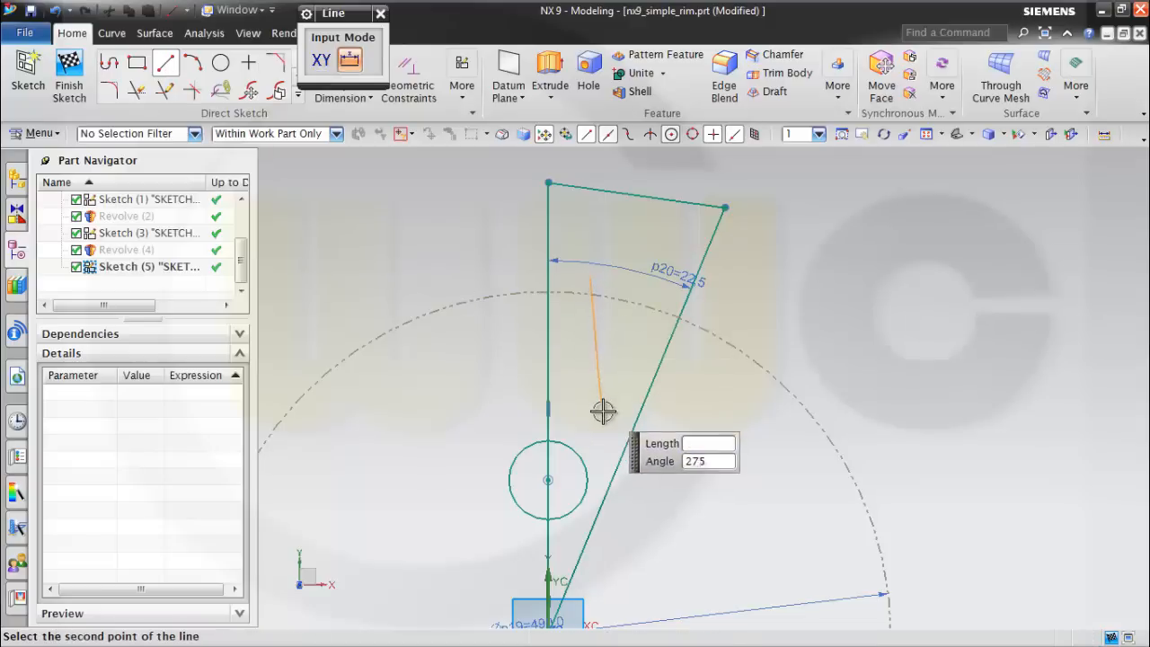
click(589, 510)
key(Escape)
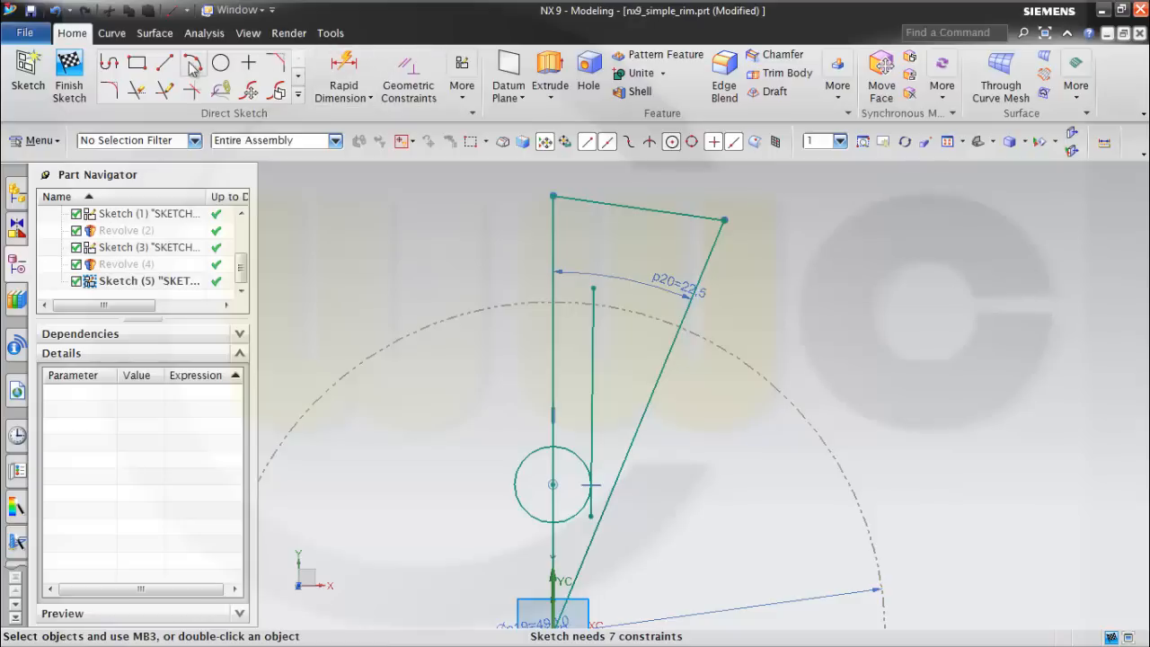
- Trim the small circle to its lower-right quarter arc, remove the tangent line's lower overhang, and shift the line's upper endpoint slightly outward
click(139, 90)
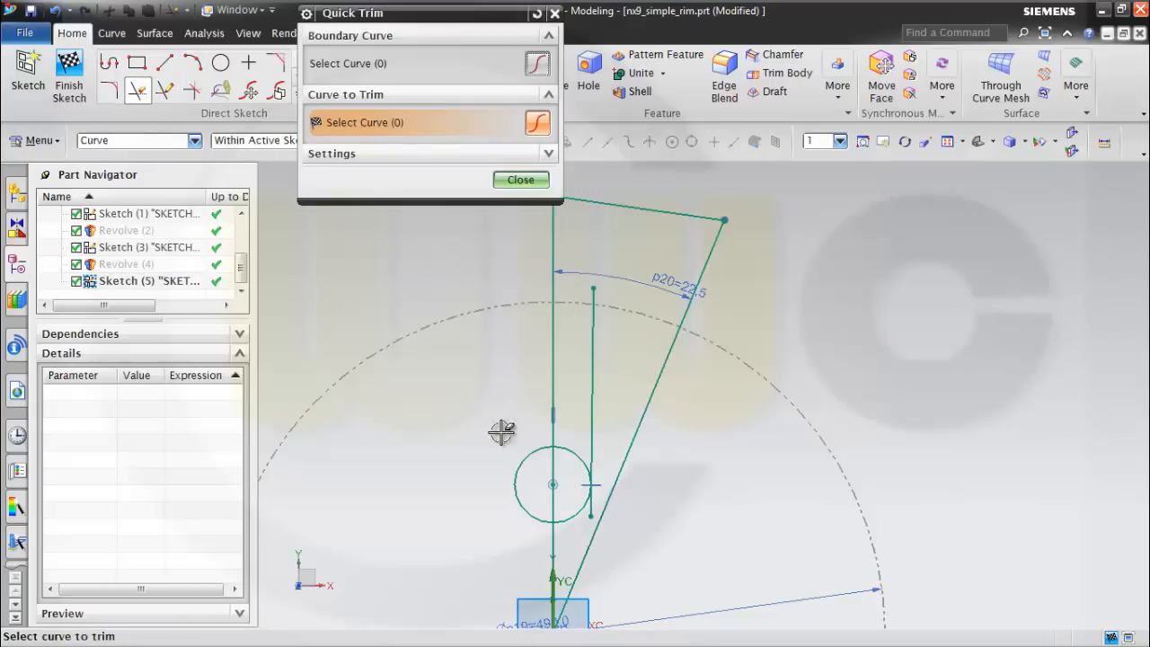
click(575, 455)
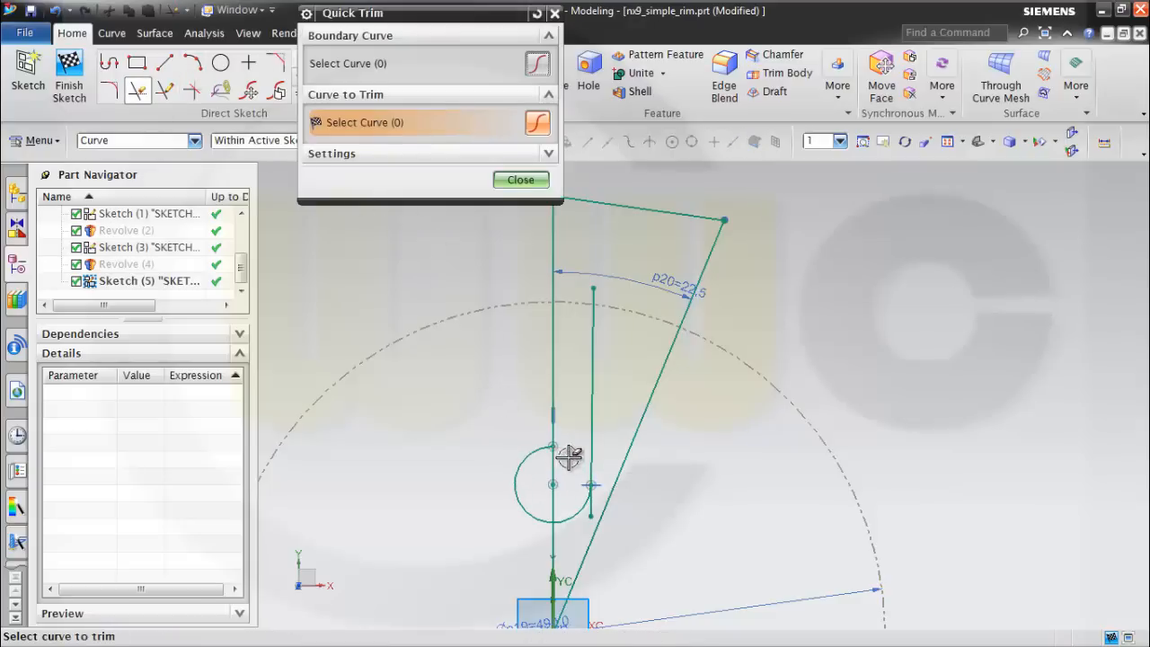
click(526, 462)
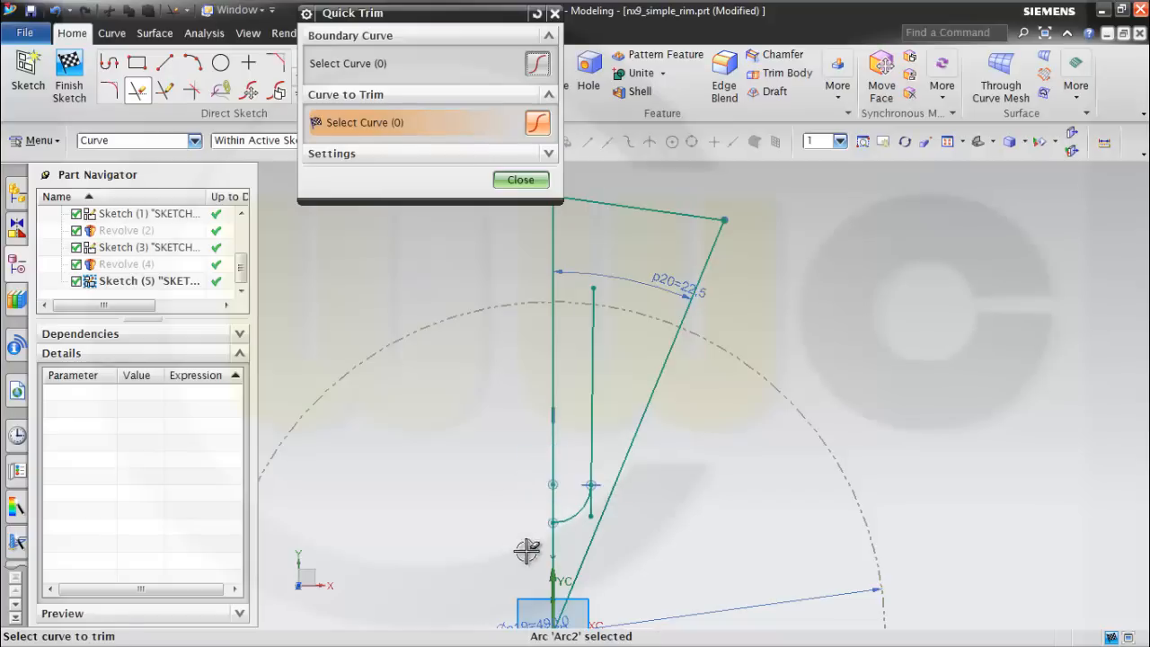
click(591, 508)
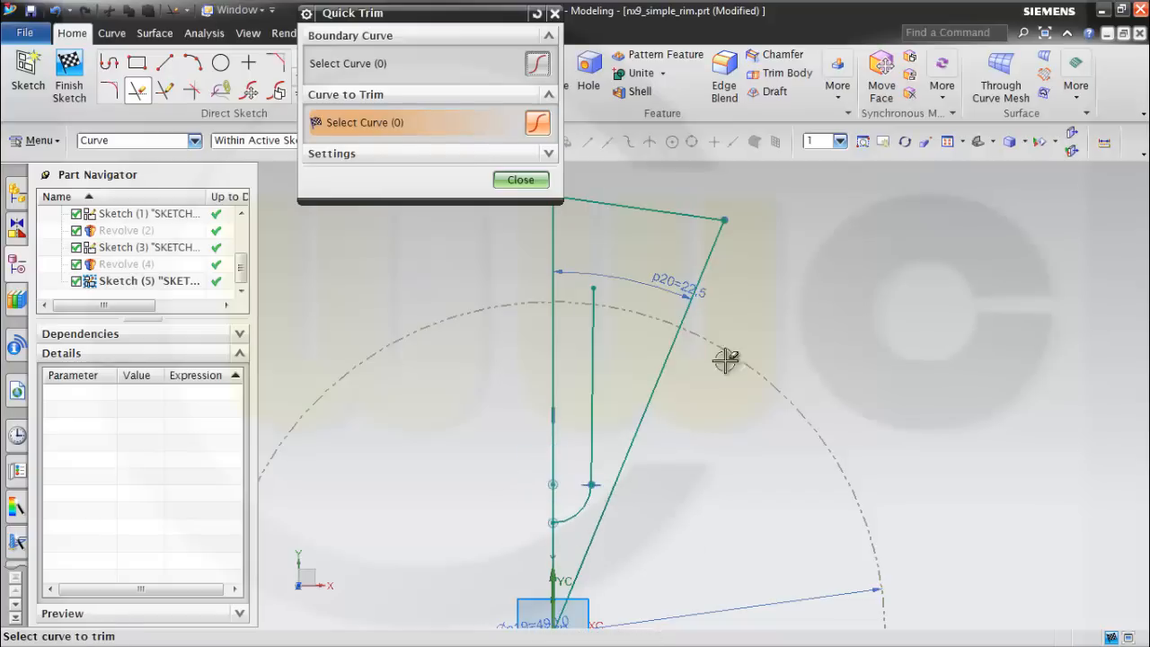
click(520, 179)
drag(593, 288, 605, 284)
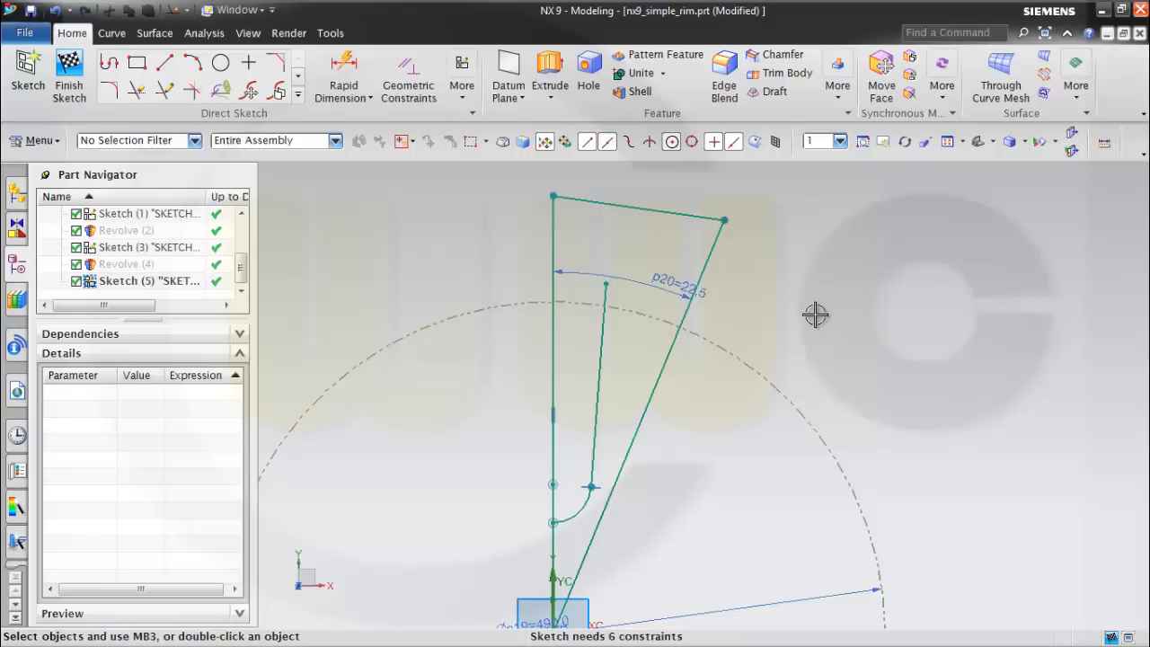
- Sketch a 30 mm diameter circle centred on the triangle's slanted side, higher up than the quarter arc
click(221, 63)
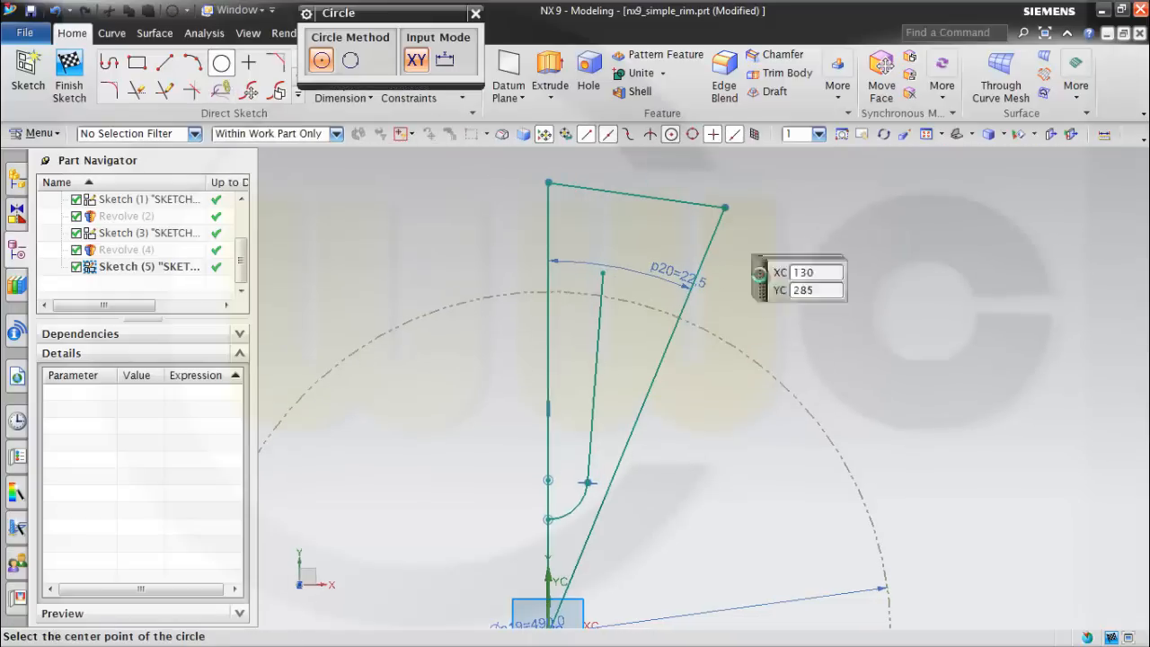
click(637, 423)
text(30)
key(Return)
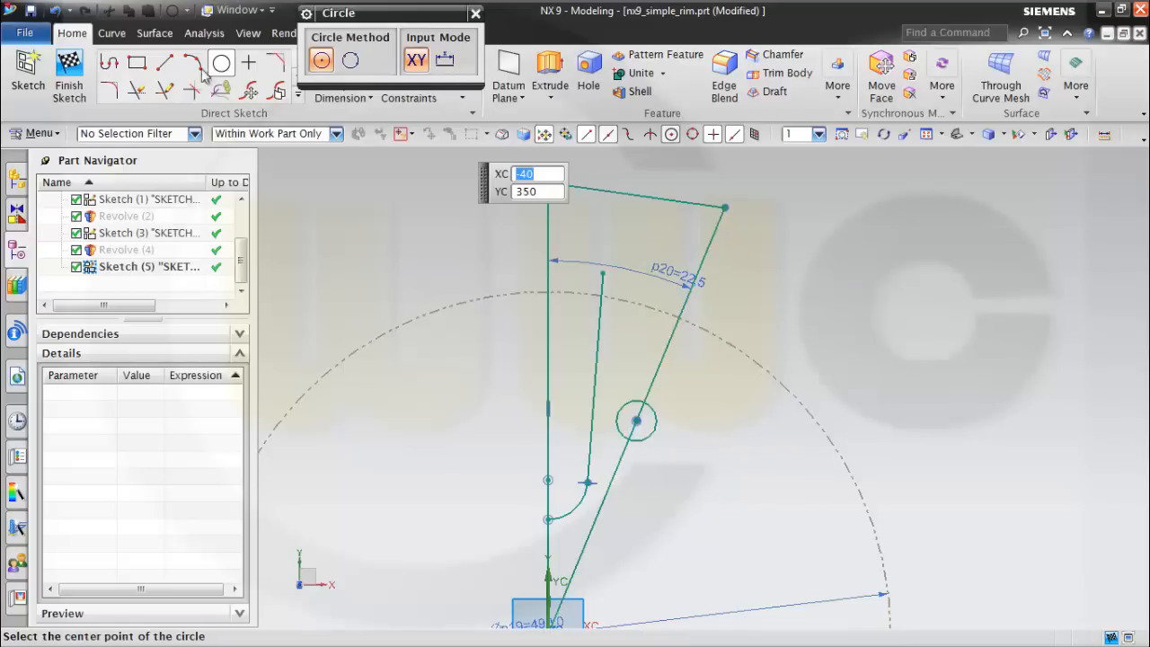
- Sketch a line about 125 mm long tangent to the 30 mm circle's left side, and move its upper endpoint closer to the first tangent line
click(165, 65)
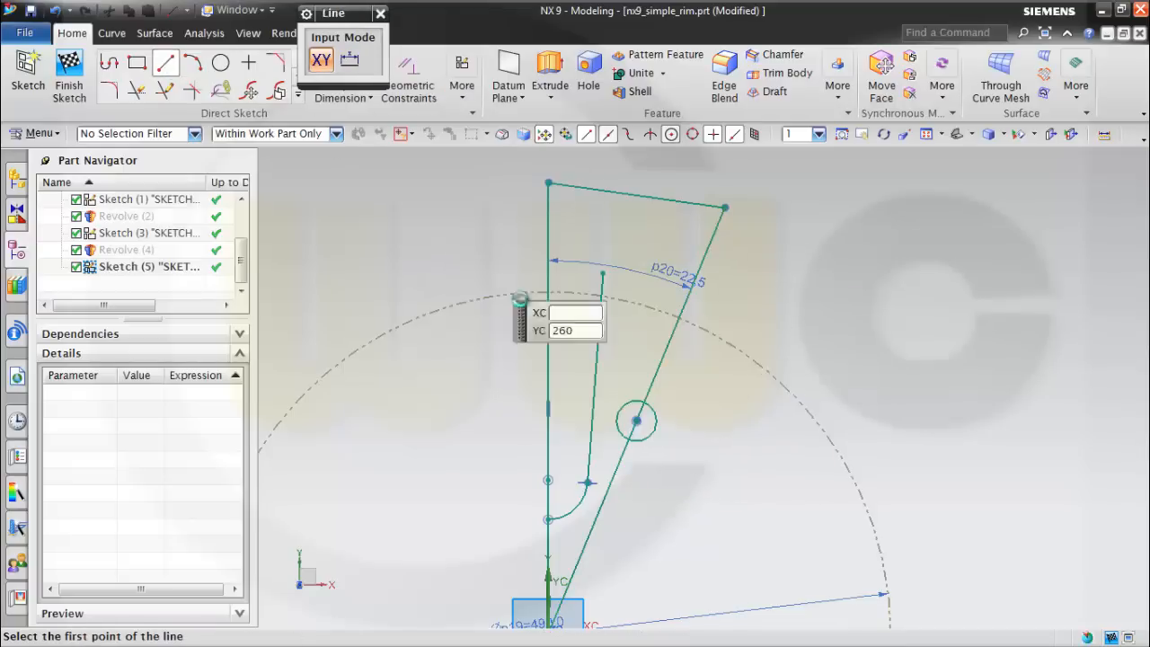
click(635, 275)
click(612, 448)
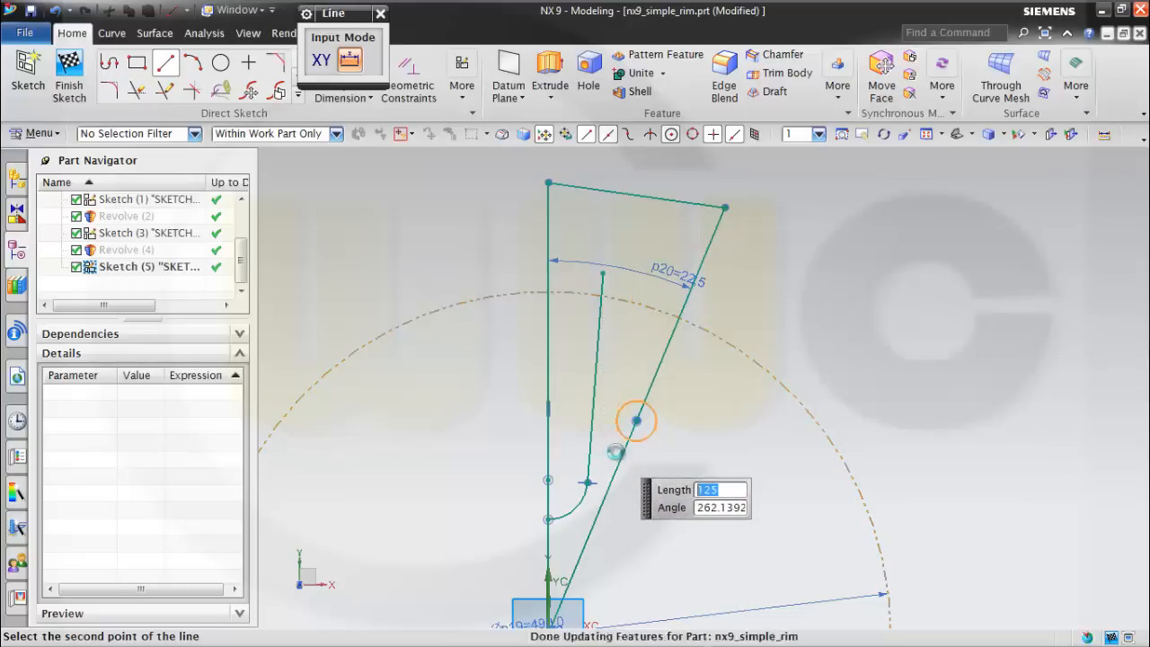
key(Escape)
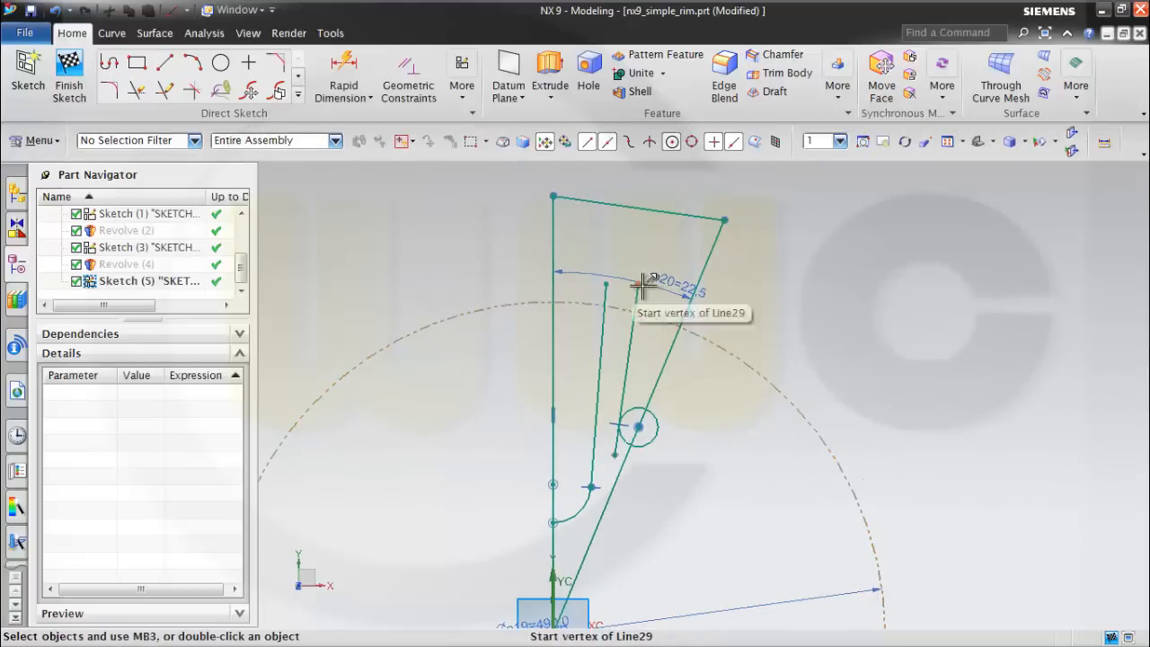
drag(639, 283, 625, 275)
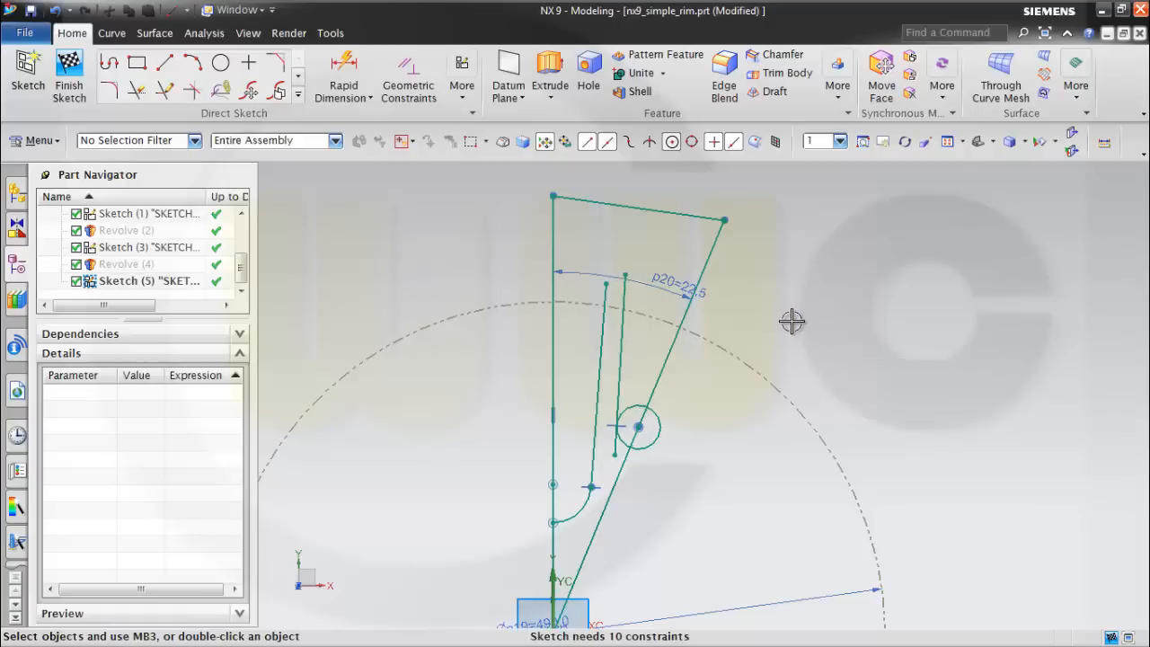
- Trim the 30 mm circle and its tangent line, keeping only the lower-left arc between the line and the slanted side
click(137, 90)
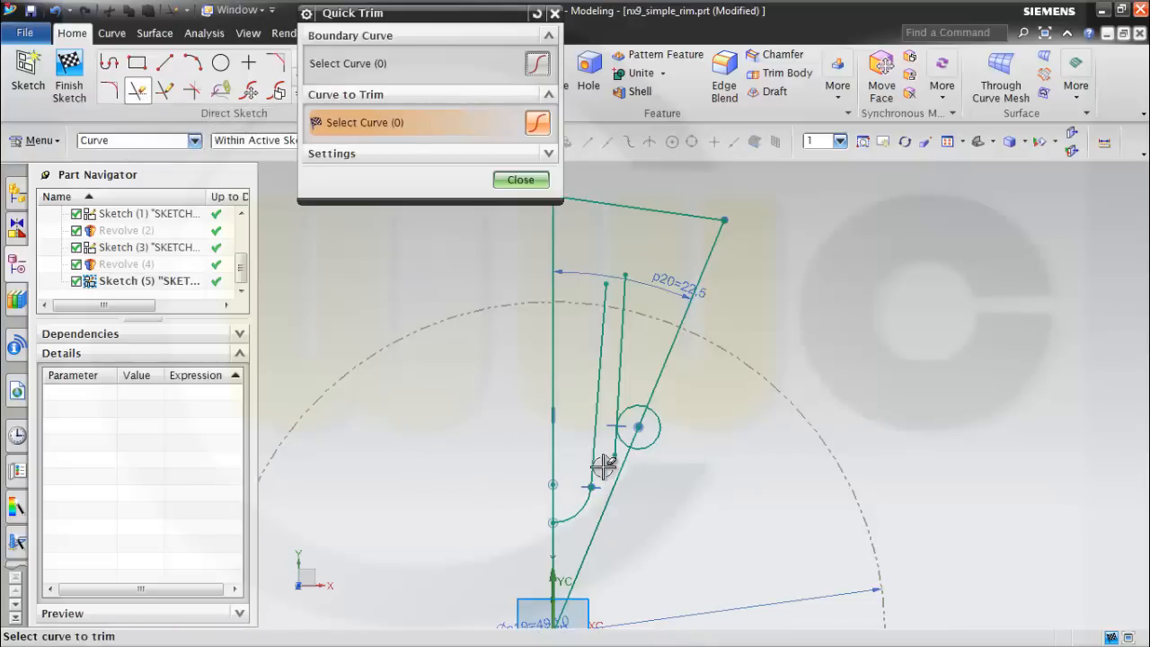
click(637, 405)
click(657, 412)
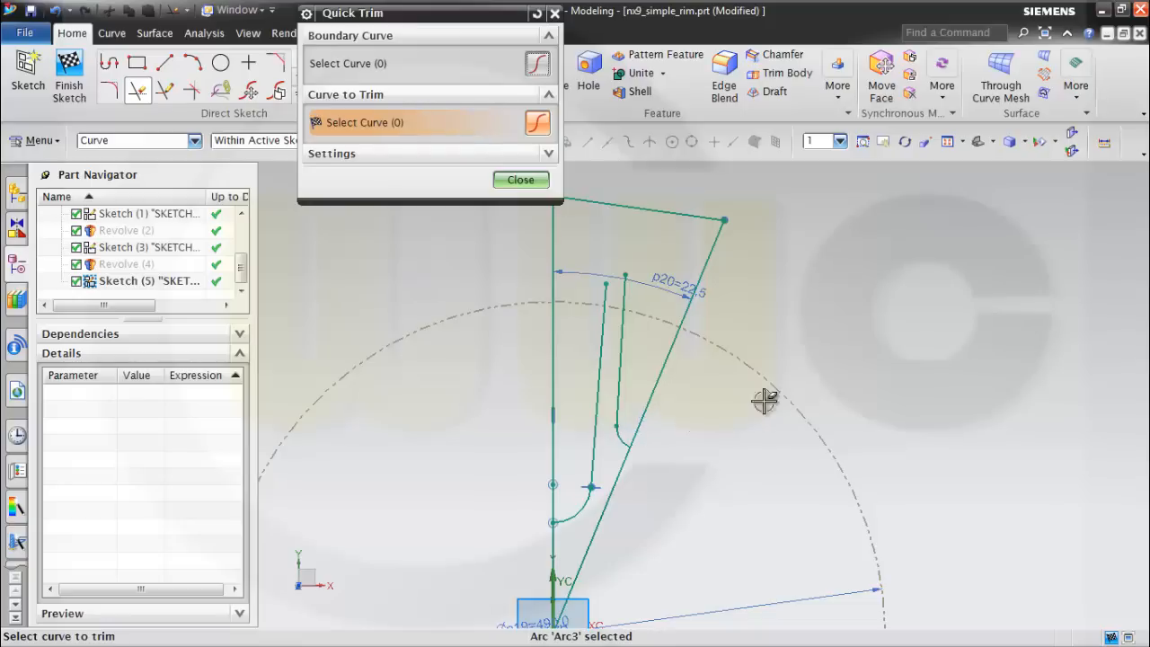
click(519, 180)
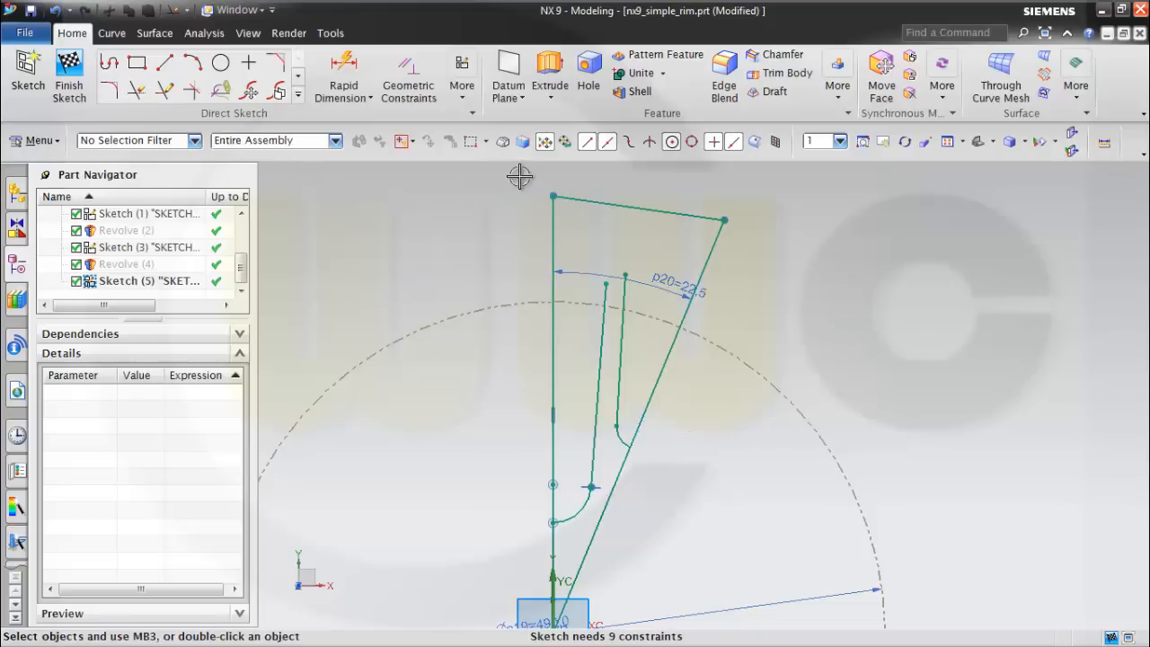
- Trim the triangle's slanted and vertical sides below the points where the two arcs meet them
click(141, 90)
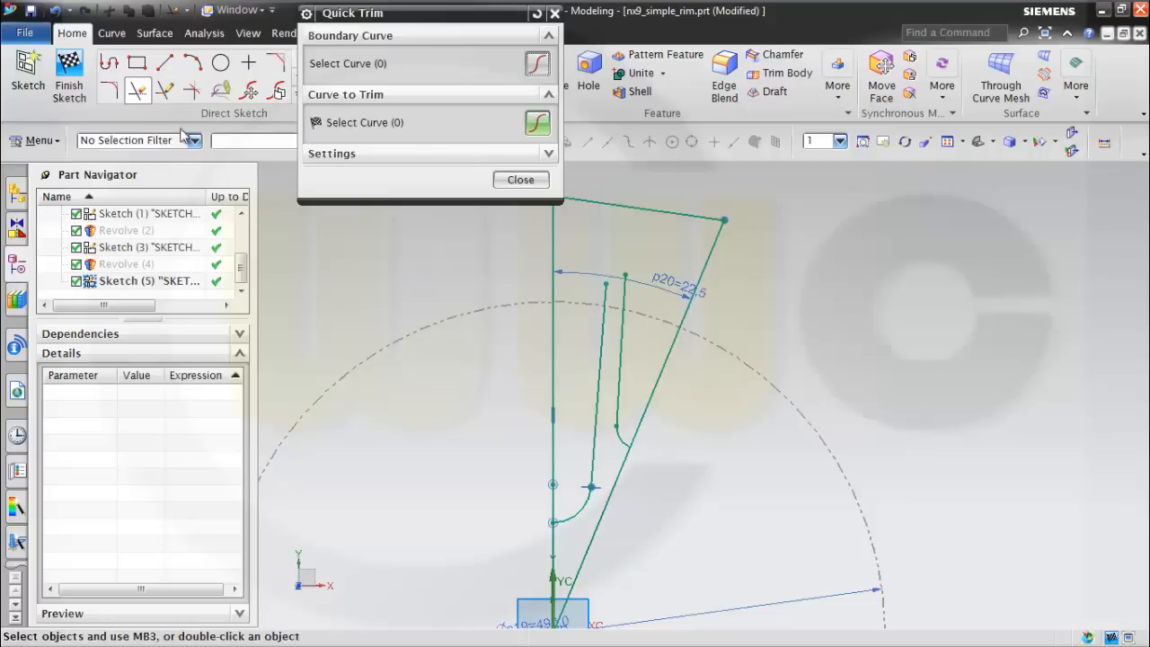
click(597, 539)
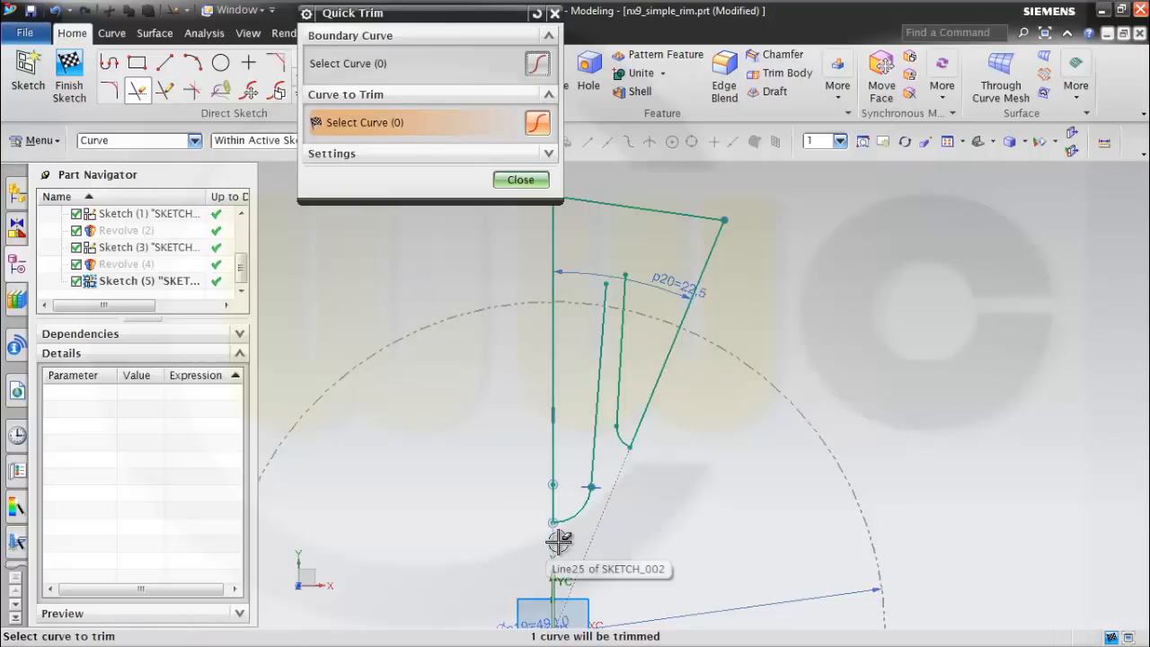
click(558, 538)
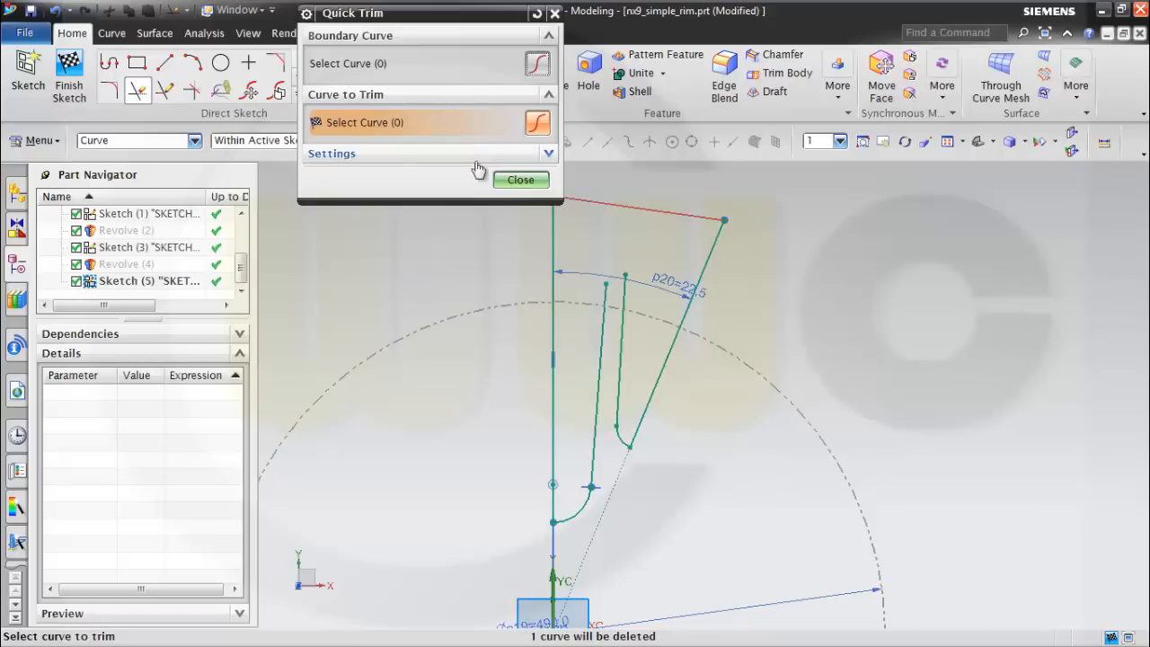
click(520, 180)
- Close the profile with a short line joining the upper ends of the two tangent lines, and finish the sketch
click(165, 63)
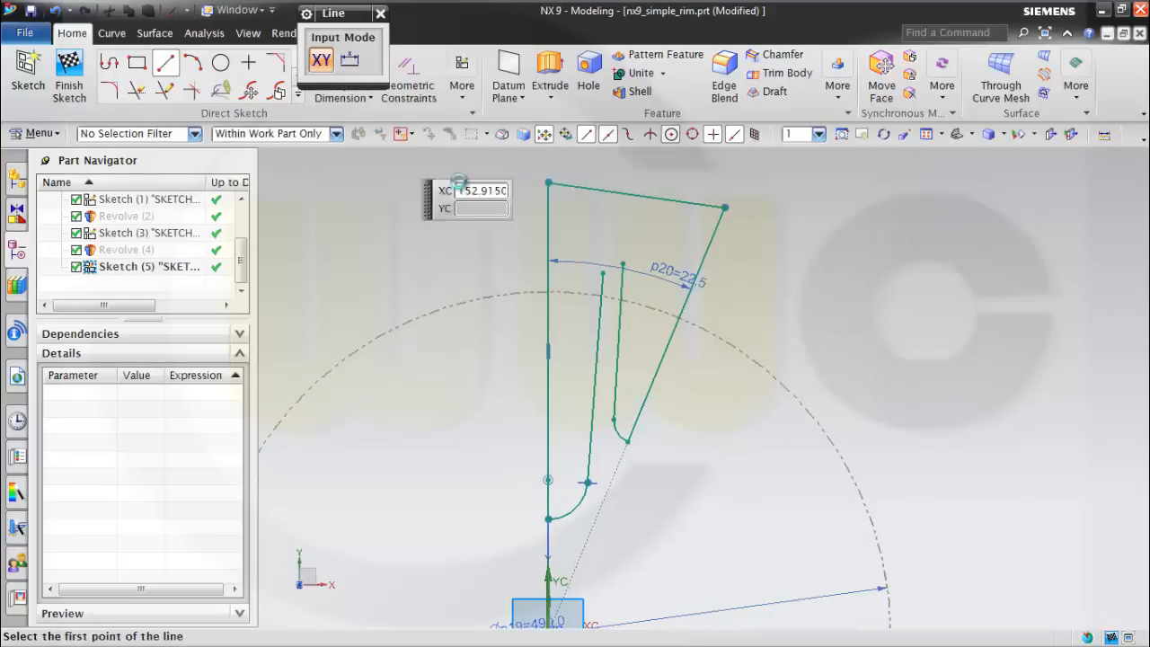
click(611, 265)
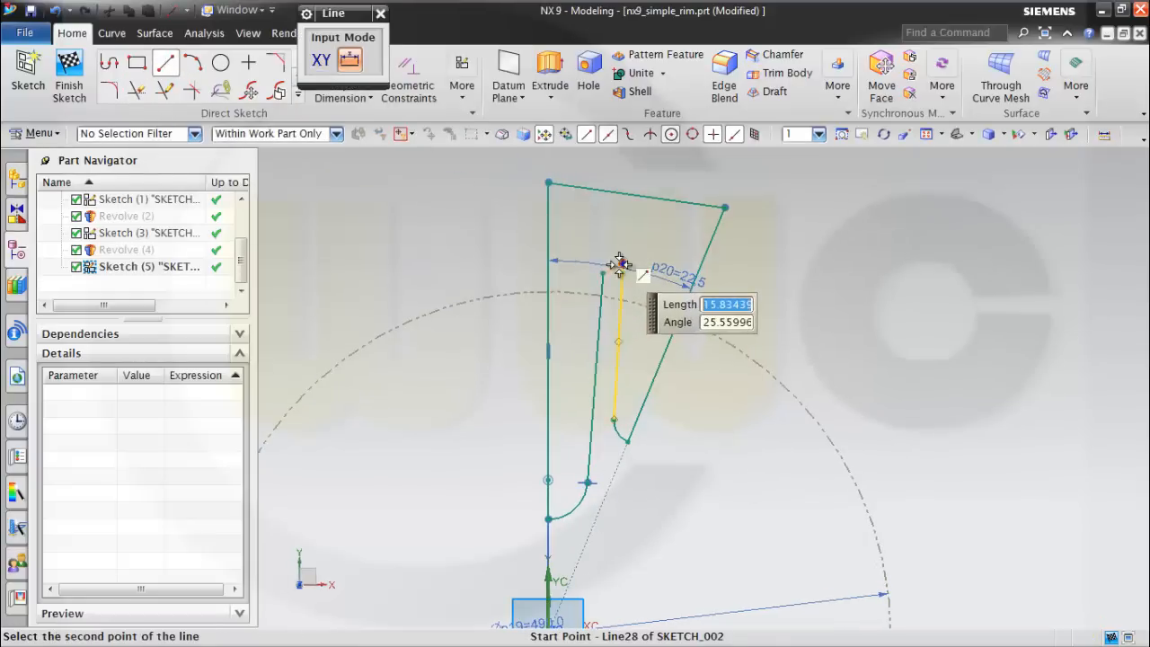
click(621, 266)
key(Escape)
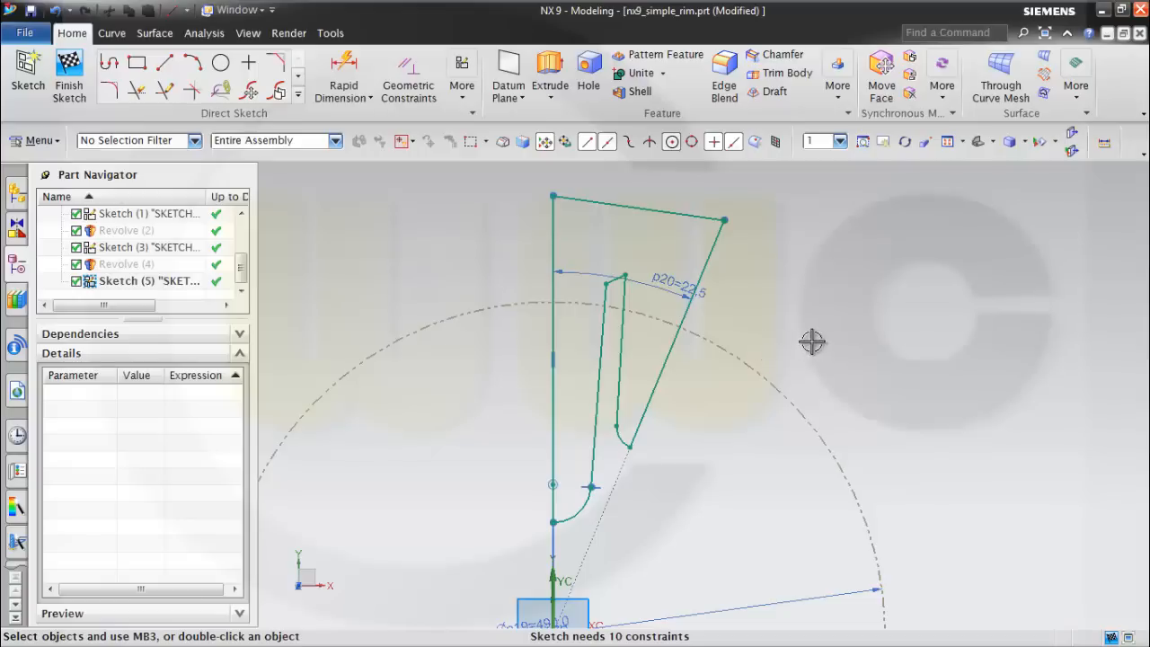
click(73, 64)
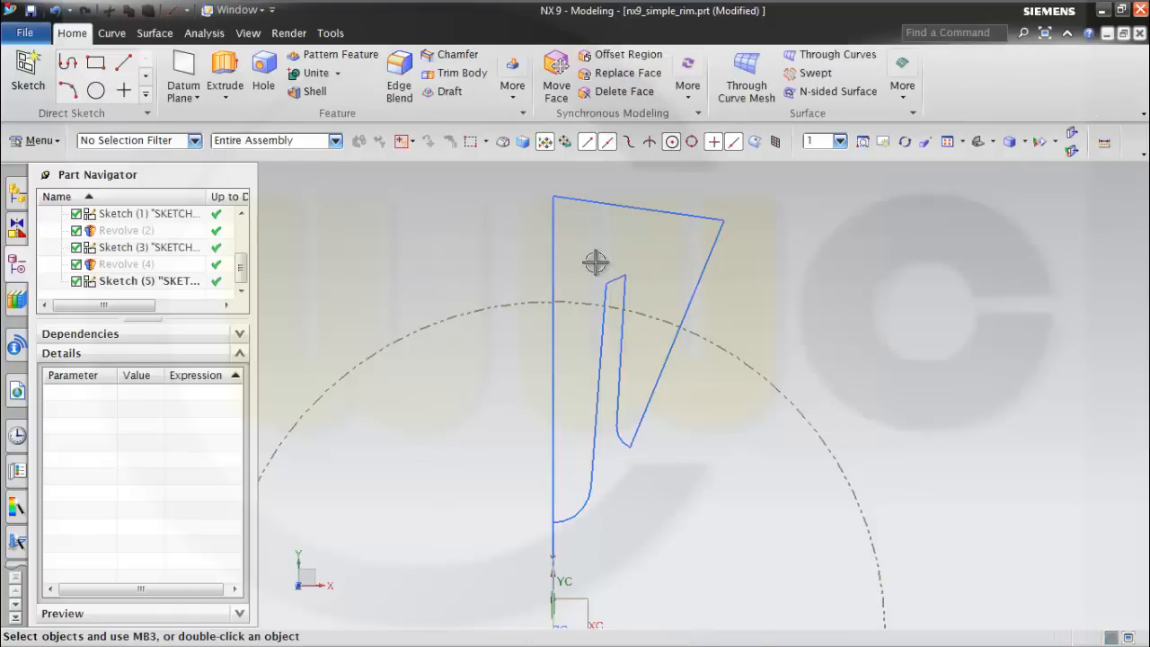
- Extrude the finished spoke opening sketch along ZC from a start distance of 0 to an end distance of 300 mm
middle_drag(656, 494, 637, 457)
click(649, 468)
key(Escape)
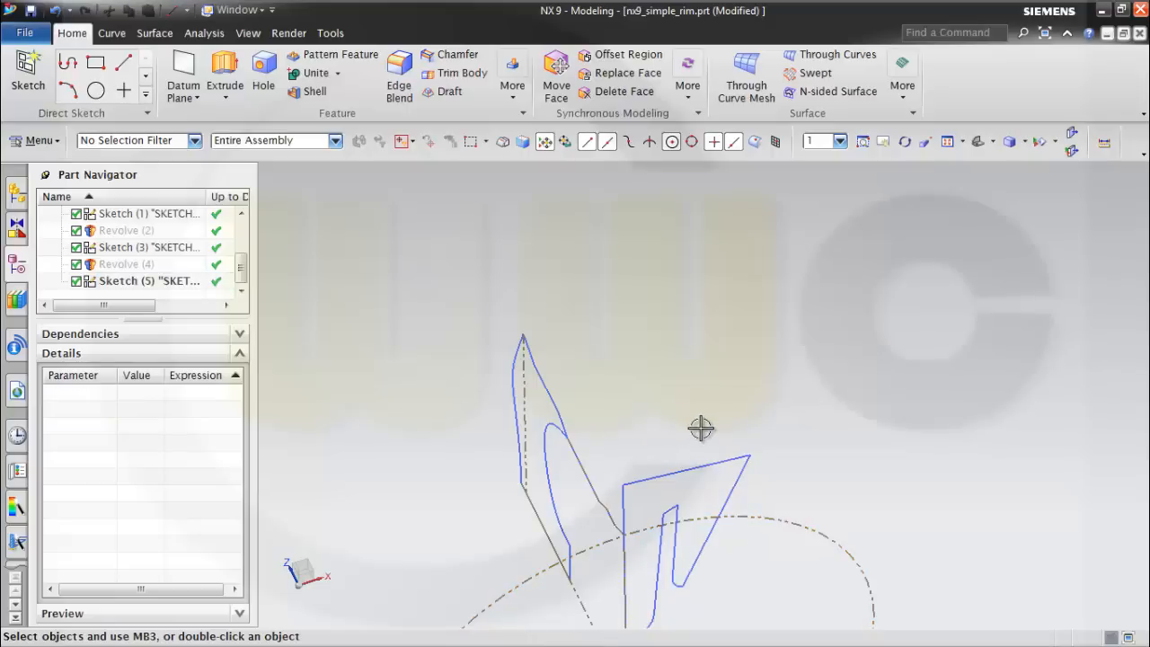
middle_drag(693, 428, 544, 403)
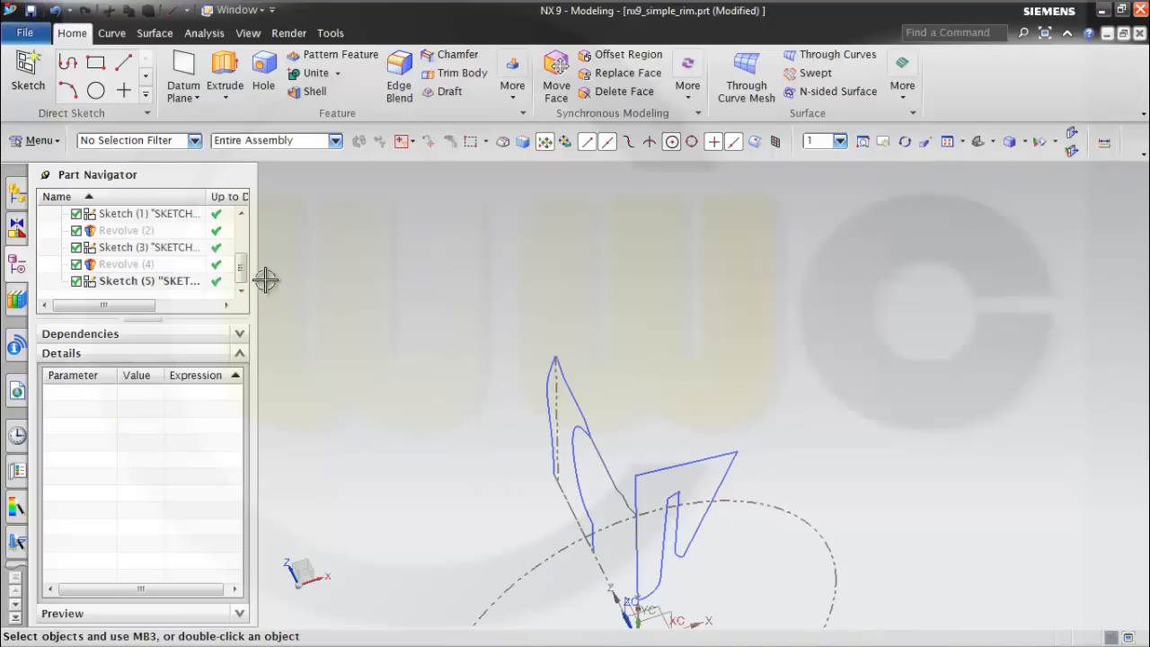
click(190, 283)
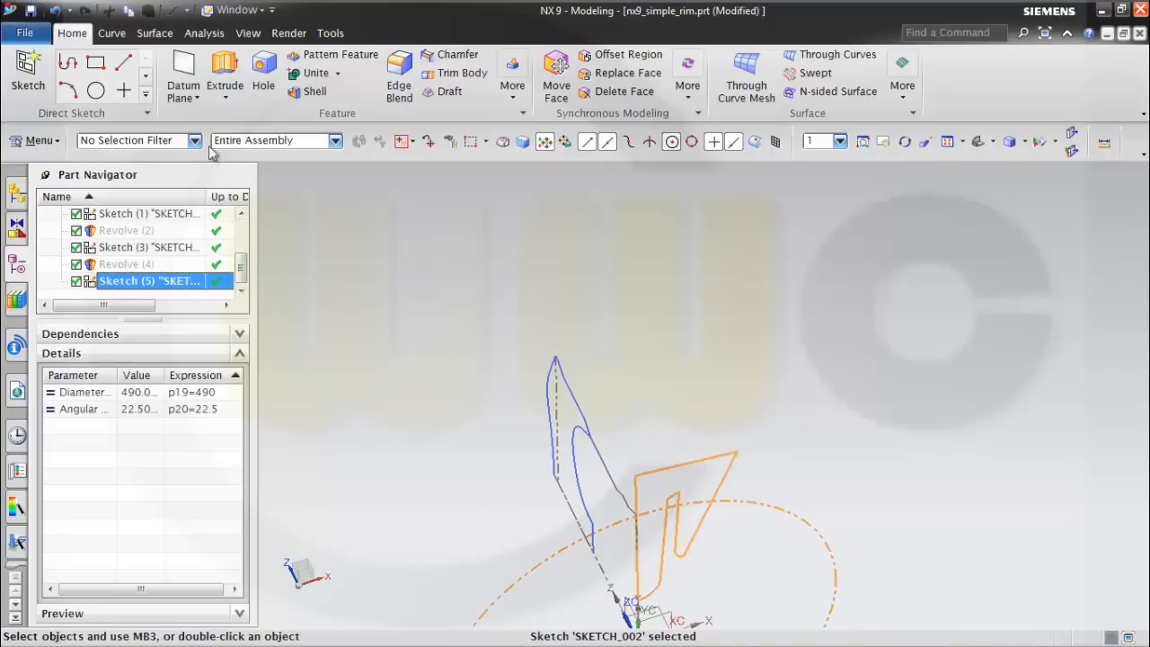
click(227, 70)
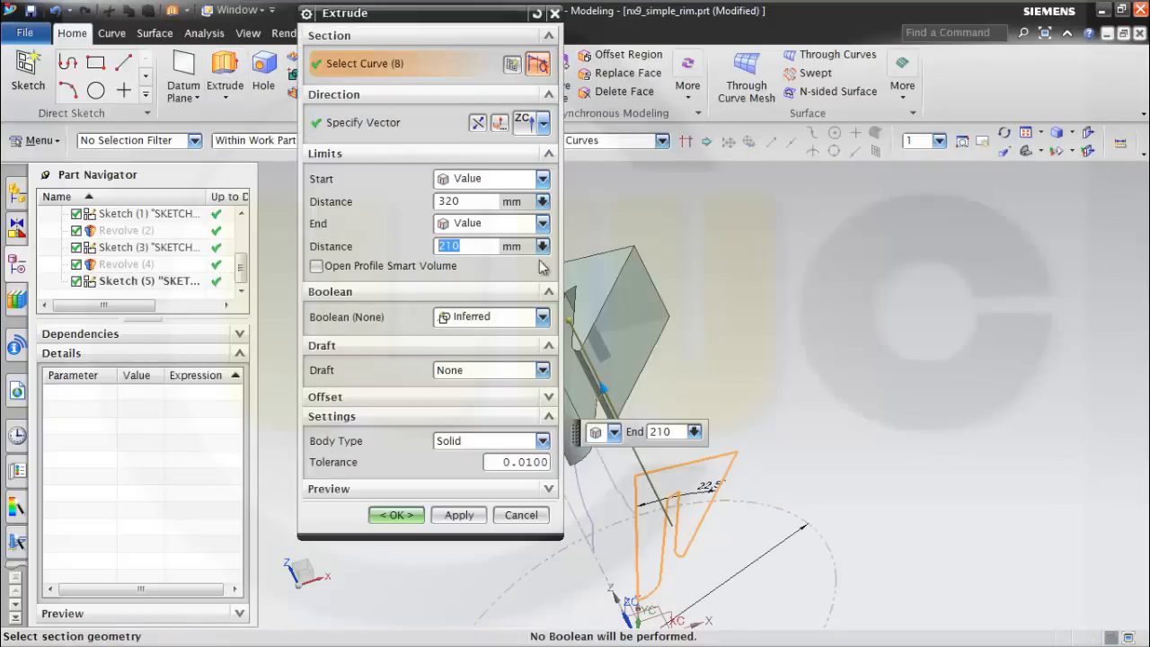
text(300)
click(486, 200)
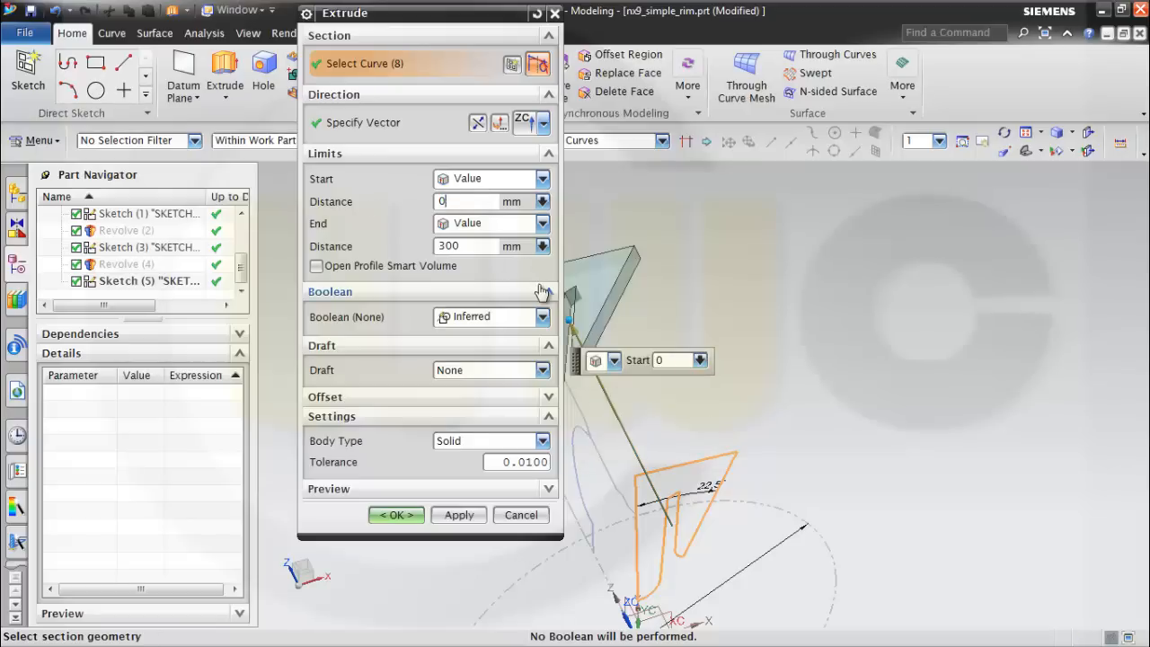
- Extrude the eight-curve spoke profile from 0 to 300 mm along ZC as a separate body, with Boolean set to None
text(0)
key(Tab)
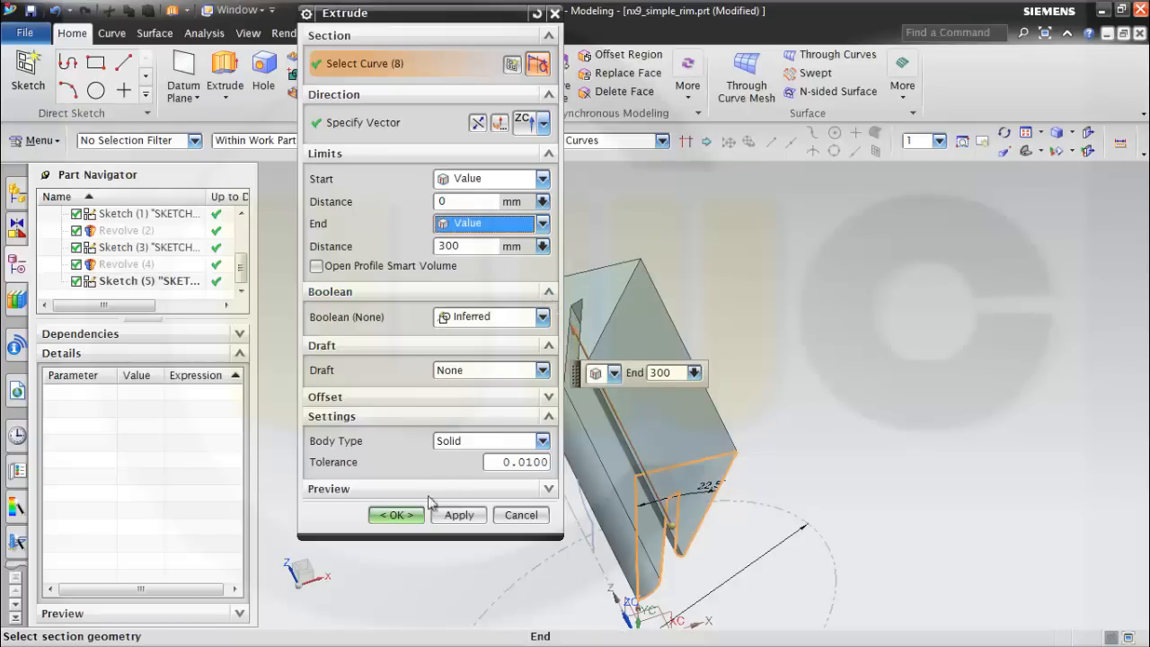
click(544, 319)
click(467, 336)
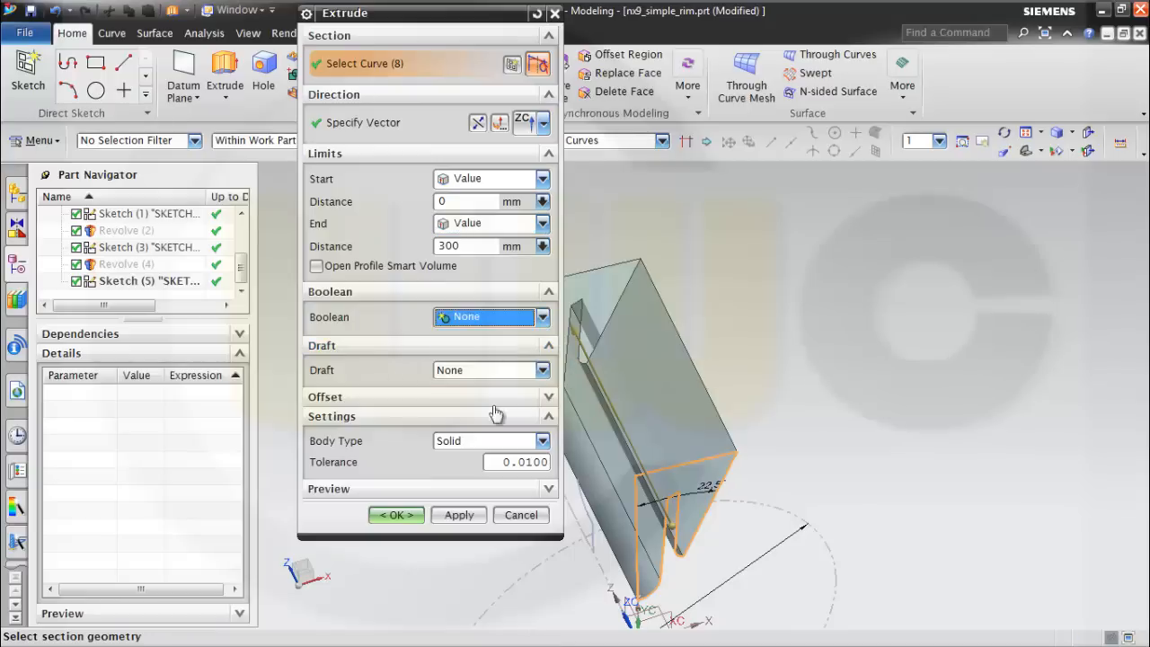
click(406, 519)
- Mirror the extruded spoke feature about the YZ plane of the datum coordinate system
middle_drag(462, 377, 437, 402)
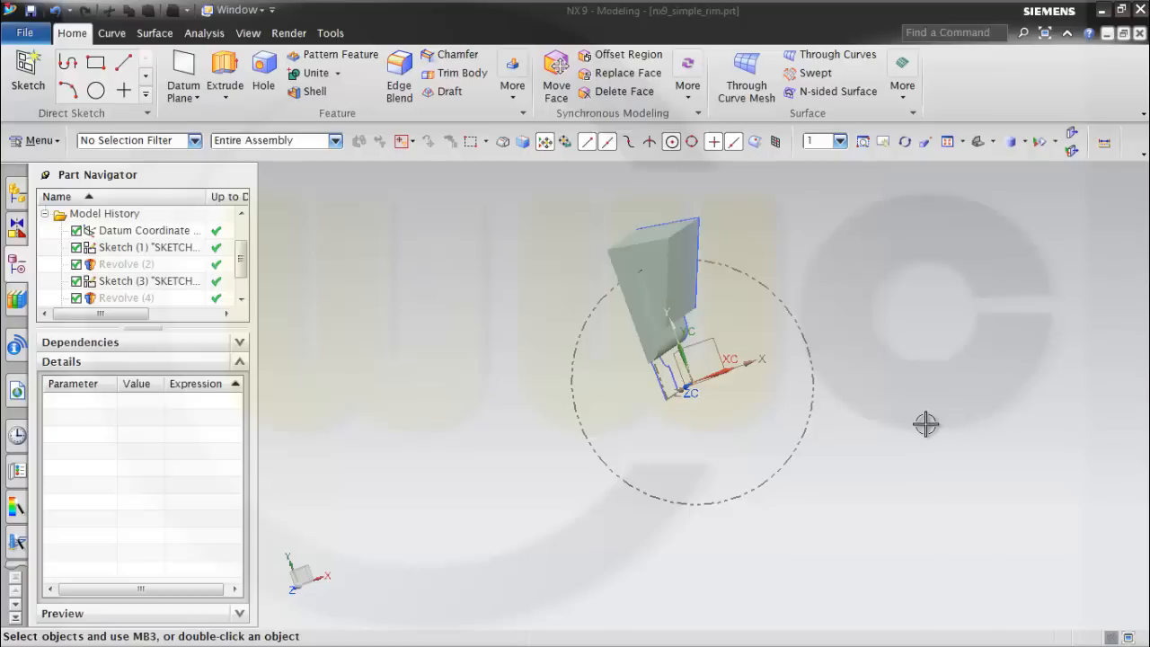
middle_drag(575, 351, 585, 326)
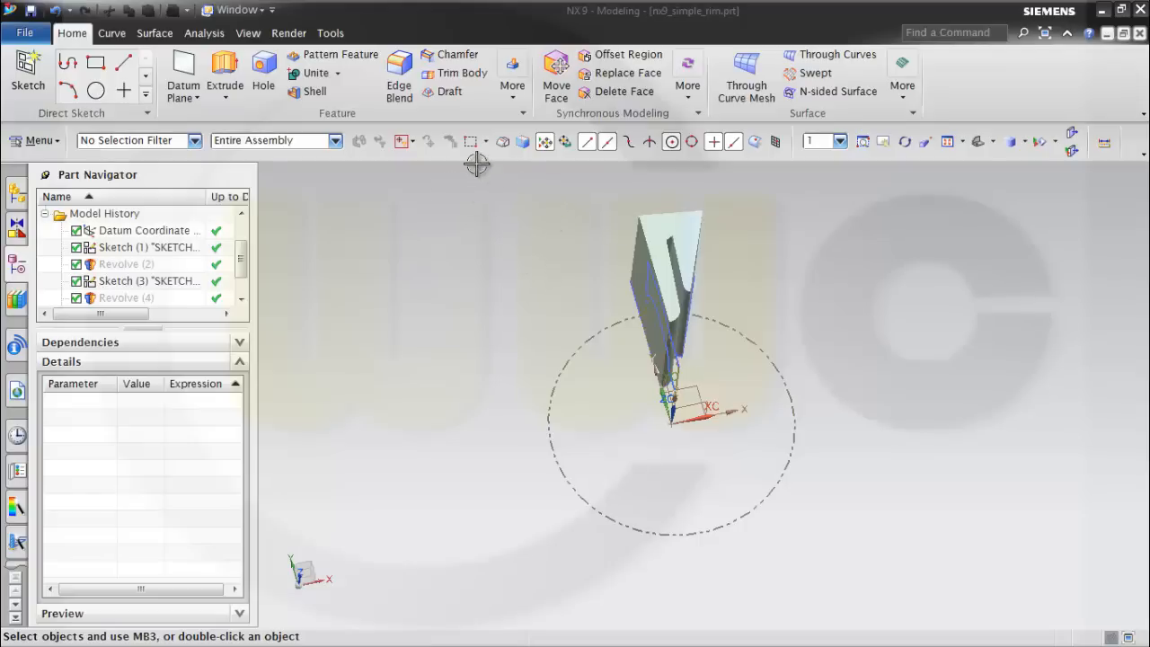
click(516, 102)
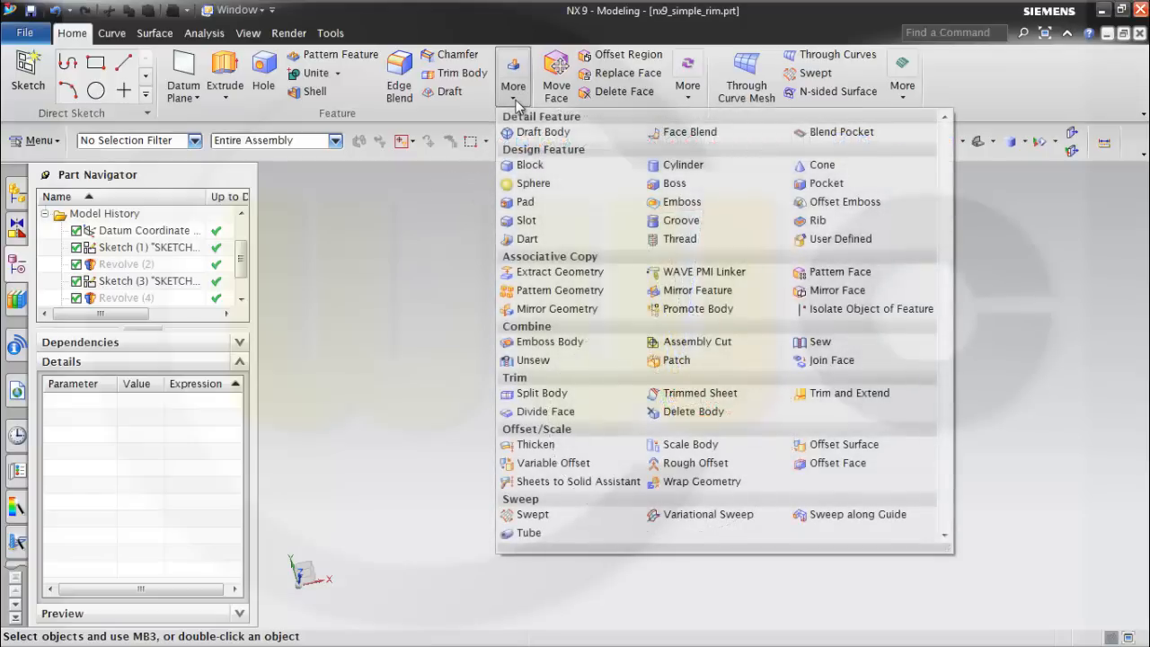
click(685, 290)
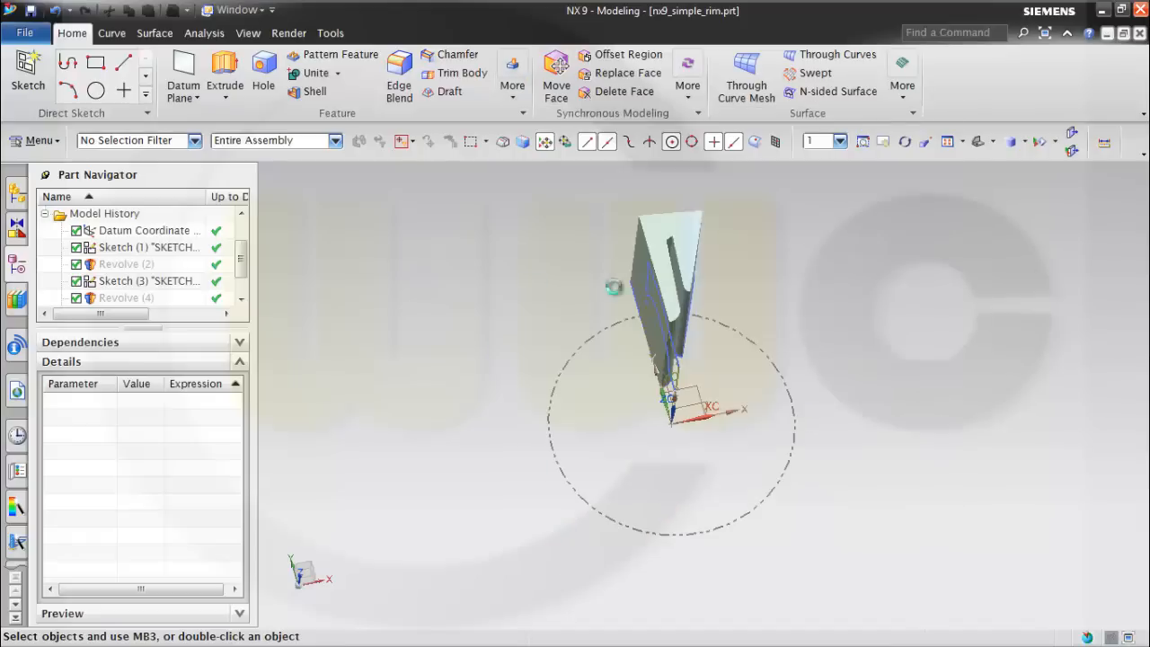
drag(241, 259, 248, 281)
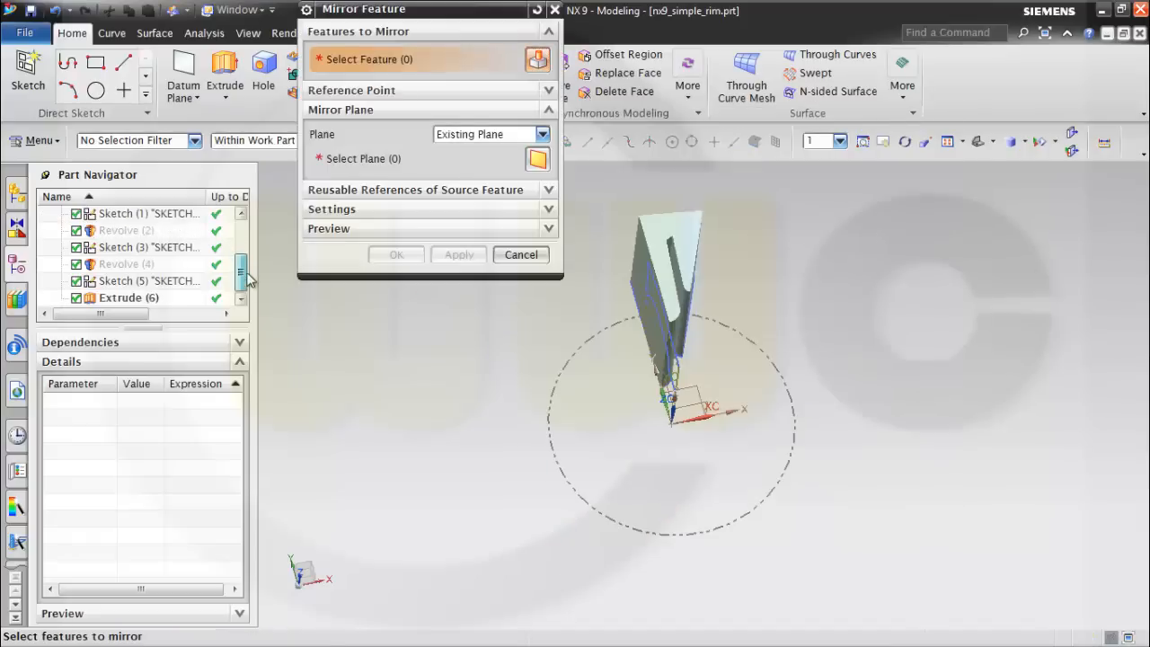
click(123, 298)
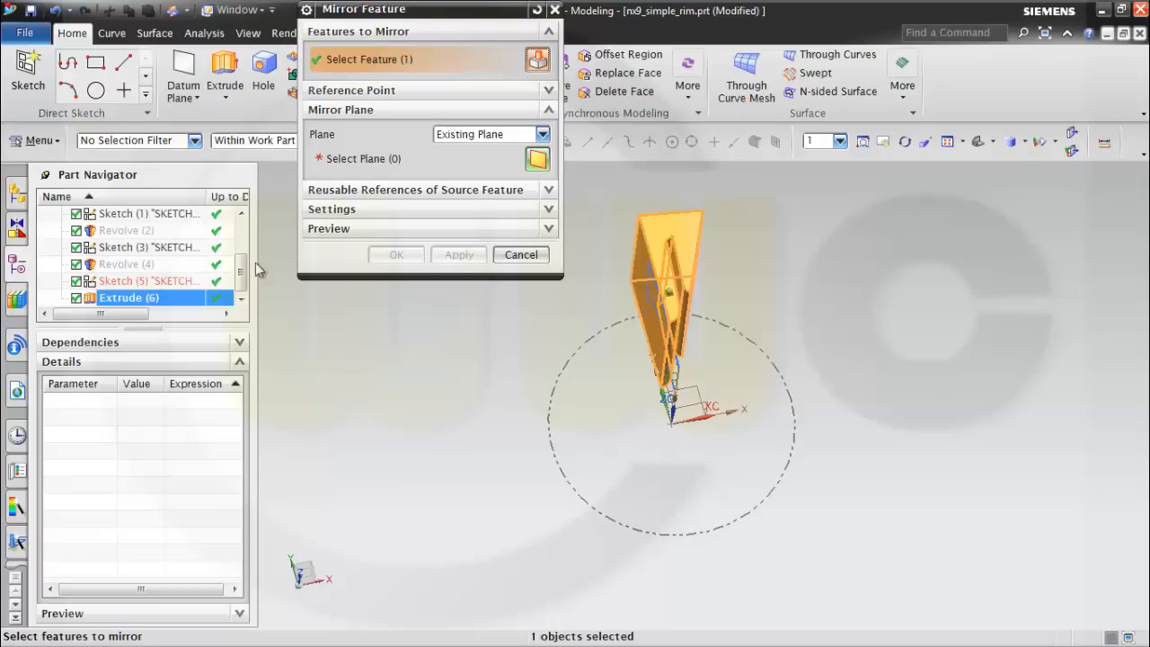
click(364, 160)
middle_drag(580, 387, 597, 375)
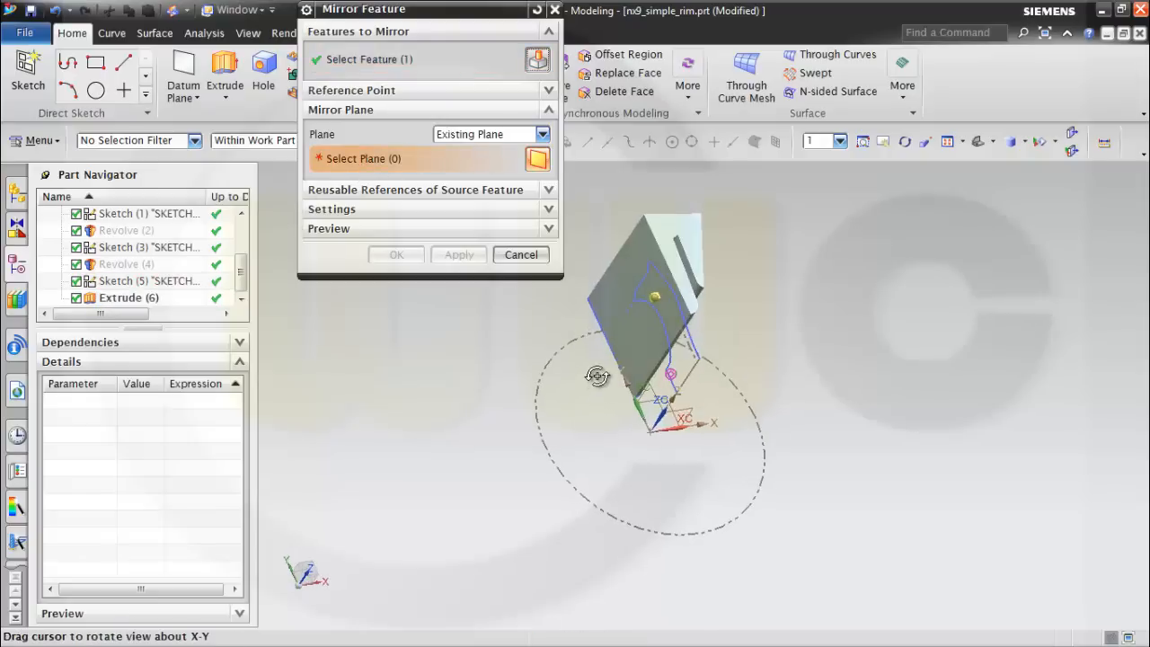
click(649, 395)
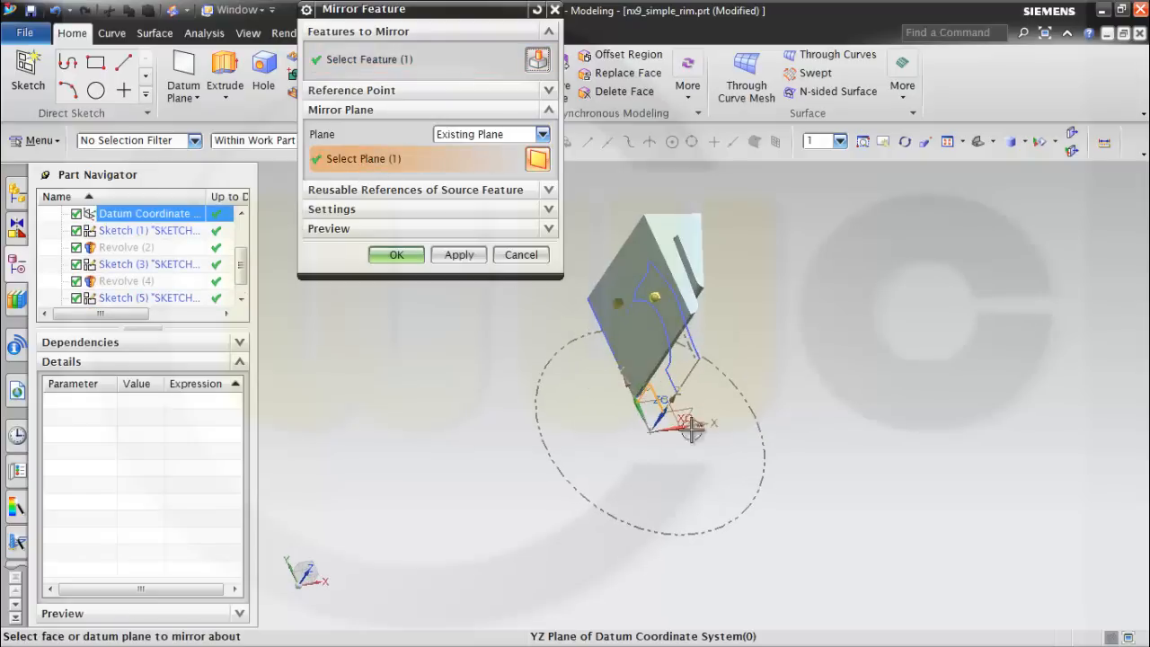
click(395, 255)
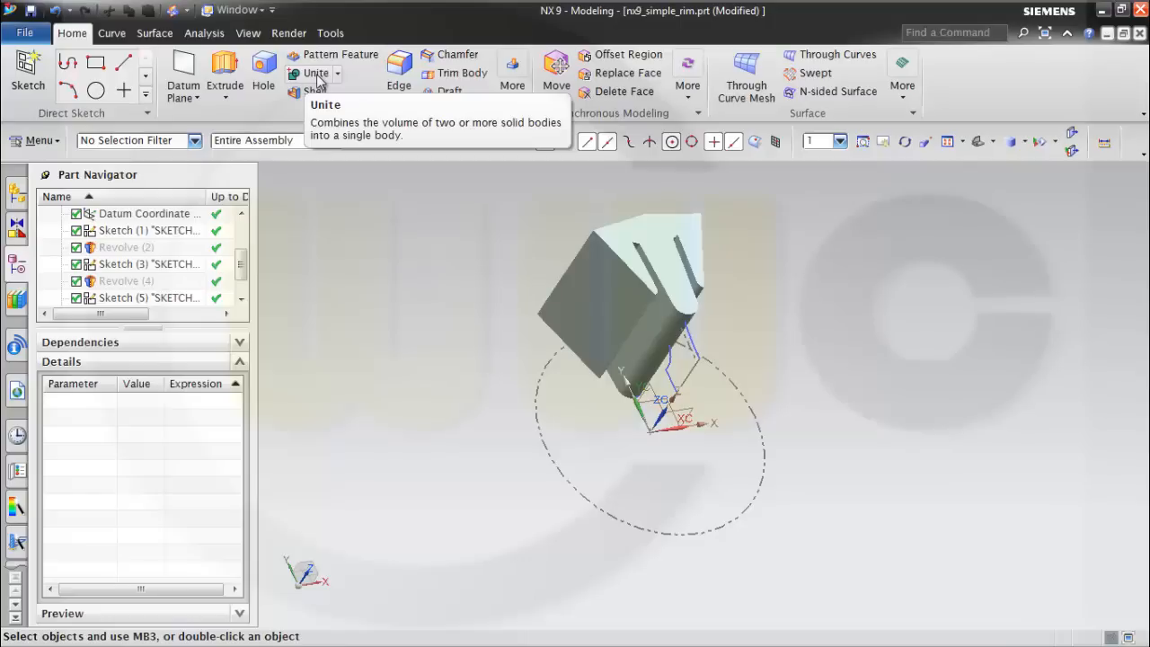
- Unite the extruded spoke body with its mirrored copy
click(316, 76)
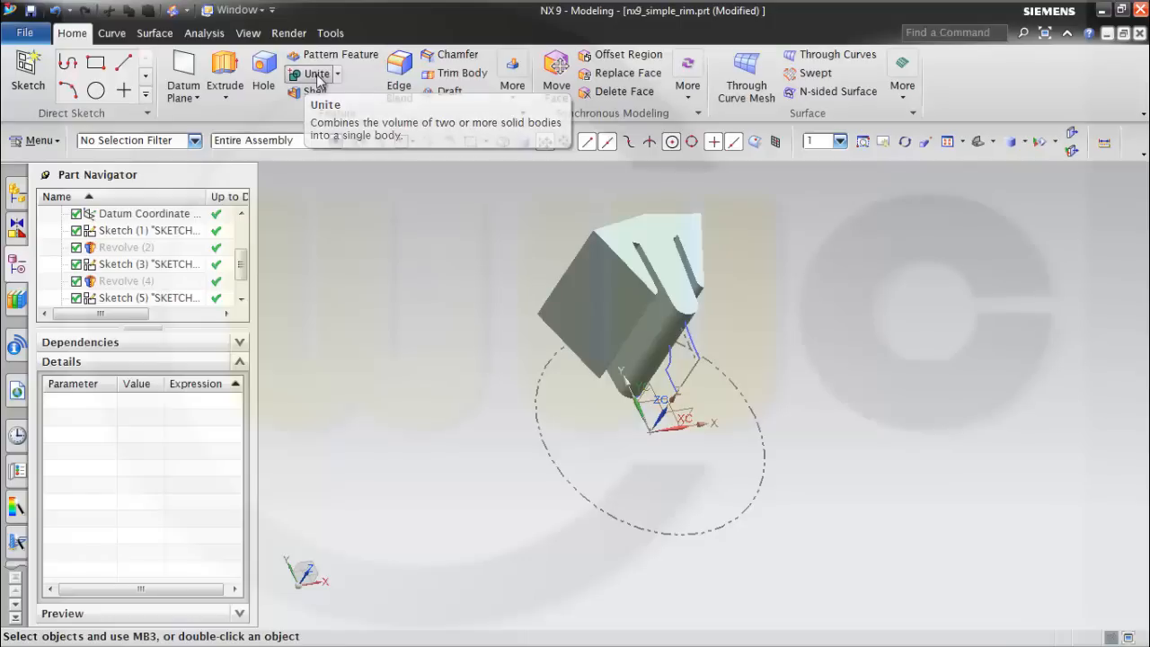
click(647, 235)
click(597, 229)
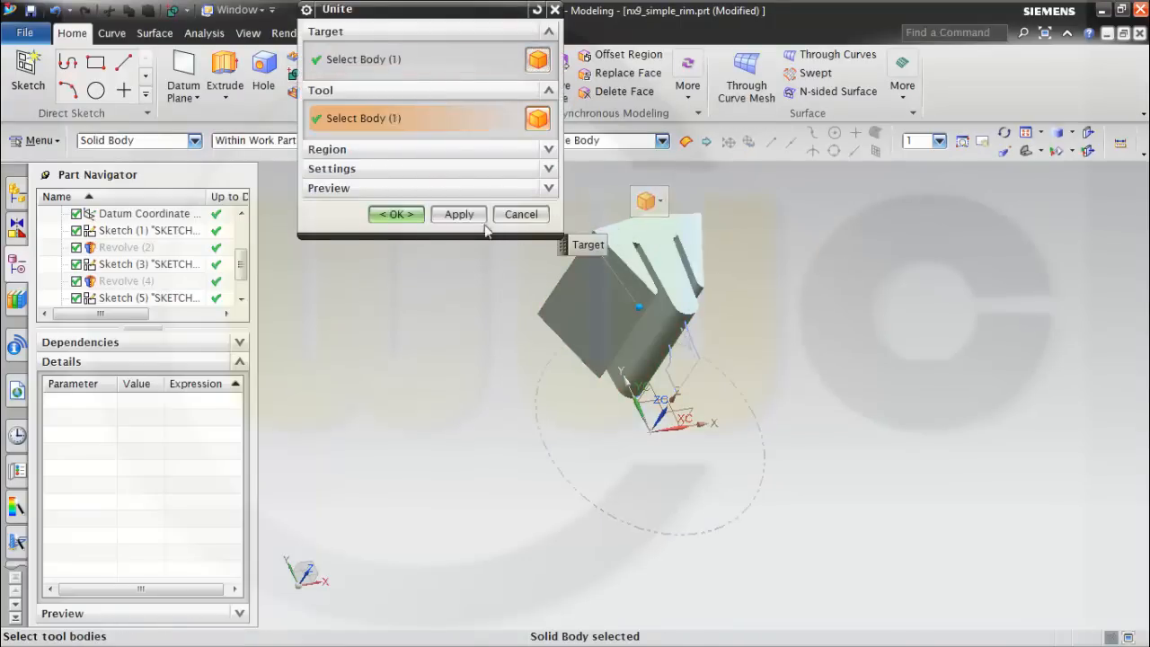
click(398, 213)
- Show the hidden Revolve (4) body
middle_drag(849, 341, 822, 302)
scroll(788, 303, down, 1)
scroll(714, 259, up, 1)
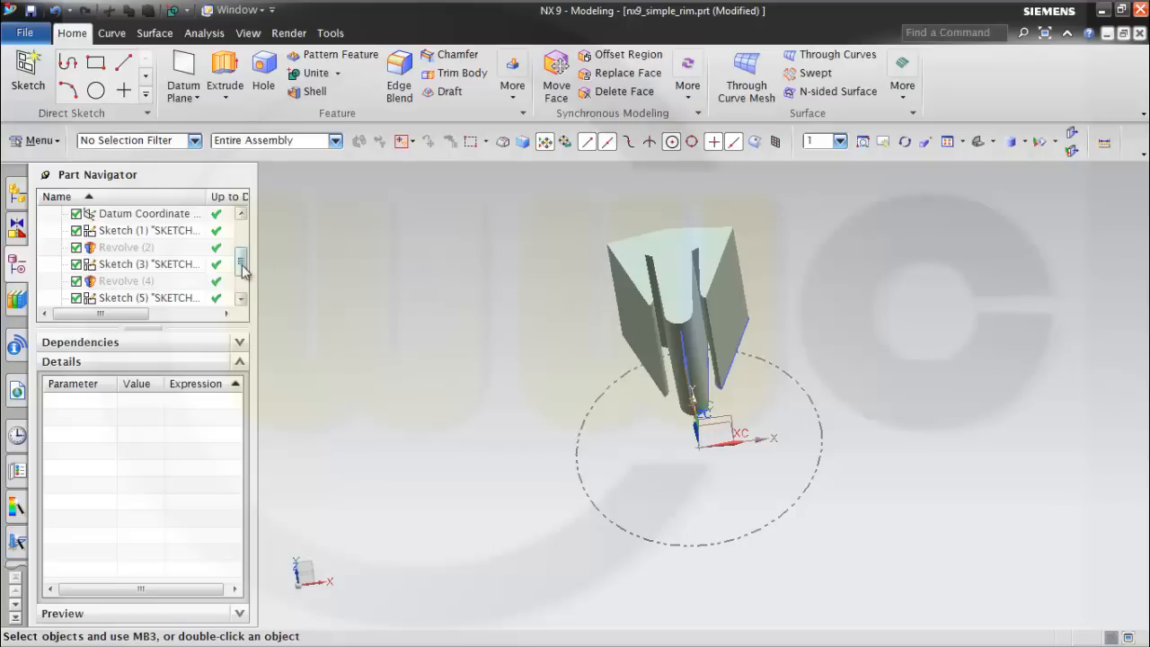
mouse_move(241, 266)
mouse_down()
mouse_move(245, 279)
mouse_move(248, 265)
mouse_up()
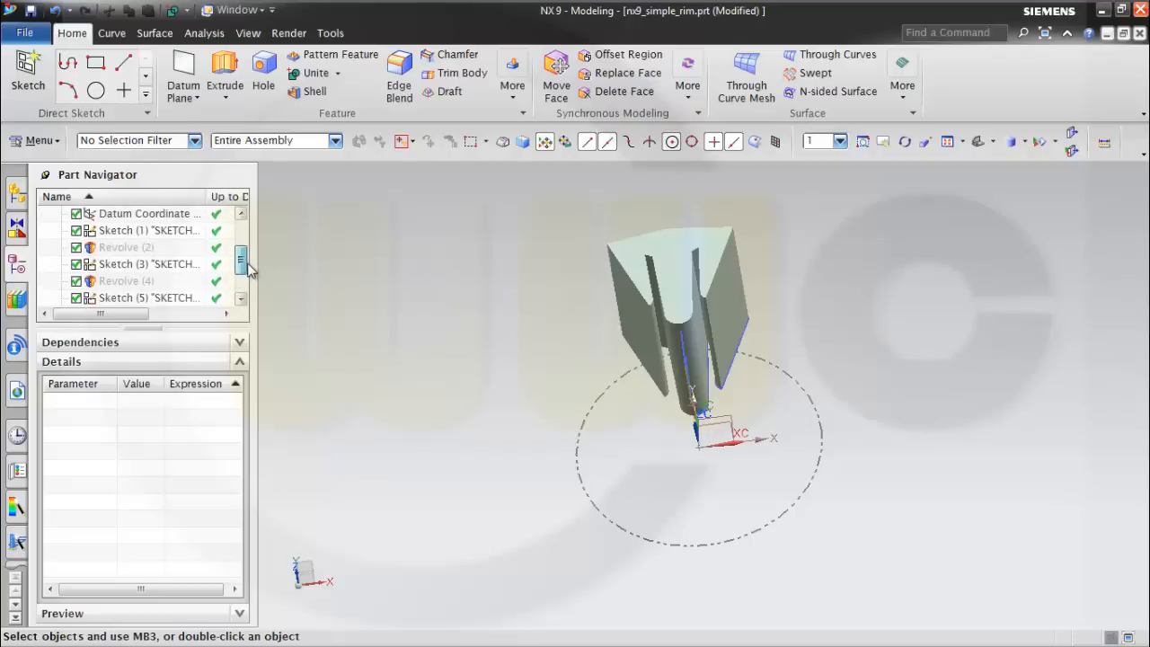
click(126, 281)
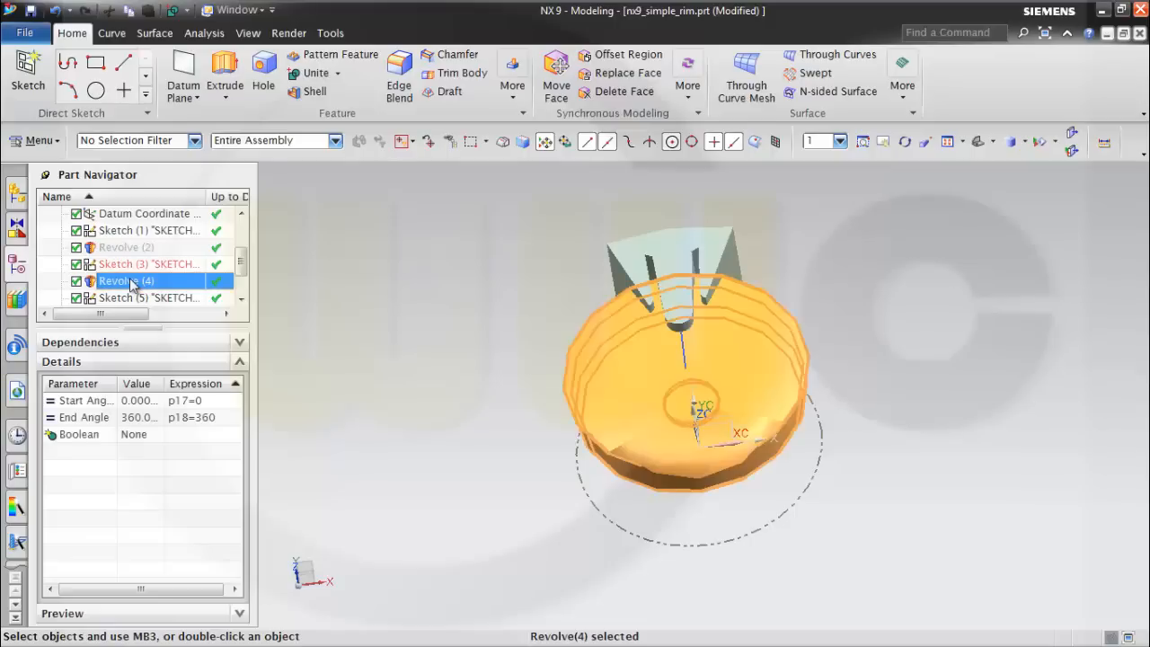
right_click(131, 284)
click(160, 216)
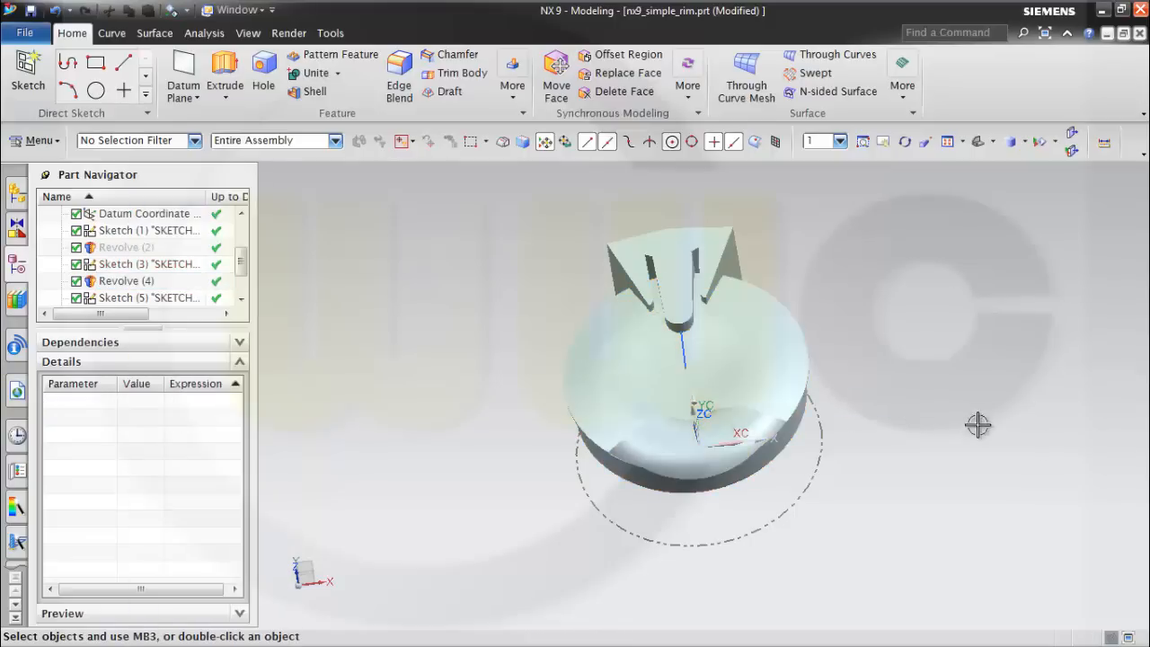
- Subtract the united spoke body from the revolved disc body
middle_drag(919, 438, 916, 462)
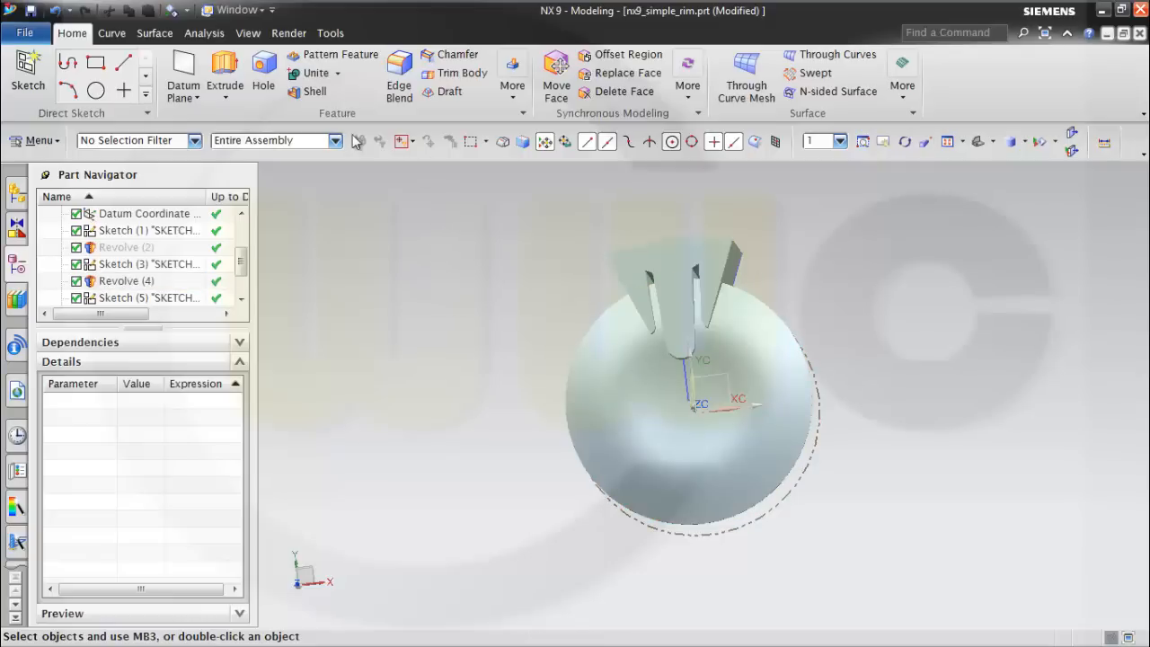
click(337, 73)
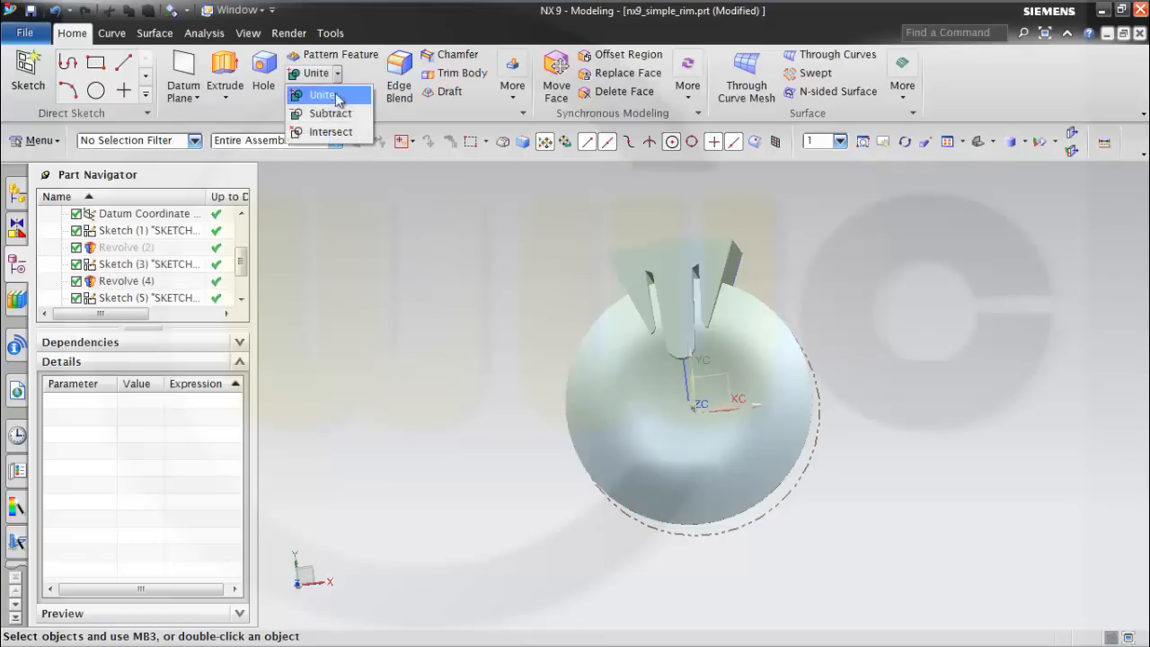
click(331, 113)
click(739, 366)
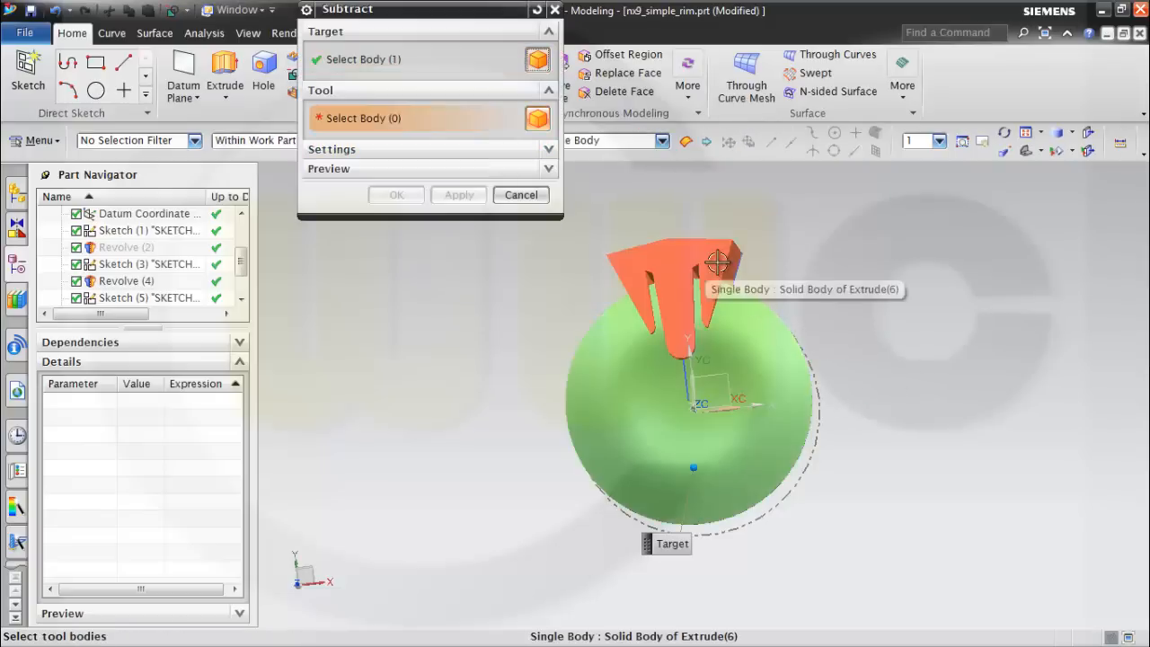
click(669, 265)
click(393, 197)
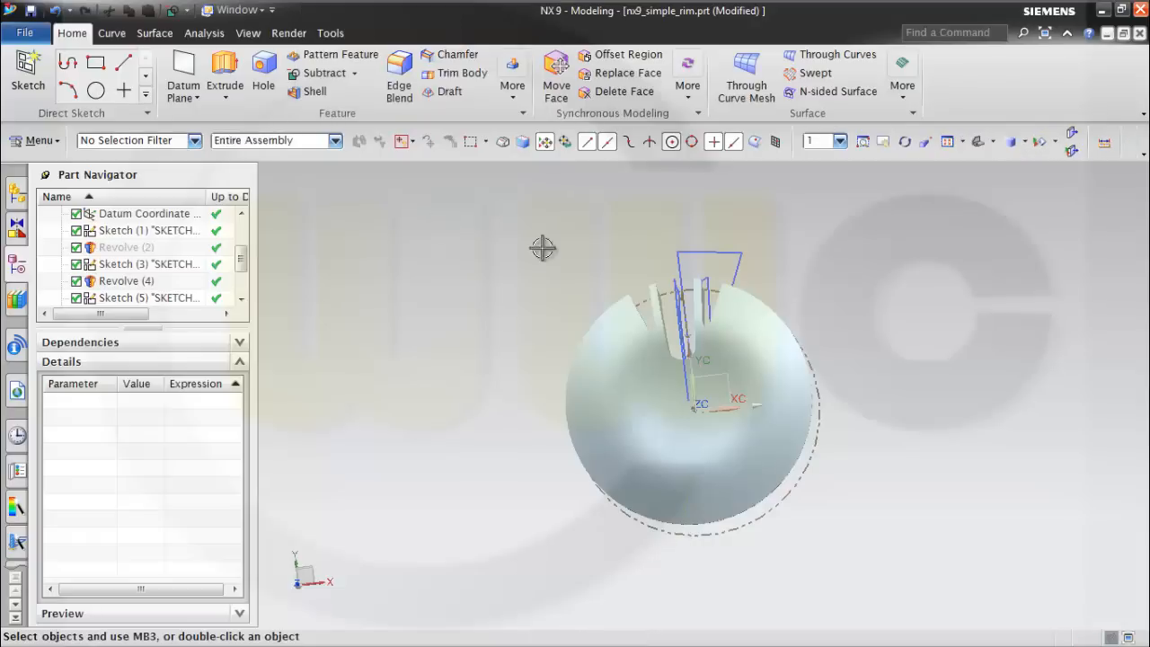
- Create an At Angle datum plane rotated 22.5 deg from the YZ plane through the datum coordinate system's Z axis
middle_drag(800, 323, 747, 382)
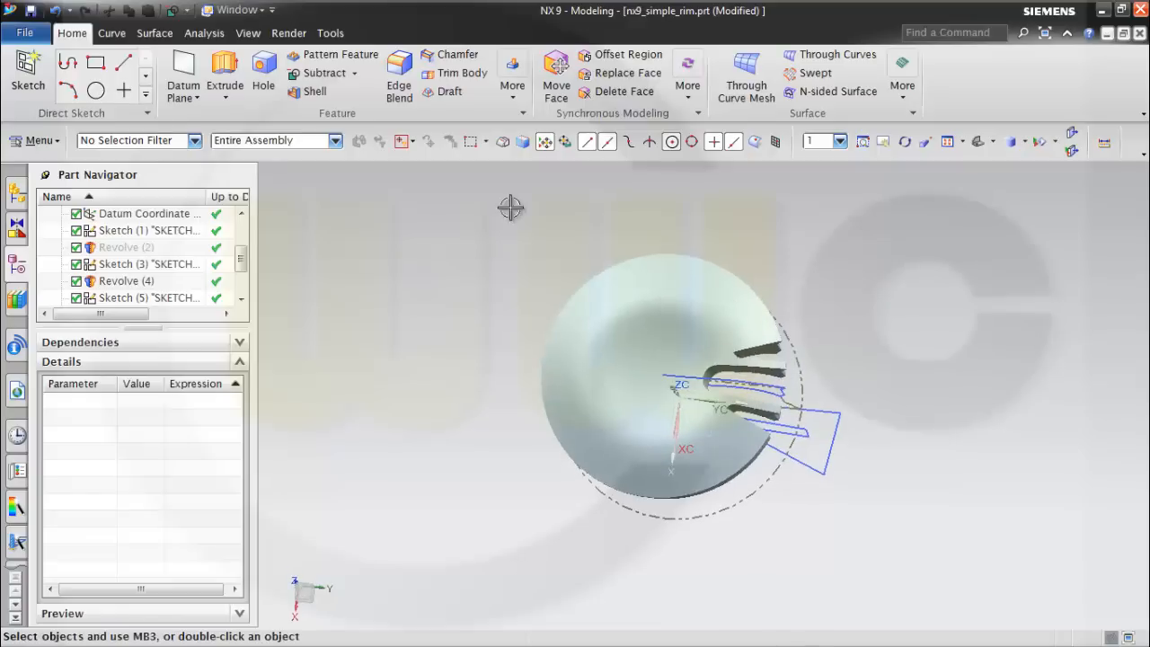
click(198, 101)
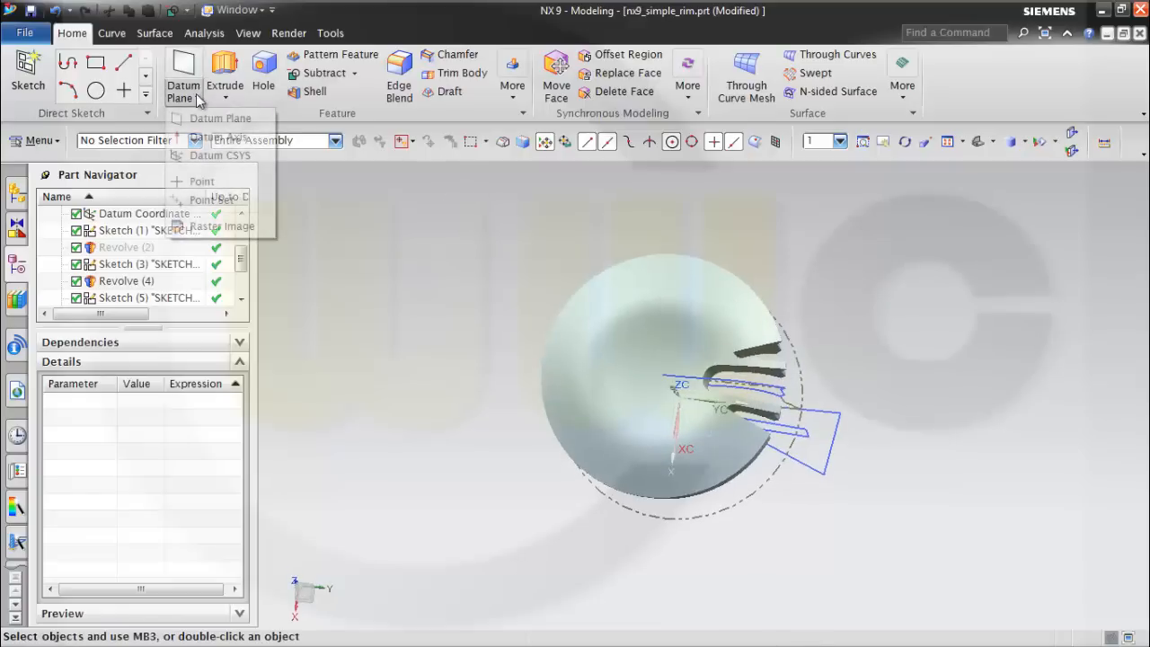
click(200, 120)
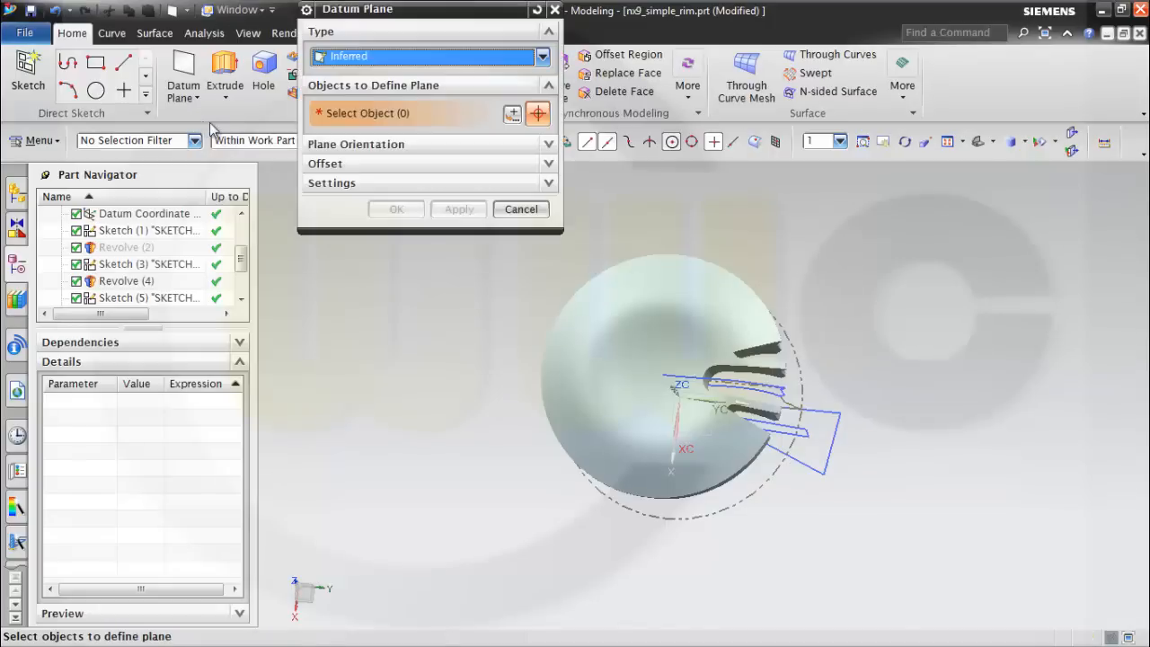
click(544, 57)
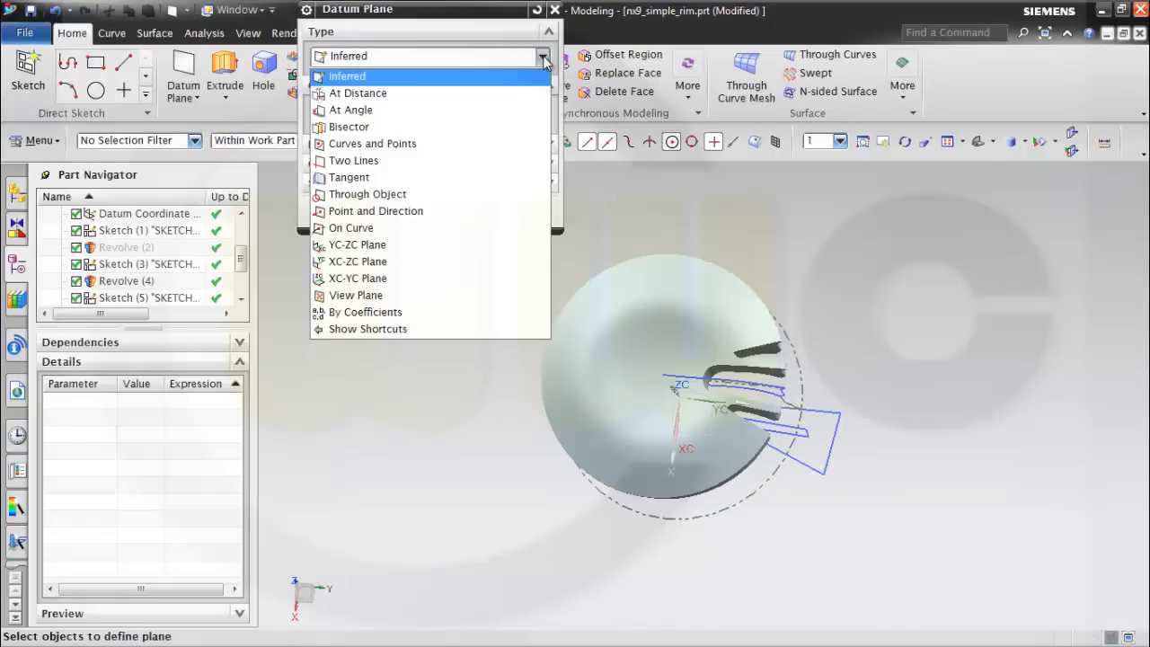
click(475, 112)
middle_drag(821, 302, 782, 248)
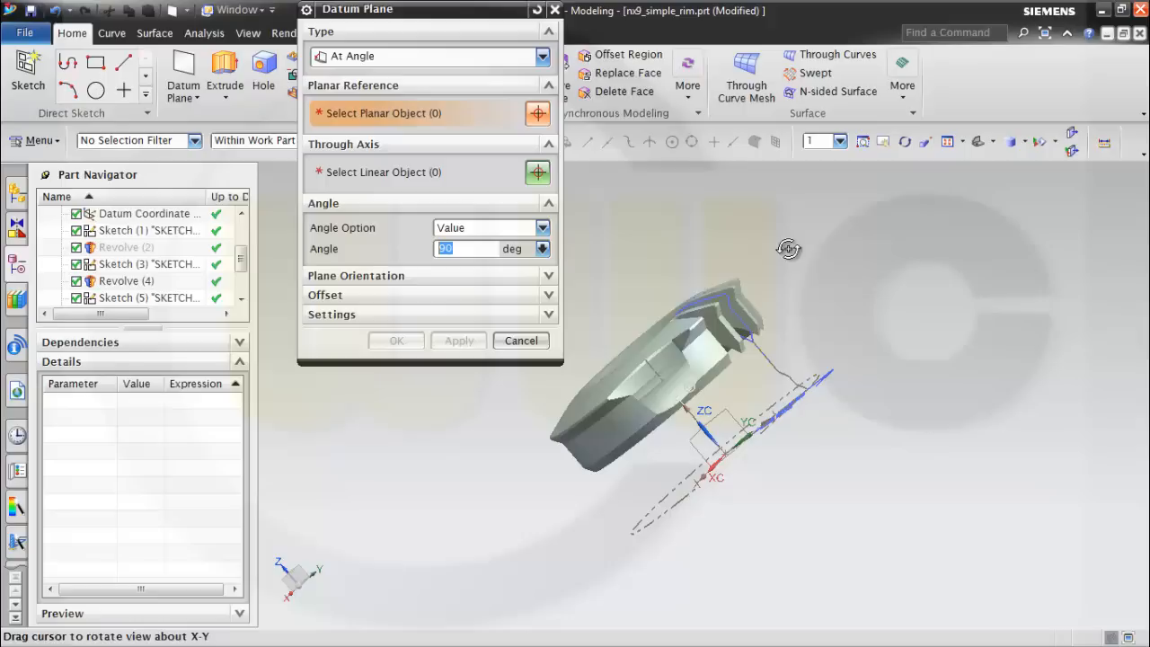
click(726, 397)
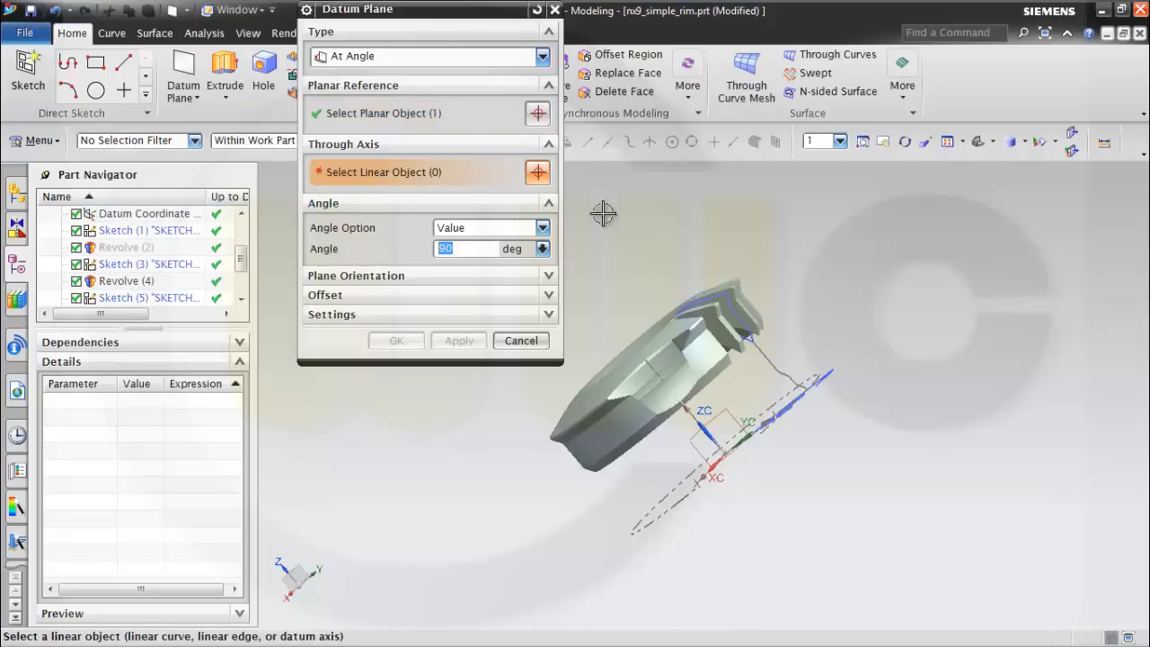
scroll(692, 413, up, 3)
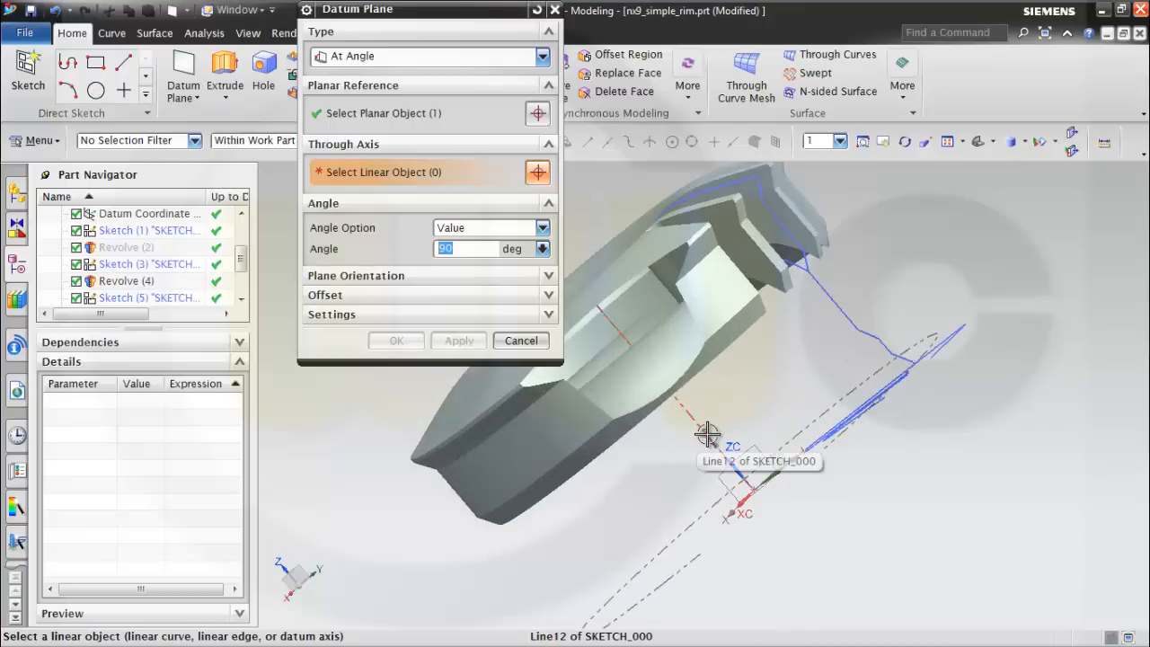
click(708, 436)
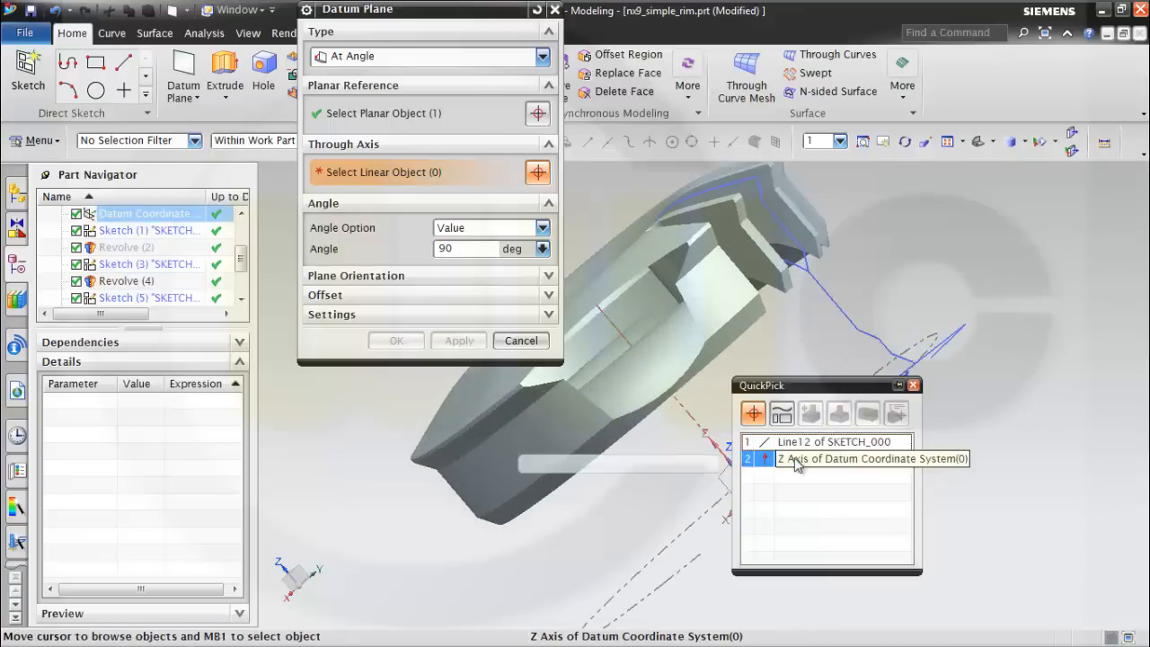
click(793, 457)
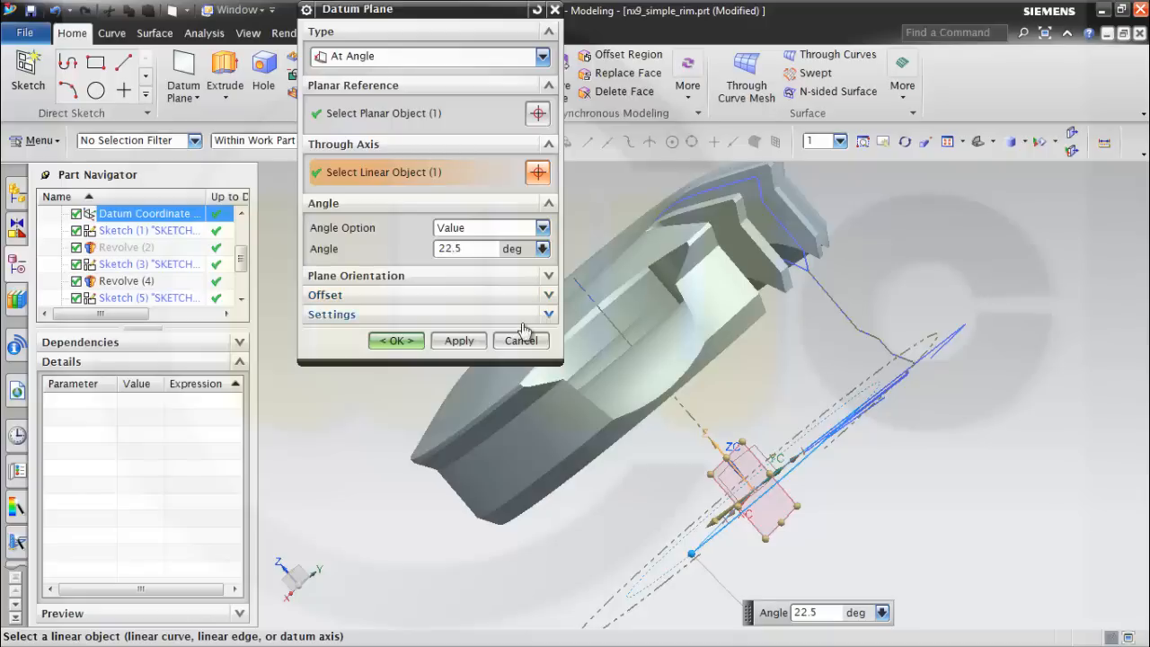
click(458, 341)
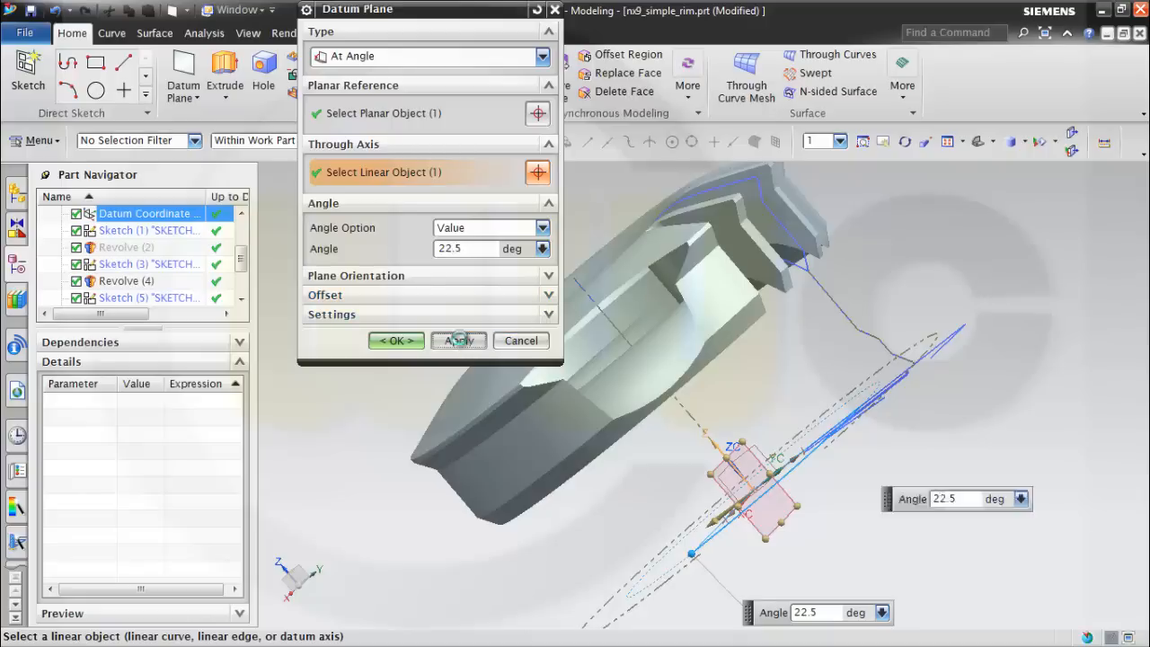
- Create an At Angle datum plane rotated -22.5 deg from the YZ plane through the datum coordinate system's Z axis
middle_drag(628, 422, 685, 452)
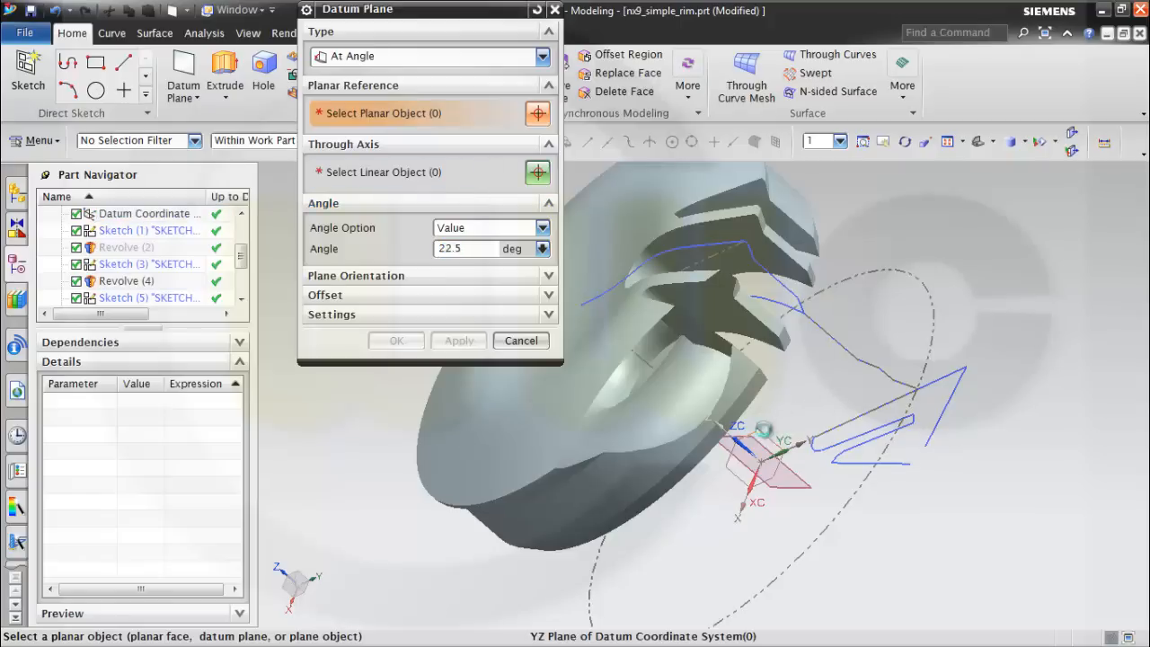
click(761, 435)
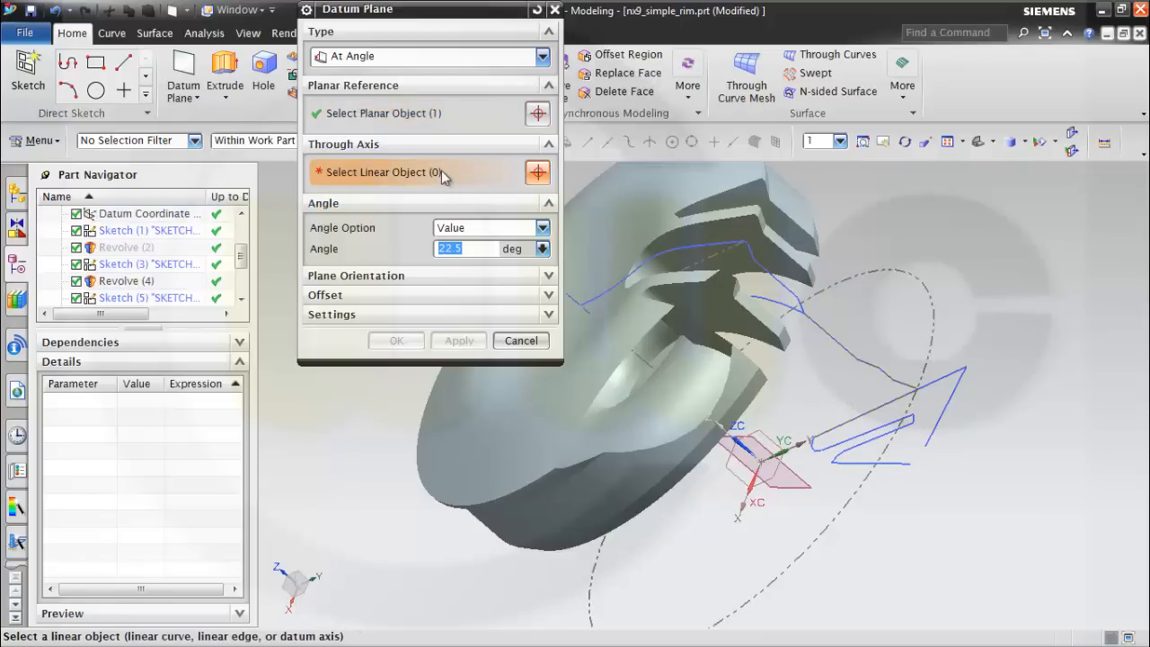
scroll(787, 431, up, 3)
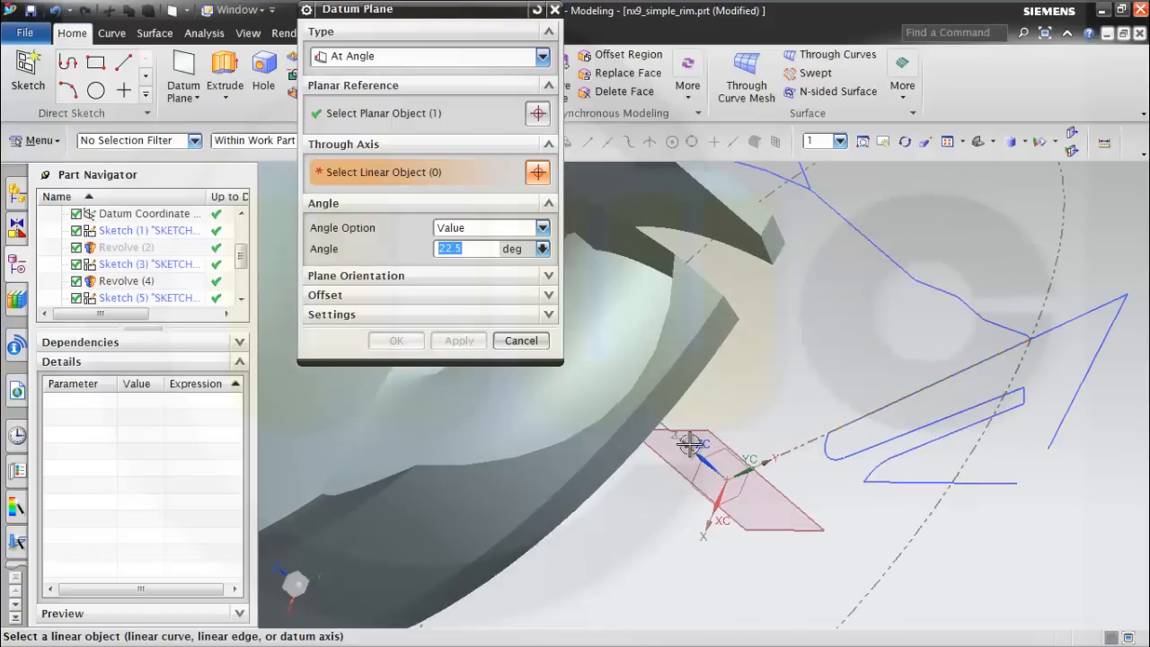
click(685, 443)
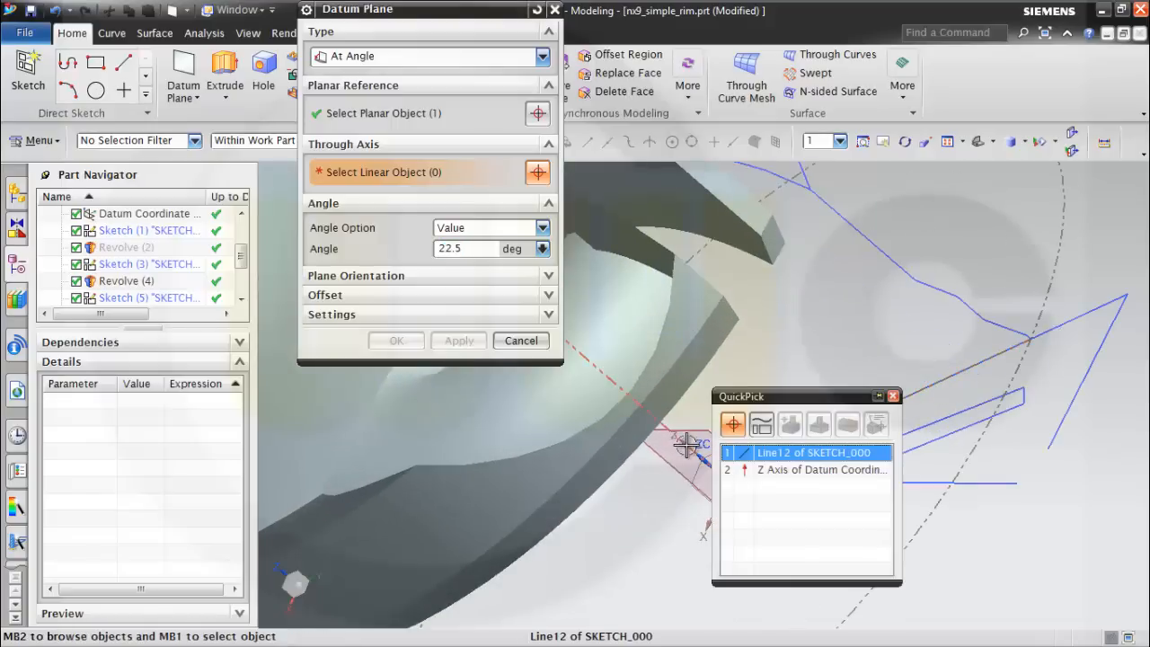
click(791, 468)
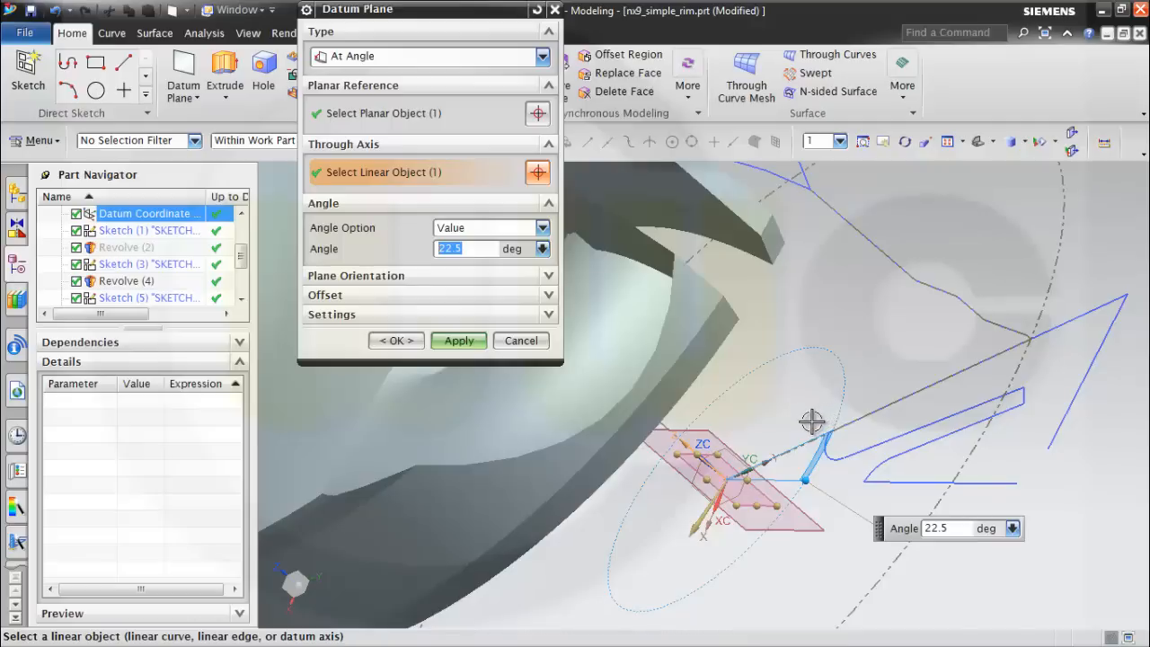
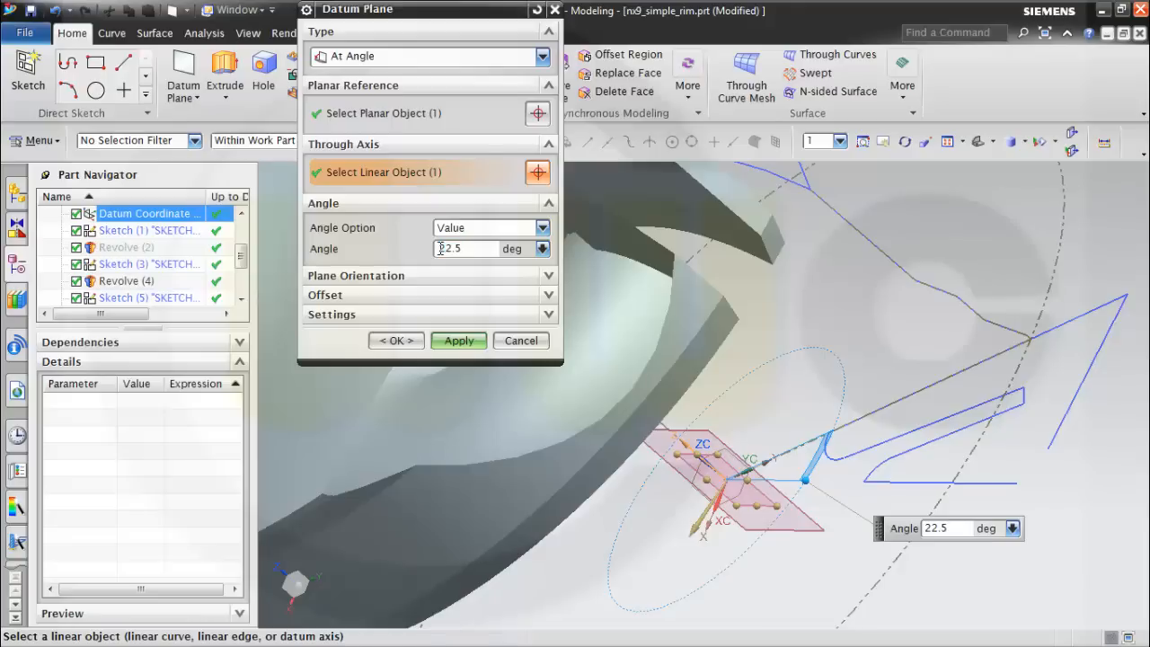
text(-)
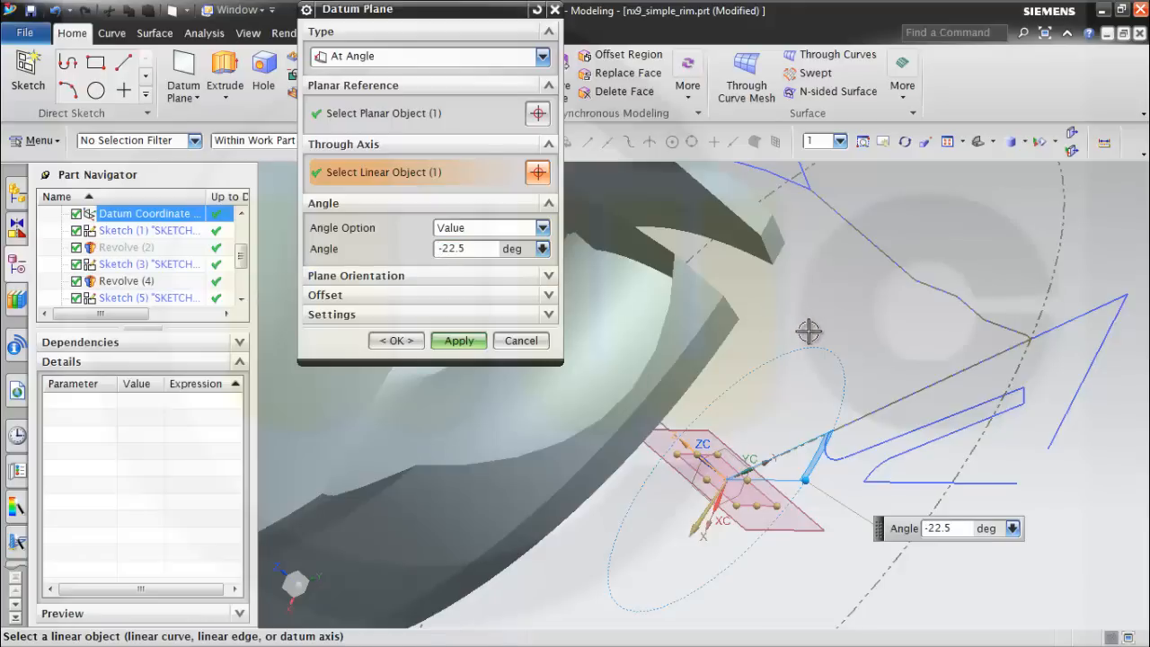
key(Return)
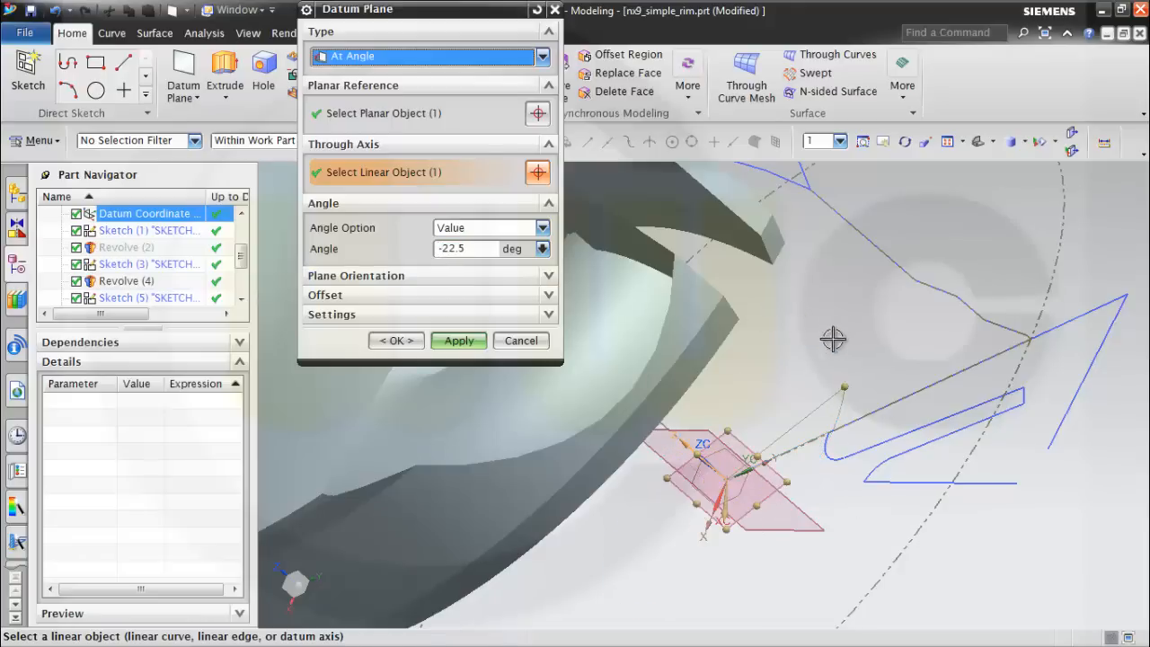
middle_drag(727, 379, 600, 371)
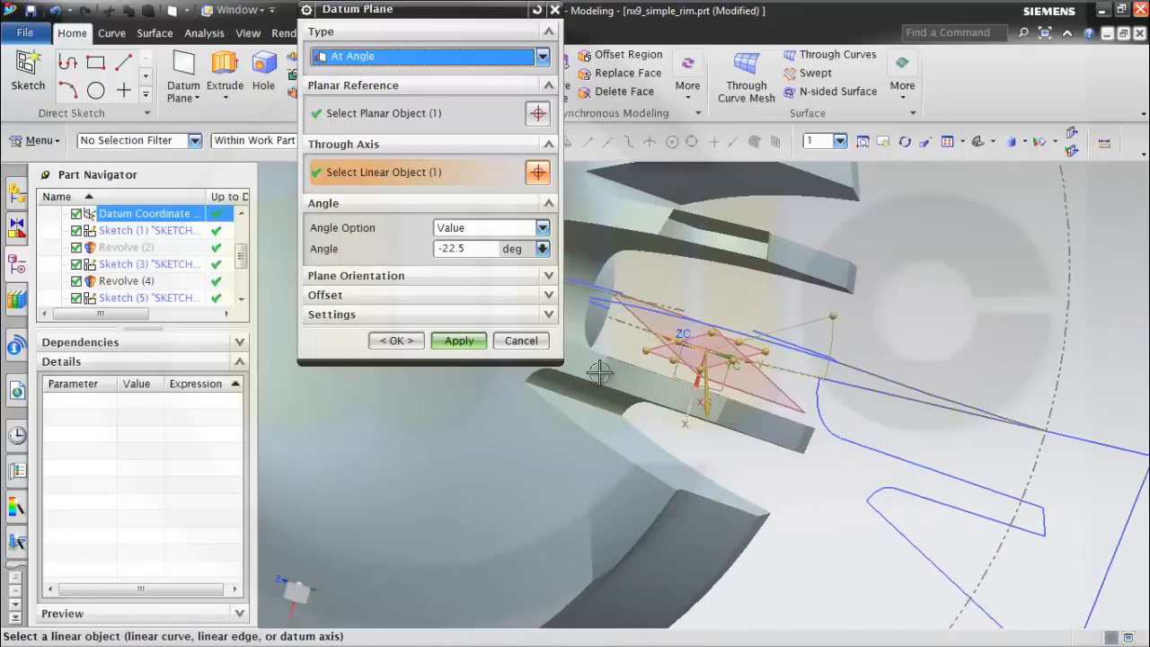
click(395, 342)
- Trim the slotted disc body with the first angled datum plane, Datum Plane (11), using Trim Body
middle_drag(817, 435, 828, 389)
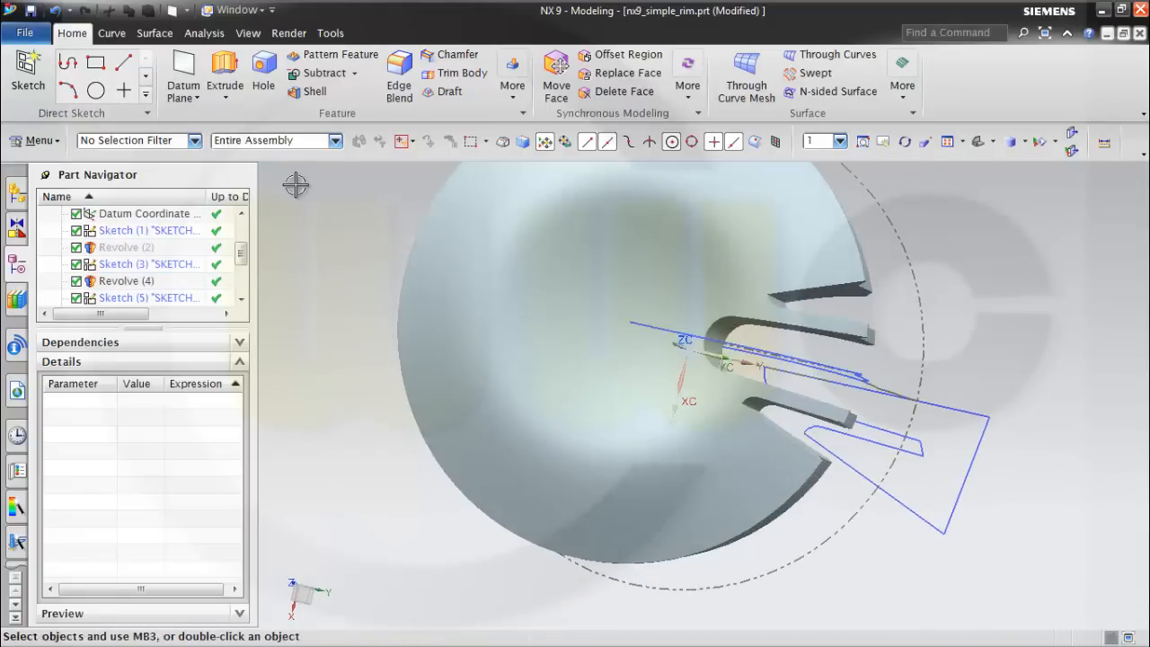
click(152, 33)
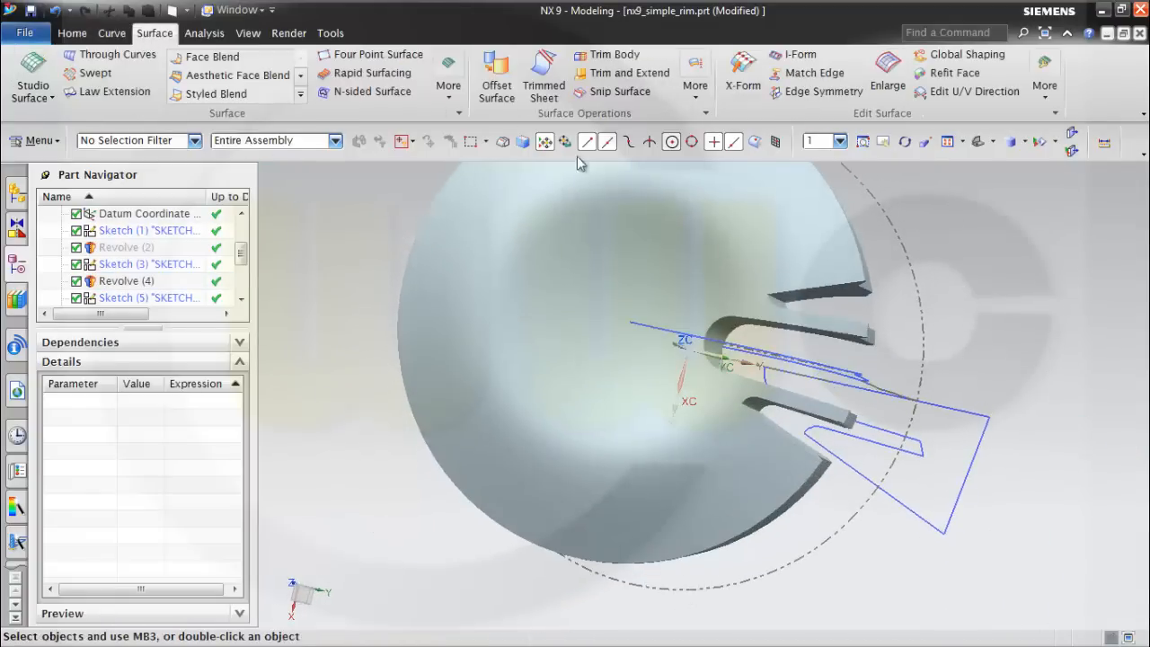
click(616, 54)
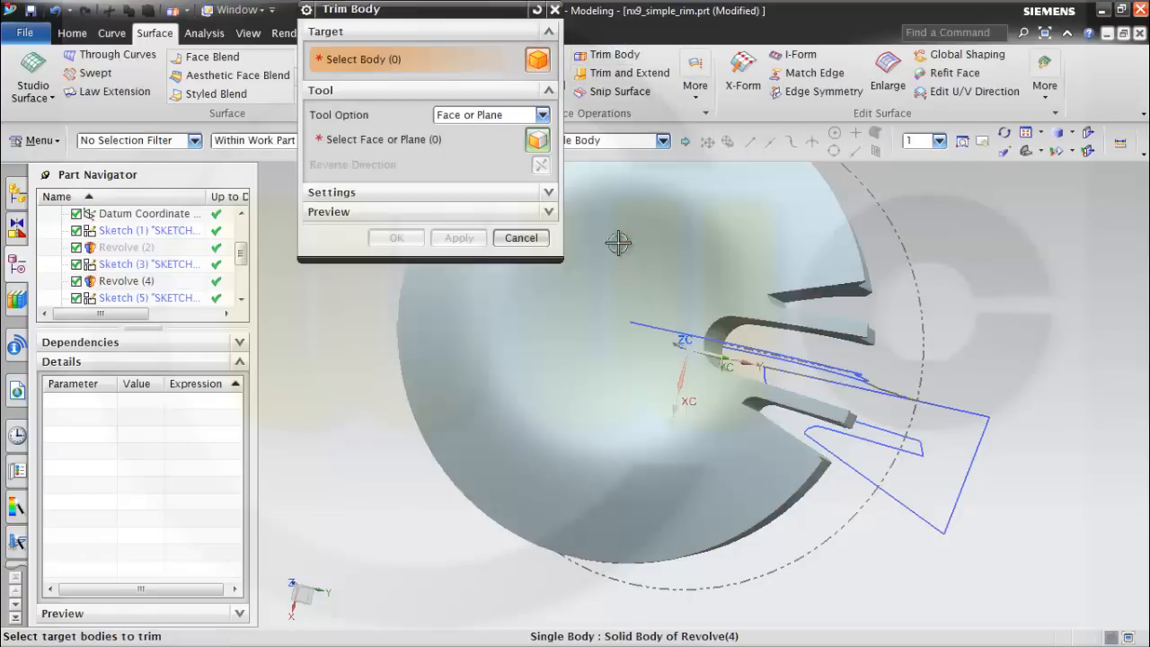
click(661, 218)
middle_drag(947, 376, 902, 353)
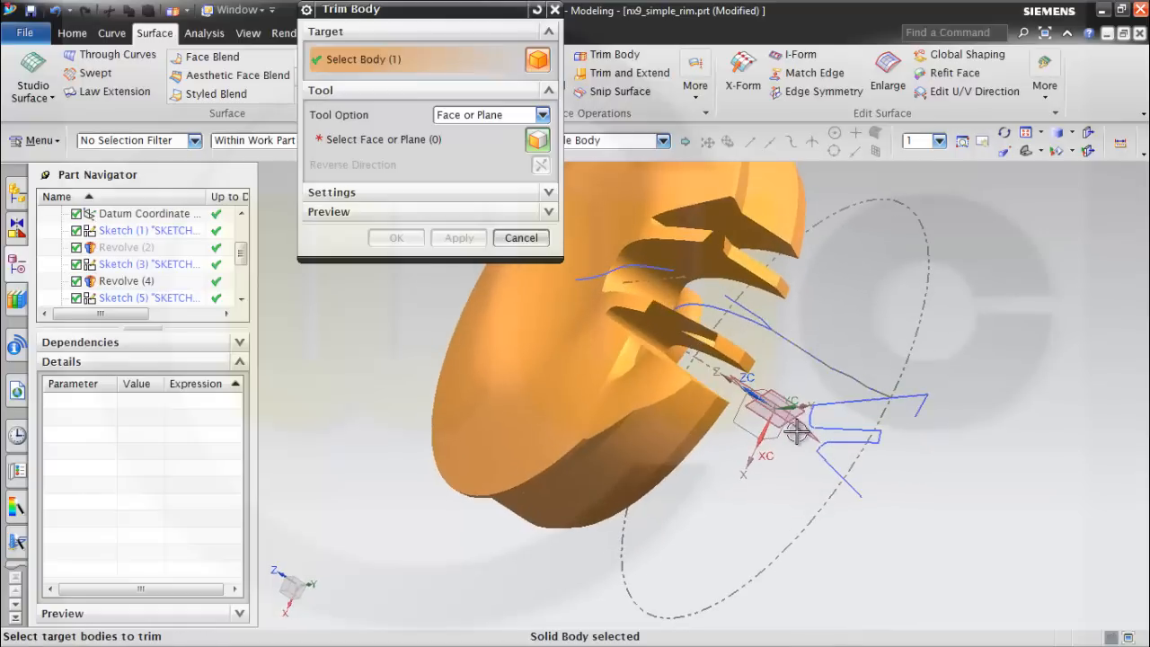
click(372, 145)
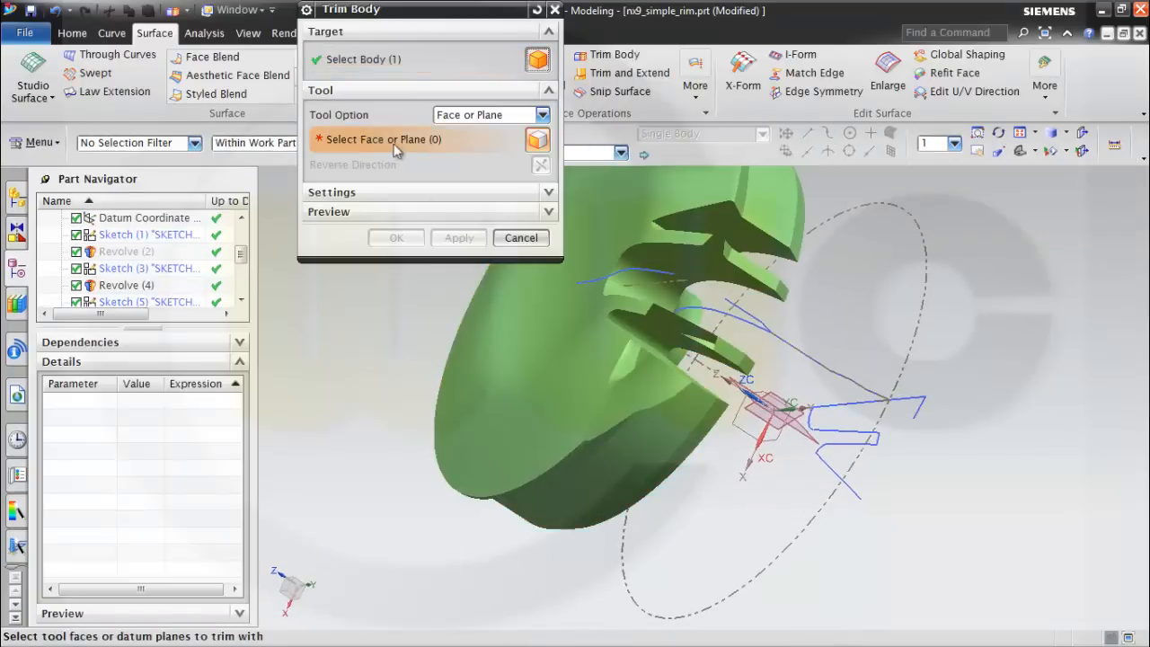
click(796, 433)
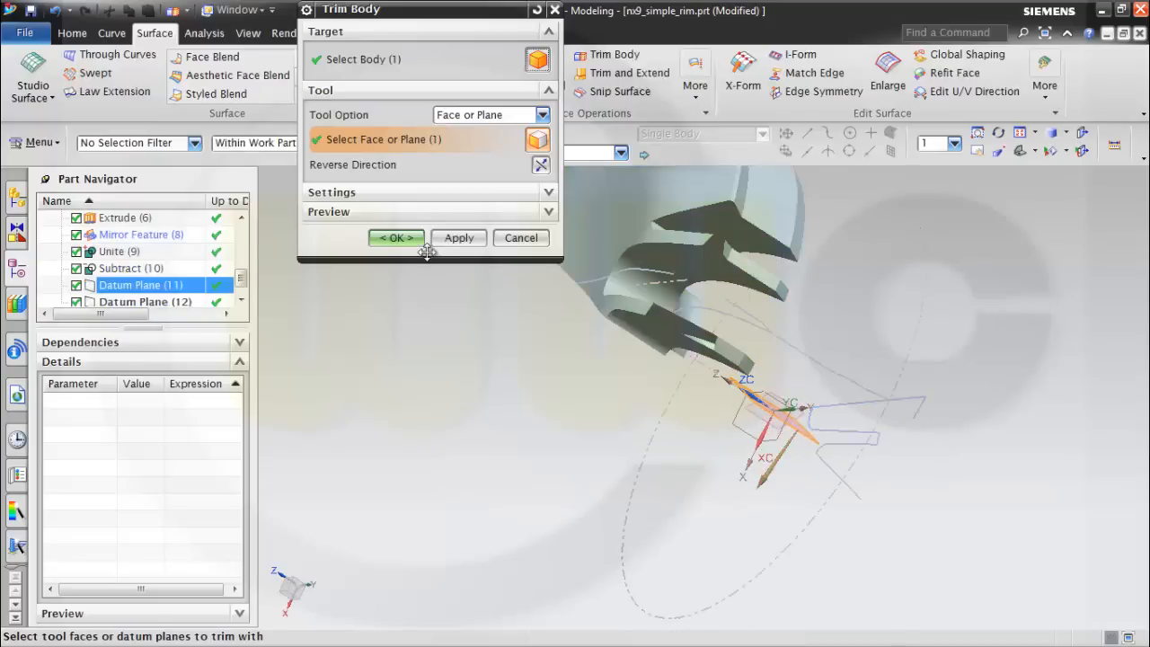
click(458, 238)
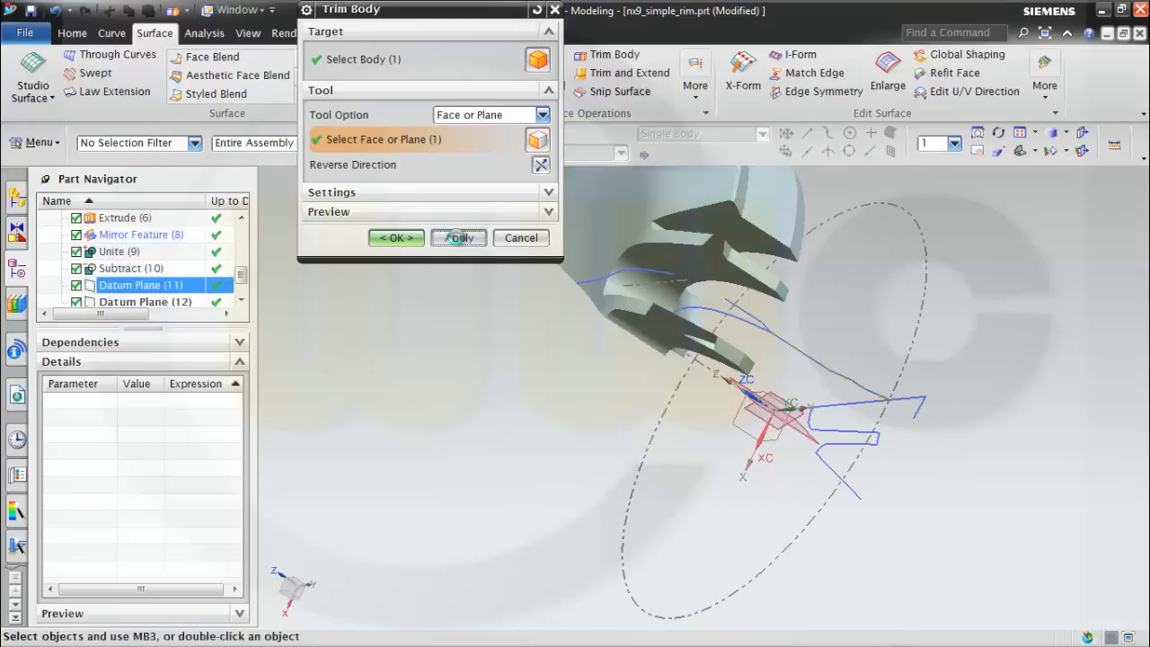
- Trim the remaining disc body with Datum Plane (12), reversing the trim direction to keep the forked spoke wedge between both angled planes
click(649, 187)
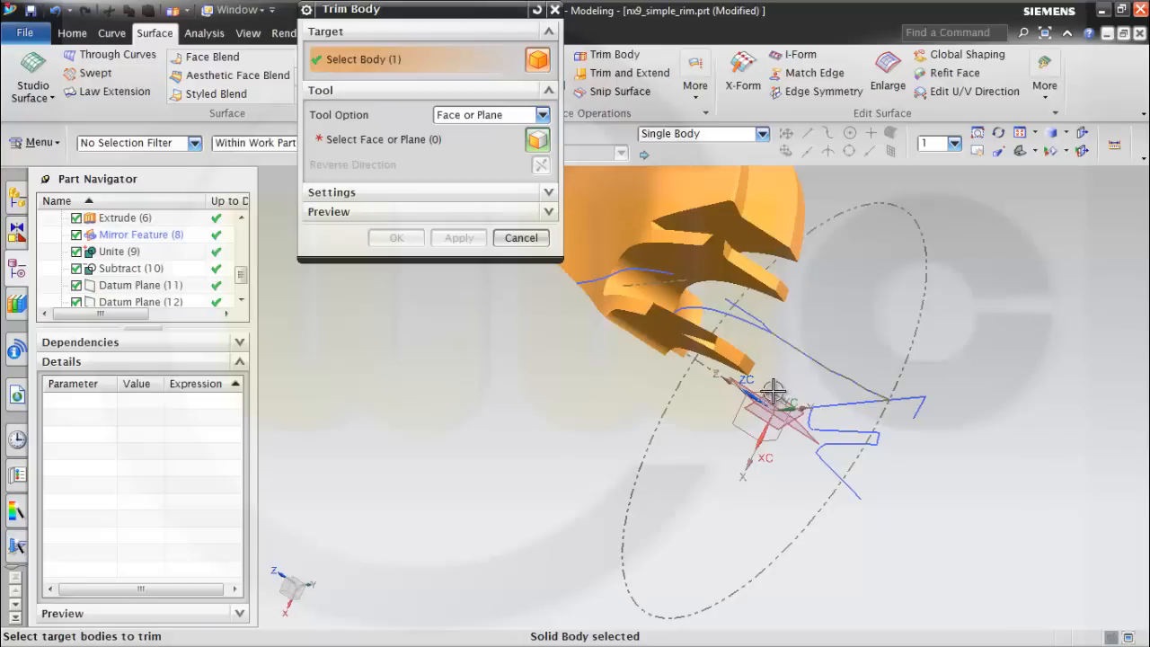
click(402, 140)
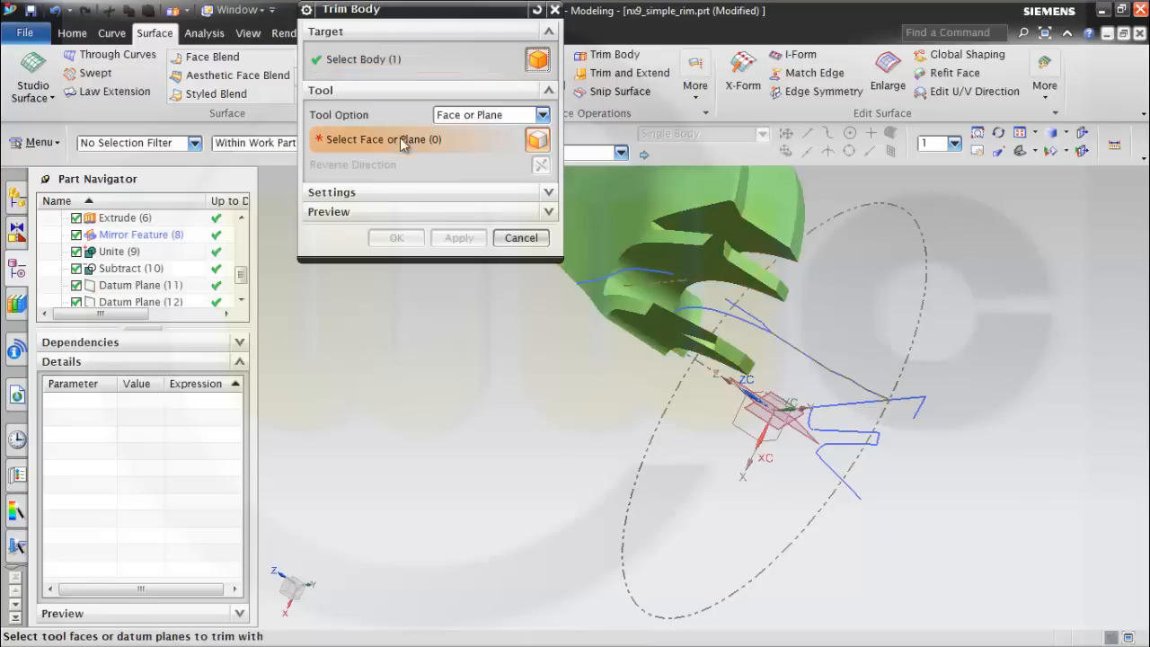
click(772, 395)
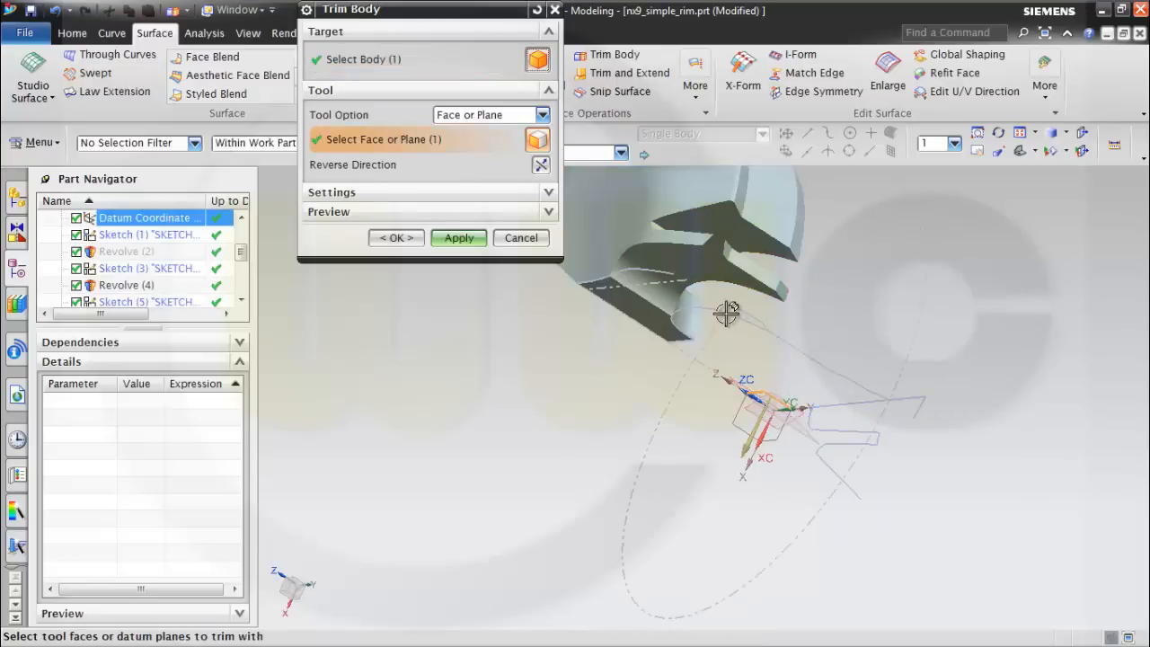
click(540, 166)
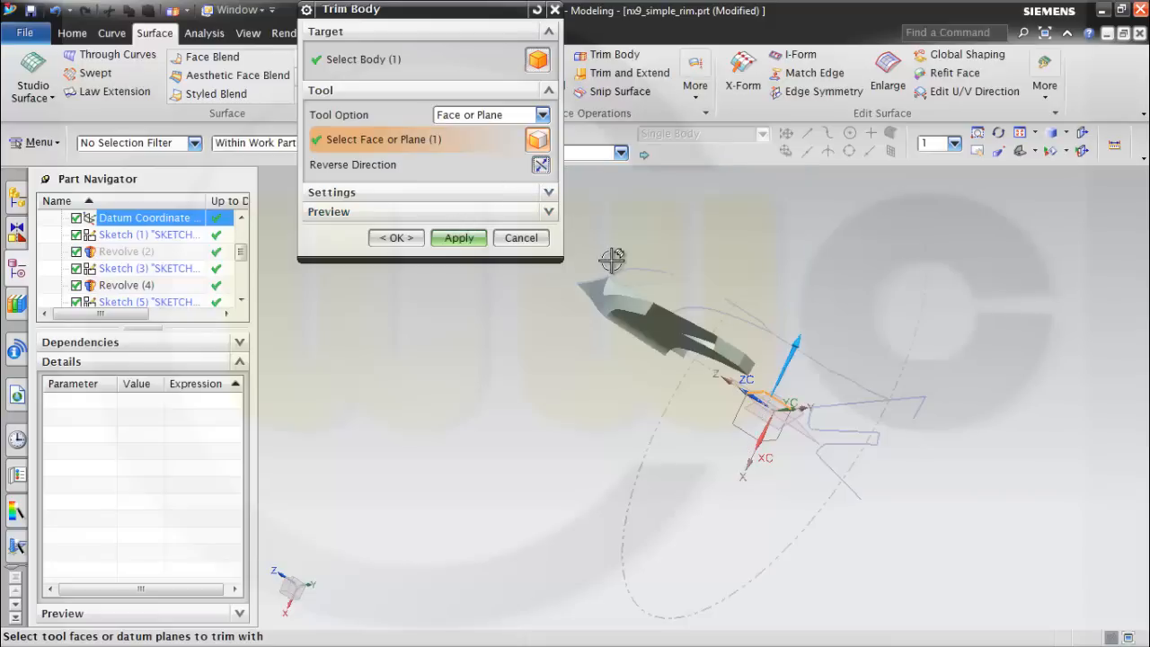
middle_drag(610, 260, 633, 283)
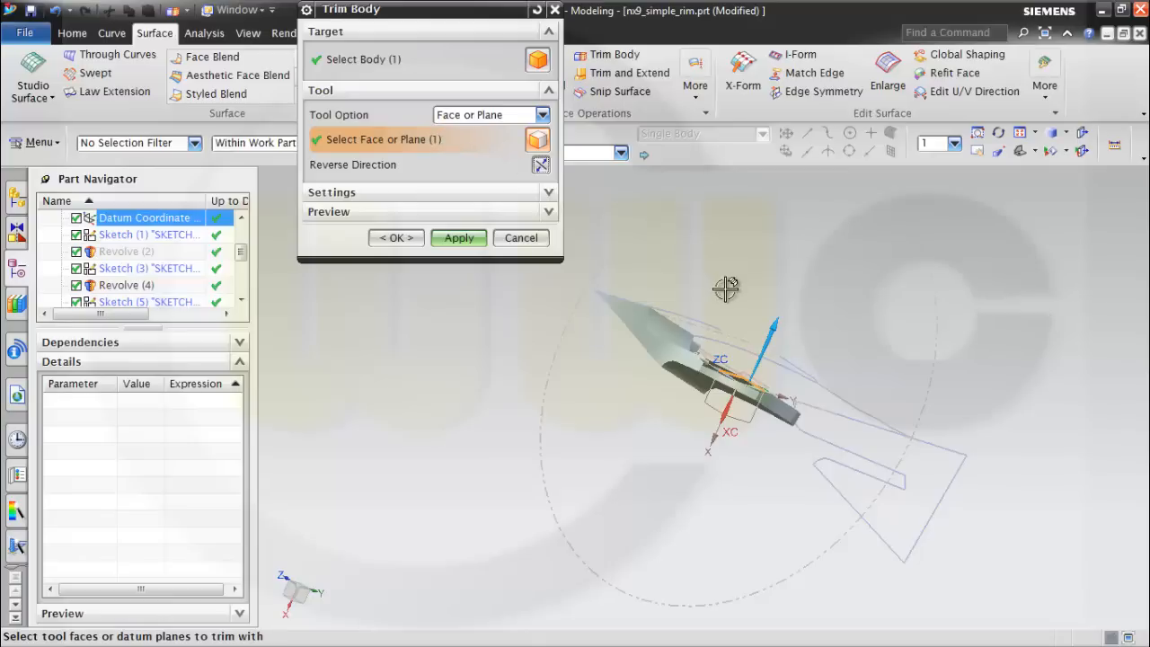
mouse_move(725, 287)
middle_down()
mouse_move(735, 296)
mouse_move(727, 290)
middle_up()
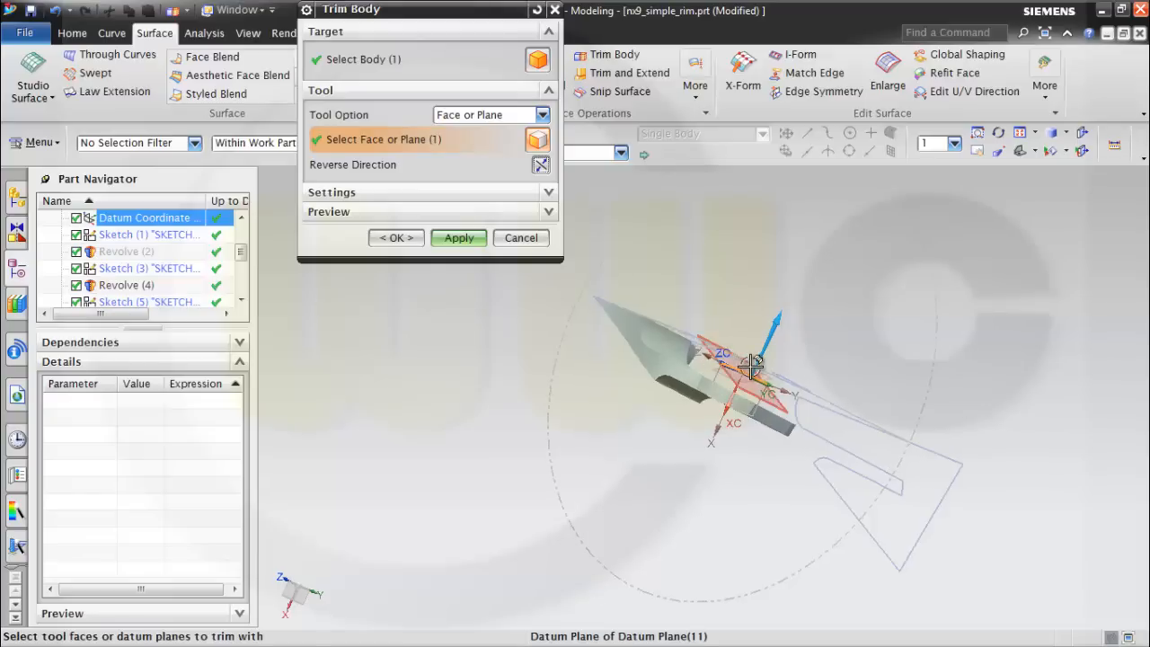
scroll(752, 366, up, 4)
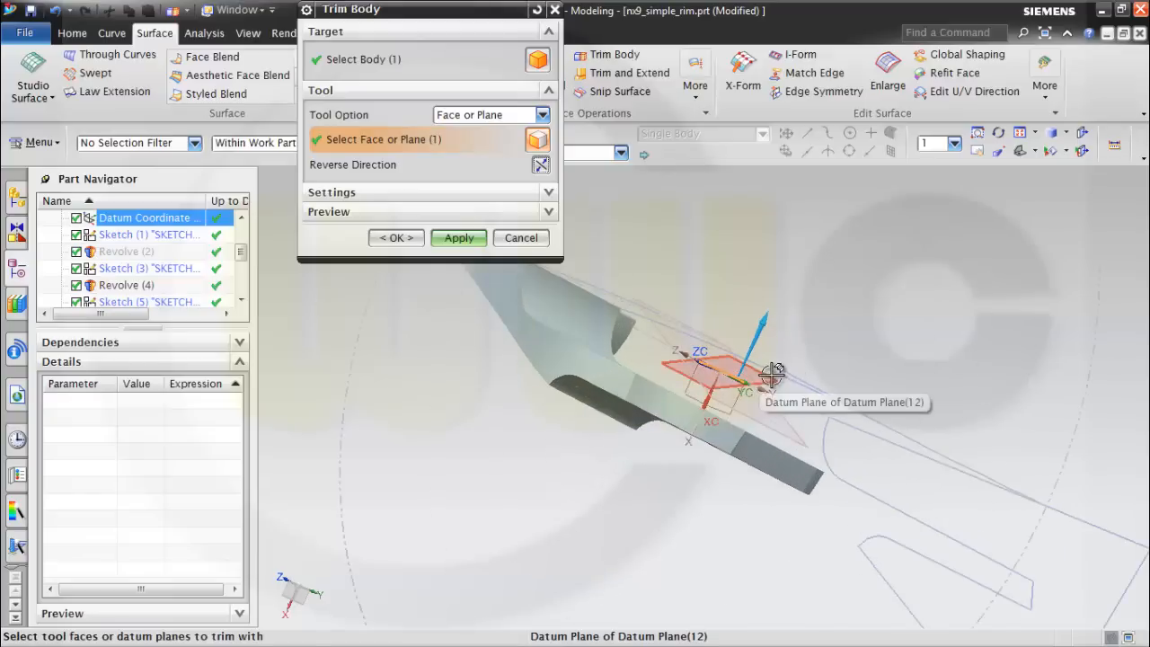
click(772, 372)
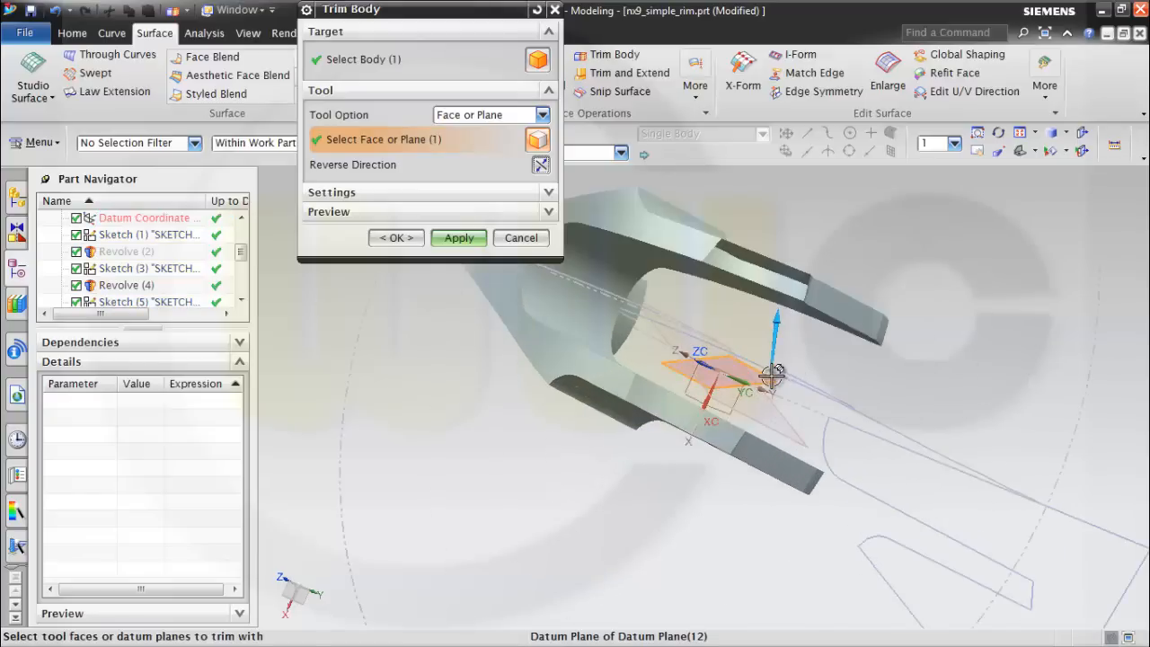
click(415, 241)
- Pattern the spoke wedge body in a circular layout about the ZC axis with Pattern Geometry, using count 8 and a 360 deg span
scroll(548, 267, down, 4)
mouse_move(623, 286)
middle_down()
mouse_move(571, 237)
mouse_move(531, 320)
mouse_move(680, 254)
mouse_move(632, 225)
mouse_move(647, 257)
mouse_move(665, 230)
mouse_move(671, 249)
mouse_move(659, 234)
middle_up()
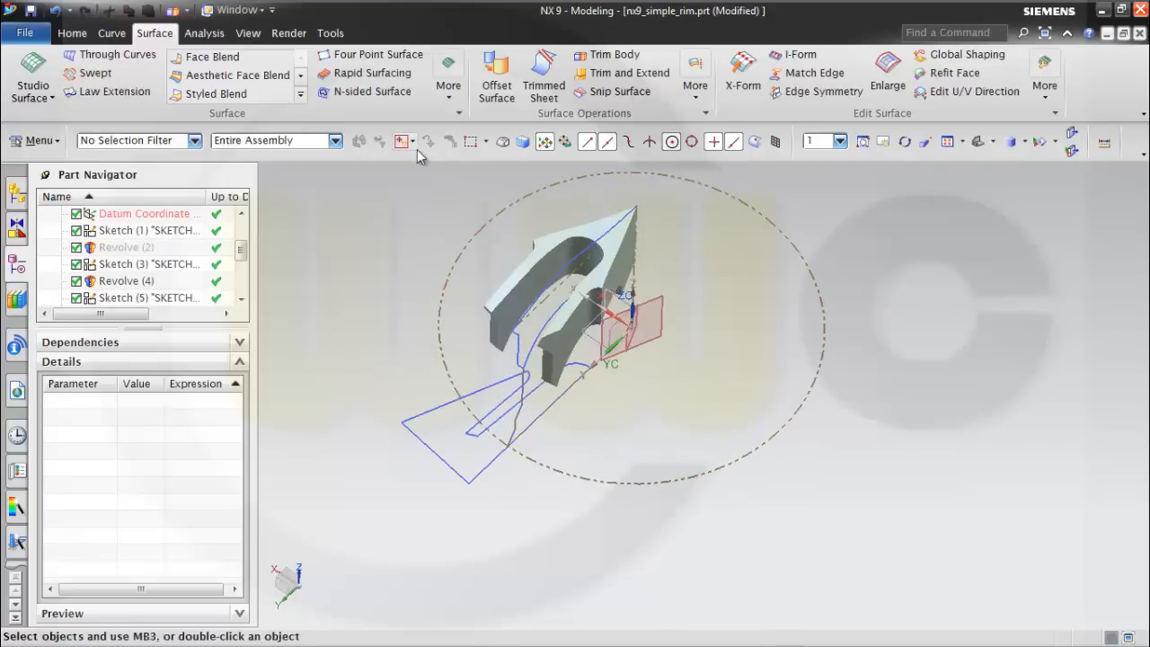
click(83, 38)
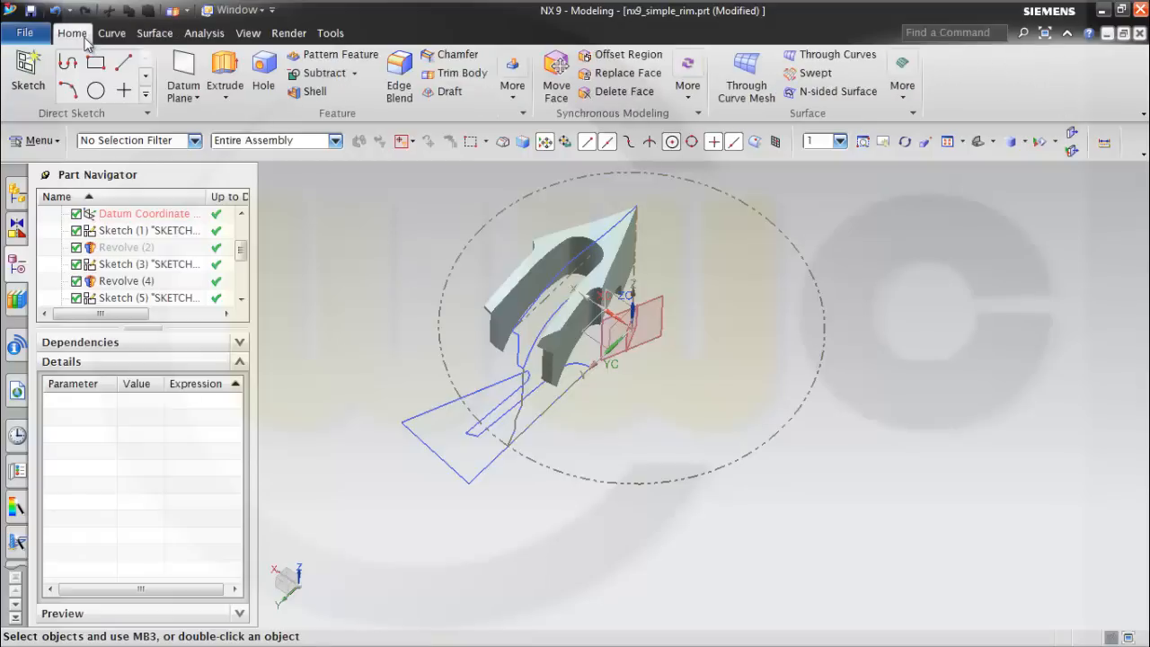
click(517, 105)
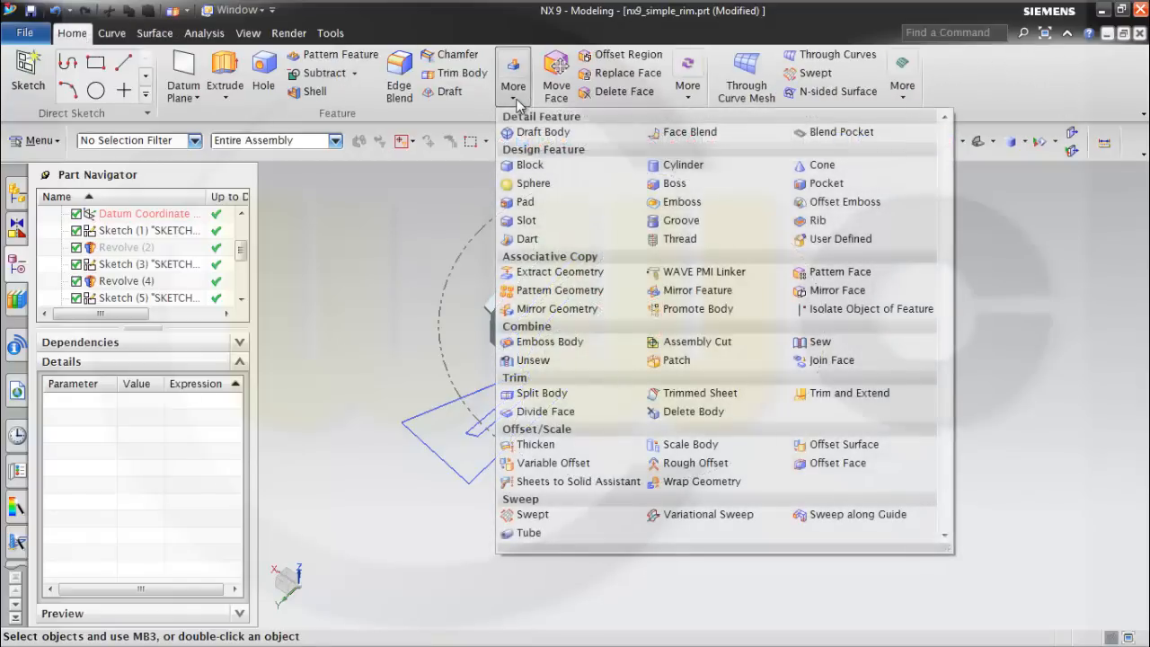
click(581, 290)
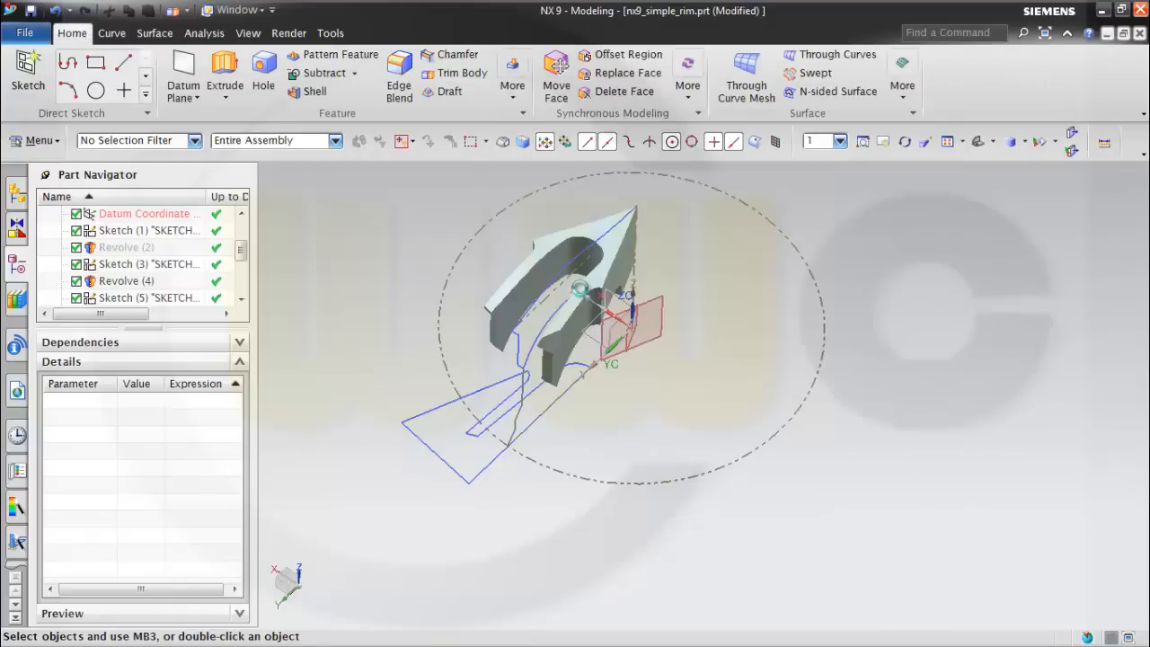
click(593, 274)
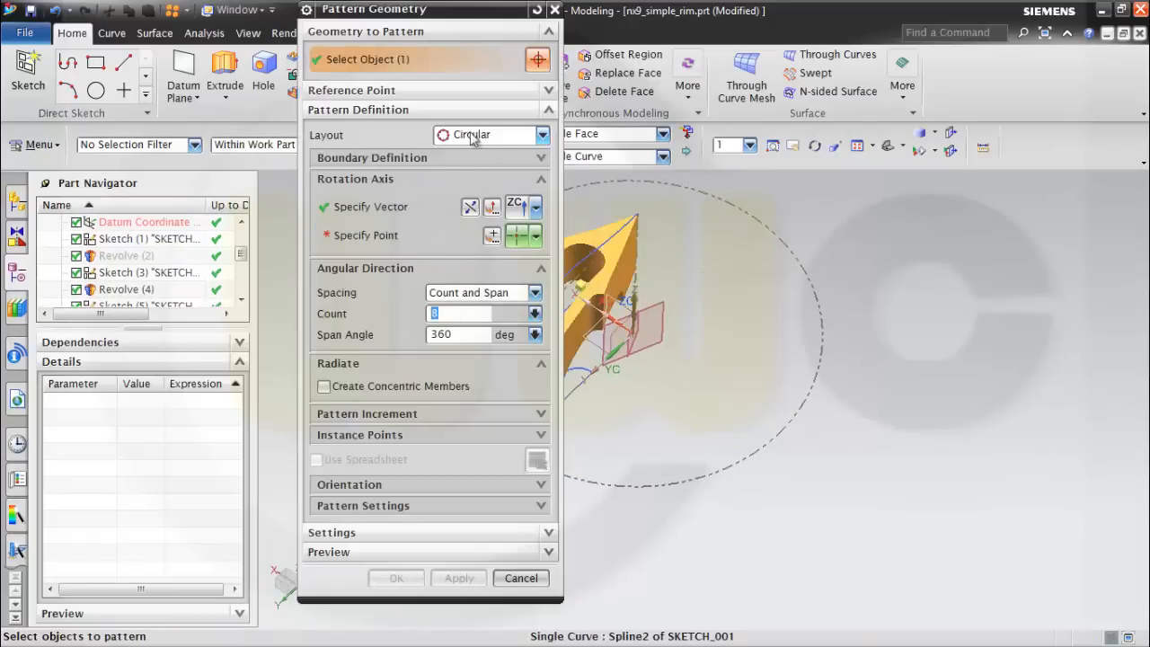
click(492, 236)
click(457, 317)
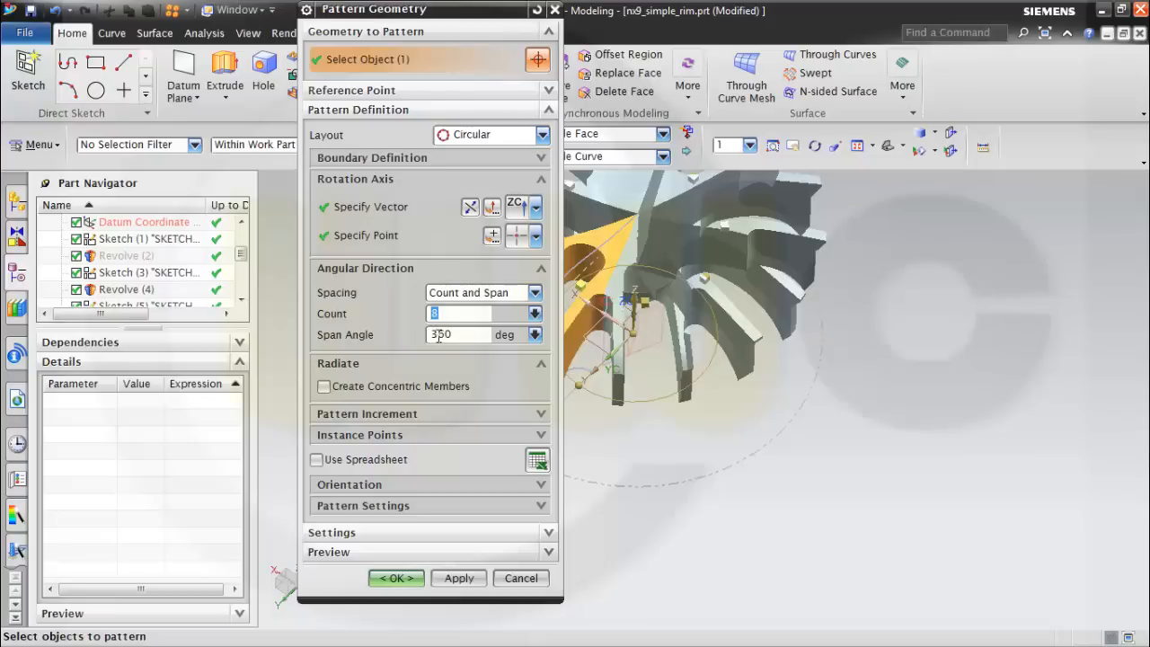
click(399, 577)
- Make Trim Body (14) the current feature, rolling the model back to before the circular pattern
middle_drag(773, 342, 793, 354)
scroll(800, 303, down, 2)
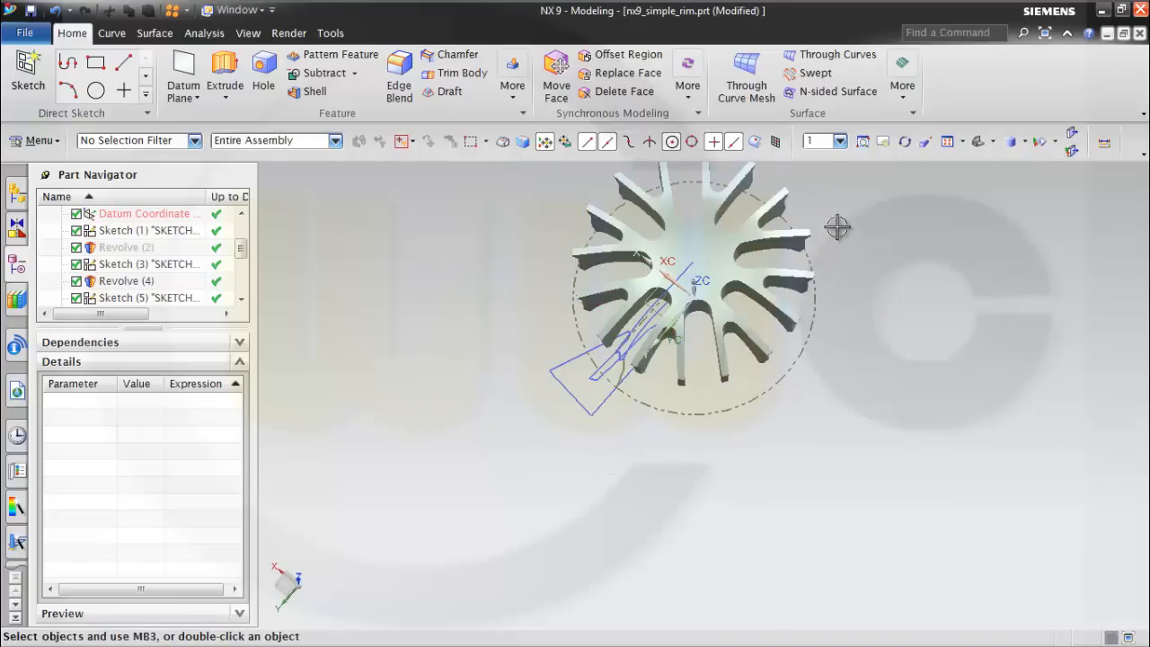
scroll(844, 189, up, 1)
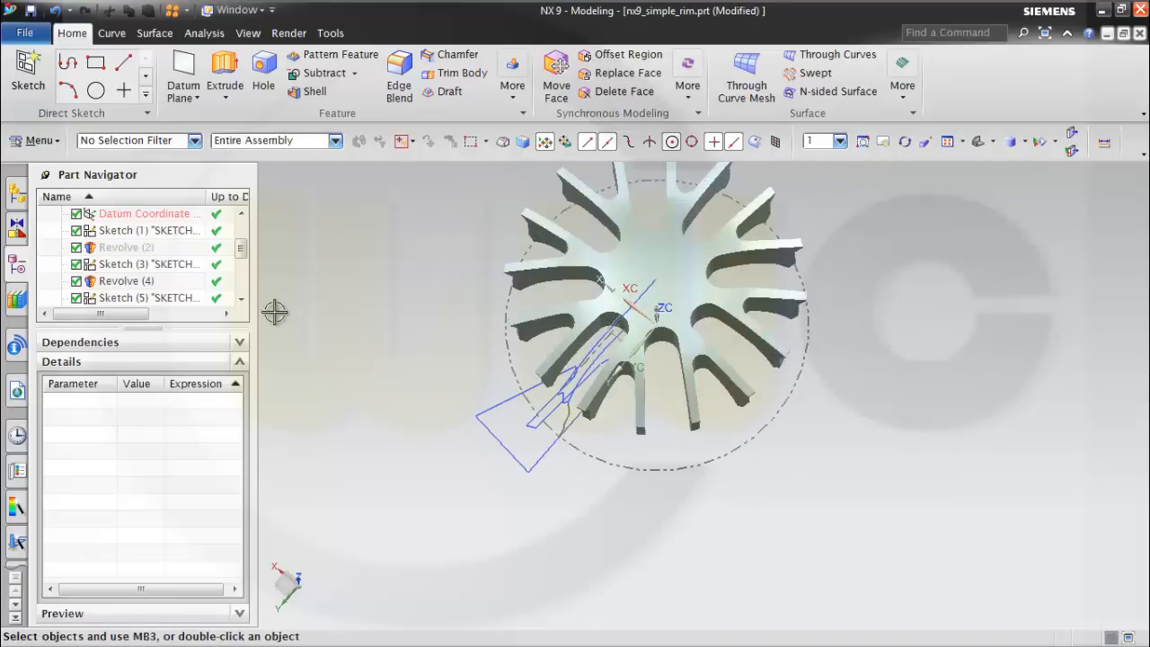
drag(242, 255, 250, 288)
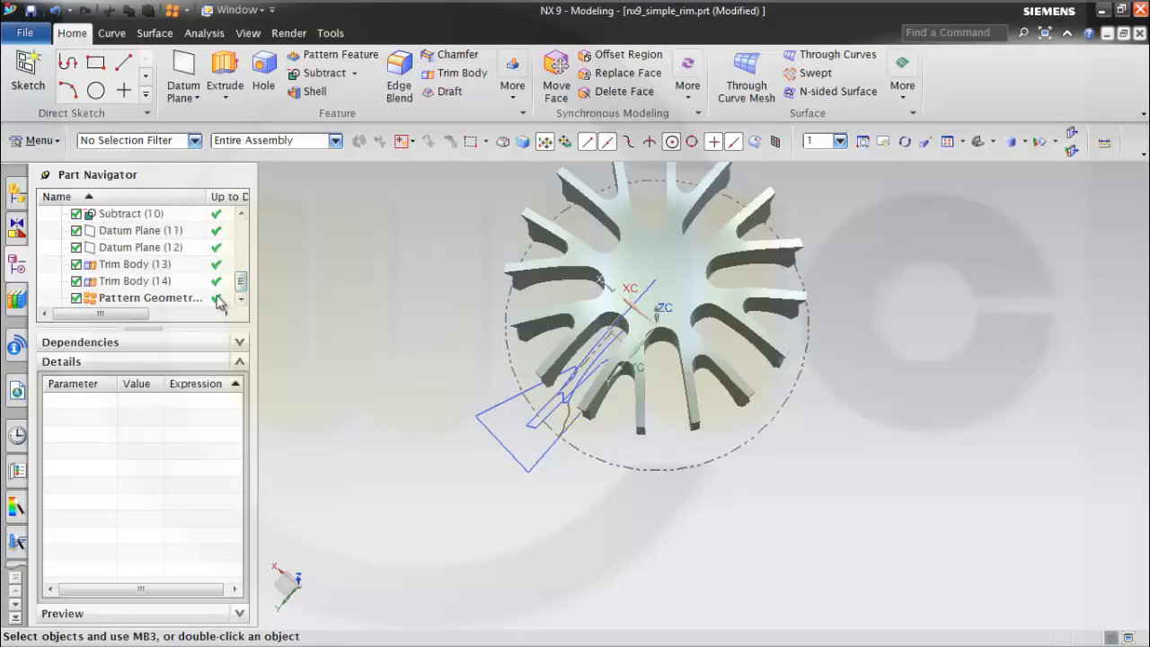
click(163, 283)
right_click(162, 285)
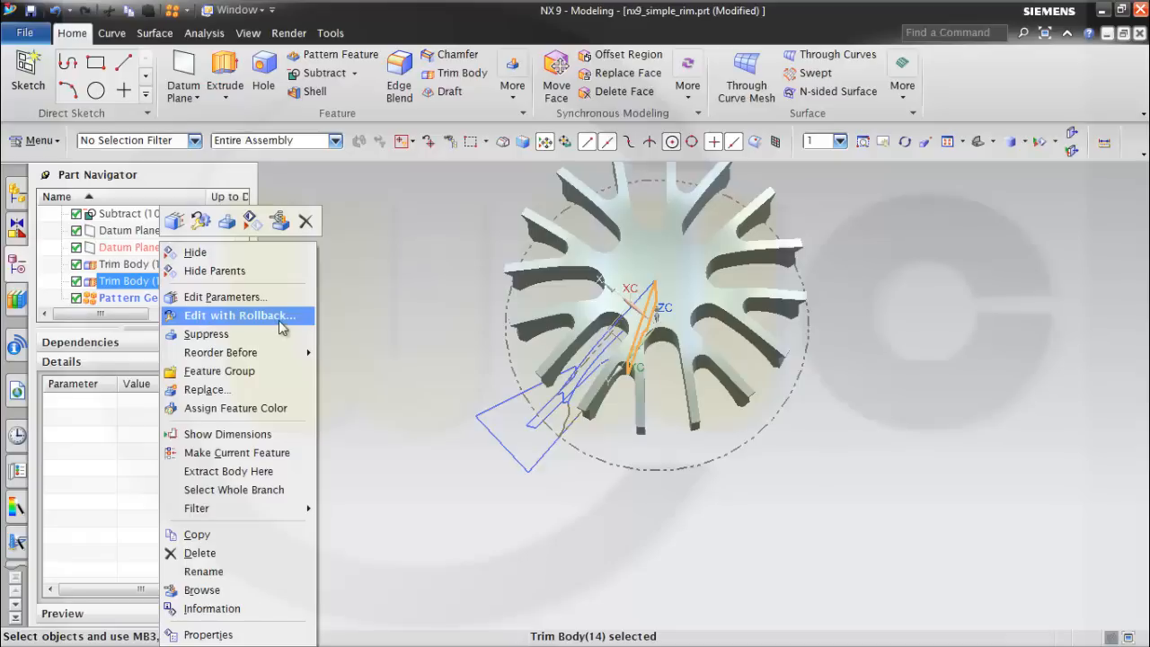
click(287, 452)
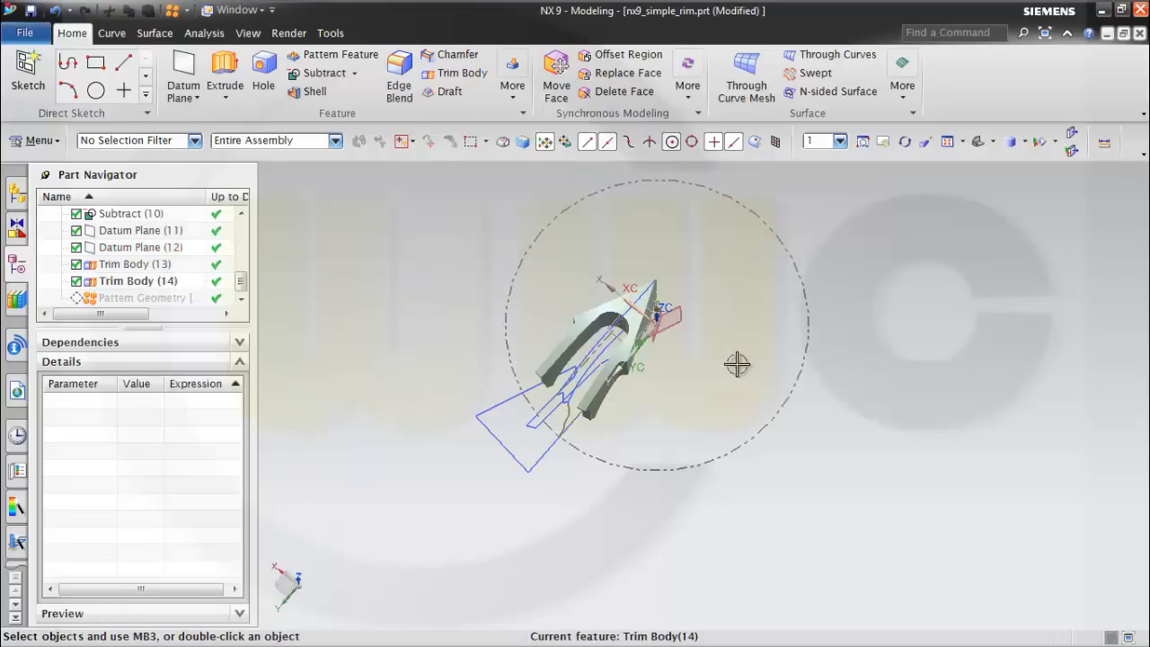
- Blend the long front edges of both spoke legs and the U-shaped slot edge between them with a 4 mm radius
scroll(736, 364, up, 6)
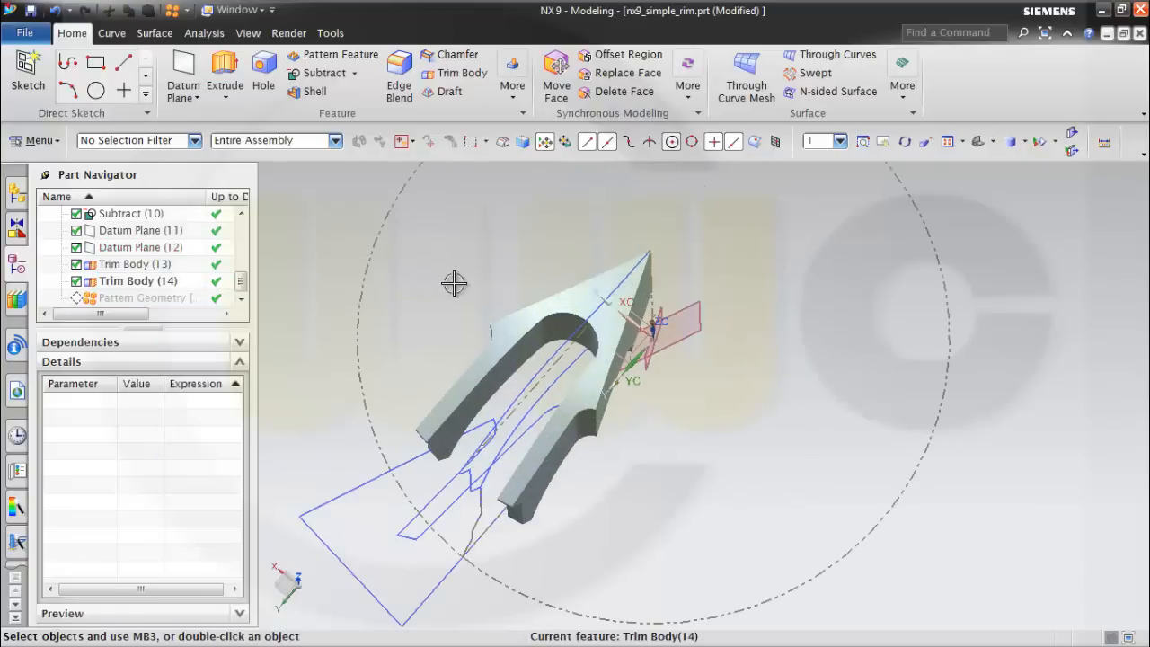
middle_drag(453, 283, 354, 166)
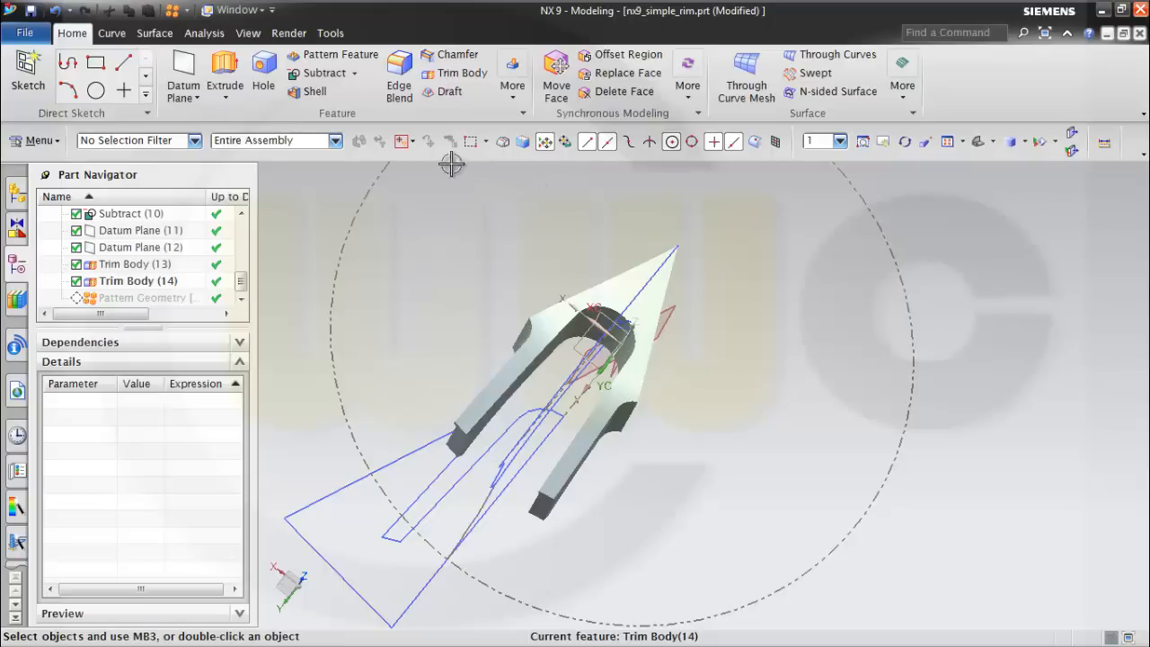
click(397, 72)
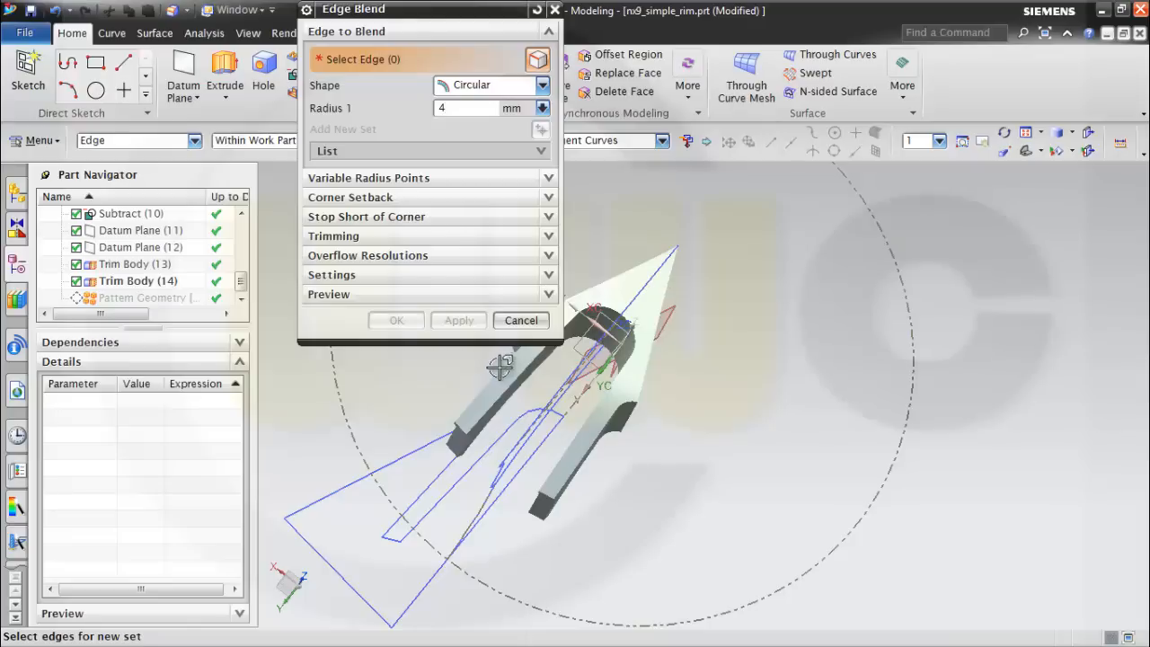
click(443, 438)
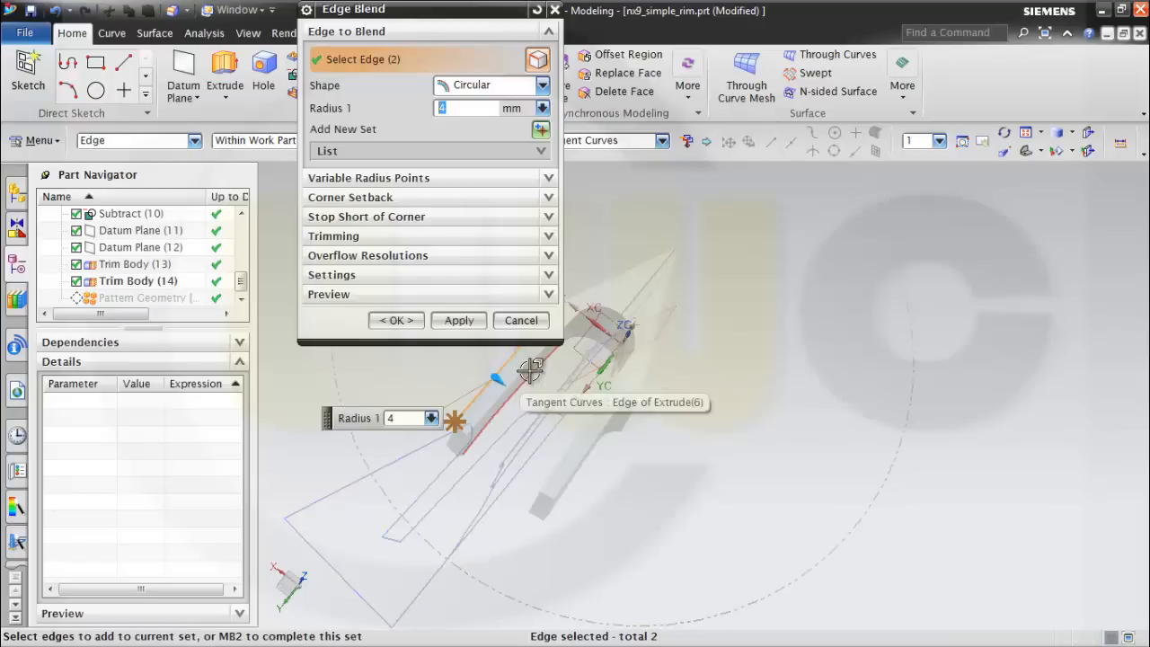
click(573, 443)
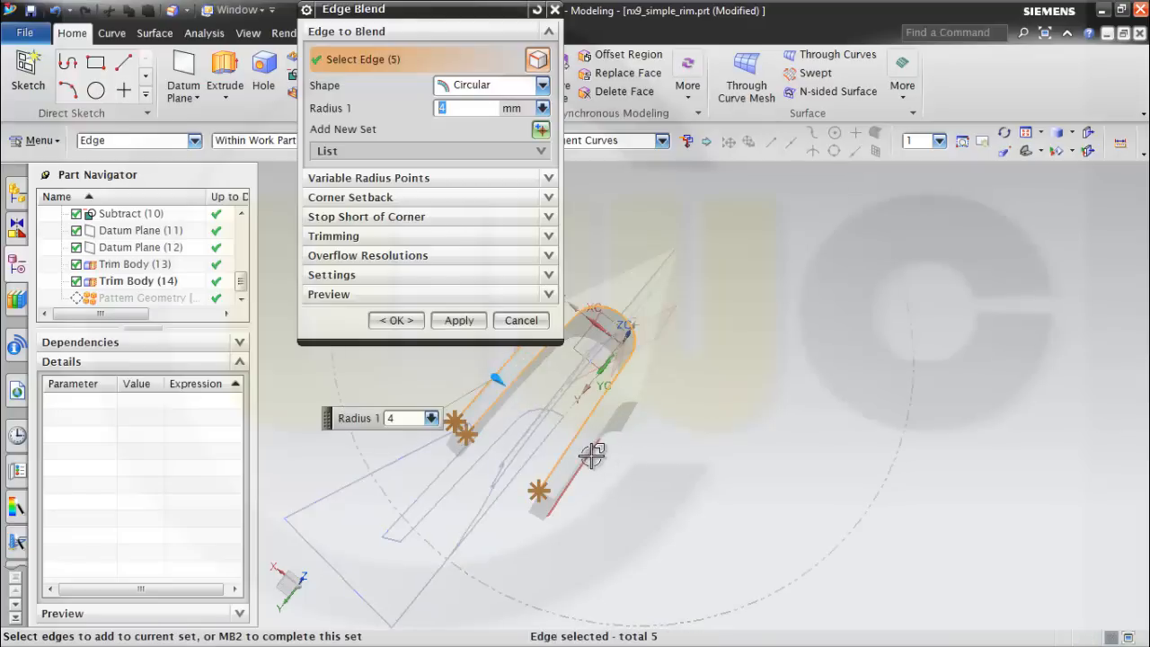
click(596, 457)
middle_drag(663, 475, 551, 431)
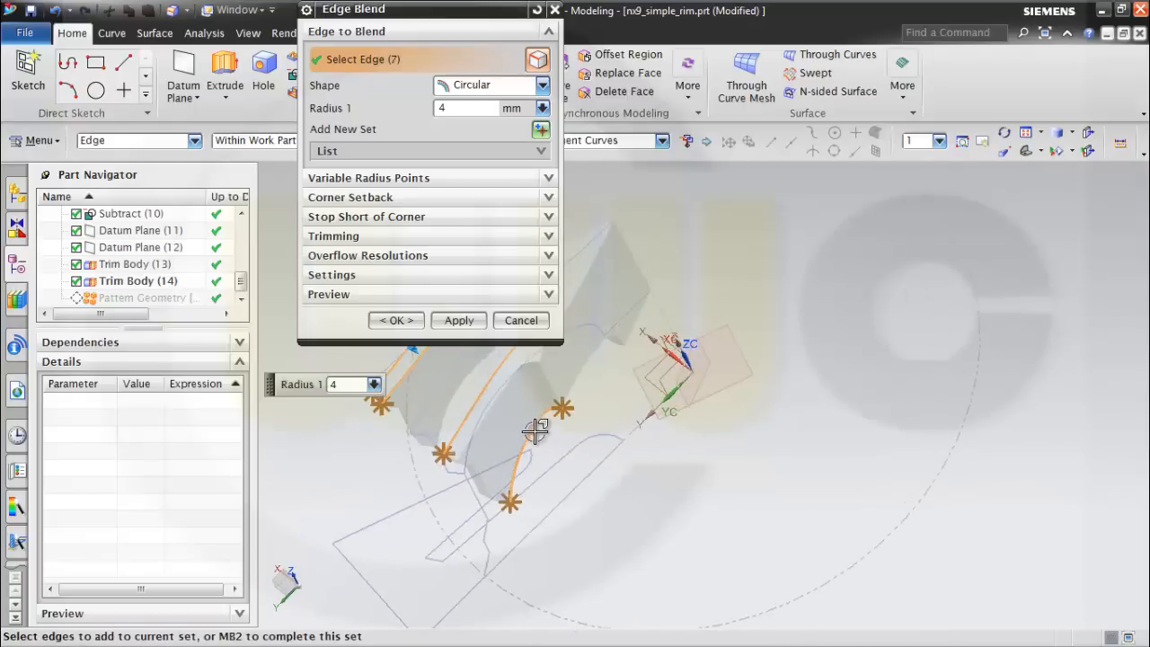
shift+click(528, 425)
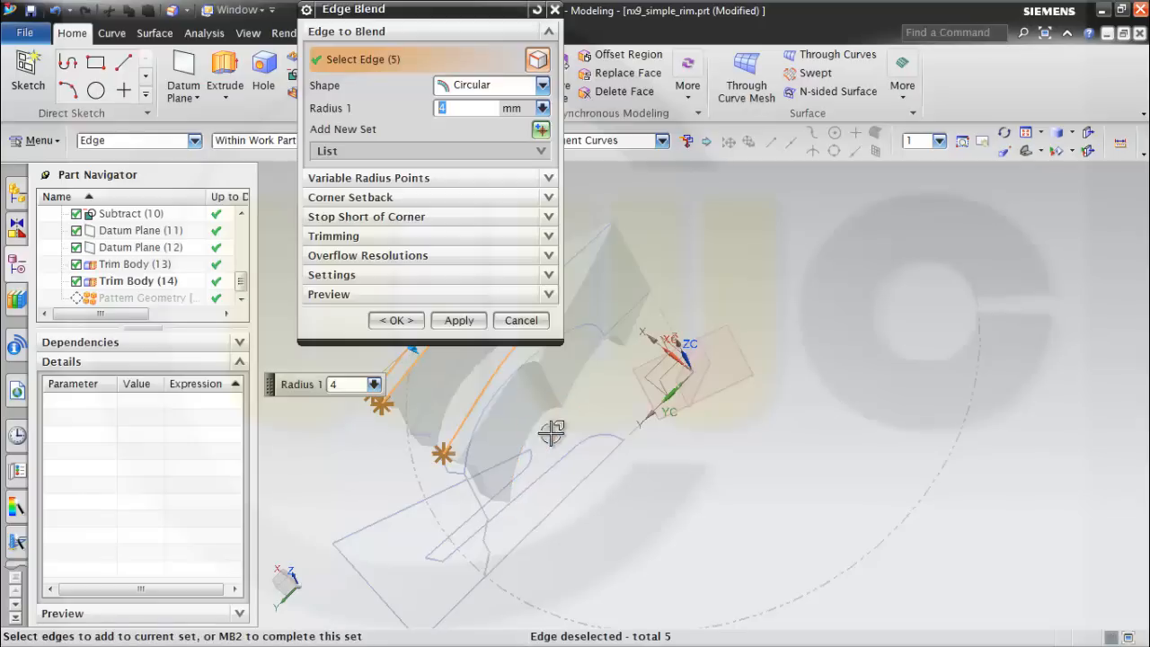
click(587, 452)
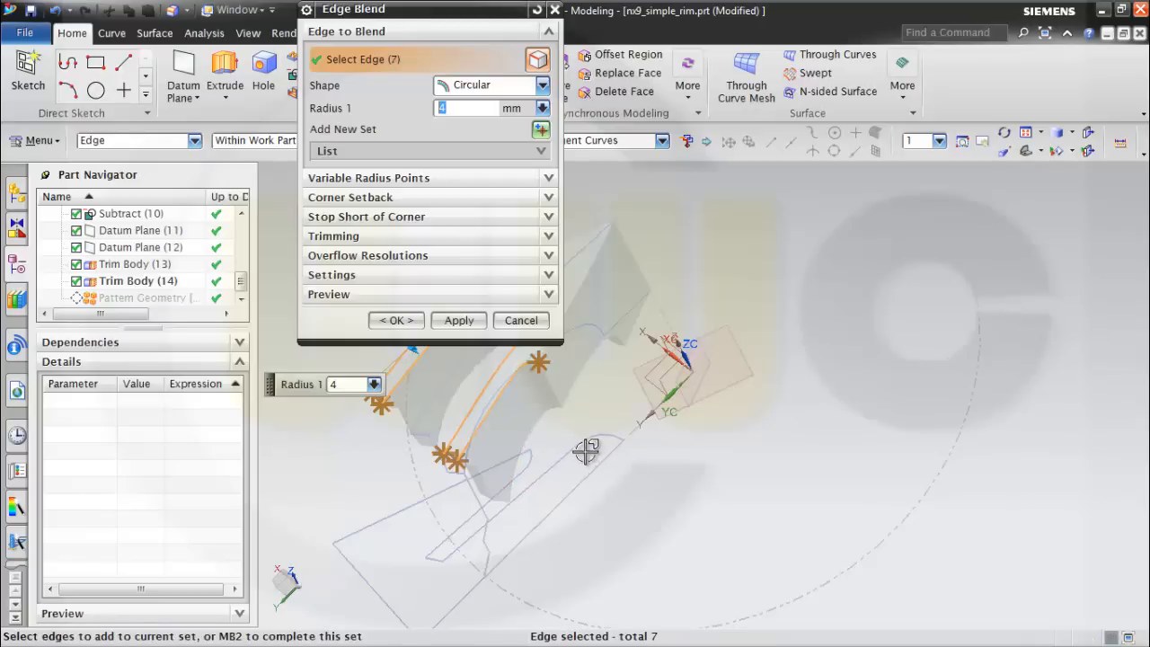
middle_drag(587, 451, 692, 481)
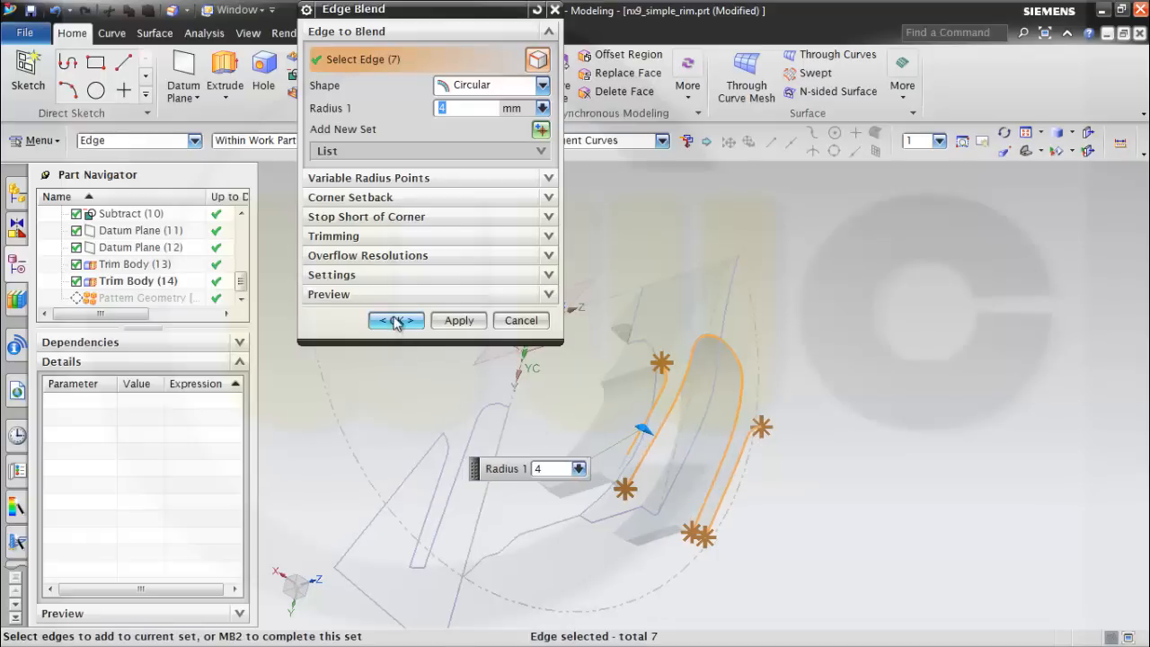
click(396, 321)
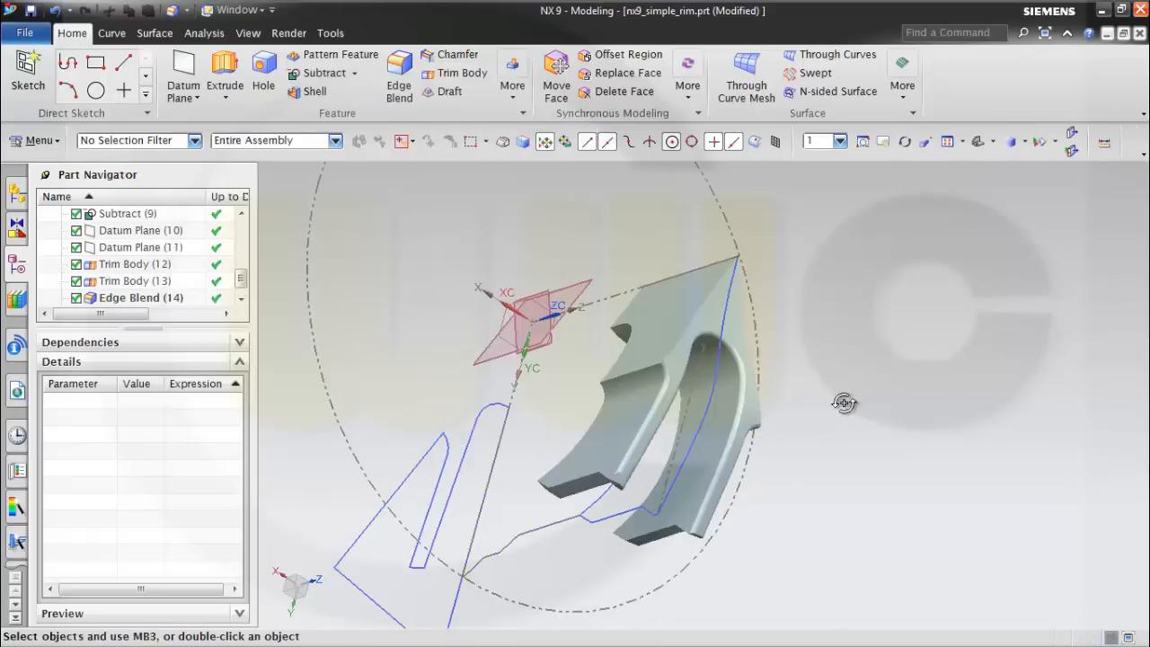
- Make the circular Pattern Geometry feature current again to roll the model forward past the edge blend
middle_drag(842, 400, 818, 377)
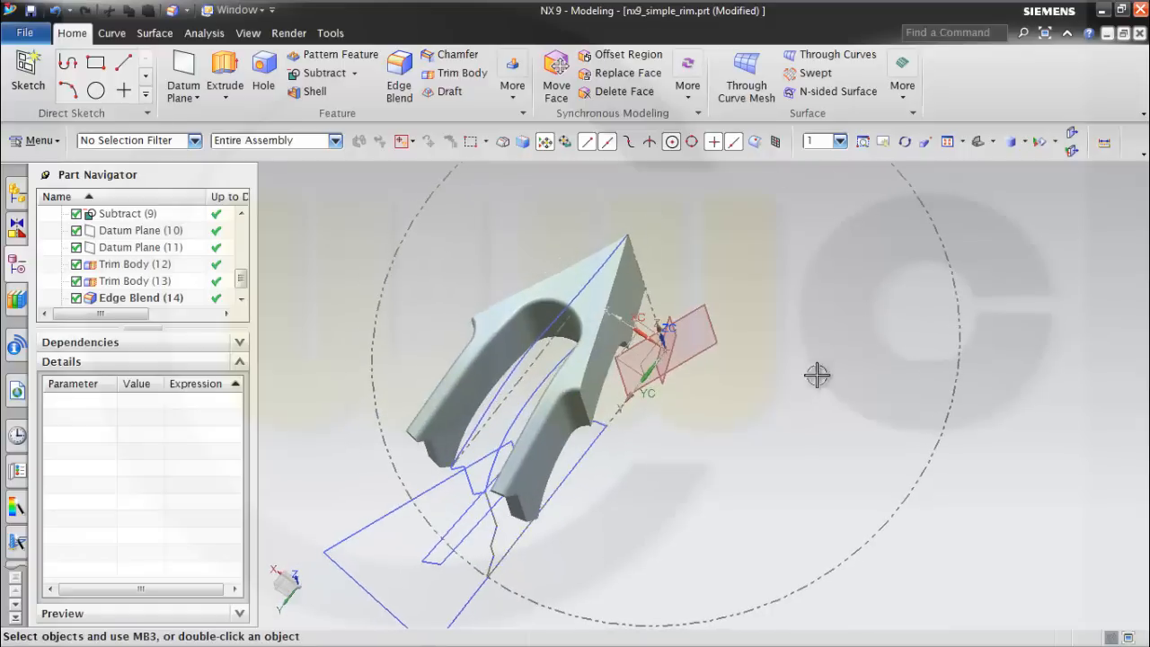
click(241, 297)
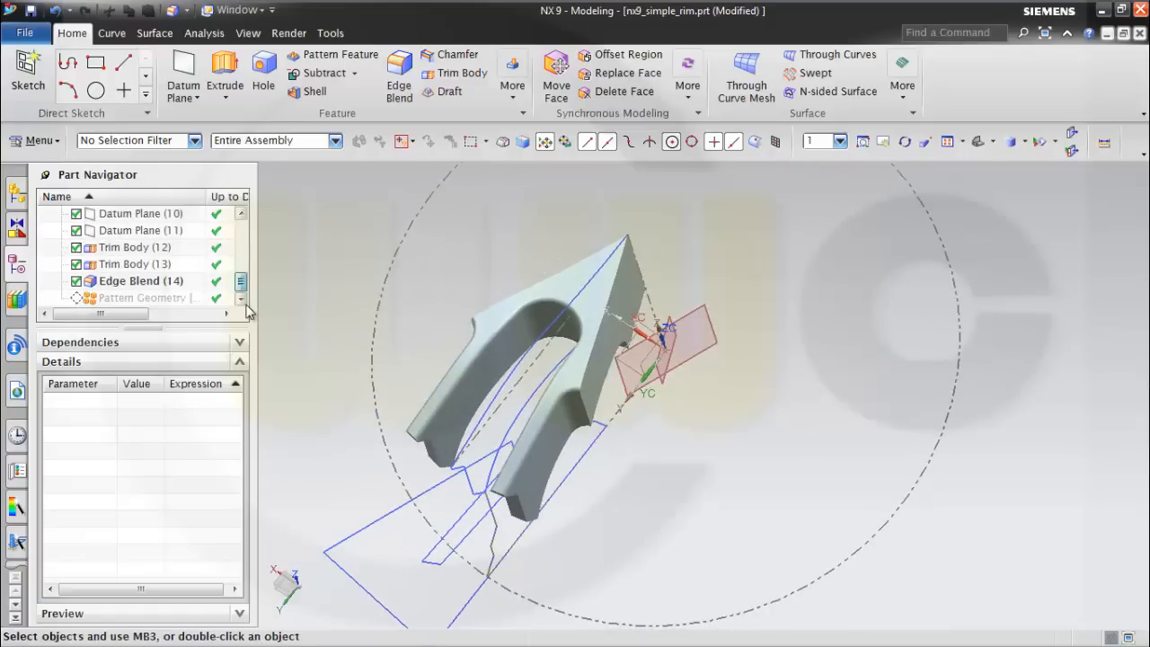
click(176, 301)
right_click(176, 301)
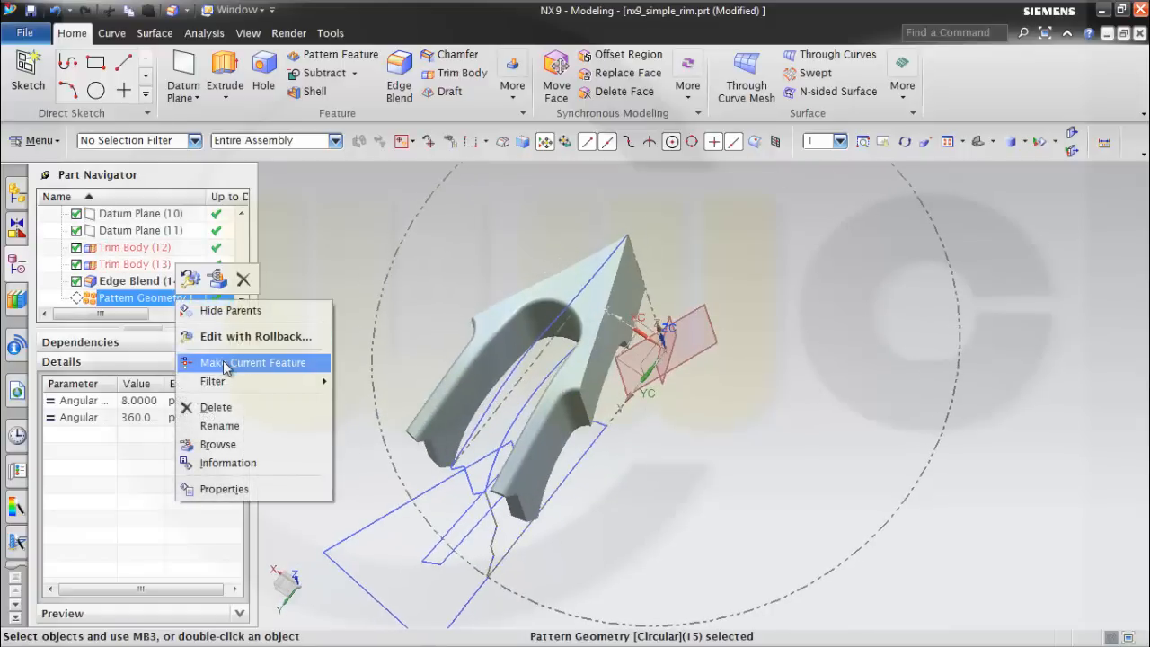
click(216, 361)
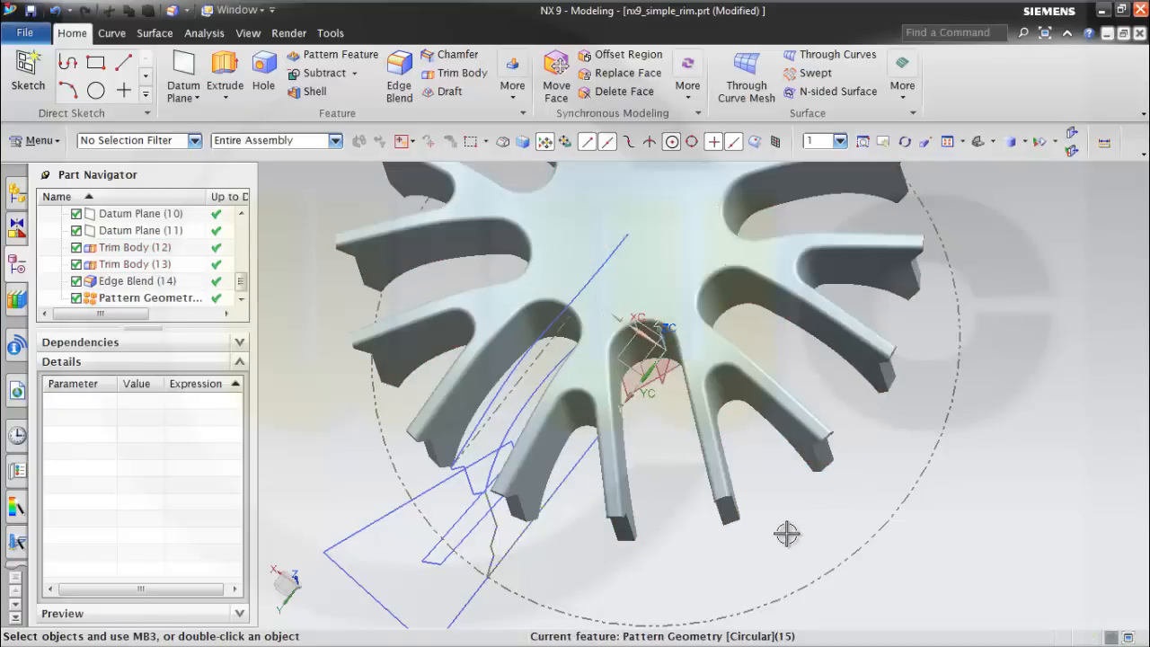
middle_drag(785, 526, 749, 370)
scroll(748, 366, down, 2)
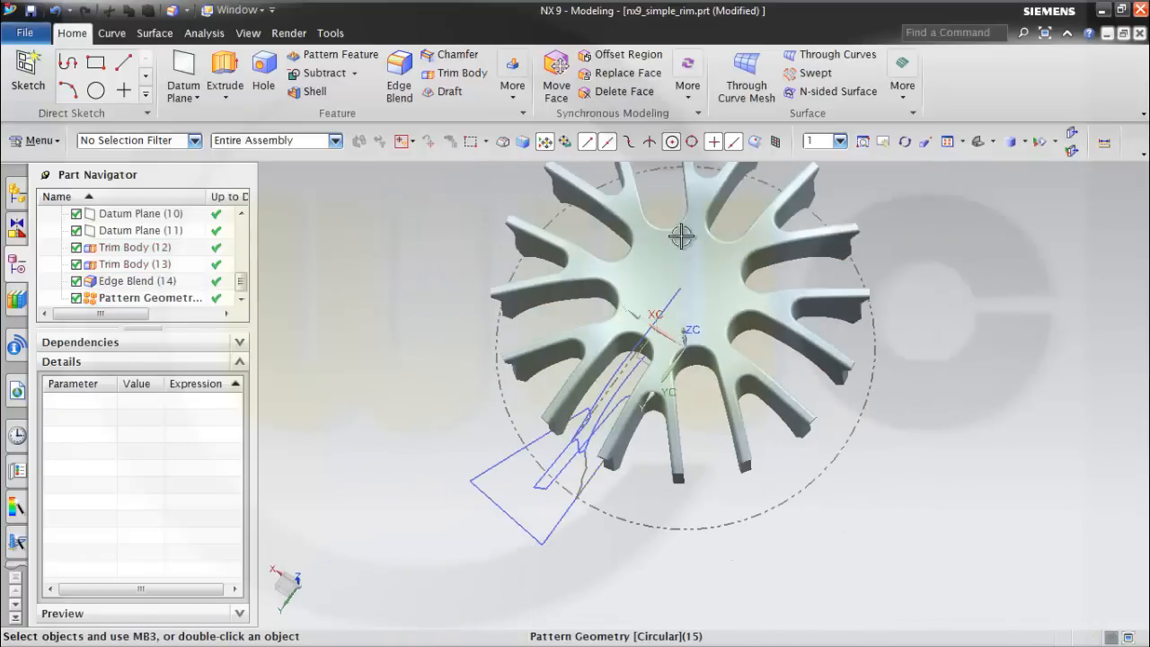
mouse_move(682, 237)
middle_down()
mouse_move(682, 279)
mouse_move(695, 229)
mouse_move(697, 348)
middle_up()
scroll(698, 231, down, 2)
click(703, 236)
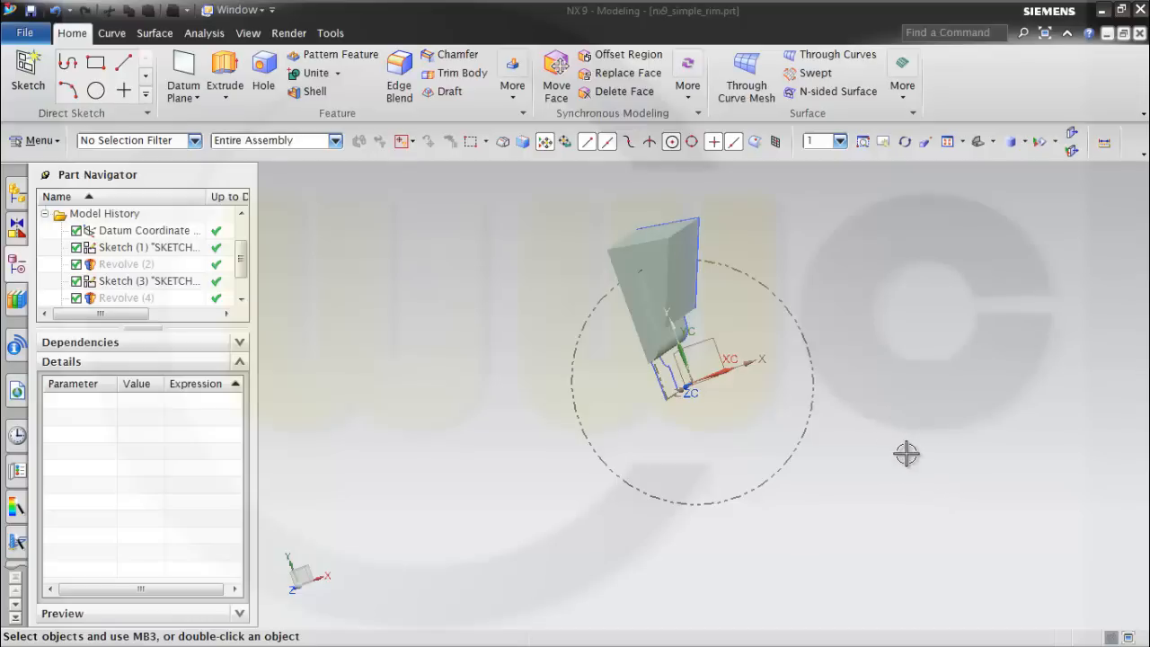
- Mirror Extrude (6) about the YZ plane of the datum coordinate system with Mirror Feature
mouse_move(827, 305)
middle_down()
mouse_move(842, 287)
mouse_move(832, 291)
middle_up()
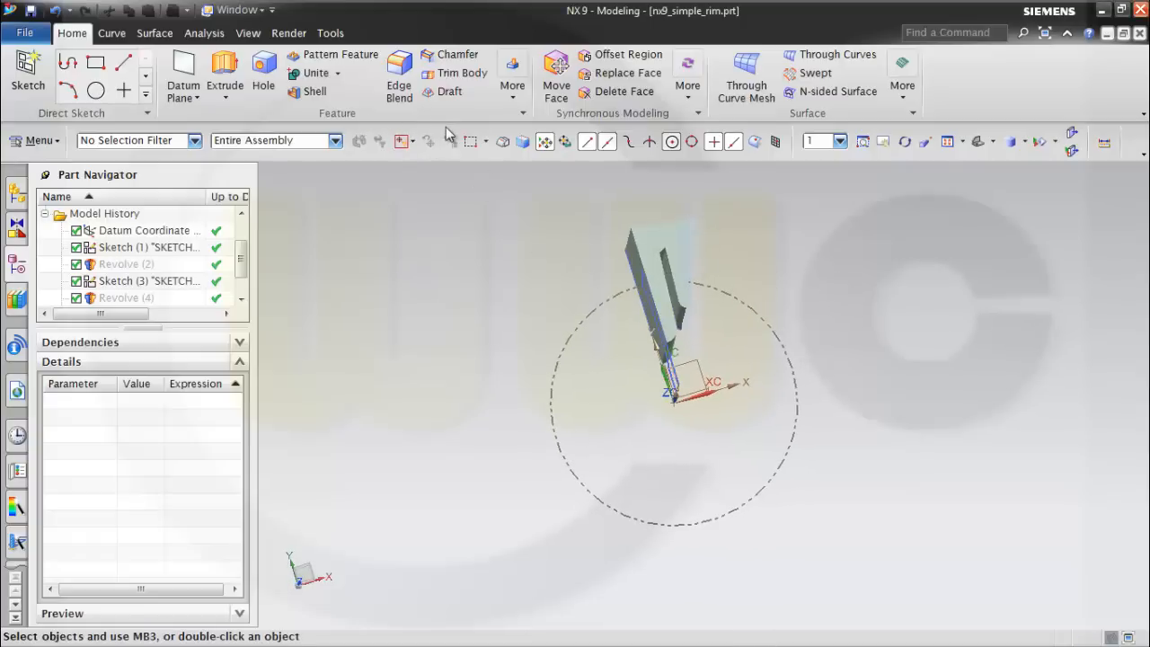
drag(242, 248, 243, 263)
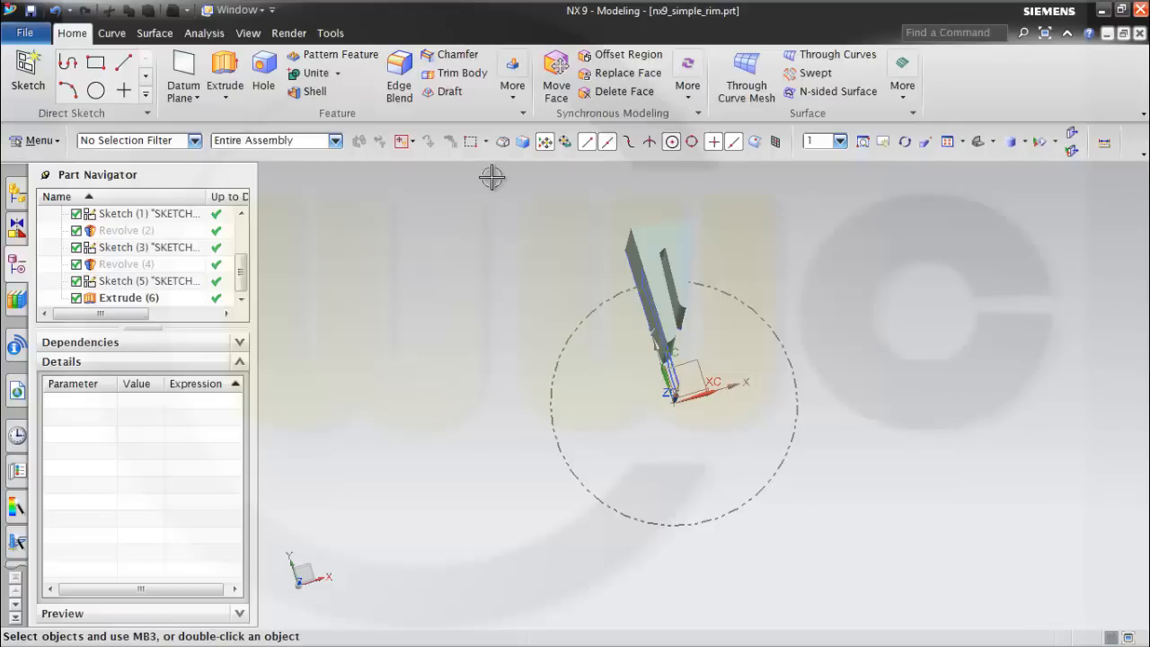
click(515, 99)
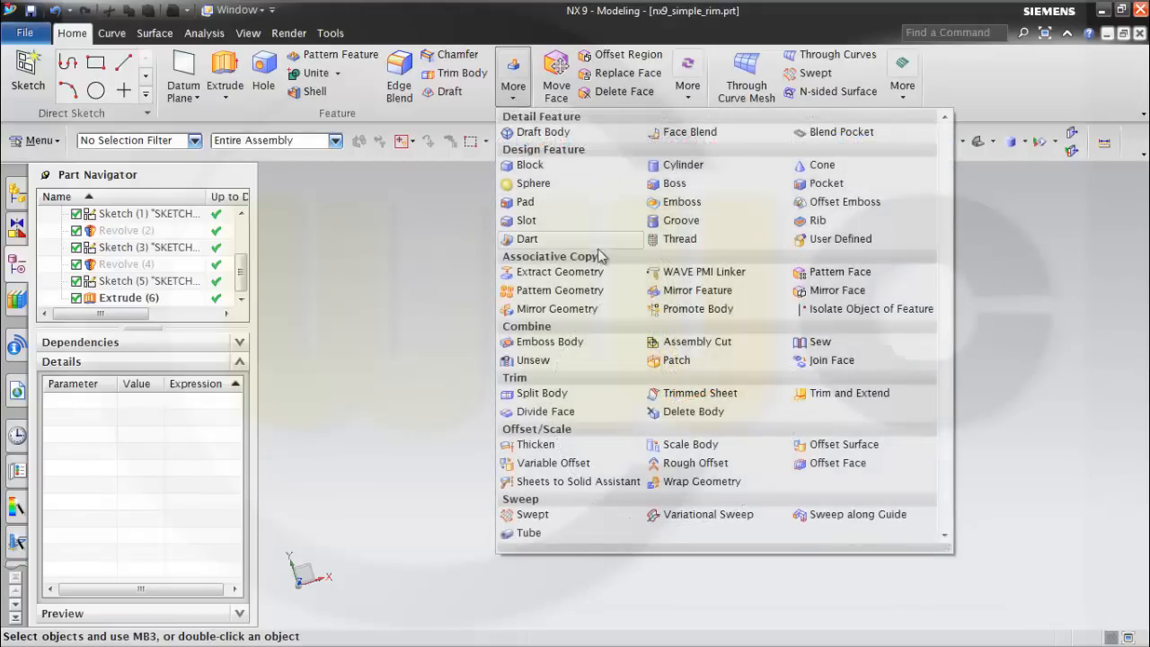
click(677, 296)
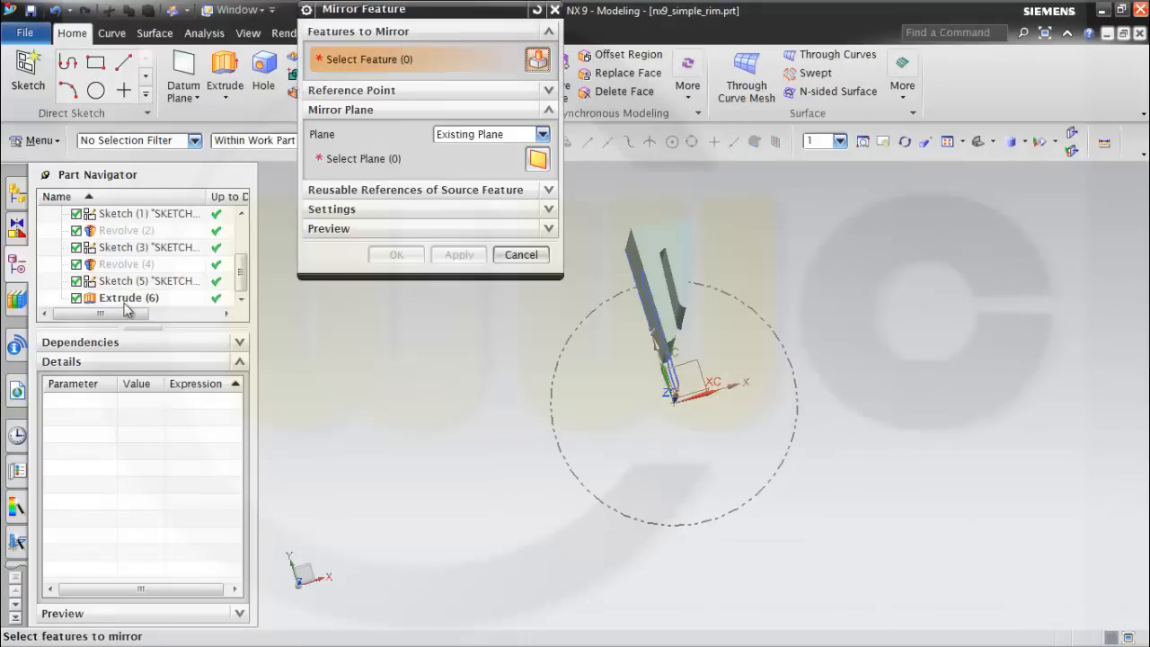
click(126, 302)
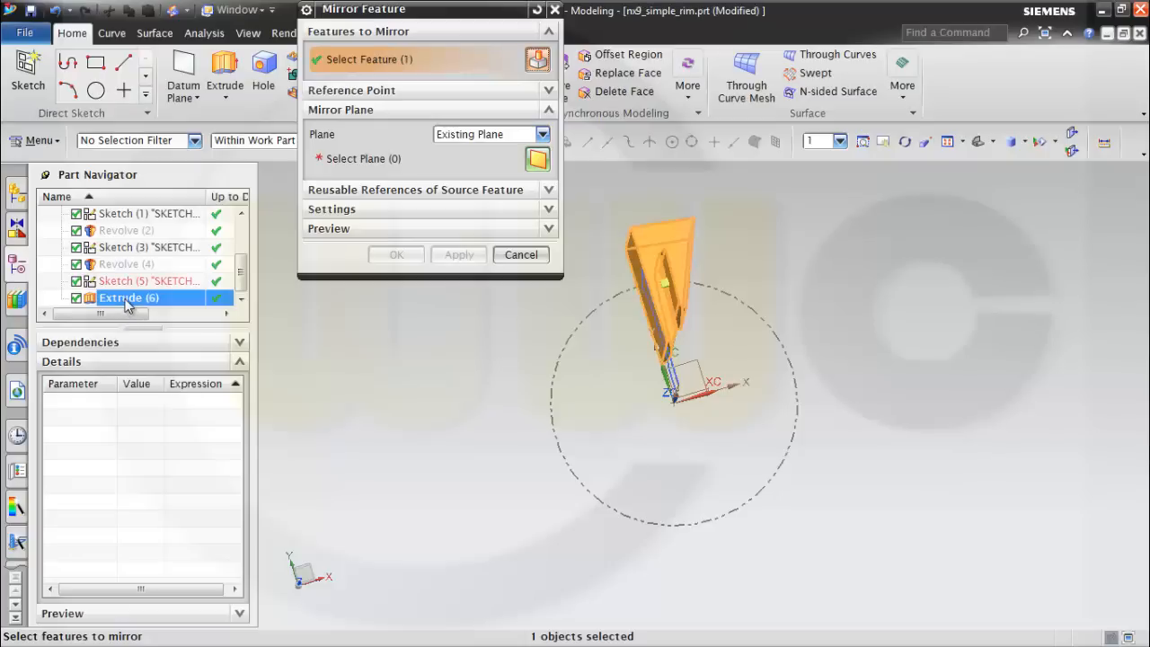
click(392, 170)
middle_drag(729, 456, 770, 413)
click(635, 404)
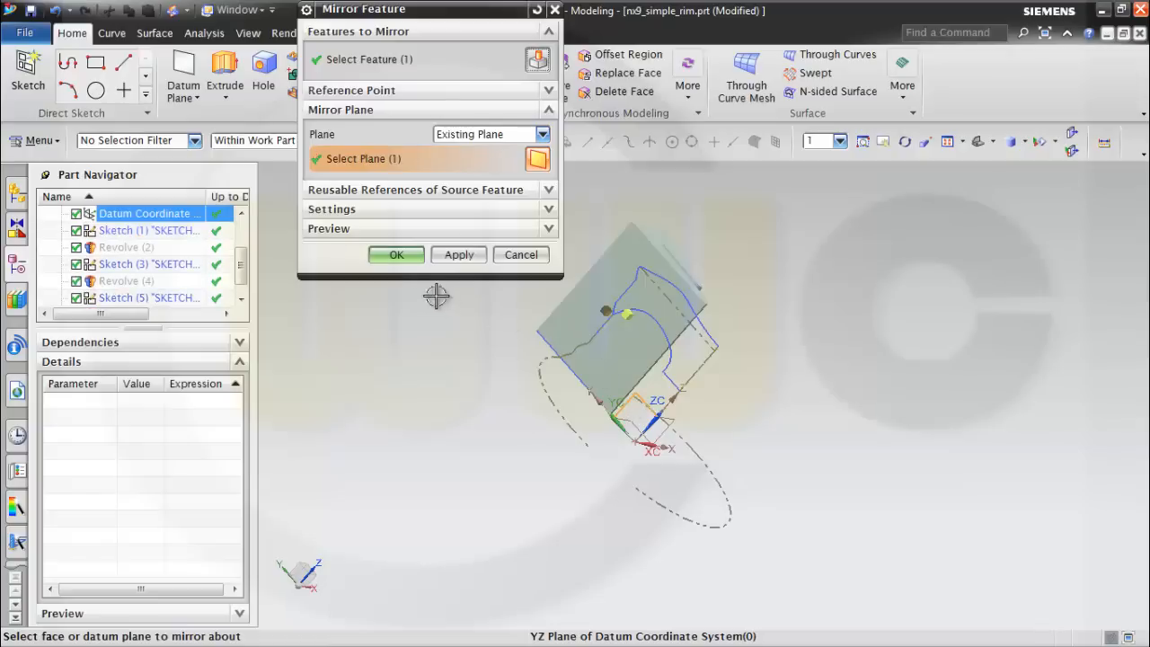
click(398, 256)
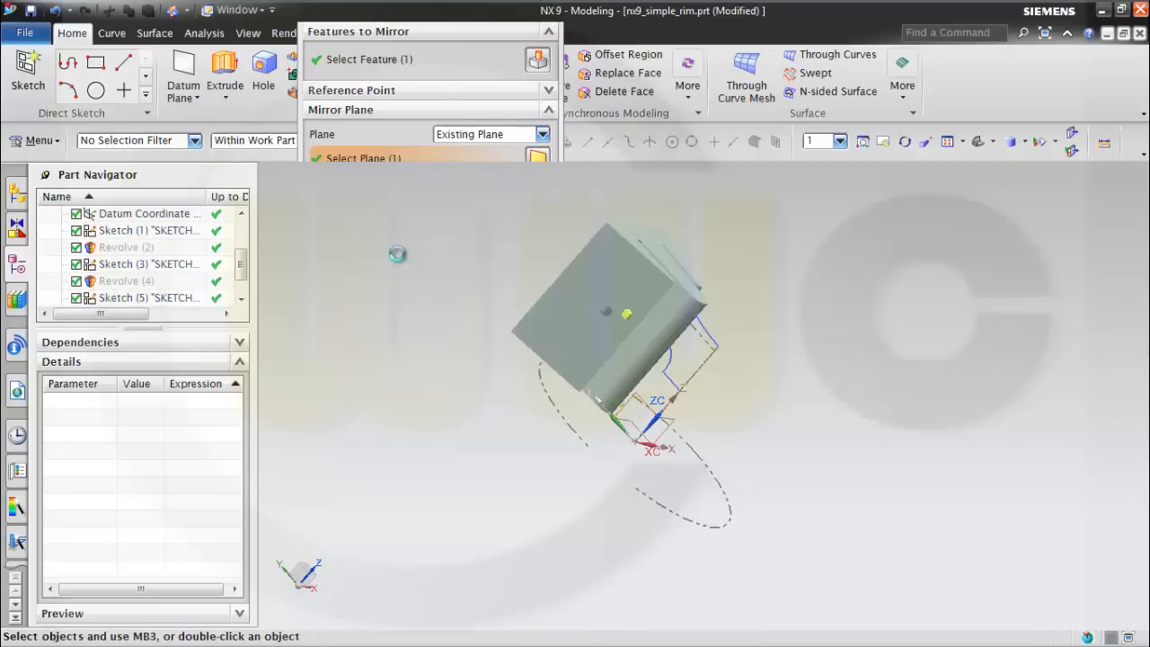
- Unite the original extruded wedge body with its mirrored copy into one solid body
middle_drag(903, 303, 811, 292)
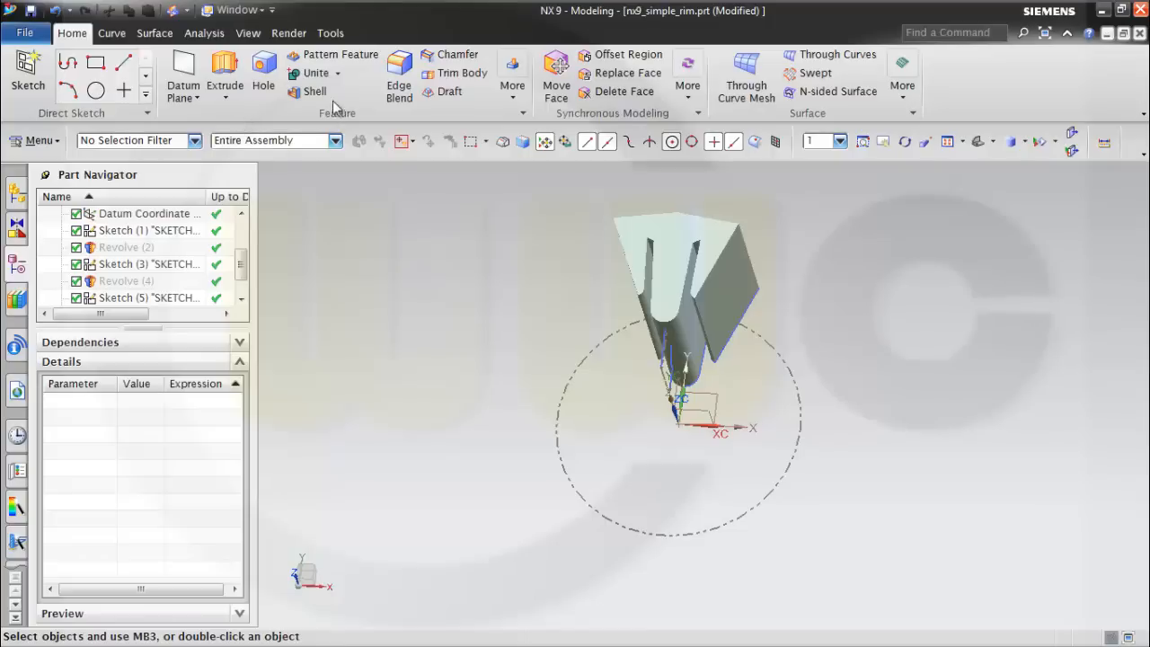
click(321, 74)
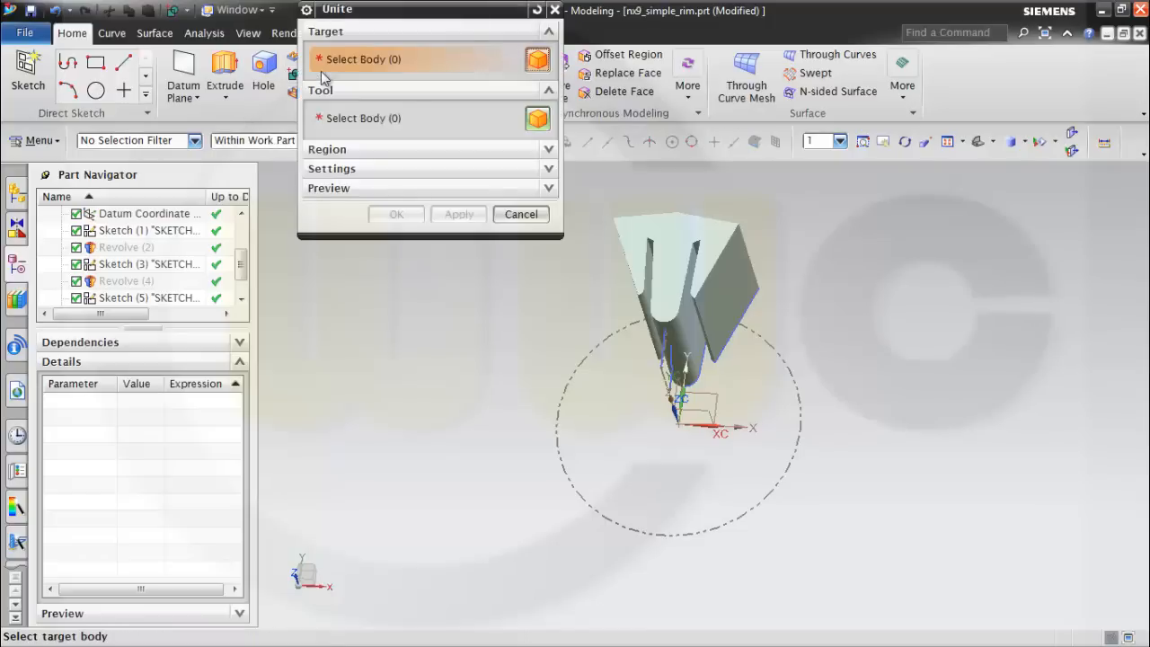
click(707, 230)
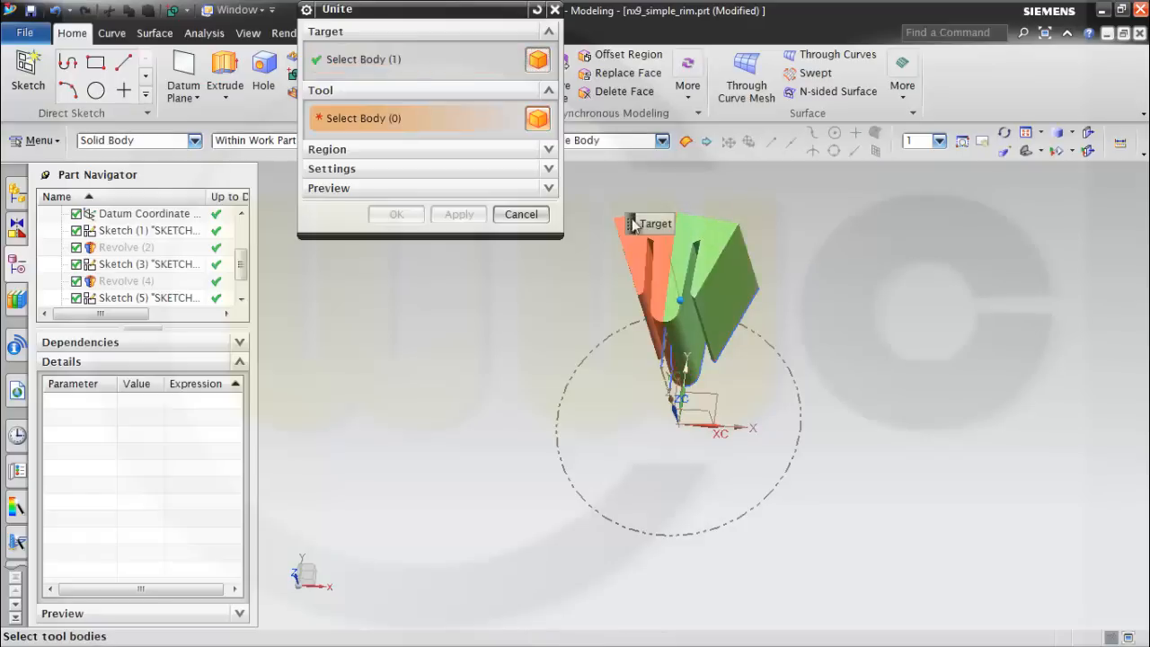
click(630, 240)
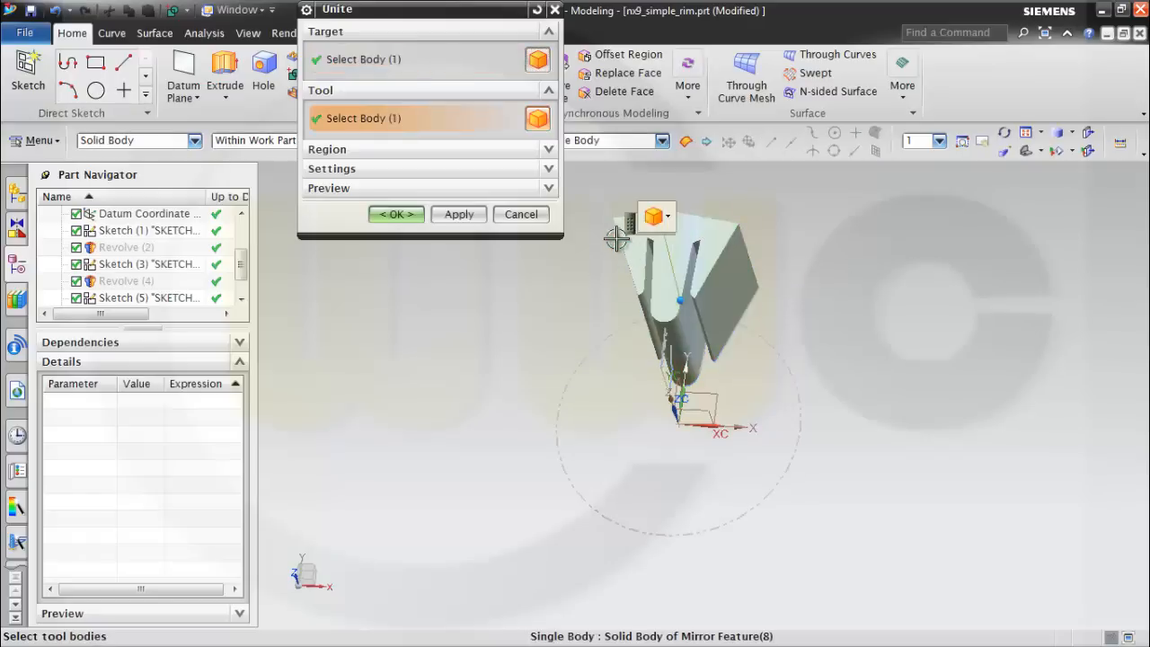
click(396, 214)
- Show the hidden disc body Revolve (4) and orient the view to the top
middle_drag(509, 278, 533, 263)
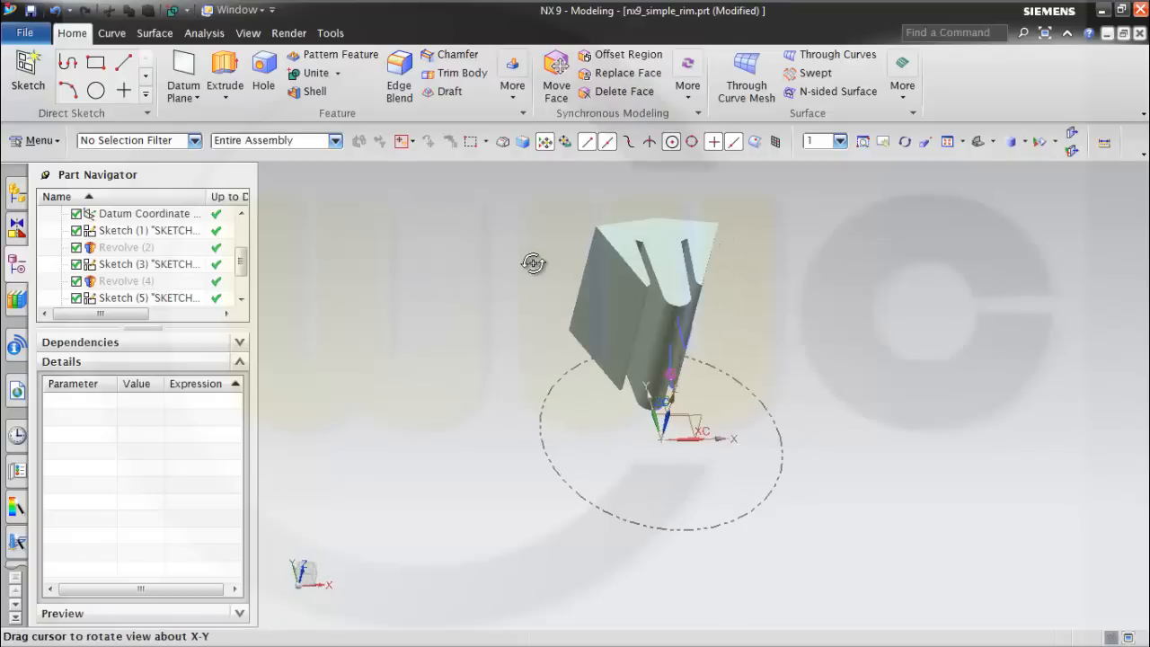
scroll(457, 249, down, 1)
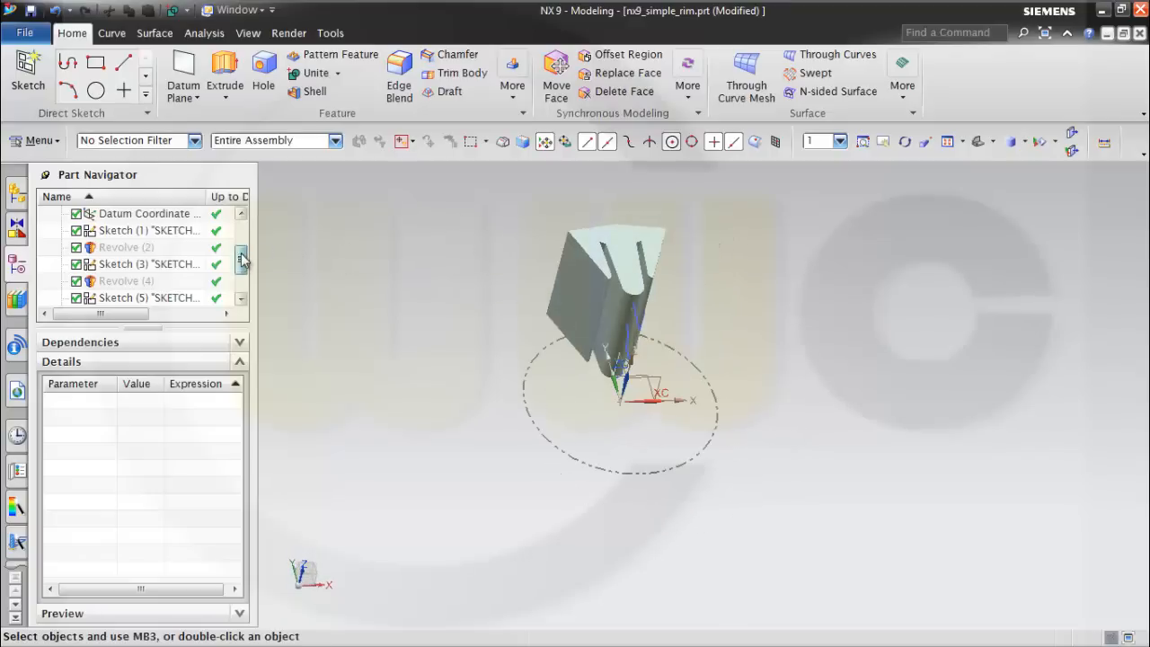
drag(242, 260, 242, 270)
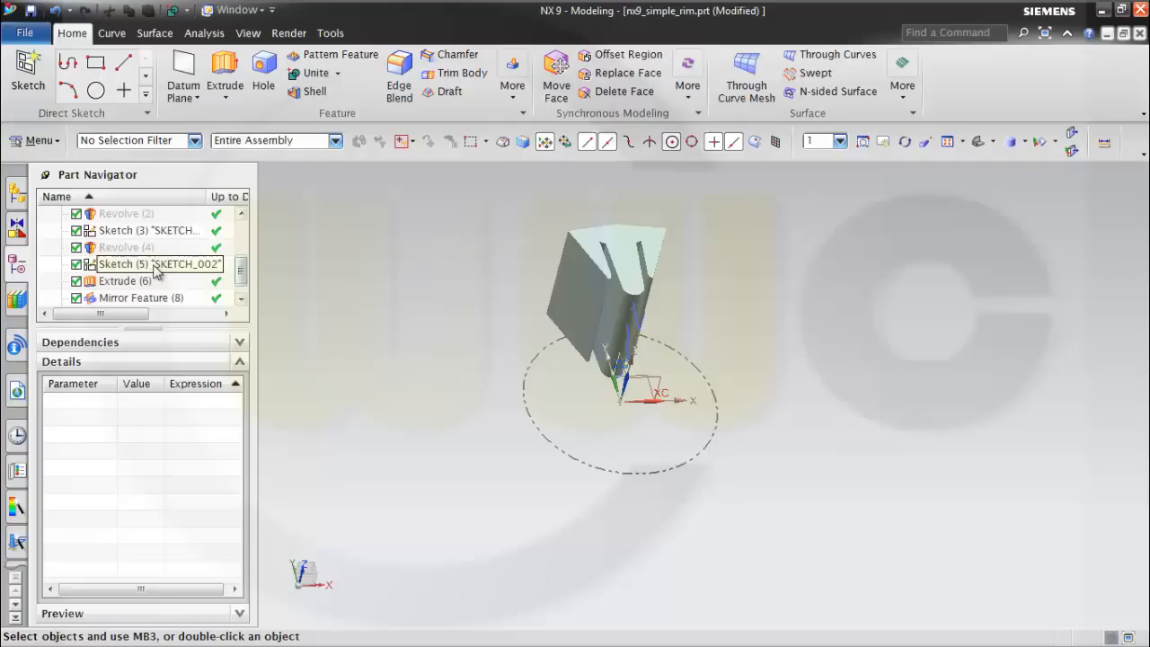
click(135, 248)
right_click(144, 254)
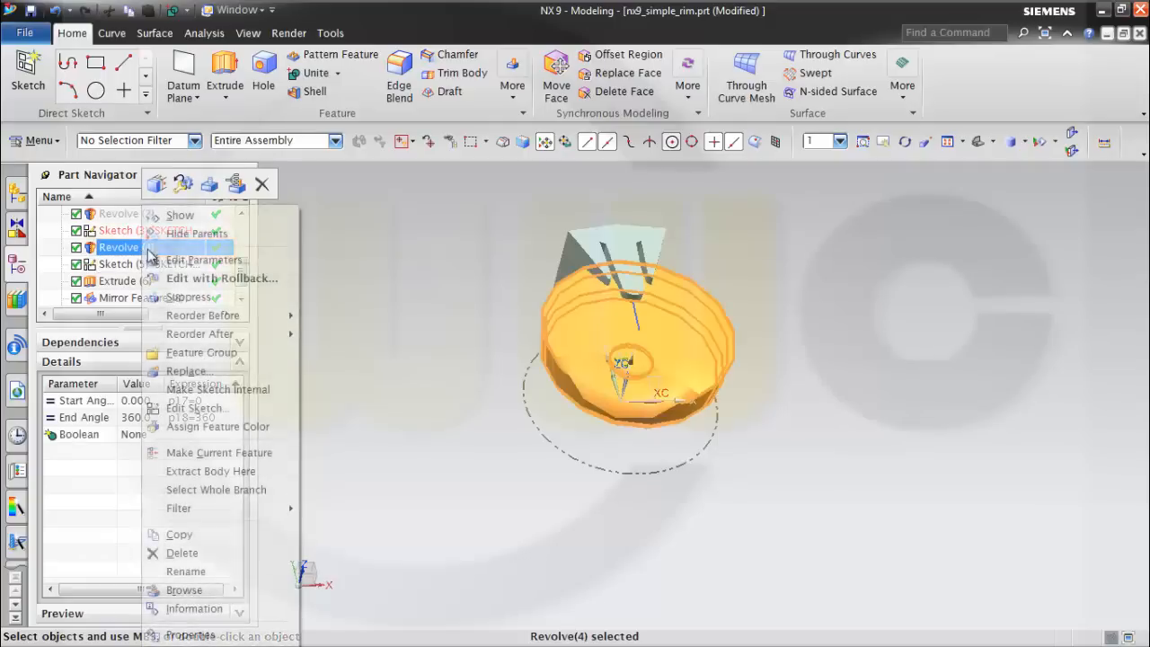
click(193, 231)
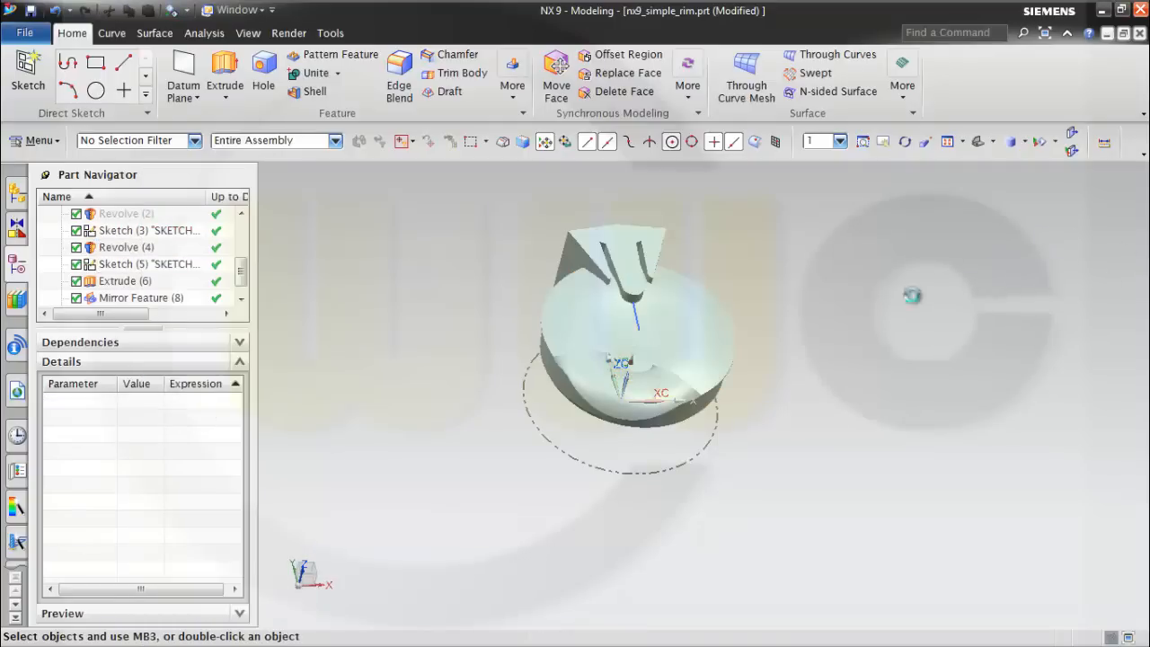
middle_drag(912, 295, 905, 318)
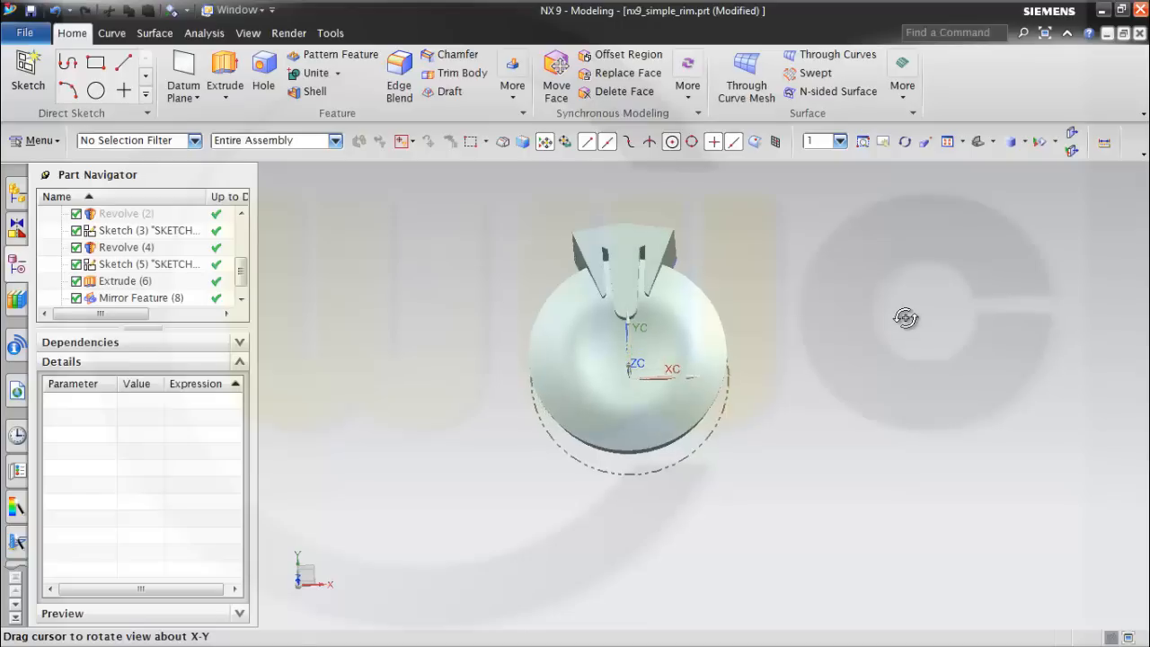
right_click(823, 289)
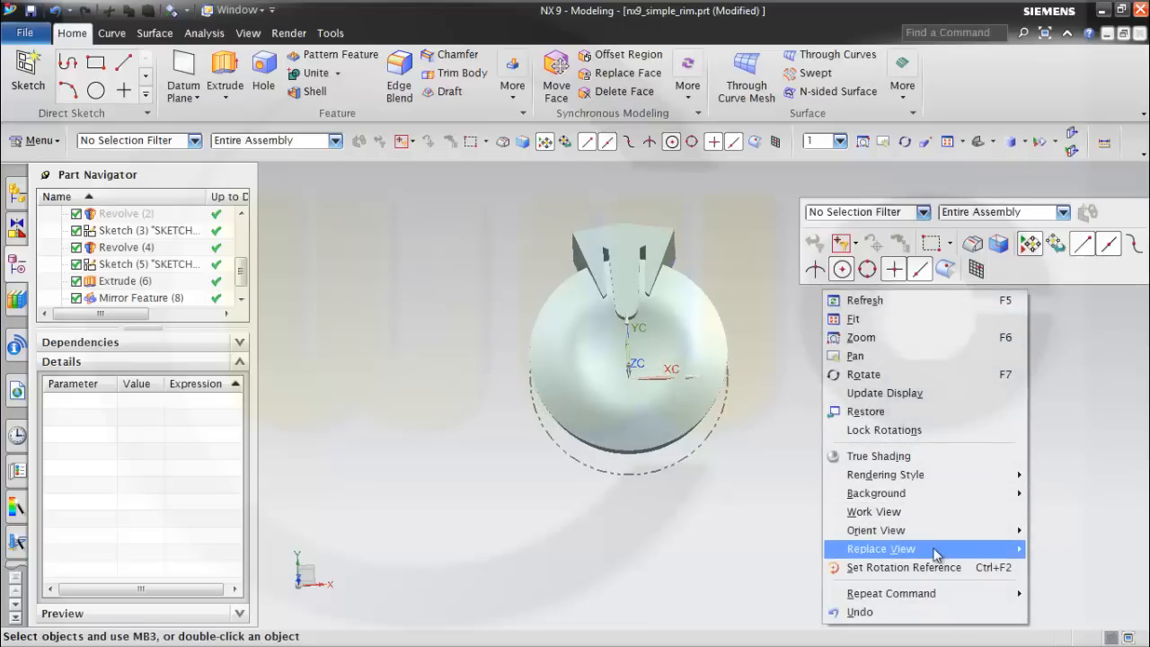
mouse_move(929, 536)
click(1060, 520)
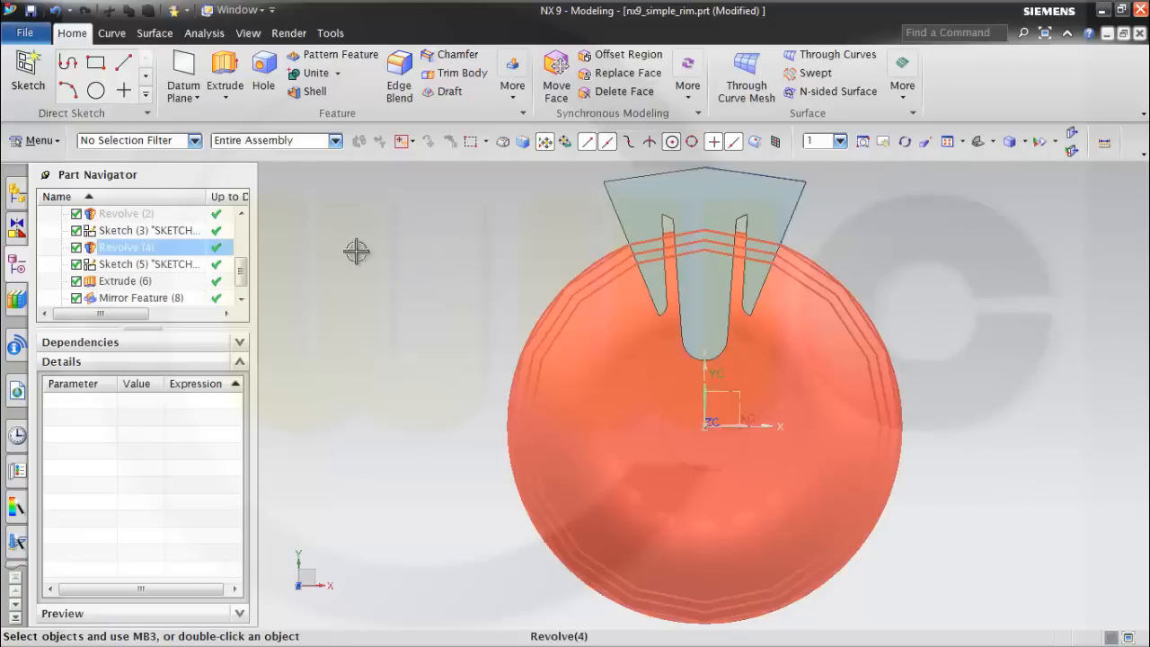
- Subtract the united wedge body from the revolved disc body
click(338, 73)
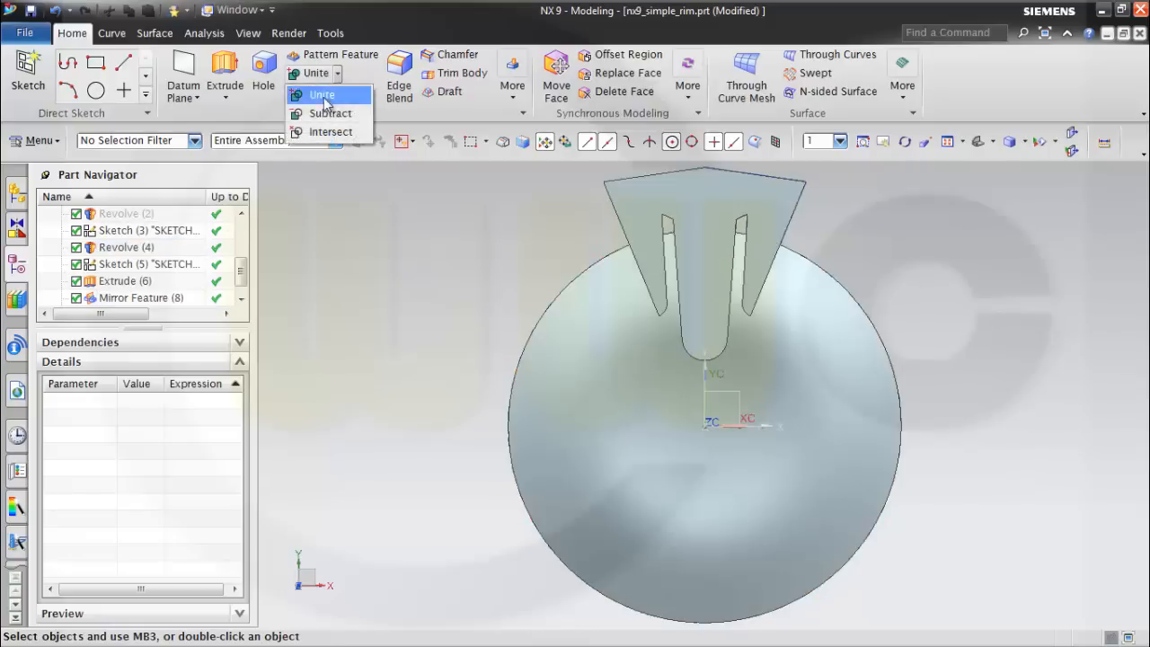
click(321, 115)
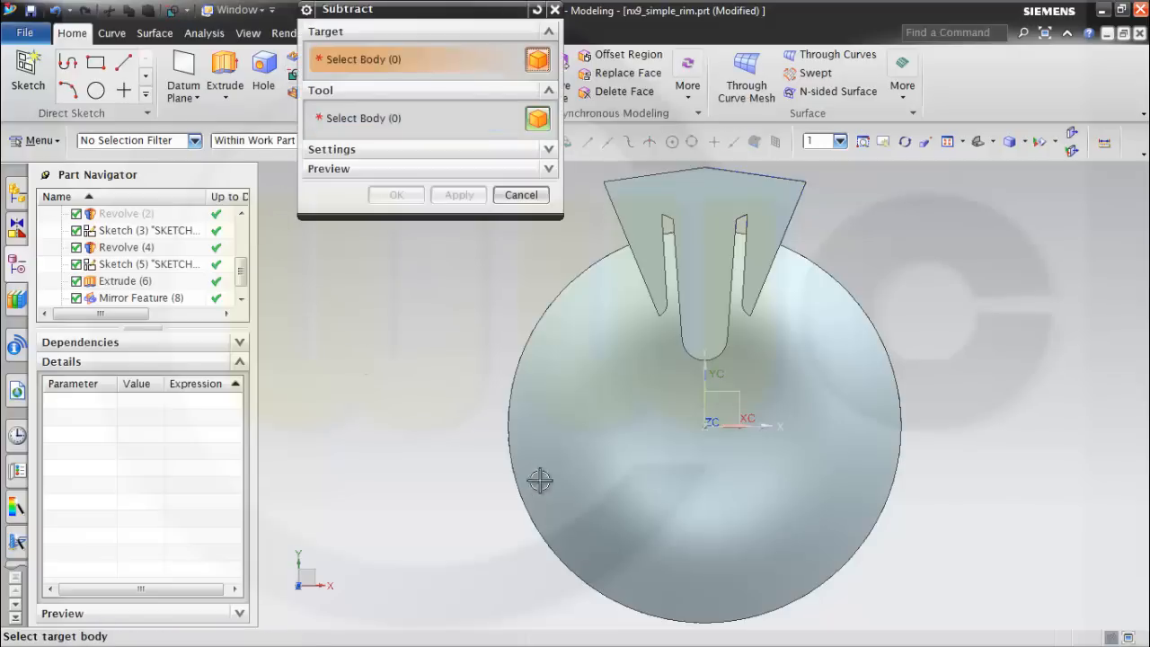
click(836, 441)
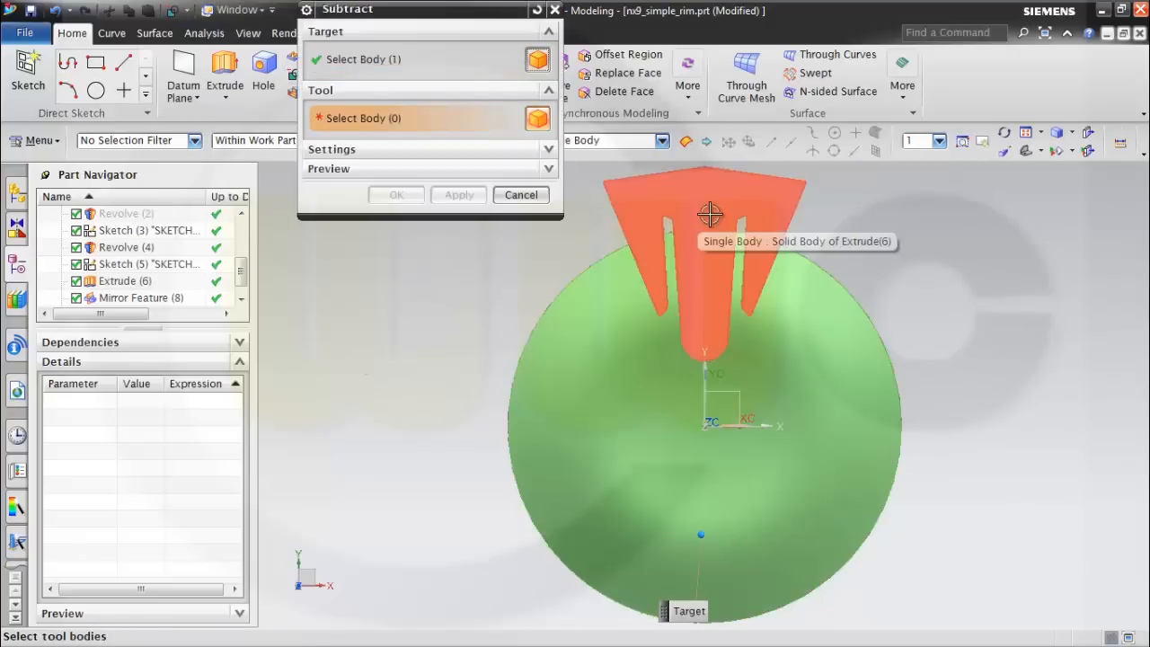
click(709, 213)
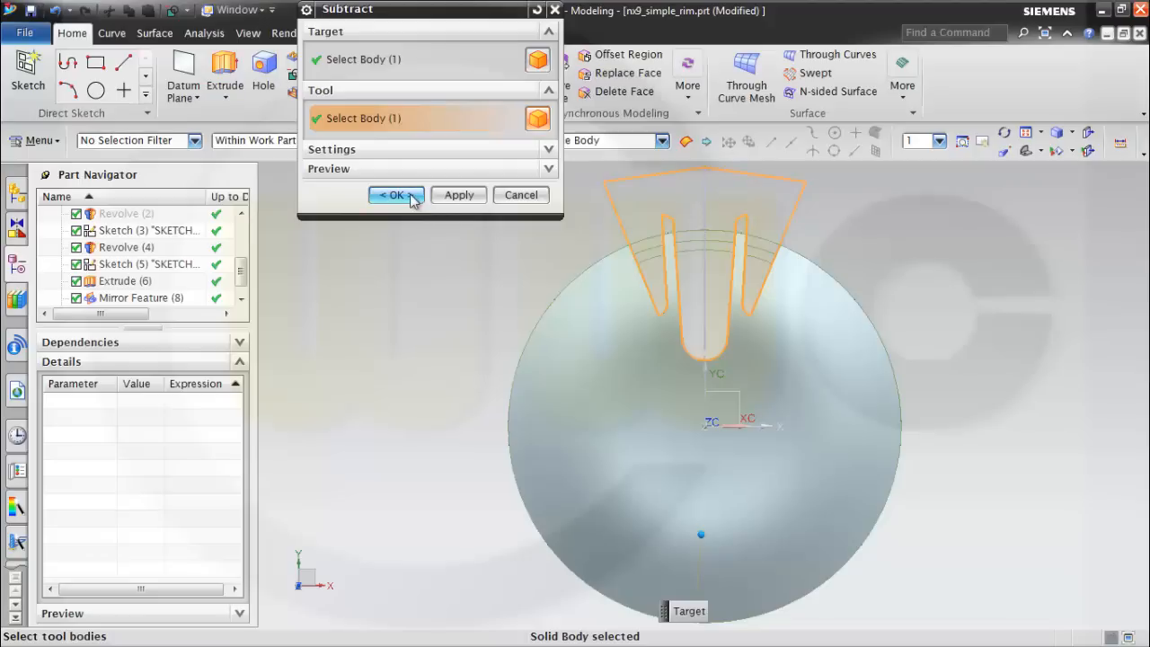
click(396, 195)
- Hide the wedge profile Sketch (5) and the rim profile Sketch (1)
mouse_move(929, 323)
middle_down()
mouse_move(854, 287)
mouse_move(830, 346)
middle_up()
right_click(144, 267)
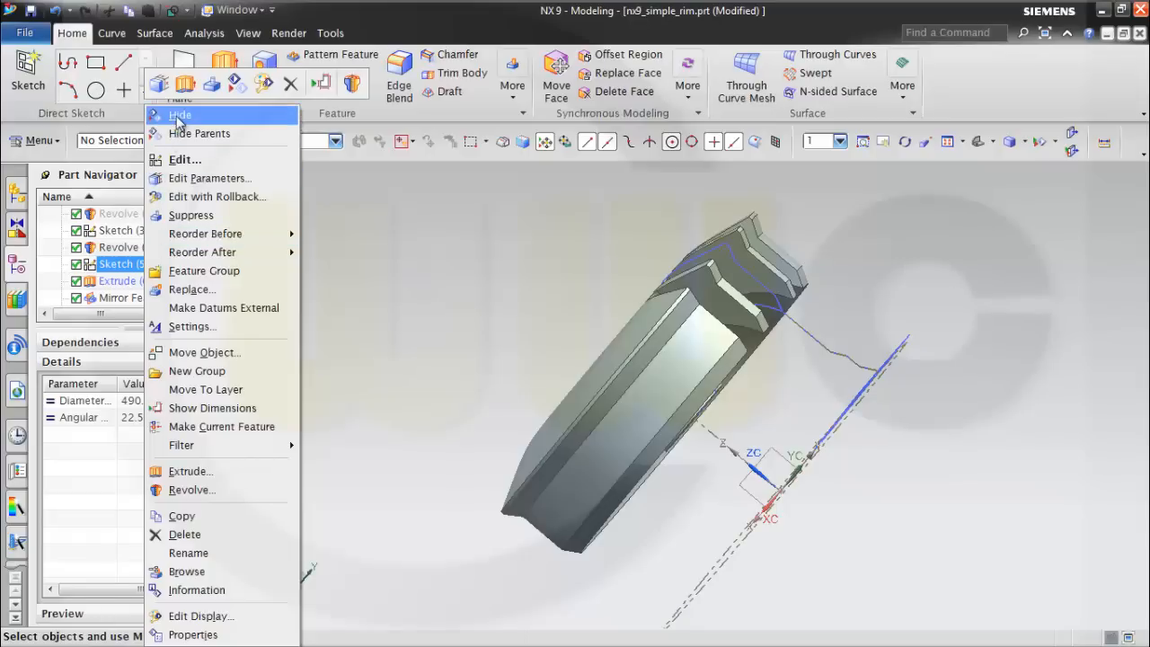
click(175, 115)
mouse_move(326, 210)
middle_down()
mouse_move(351, 239)
mouse_move(378, 242)
middle_up()
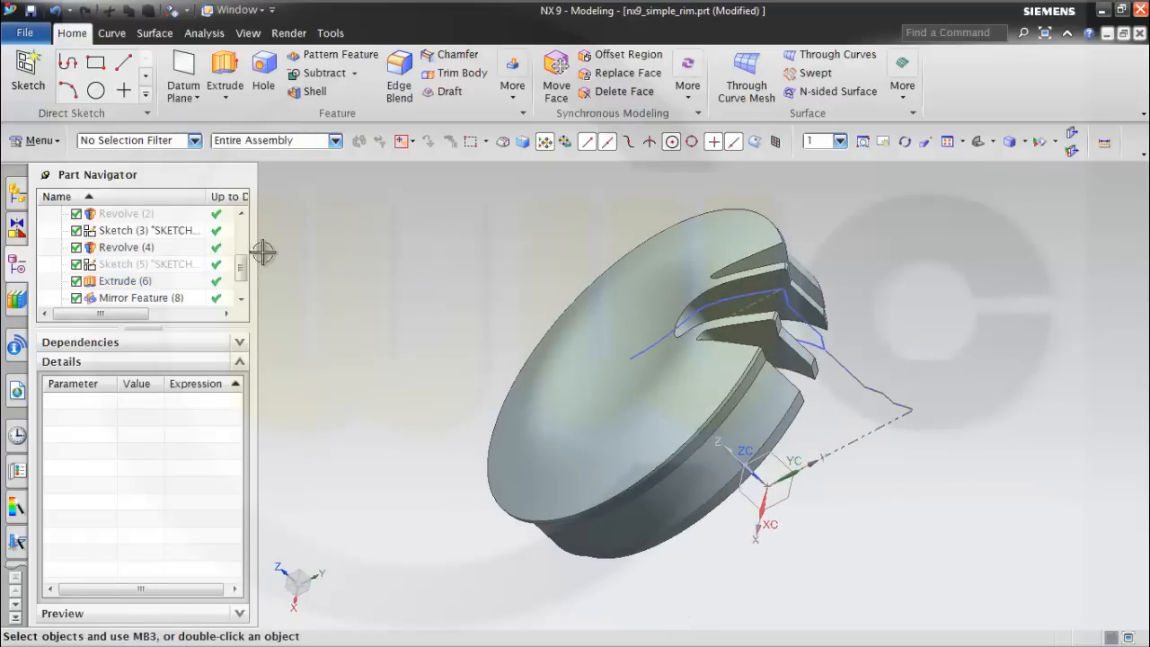
scroll(210, 254, up, 1)
click(204, 249)
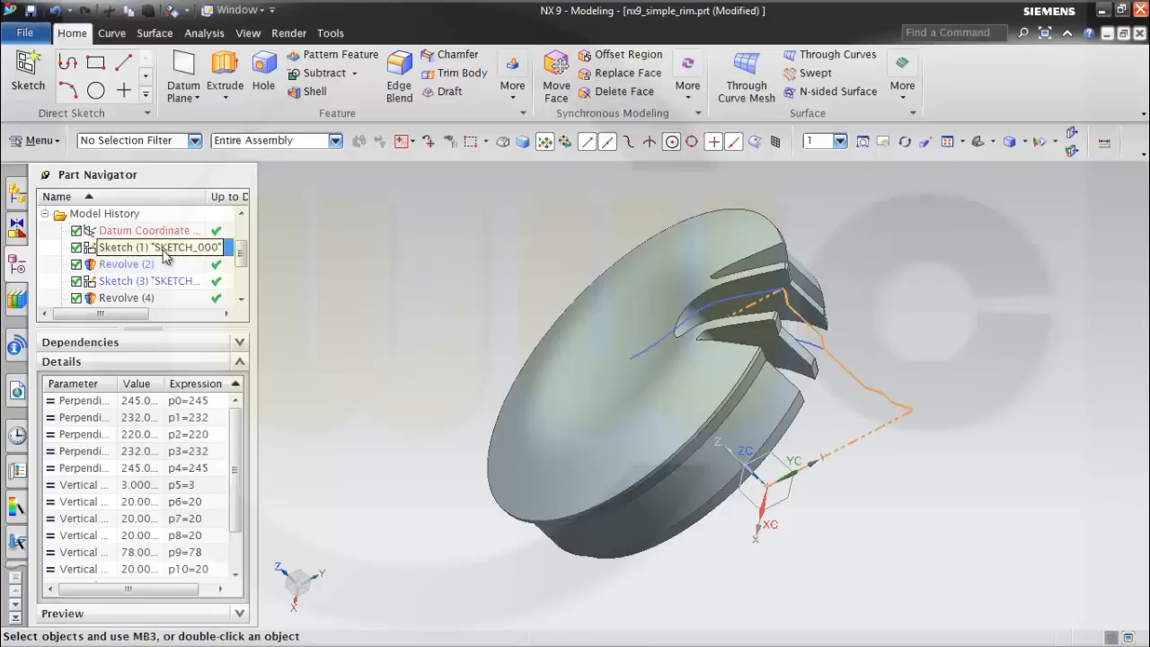
right_click(179, 248)
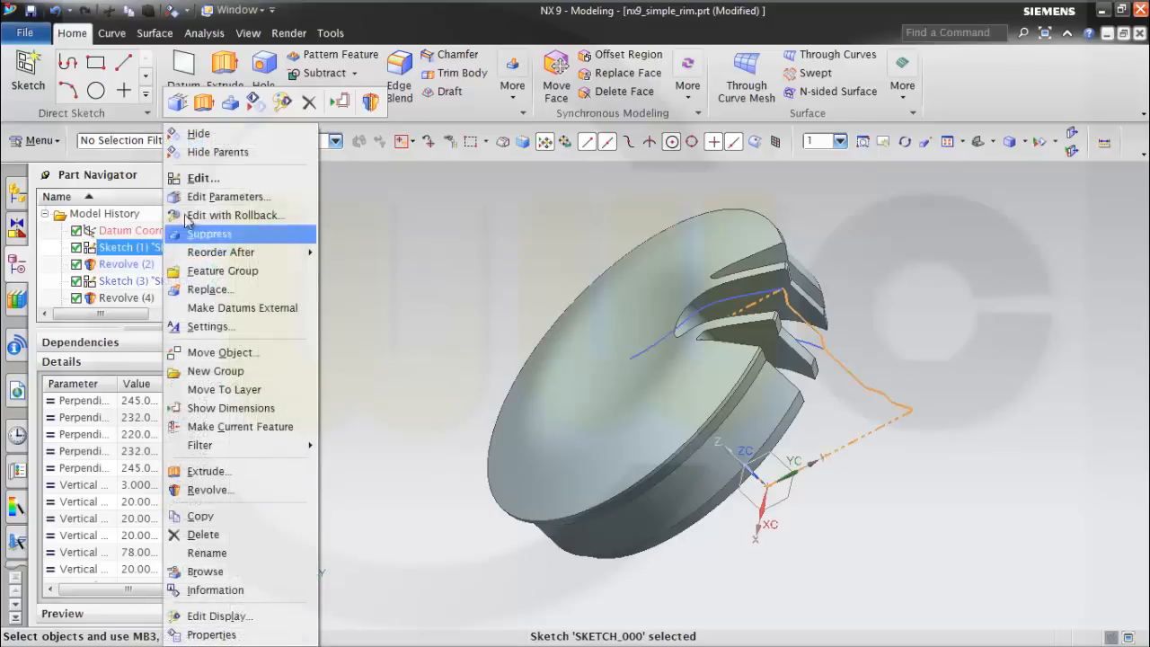
click(194, 133)
scroll(176, 235, down, 2)
right_click(165, 235)
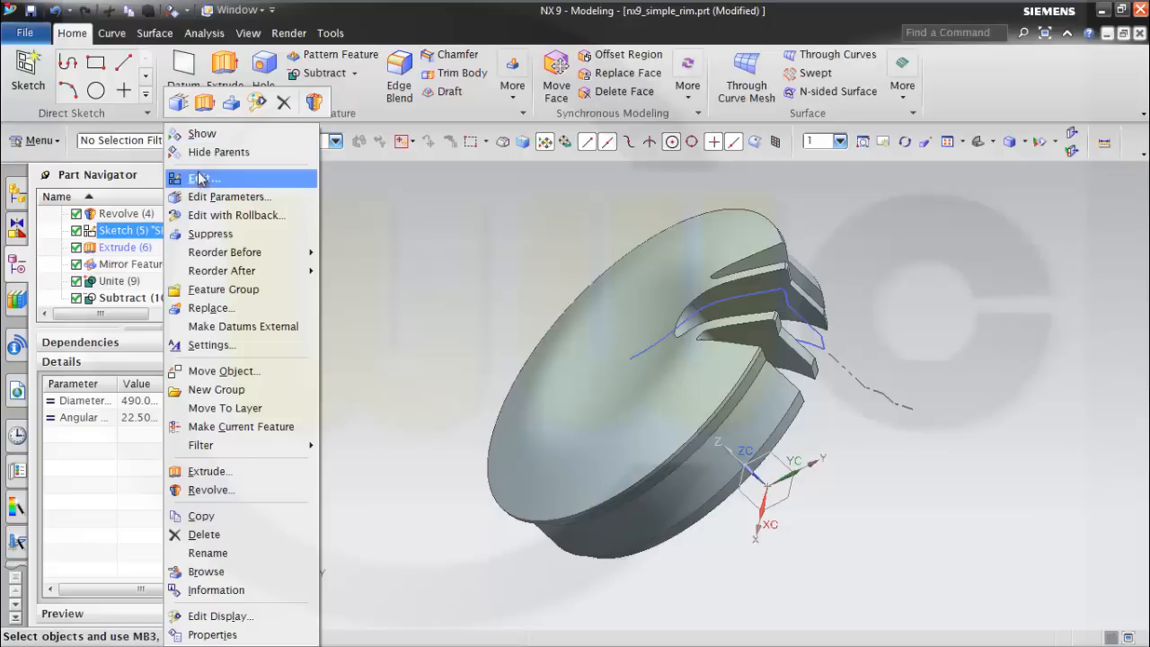
click(128, 236)
right_click(128, 233)
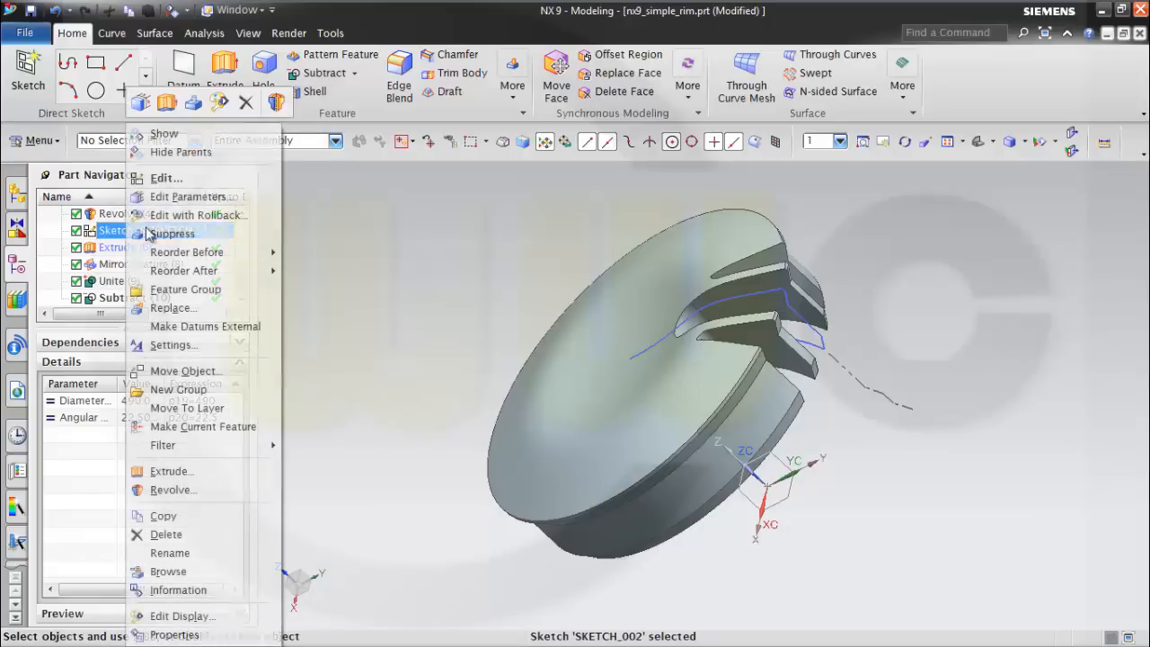
click(314, 200)
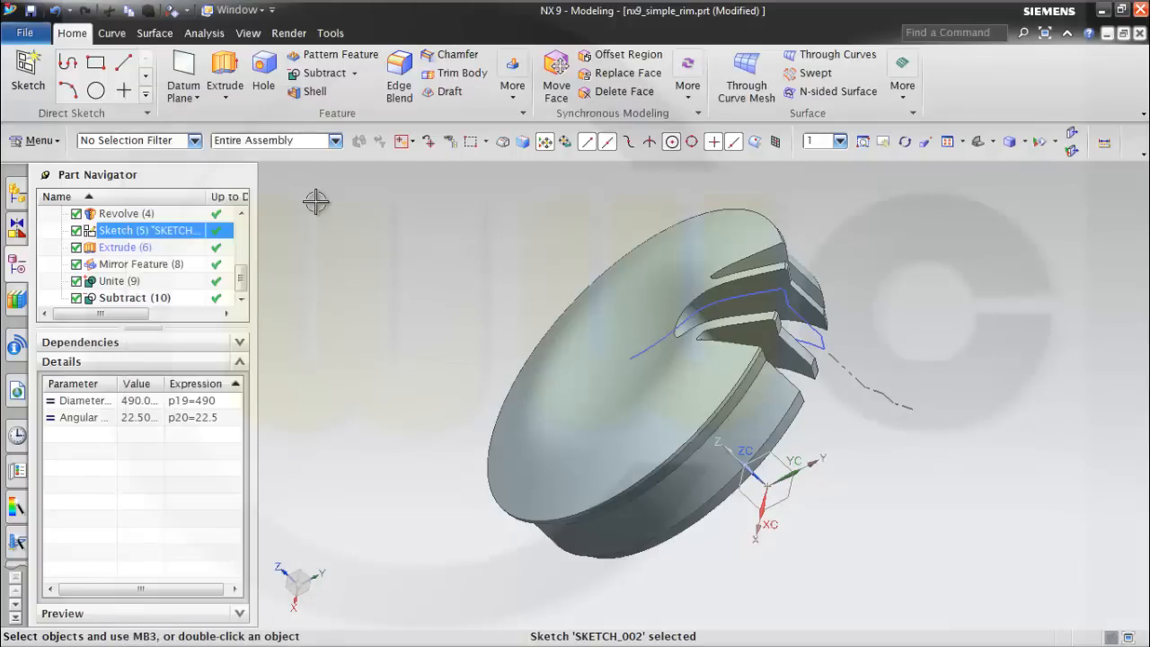
click(306, 247)
click(305, 243)
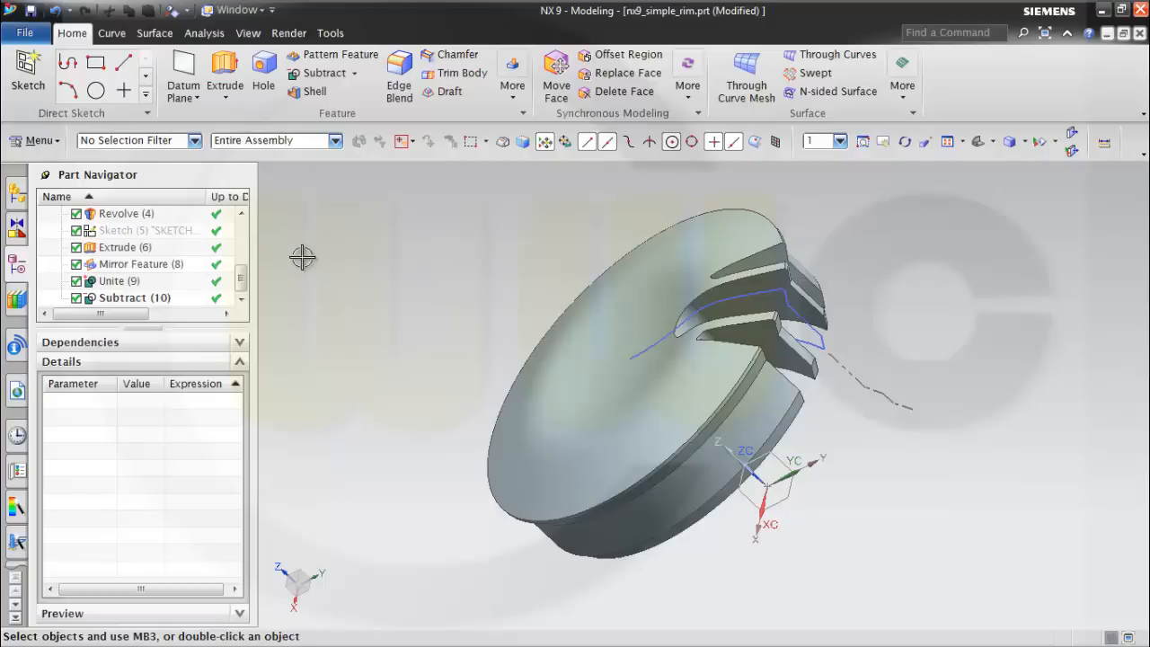
- Hide Sketch (3), the profile sketch of the revolved disc Revolve (4)
scroll(288, 250, down, 2)
drag(239, 274, 240, 261)
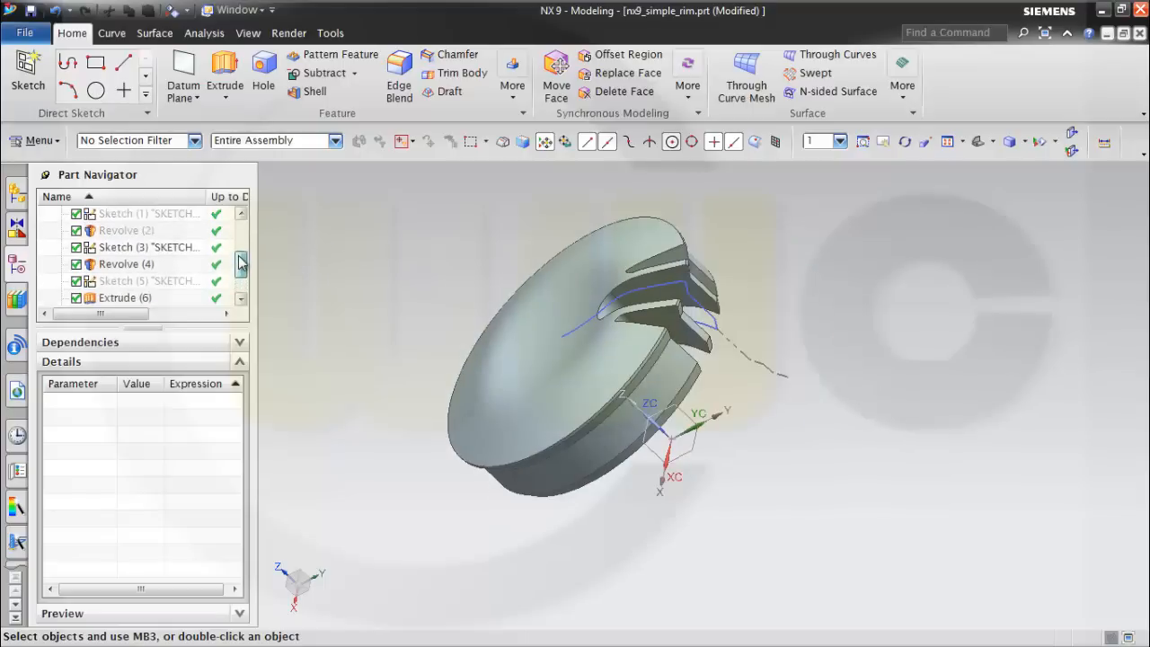
right_click(176, 256)
click(227, 115)
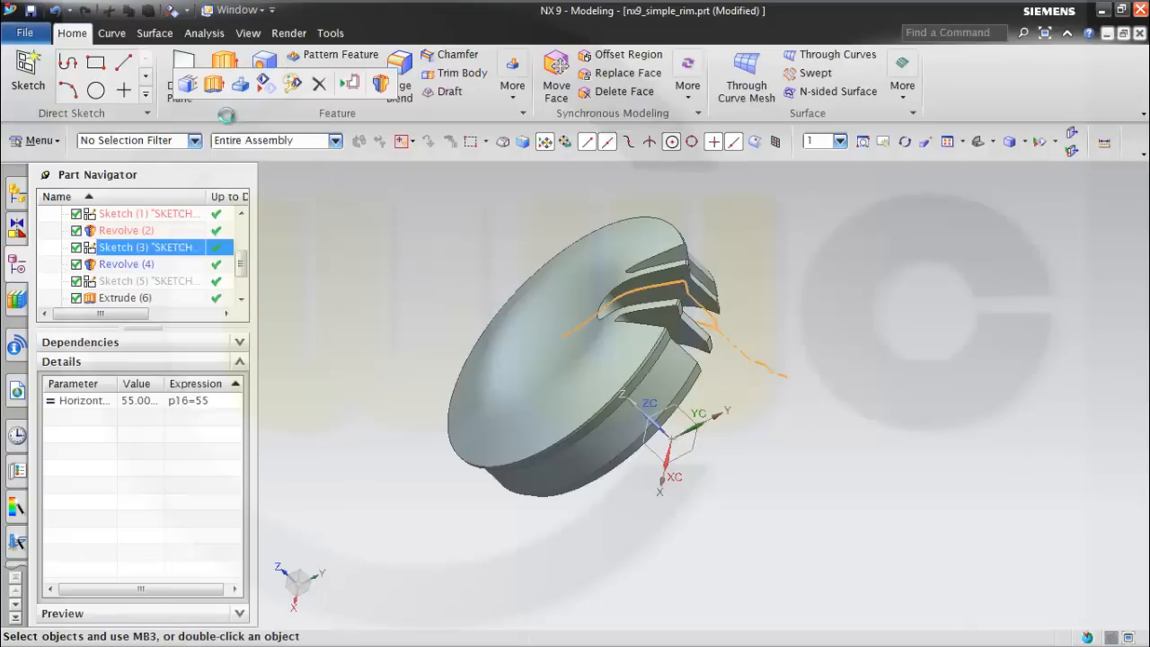
- Create an At Angle datum plane 22.5 degrees from the YZ plane about the Z axis of the datum coordinate system
mouse_move(470, 243)
middle_down()
mouse_move(495, 272)
mouse_move(475, 234)
middle_up()
click(197, 98)
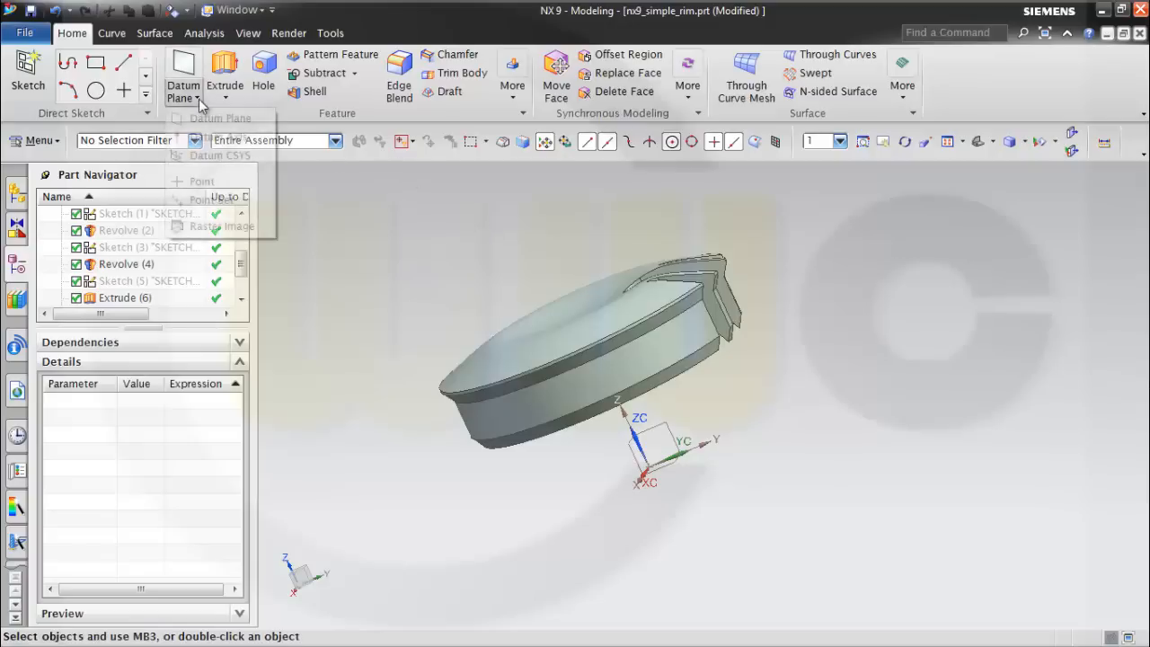
click(214, 116)
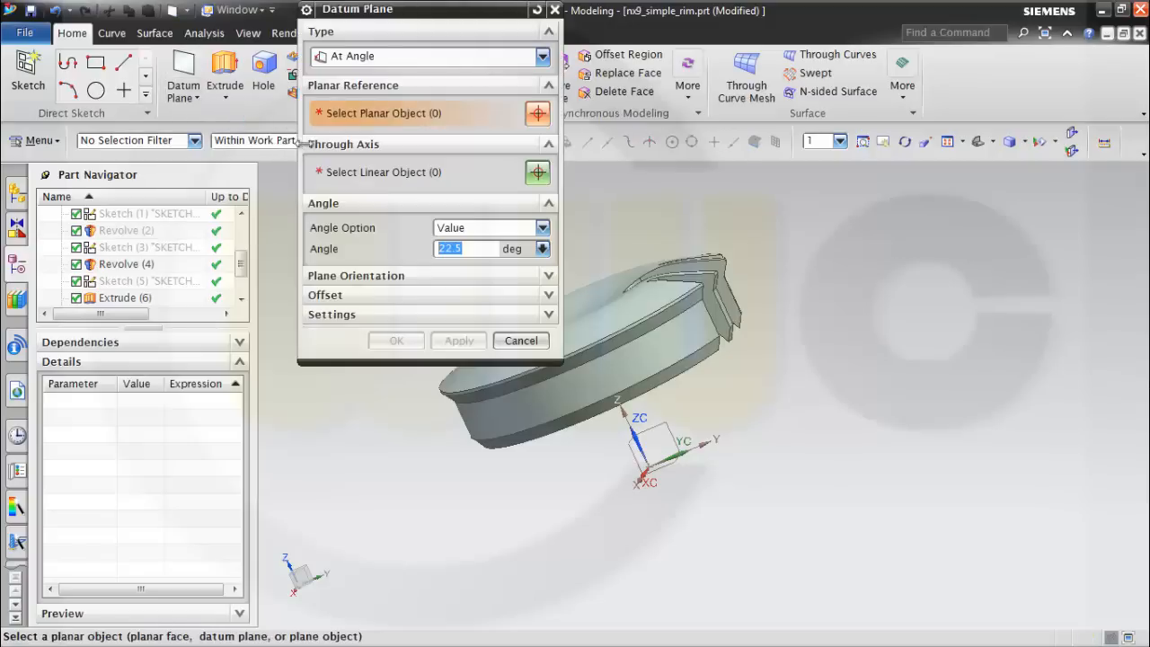
middle_drag(641, 217, 708, 246)
click(667, 431)
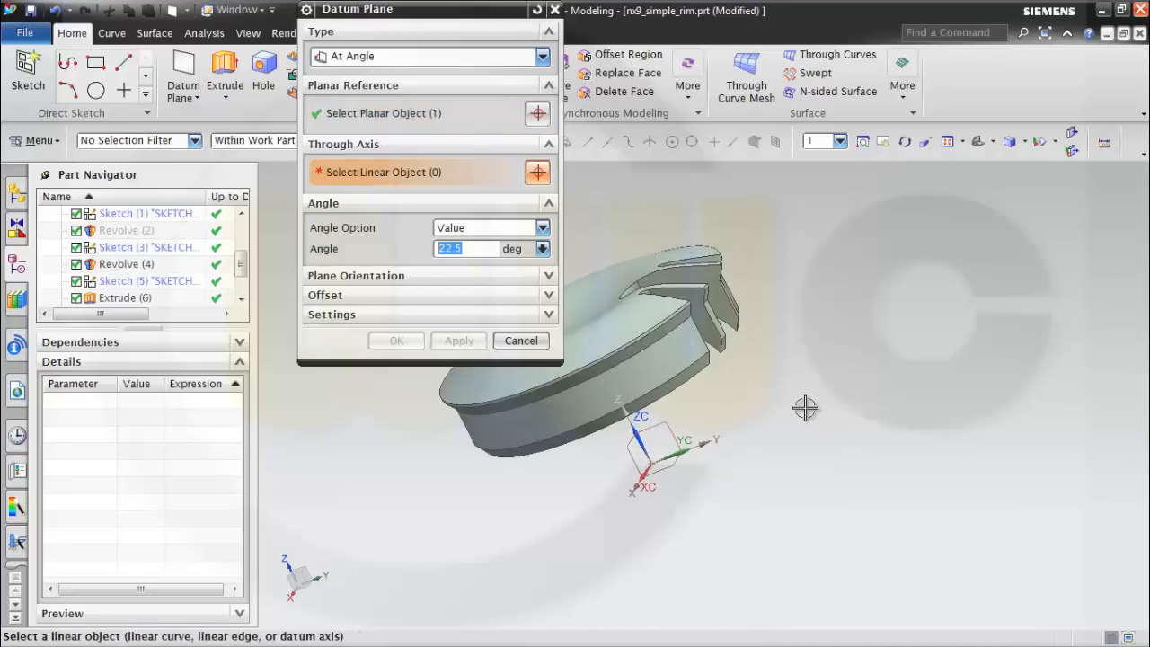
scroll(637, 436, up, 3)
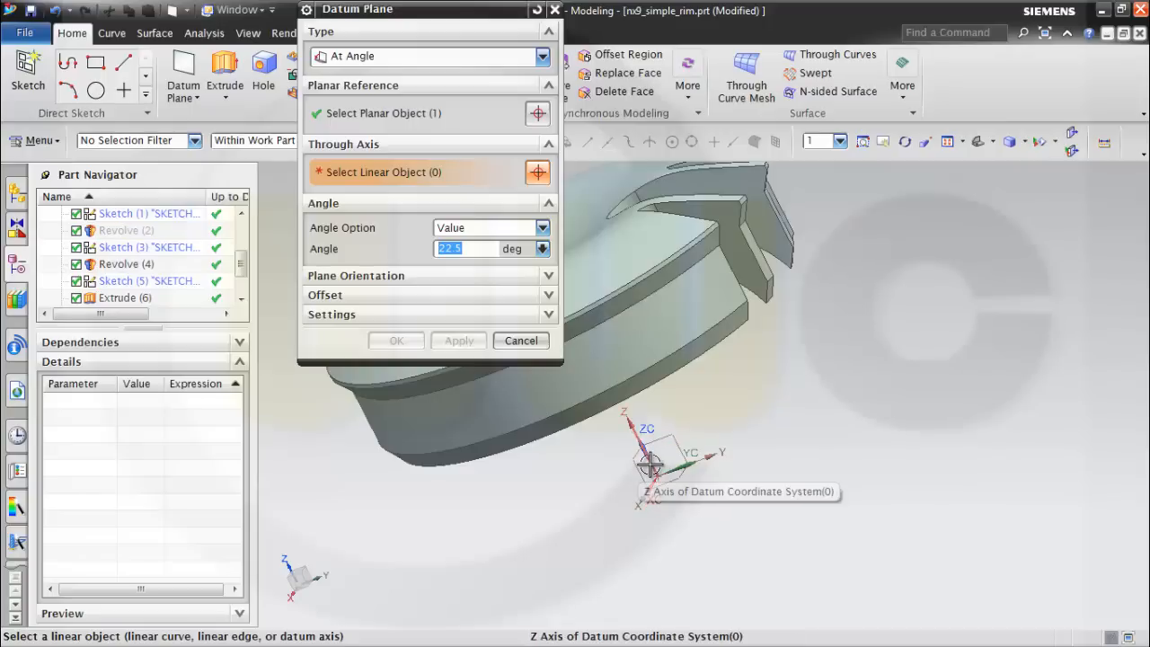
click(649, 464)
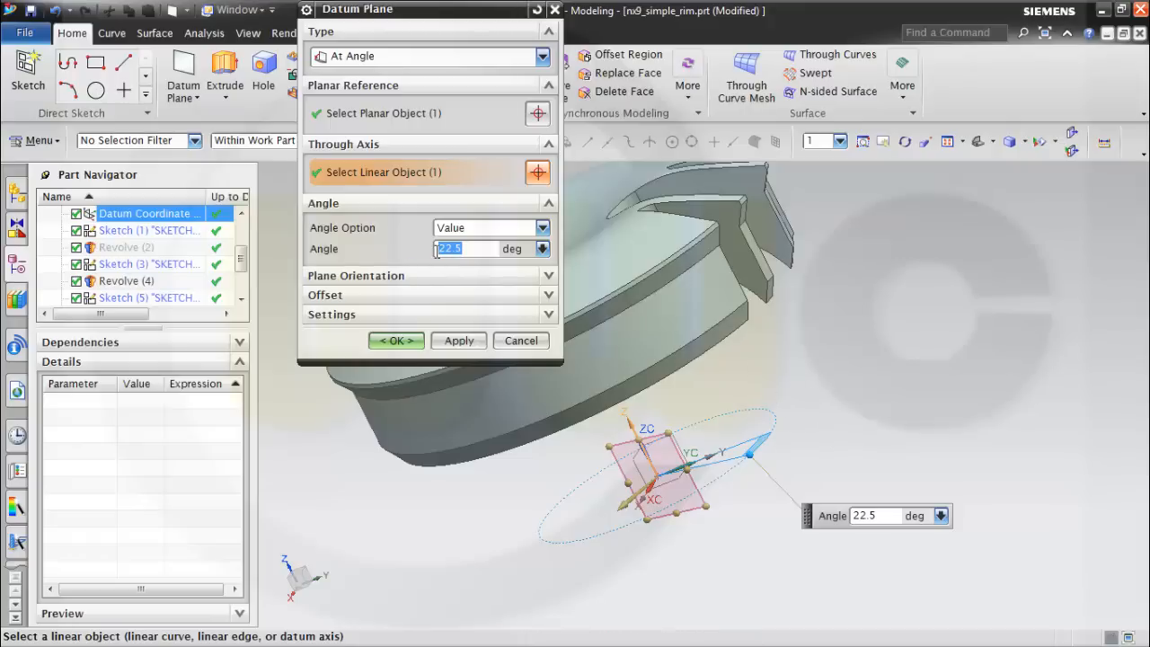
click(400, 341)
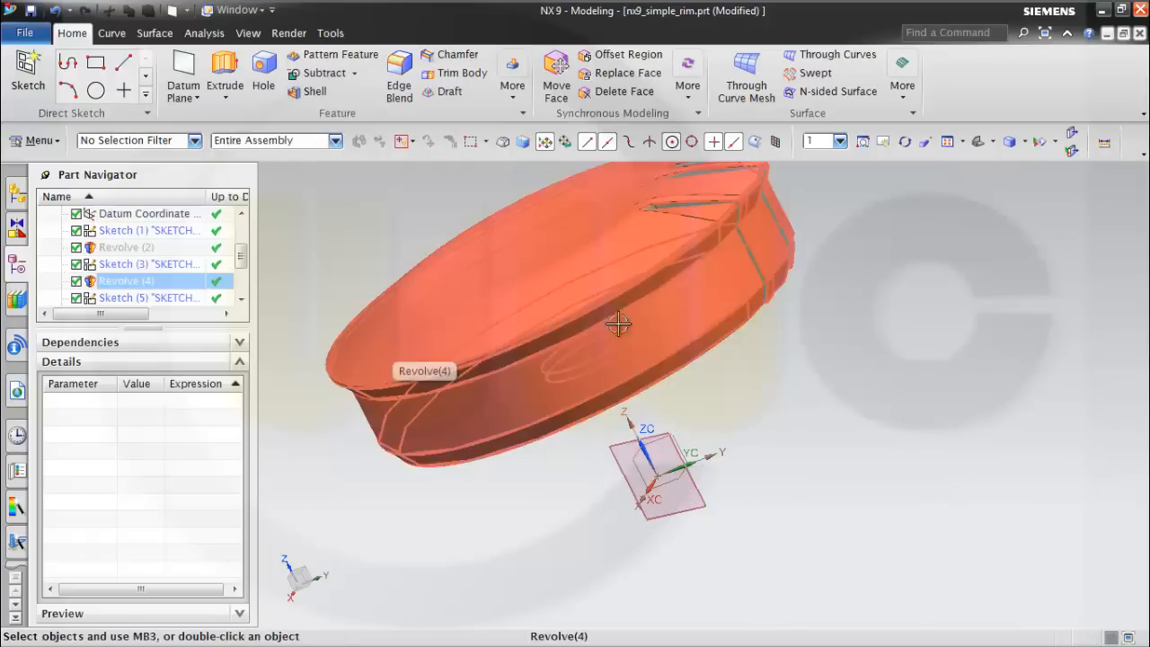
- Create a second At Angle datum plane at -22.5 degrees from the YZ plane about the Z axis
click(185, 72)
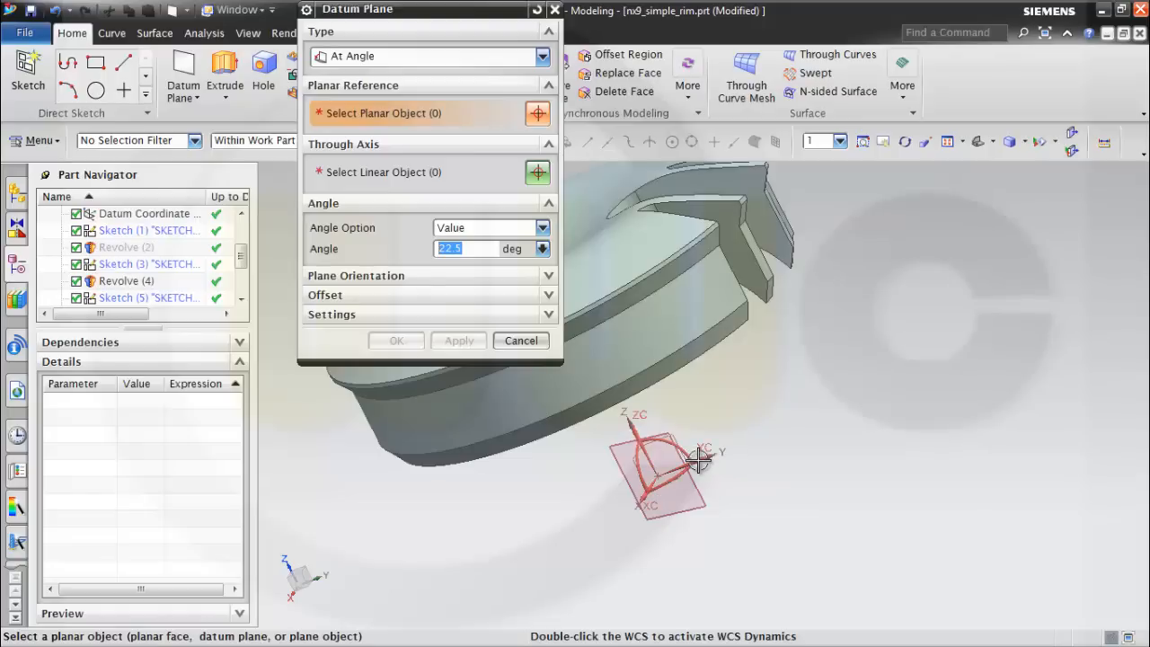
scroll(697, 472, up, 1)
click(661, 440)
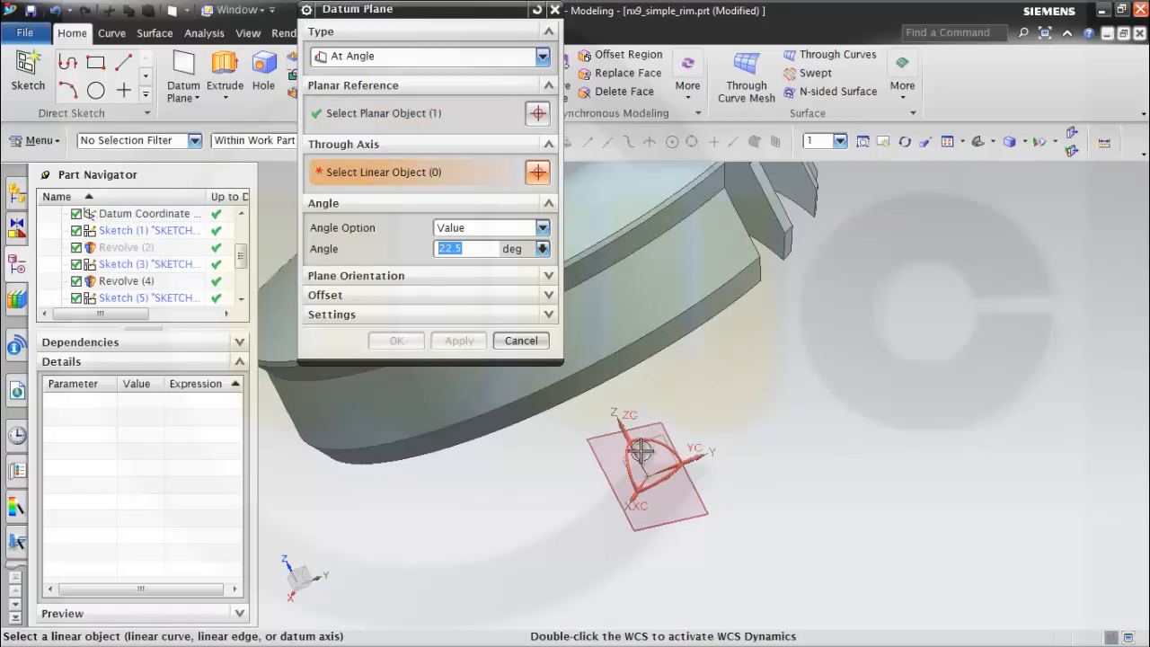
click(630, 444)
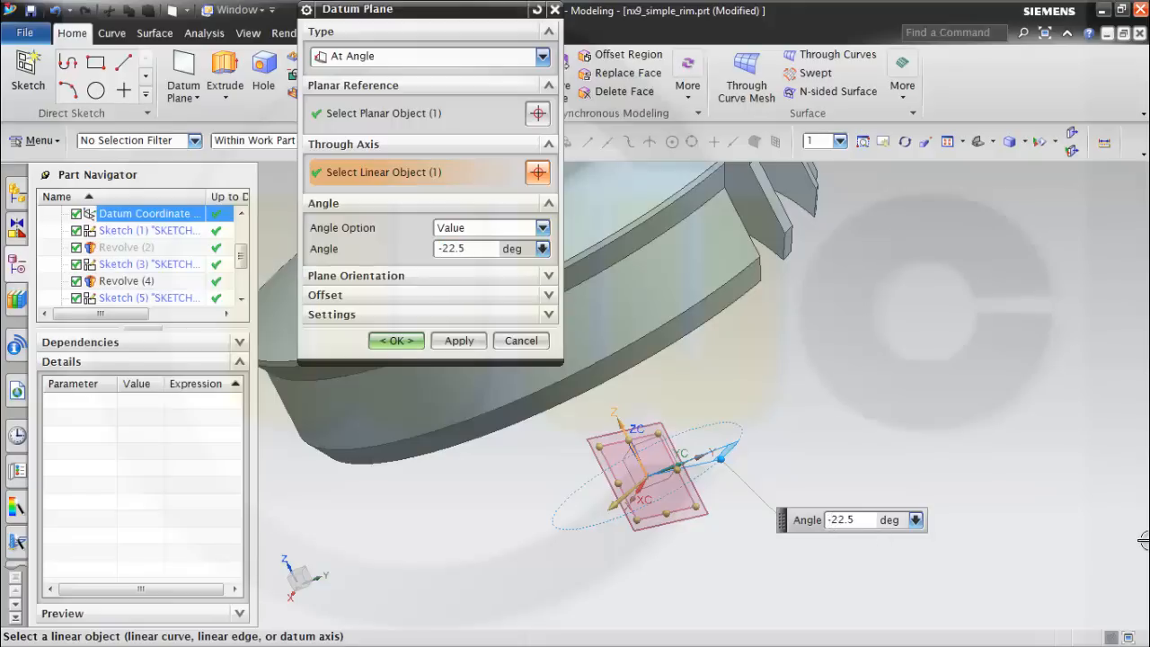
key(Return)
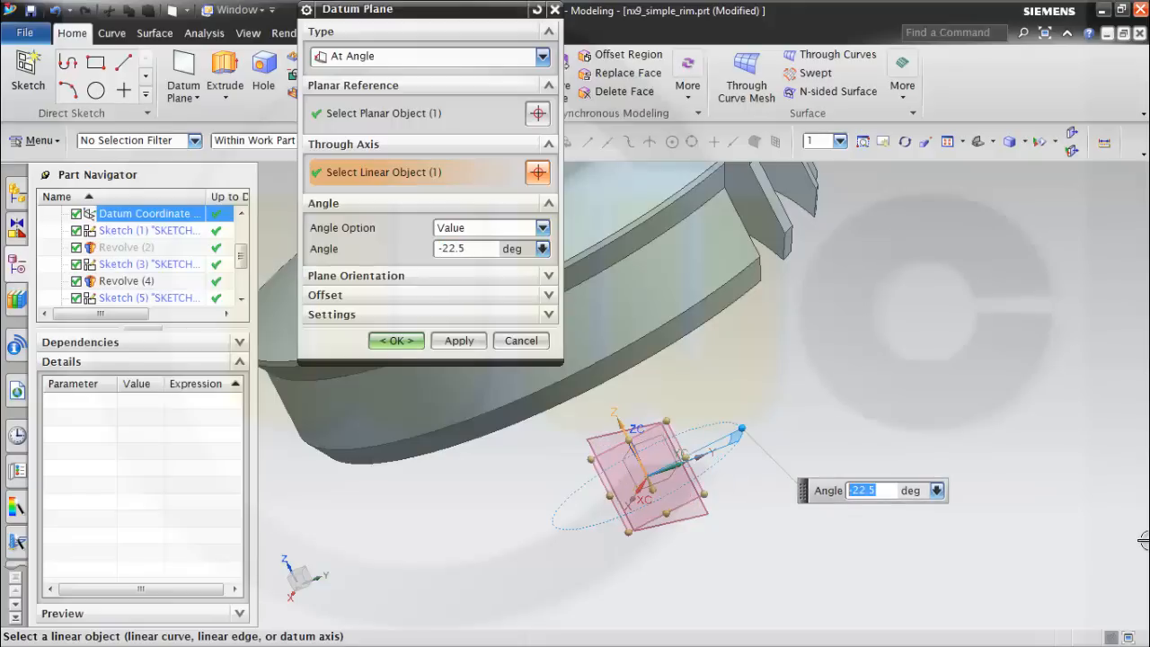
click(405, 343)
- Trim the disc body with the 22.5 degree datum plane using Trim Body, keeping the side with the spoke arms
middle_drag(629, 386, 643, 427)
scroll(780, 381, down, 3)
mouse_move(757, 243)
middle_down()
mouse_move(765, 251)
mouse_move(755, 256)
middle_up()
middle_drag(947, 391, 564, 228)
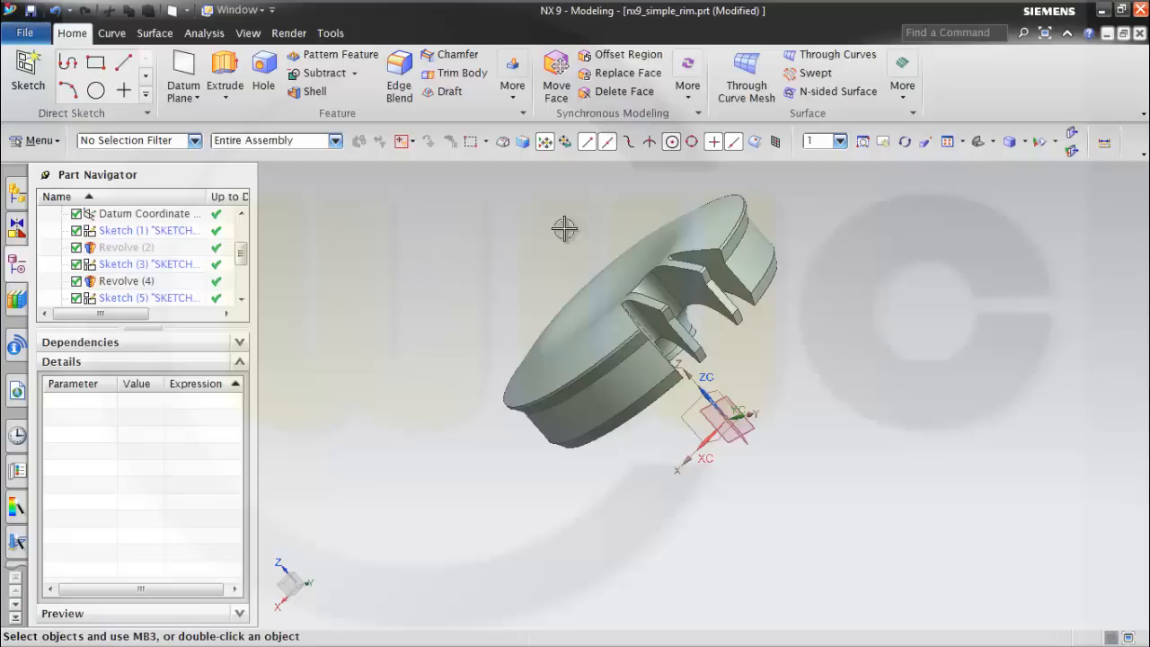
click(153, 33)
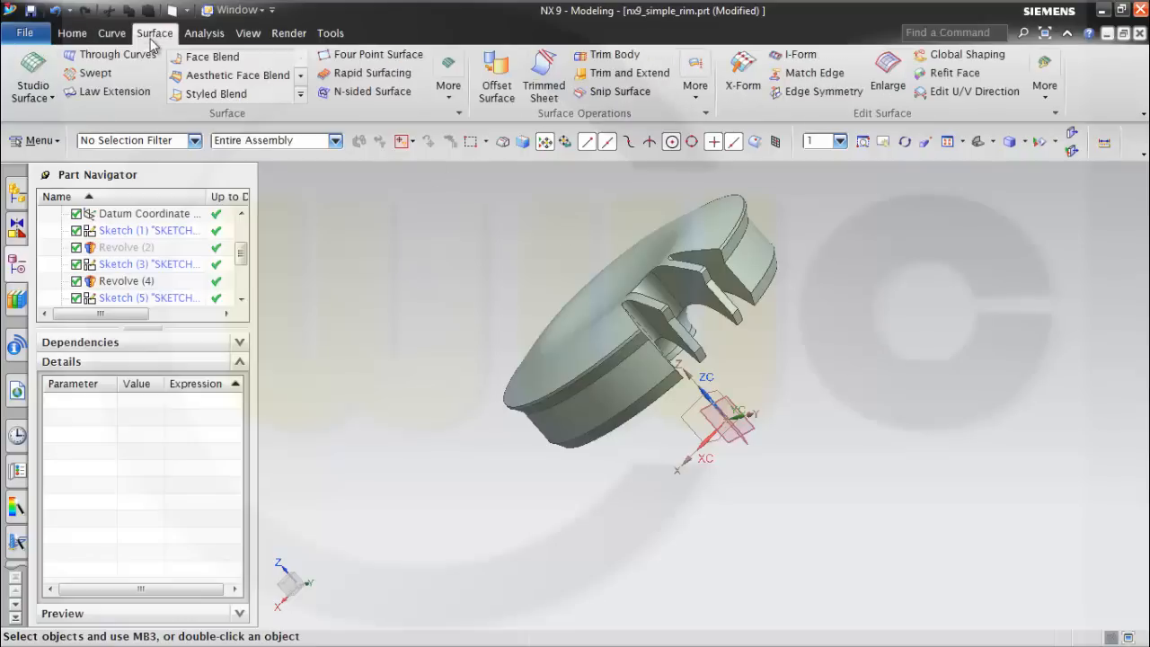
click(614, 55)
middle_drag(805, 326, 809, 332)
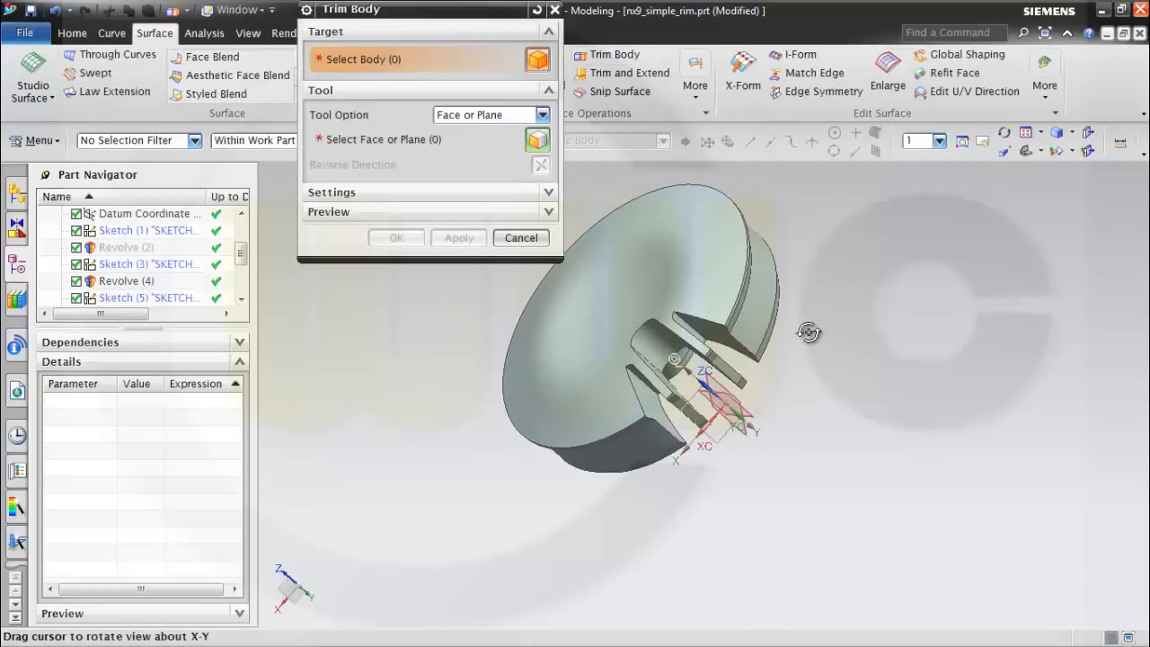
click(623, 249)
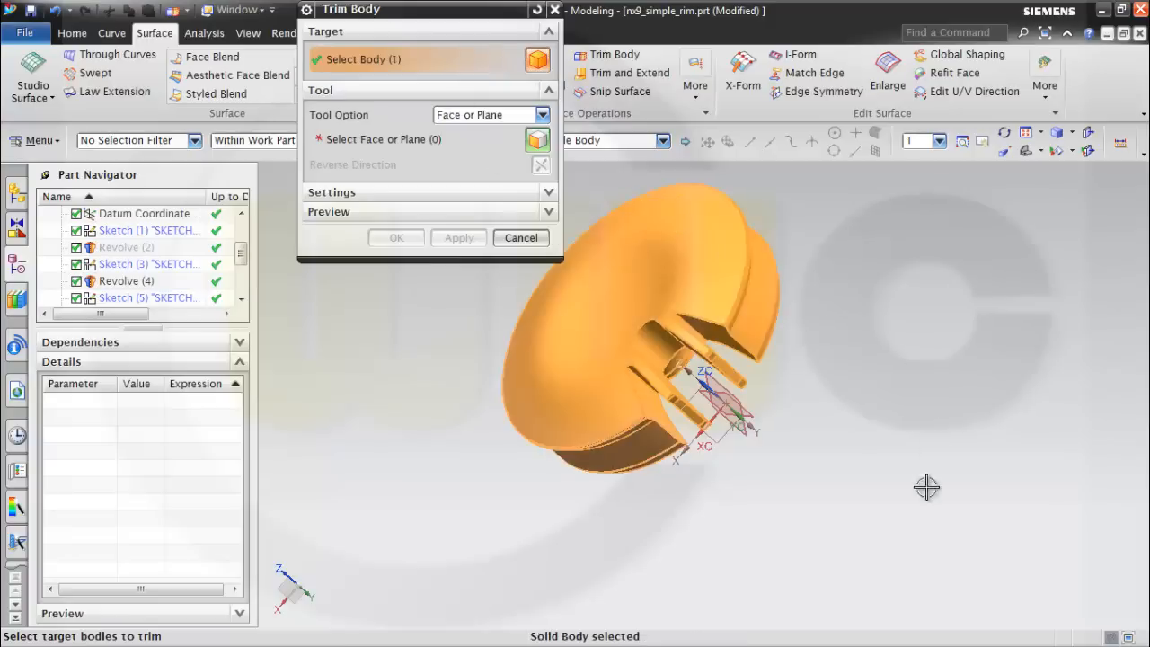
scroll(825, 445, down, 3)
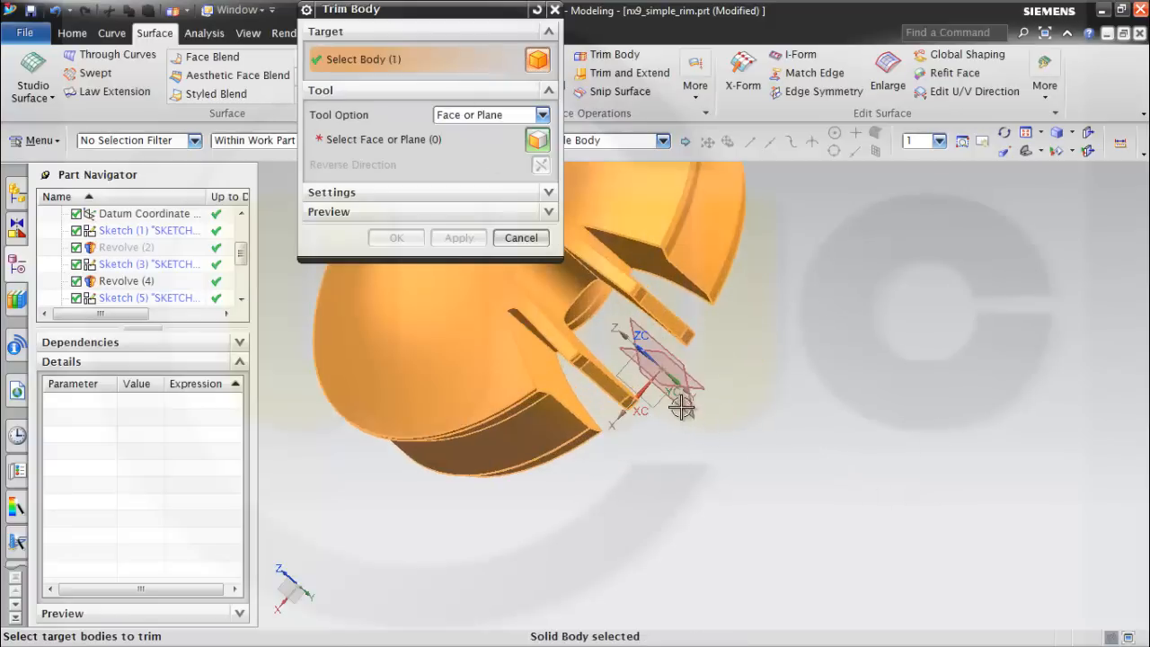
click(433, 148)
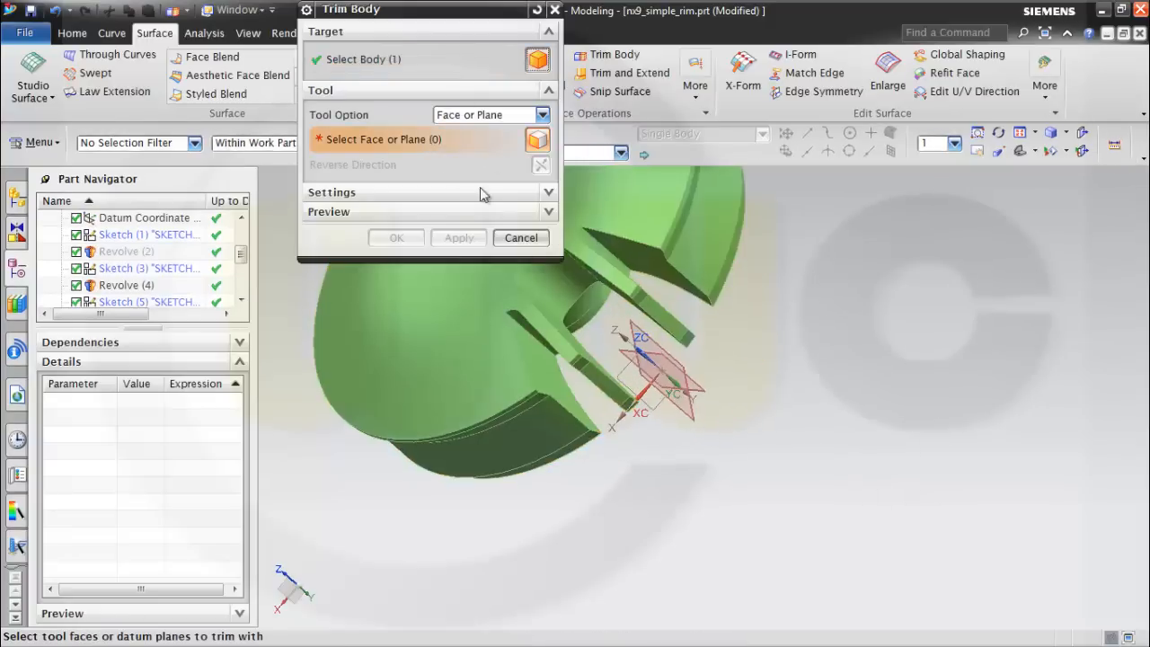
click(673, 406)
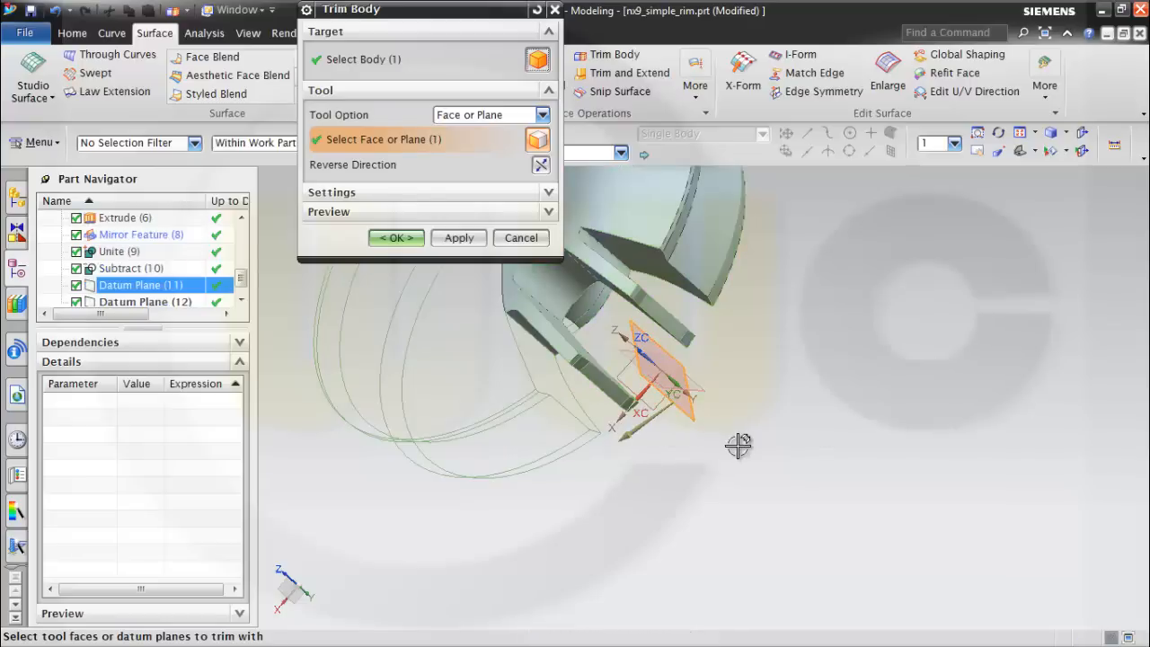
click(458, 239)
- Trim the disc body with the -22.5 degree datum plane using Trim Body, reversing the direction to keep the segment with the spoke arms
click(650, 192)
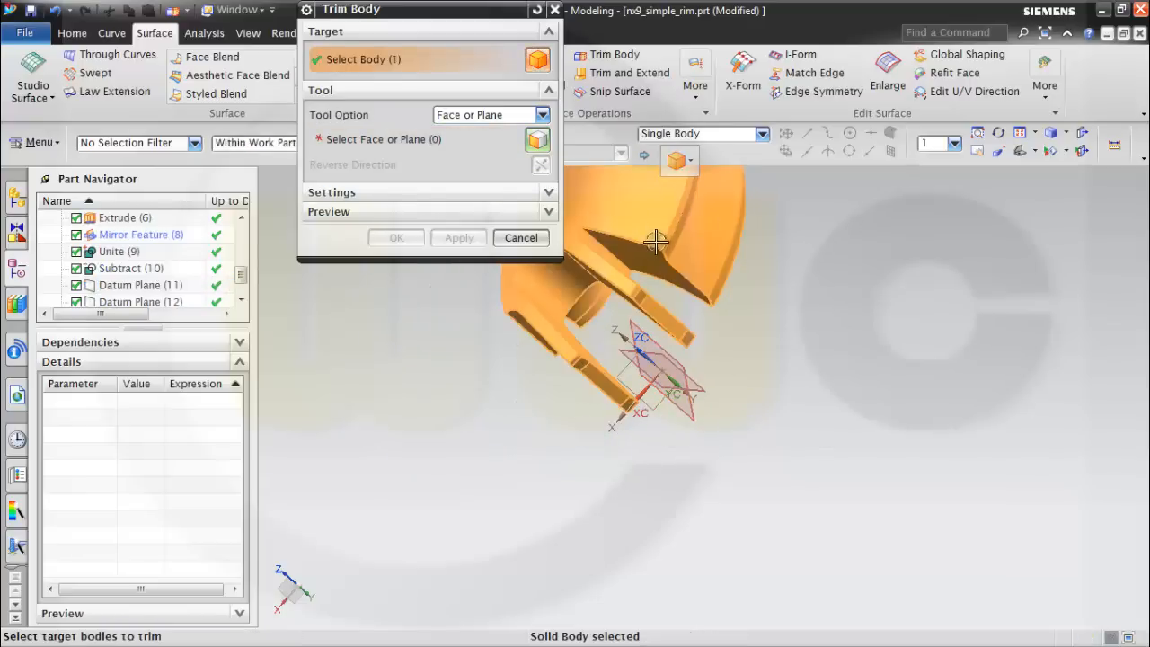
click(429, 141)
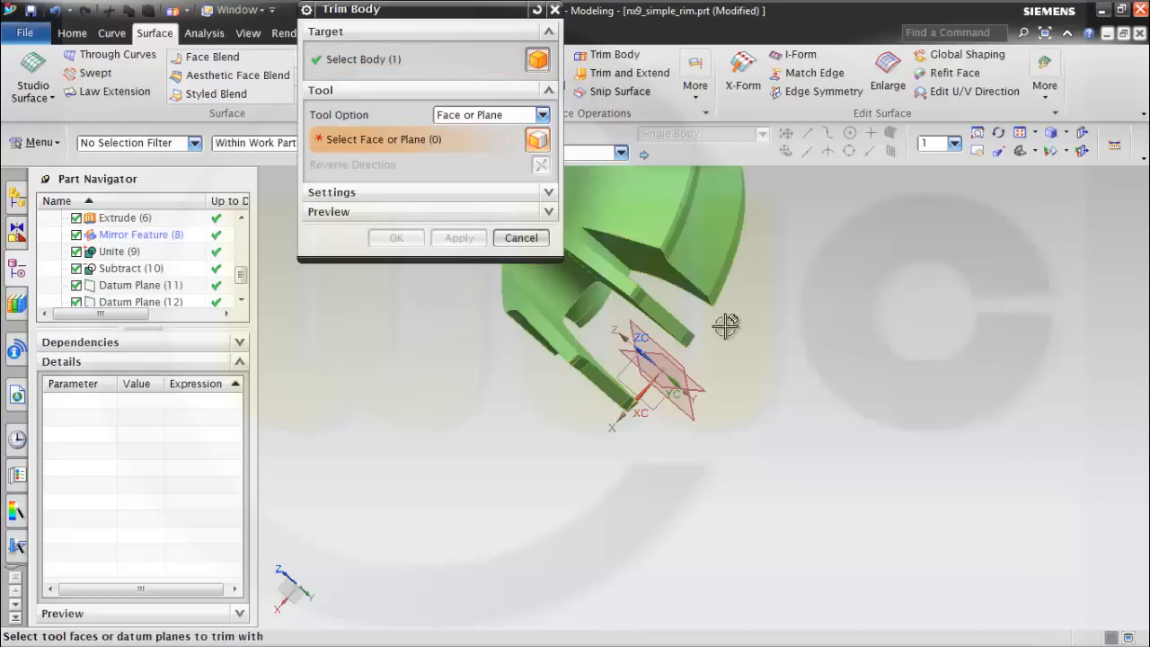
click(705, 383)
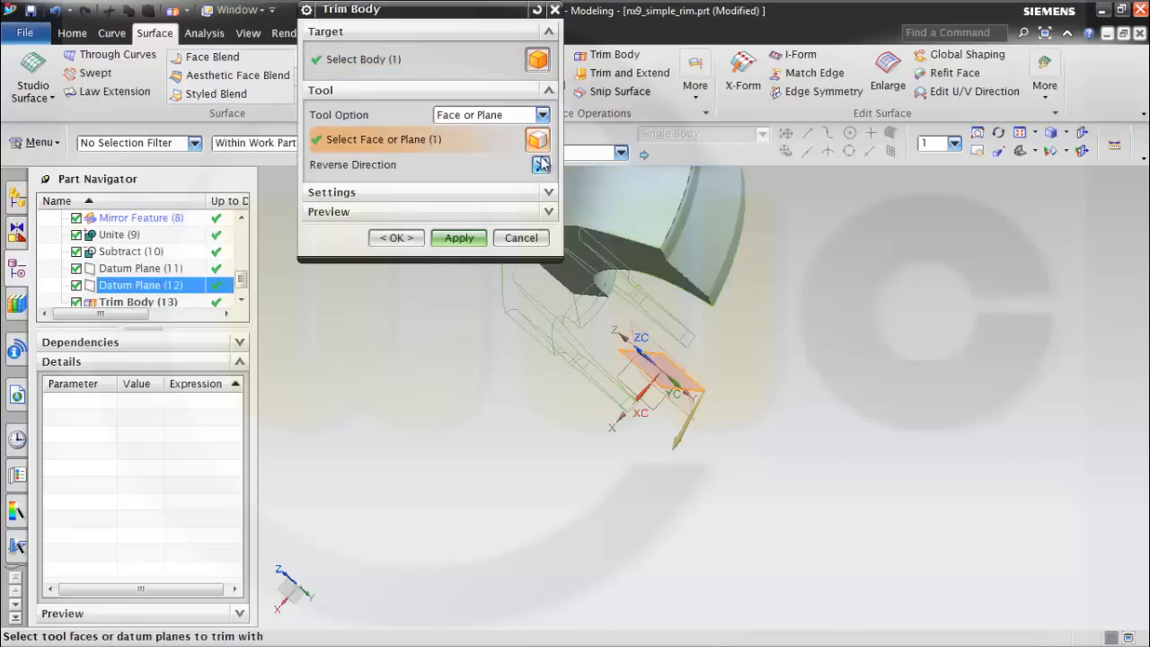
click(540, 166)
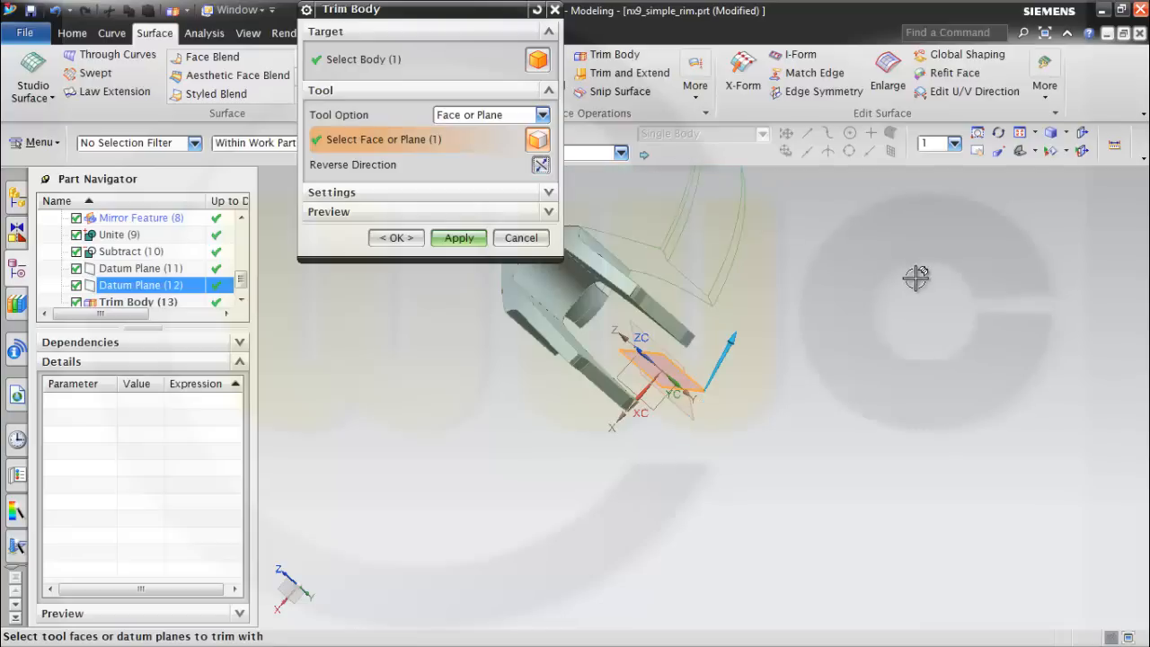
click(408, 242)
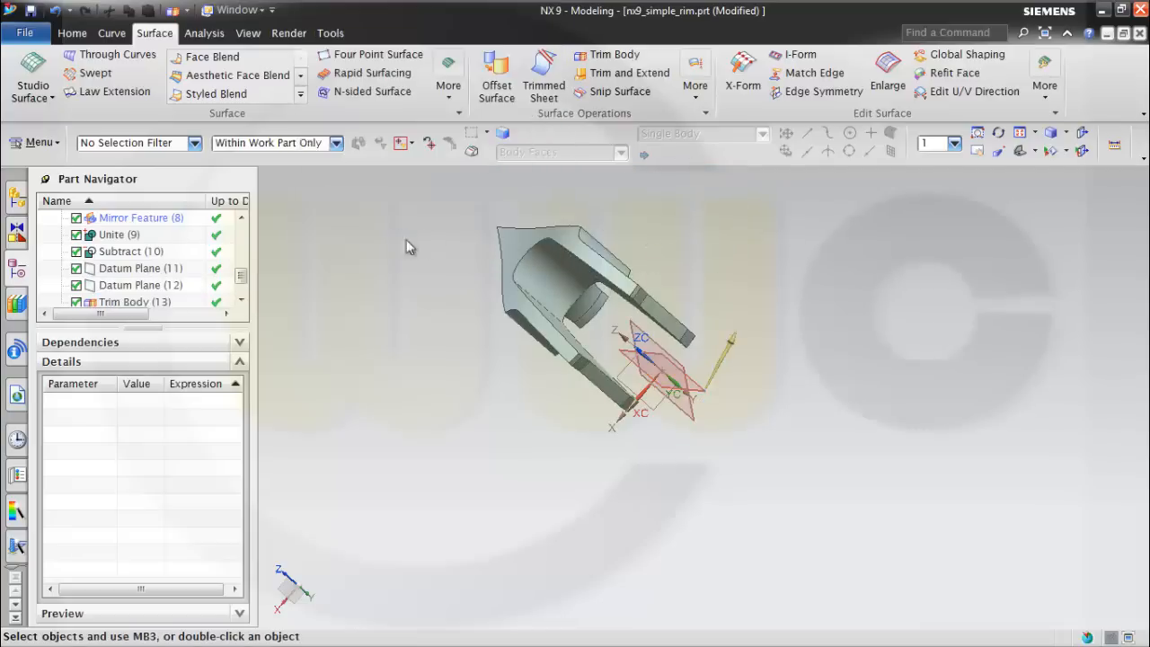
- Show Revolve (2), the hidden rim surface around the trimmed spoke segment
scroll(660, 257, down, 2)
shift+middle_drag(591, 234, 637, 344)
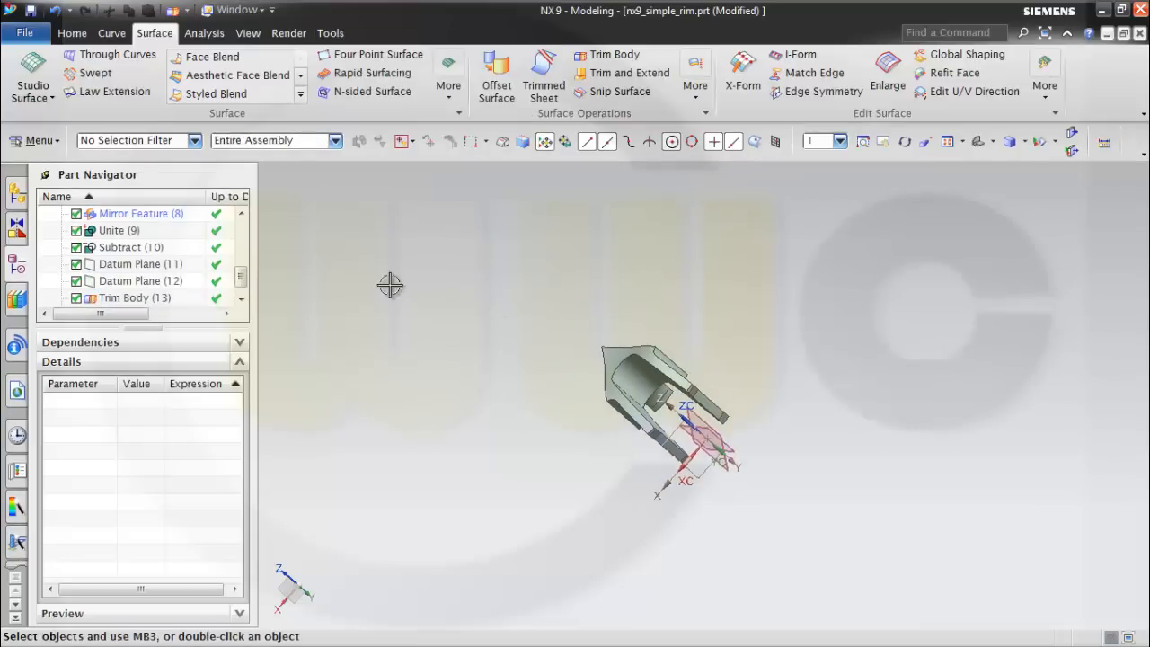
drag(243, 282, 240, 248)
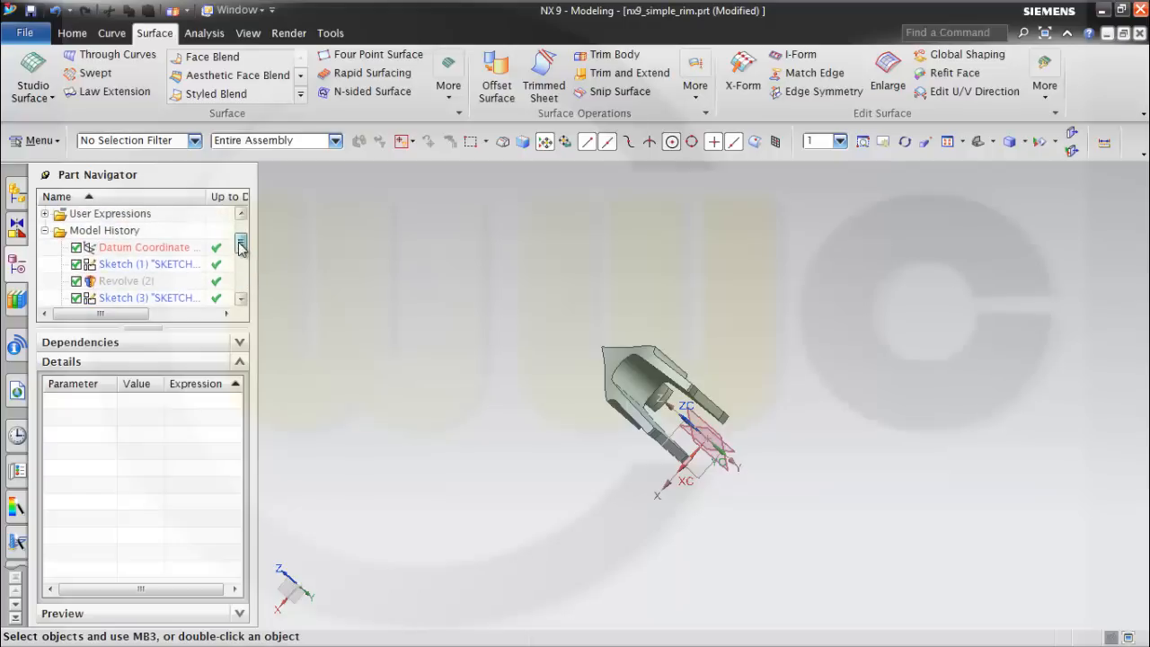
click(134, 282)
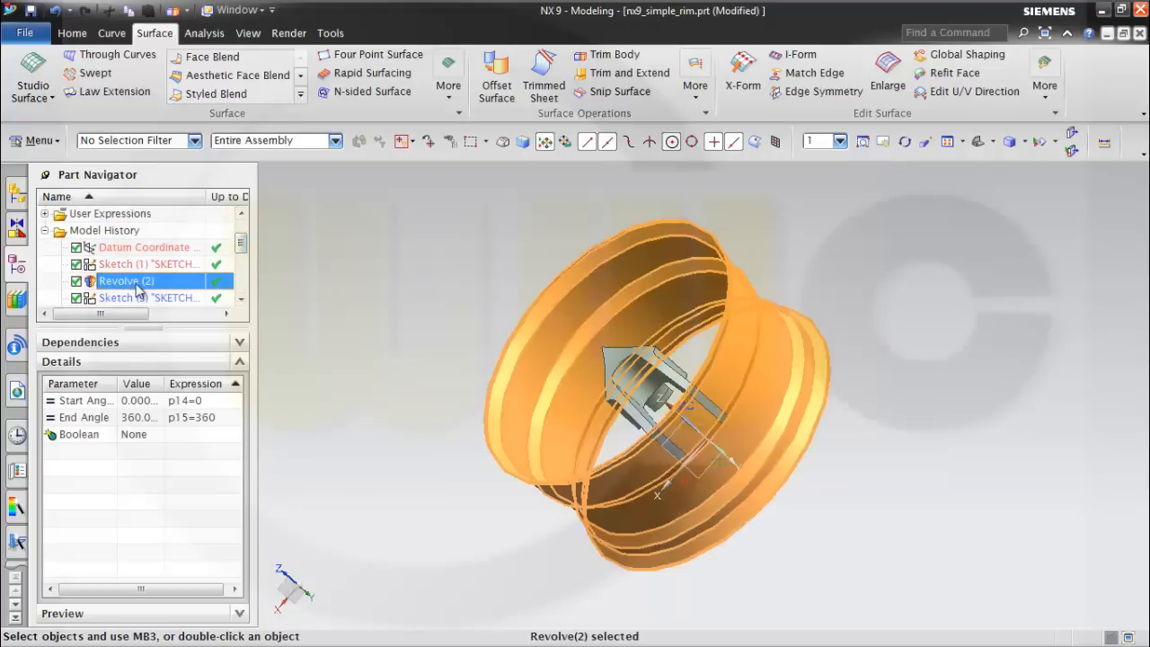
right_click(138, 286)
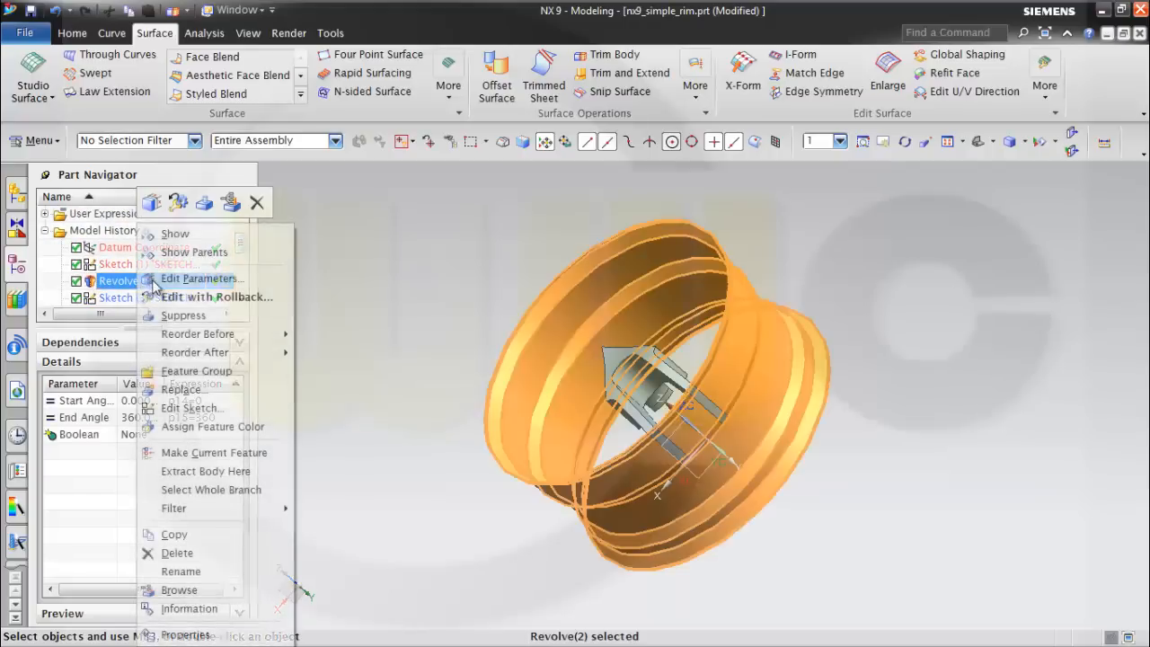
click(164, 228)
mouse_move(898, 290)
middle_down()
mouse_move(918, 314)
mouse_move(908, 297)
middle_up()
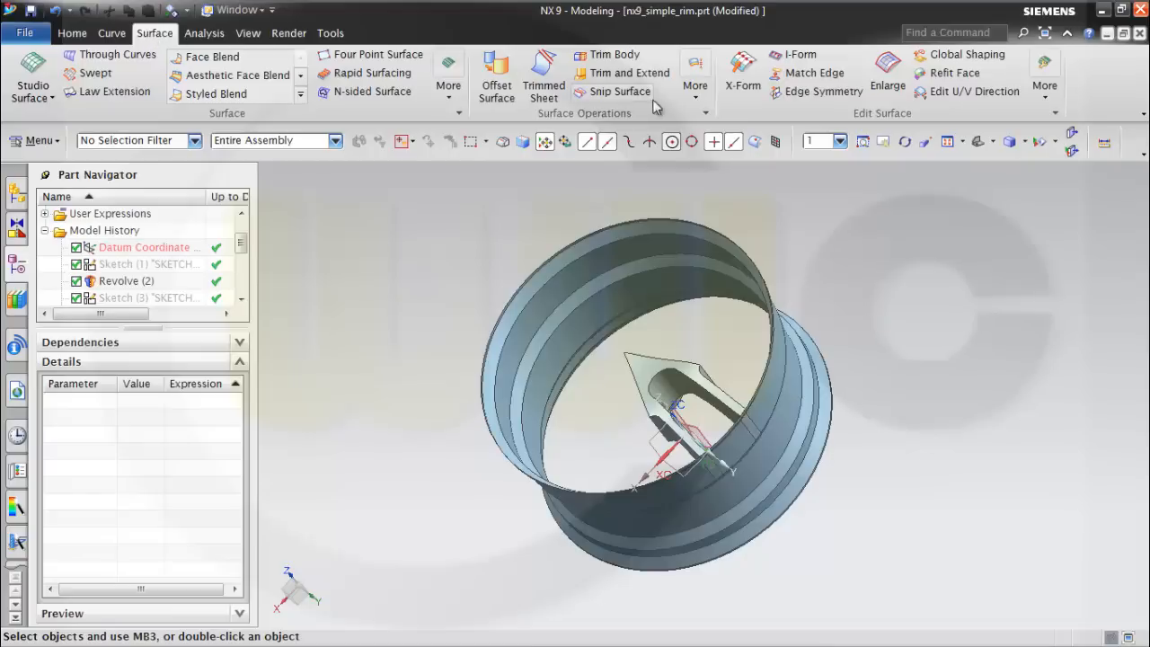
- Thicken all faces of Revolve (2) with Offset 1 of 5 mm, Offset 2 of 0 mm and Boolean None, and hide the original surface
click(697, 101)
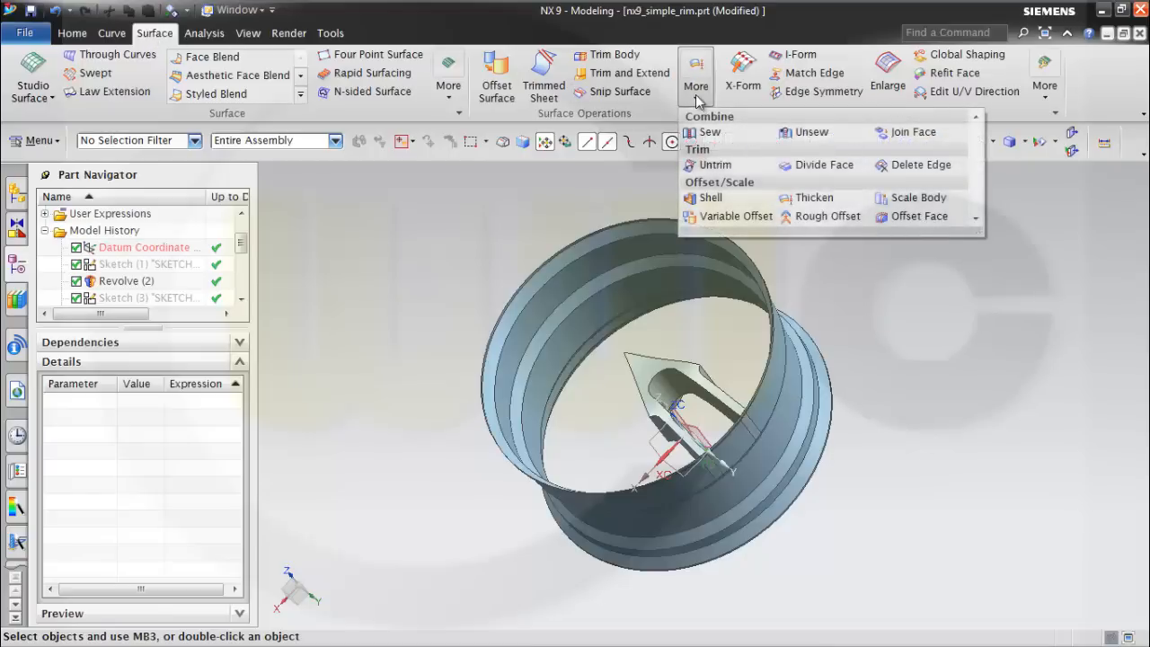
click(805, 204)
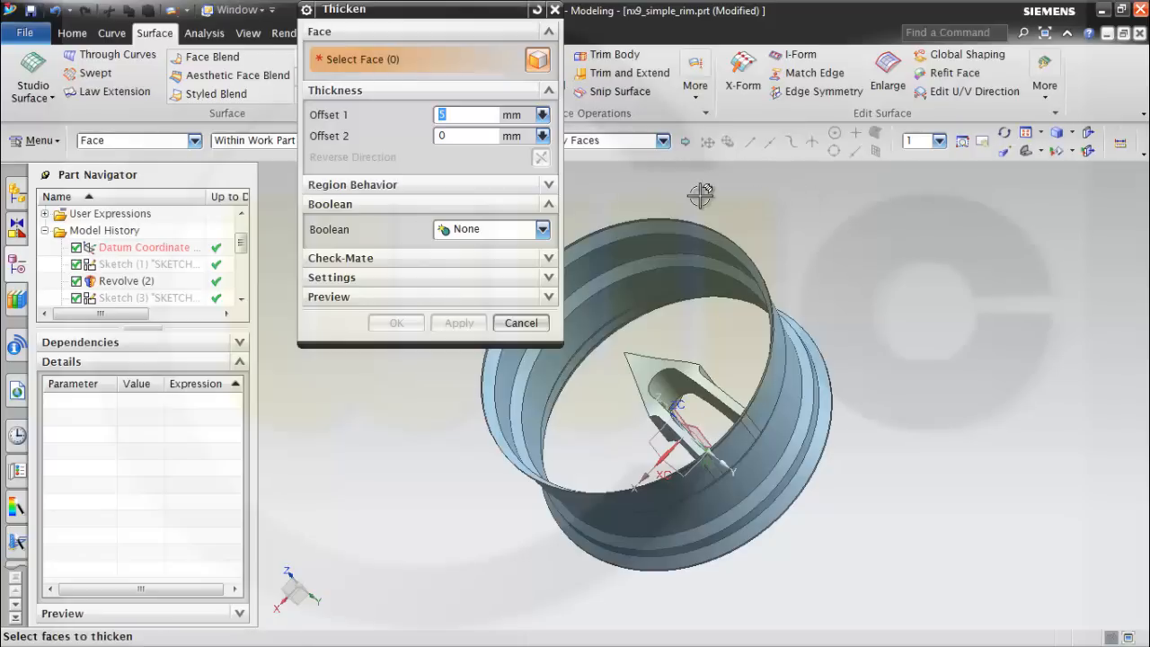
middle_drag(698, 192, 719, 224)
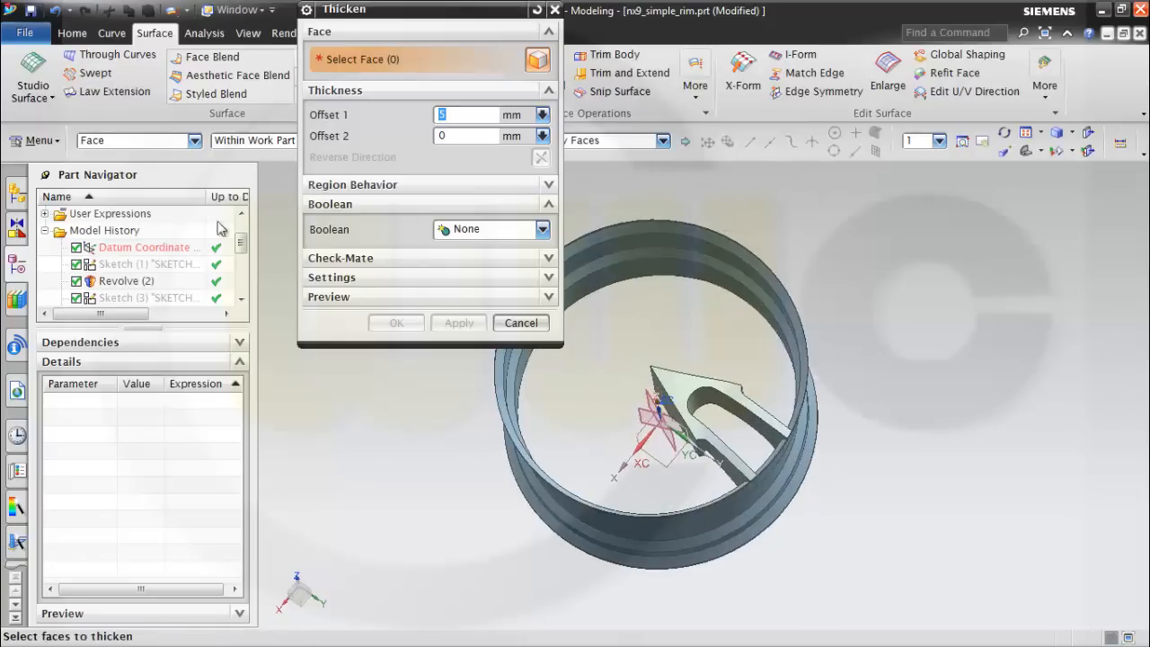
click(126, 281)
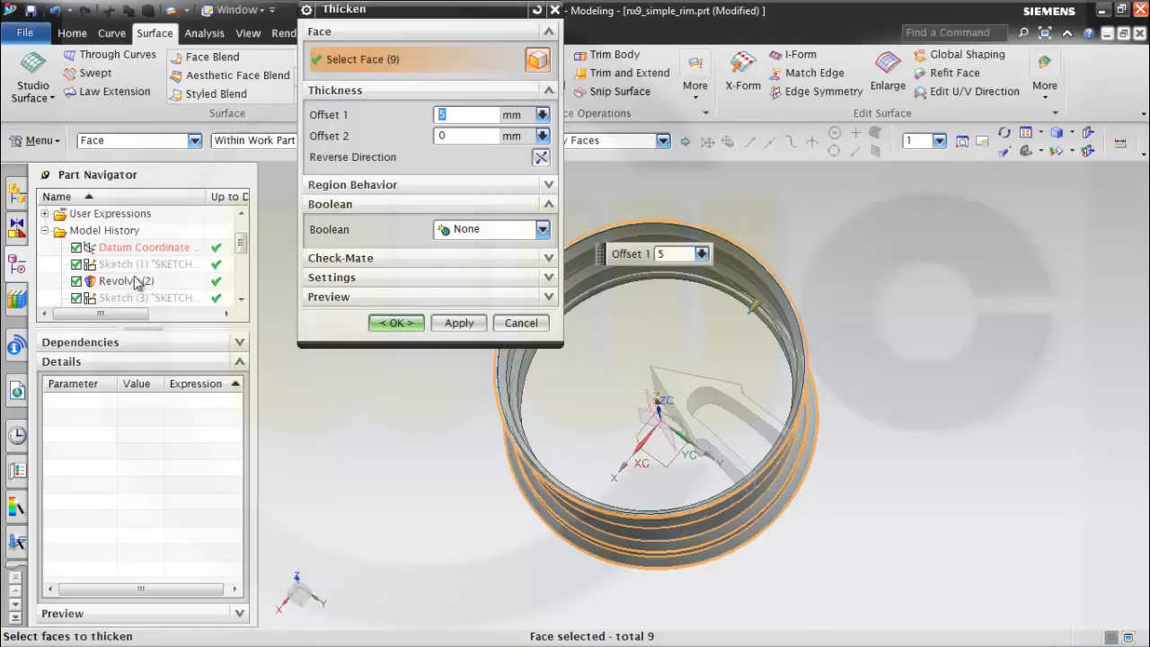
middle_drag(662, 326, 674, 355)
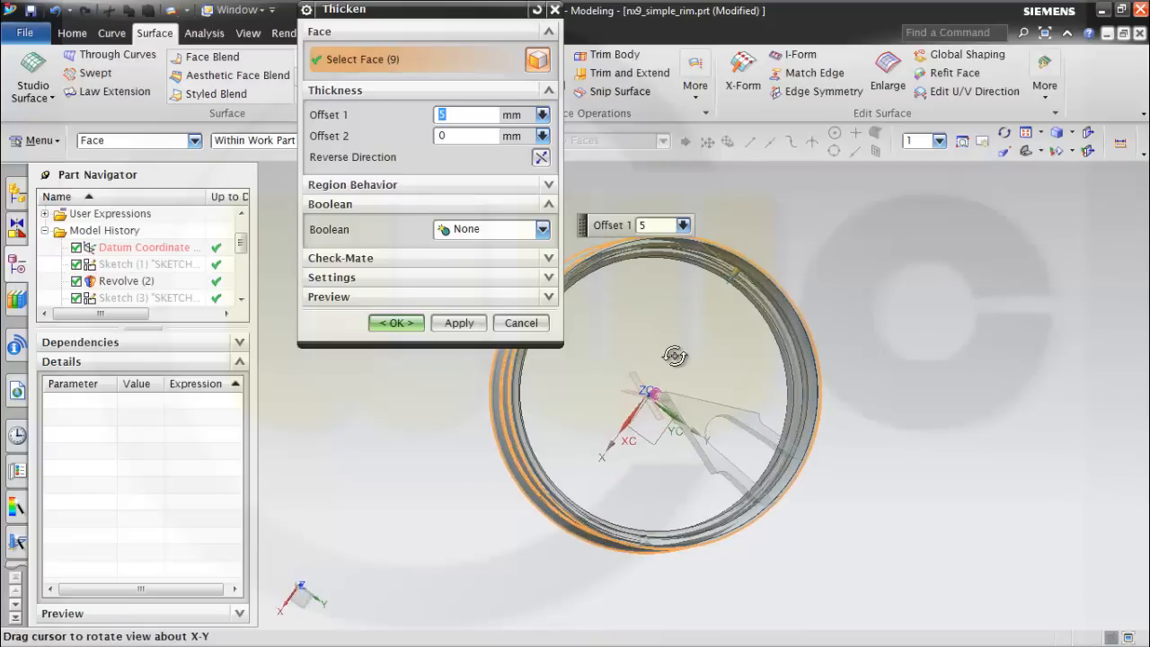
click(539, 158)
click(539, 158)
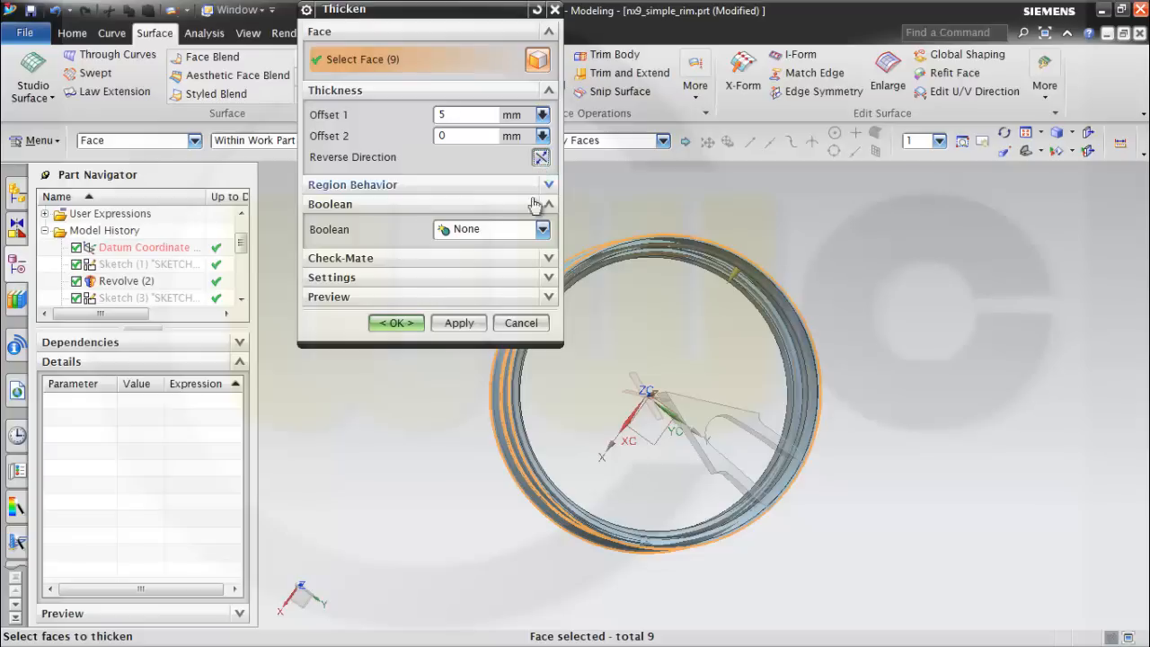
click(396, 323)
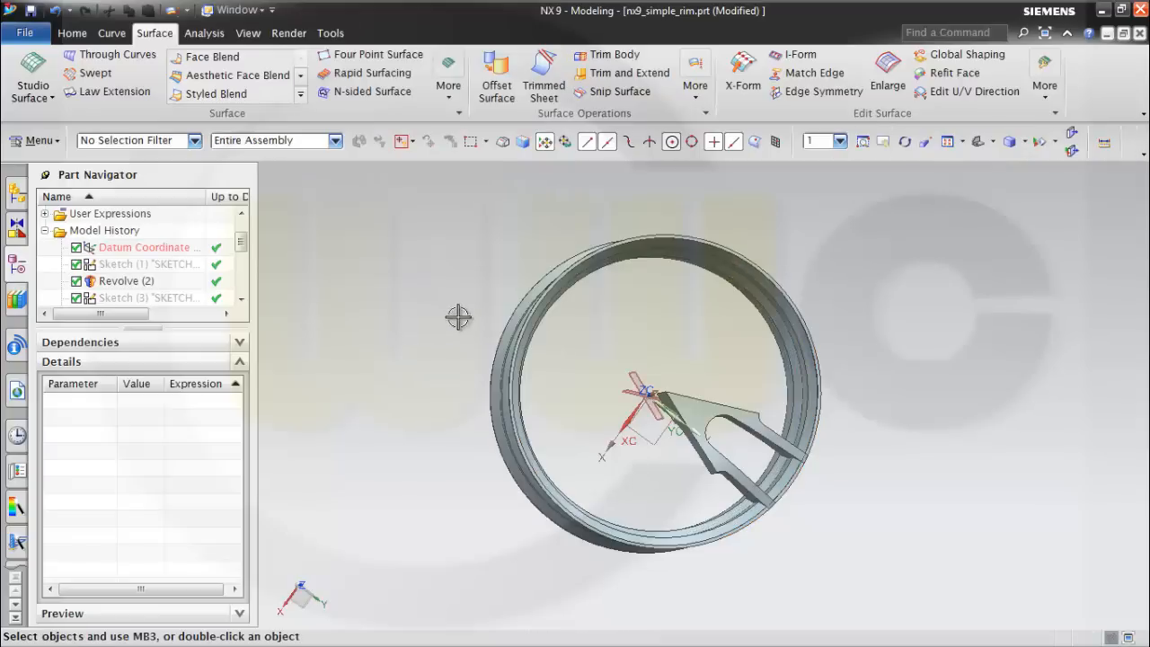
right_click(137, 282)
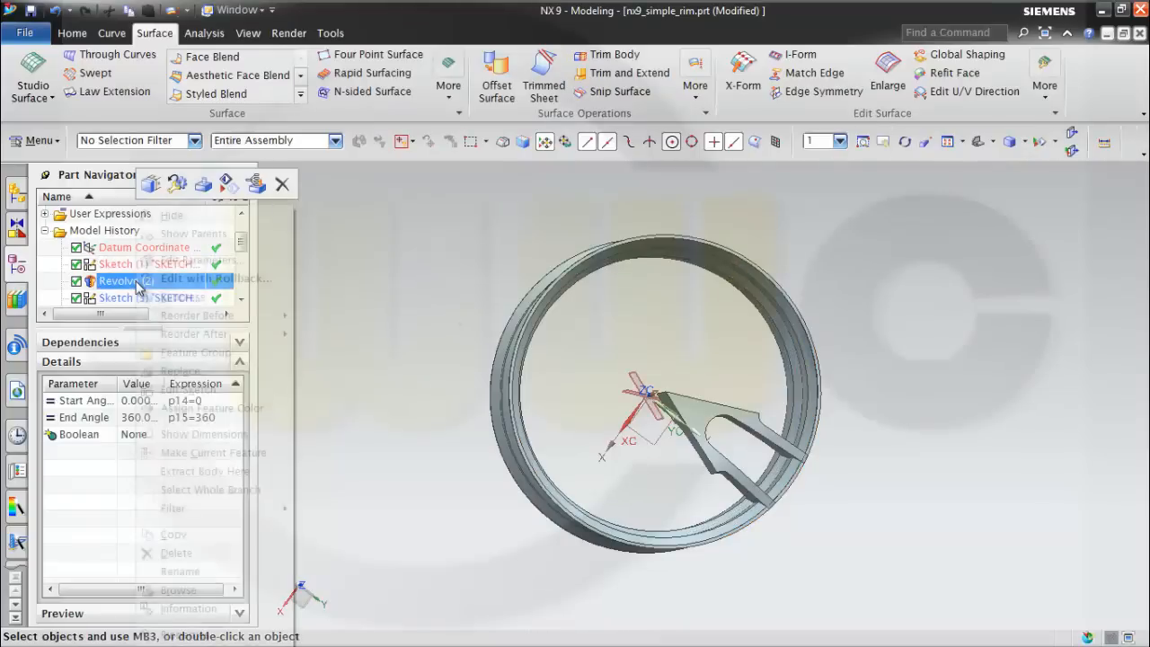
click(180, 214)
- Apply a 4 mm circular Edge Blend to the seven circular edges along the inside of the thickened rim
middle_drag(710, 400, 772, 269)
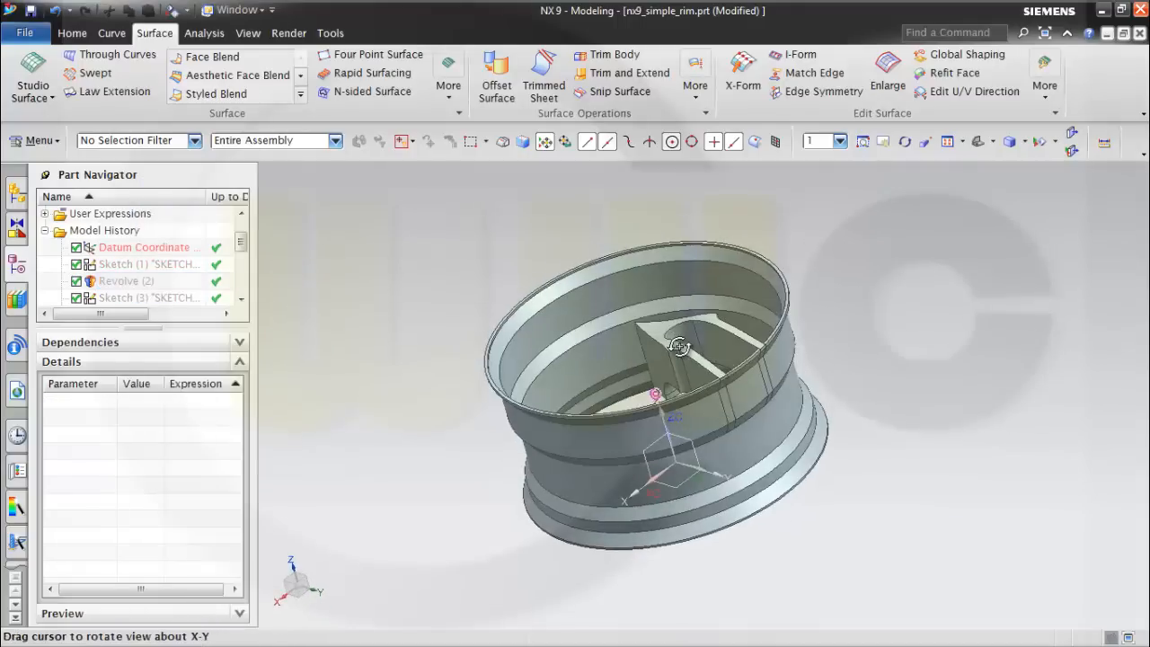
scroll(798, 210, up, 5)
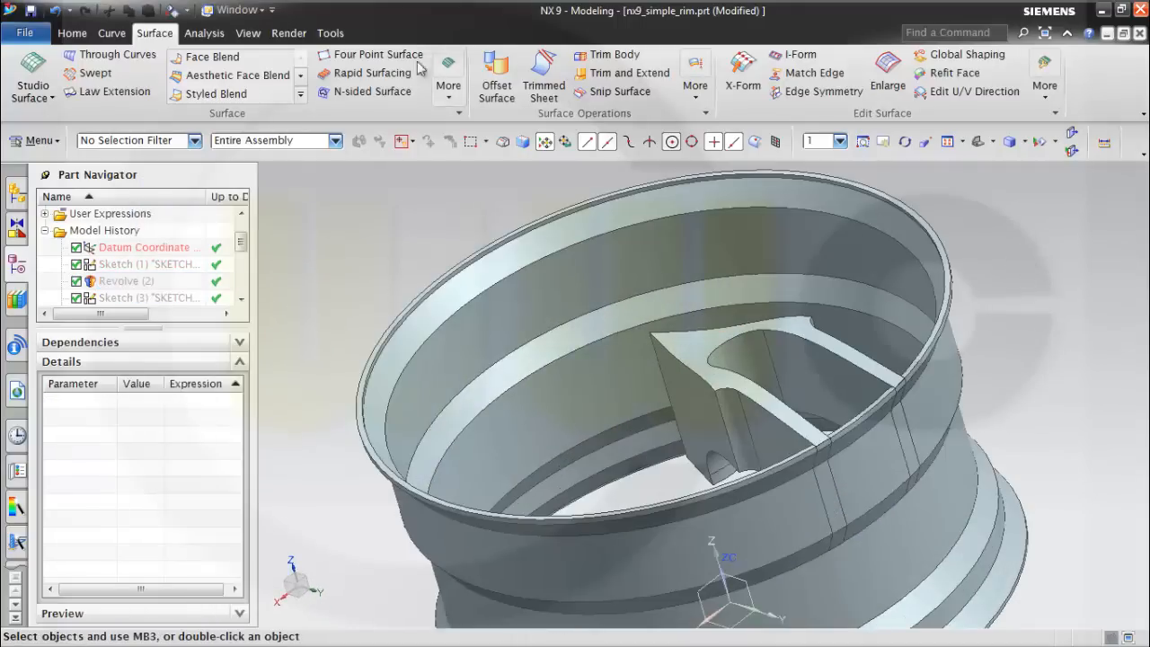
click(74, 34)
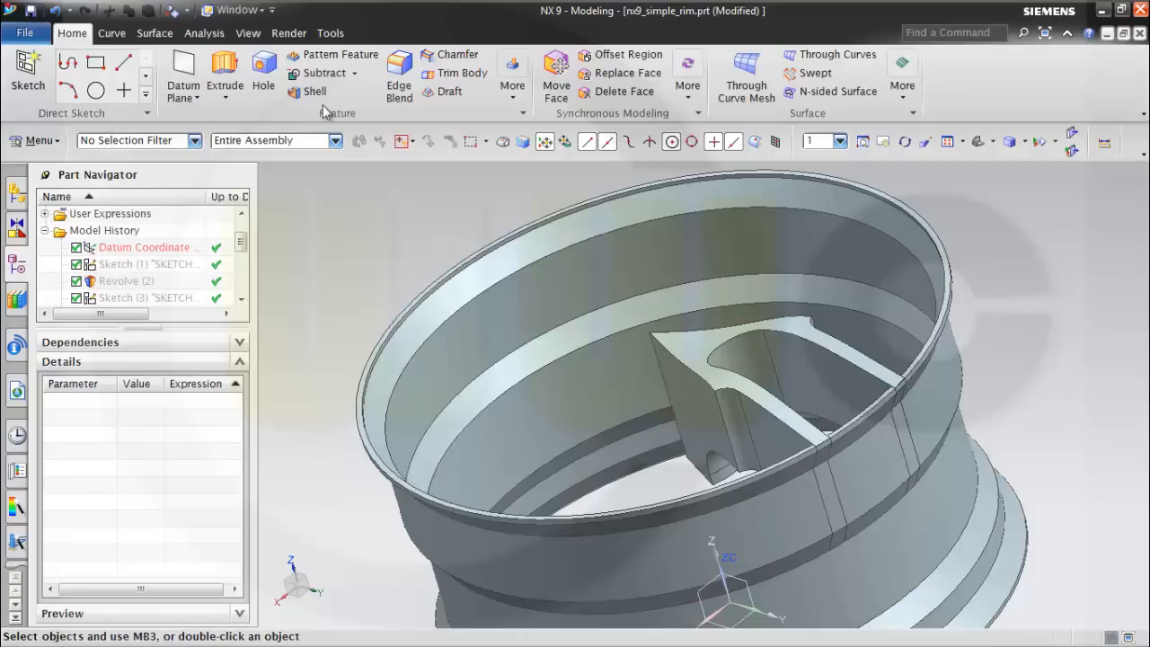
click(399, 72)
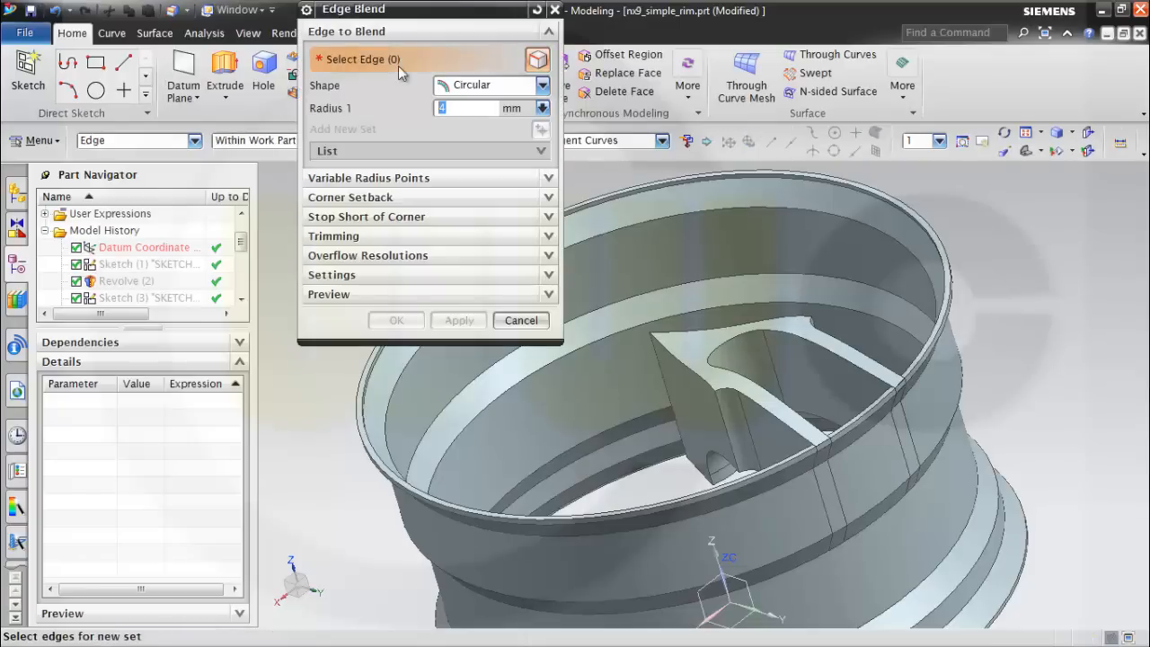
scroll(640, 192, up, 2)
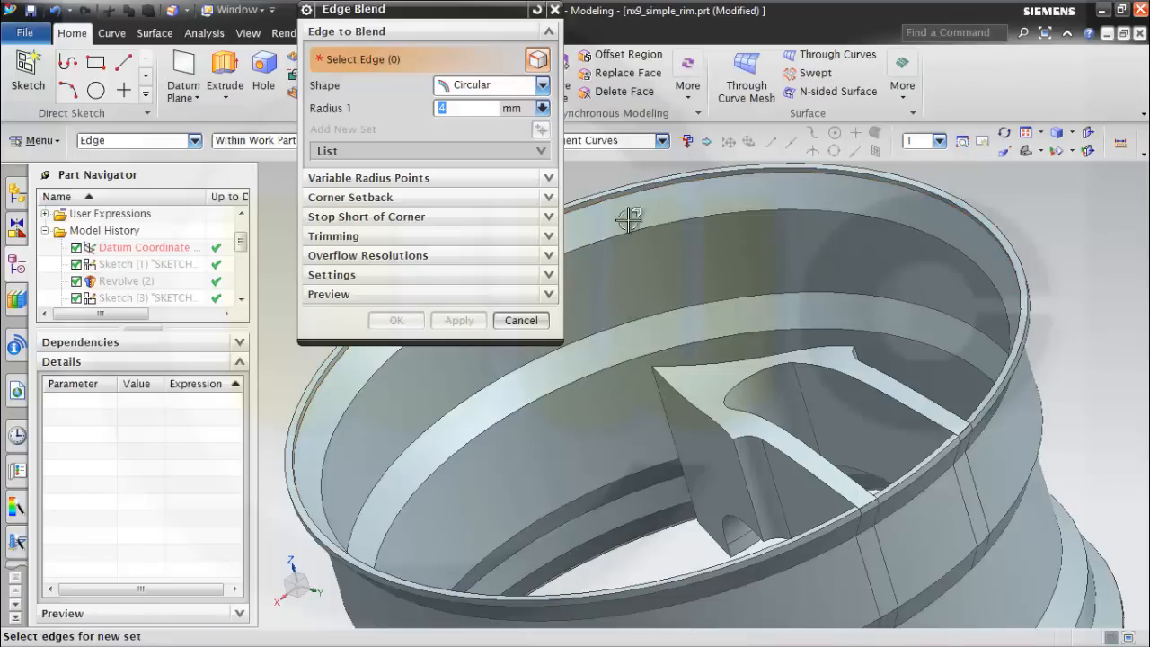
click(664, 216)
click(657, 244)
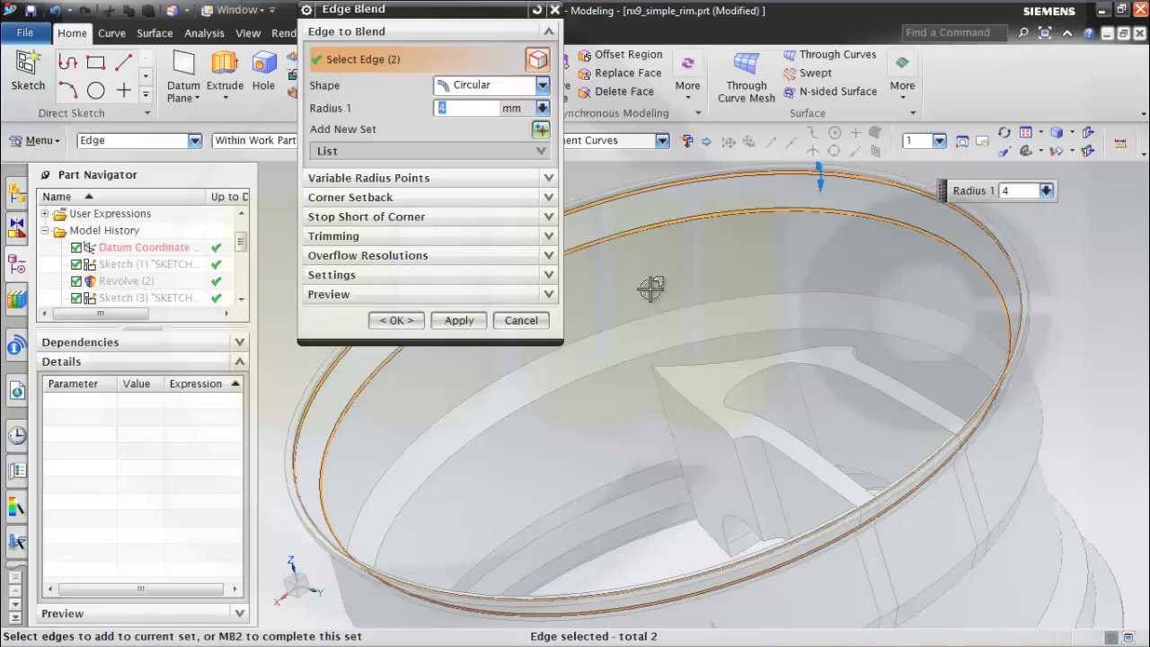
click(633, 323)
click(612, 360)
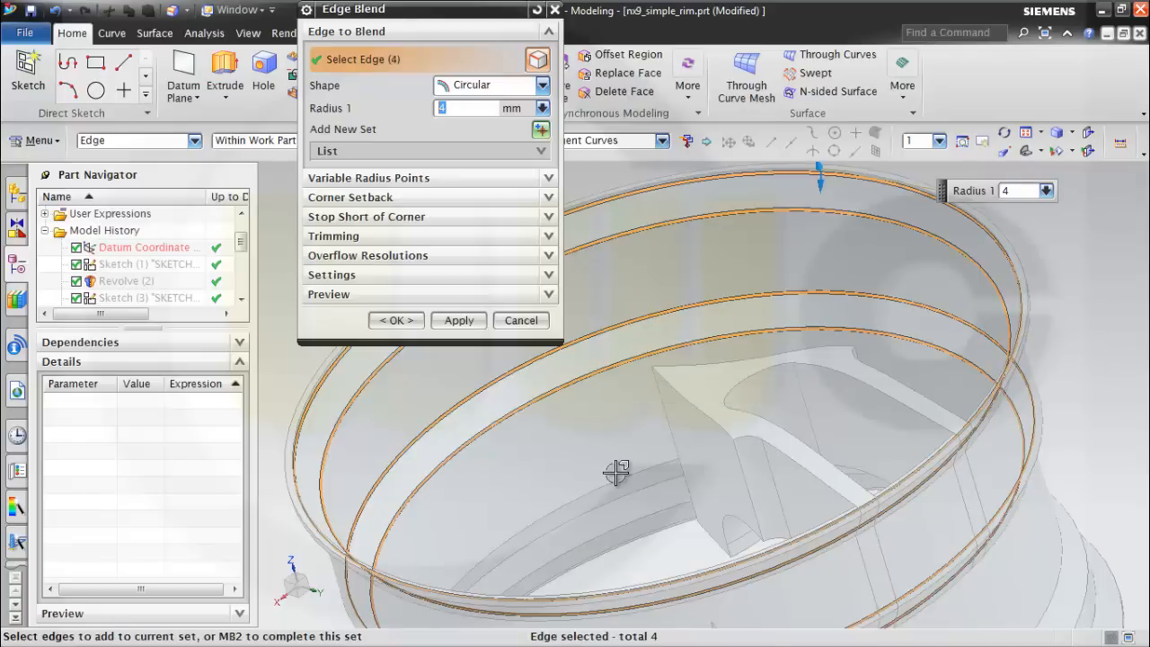
click(624, 493)
click(628, 521)
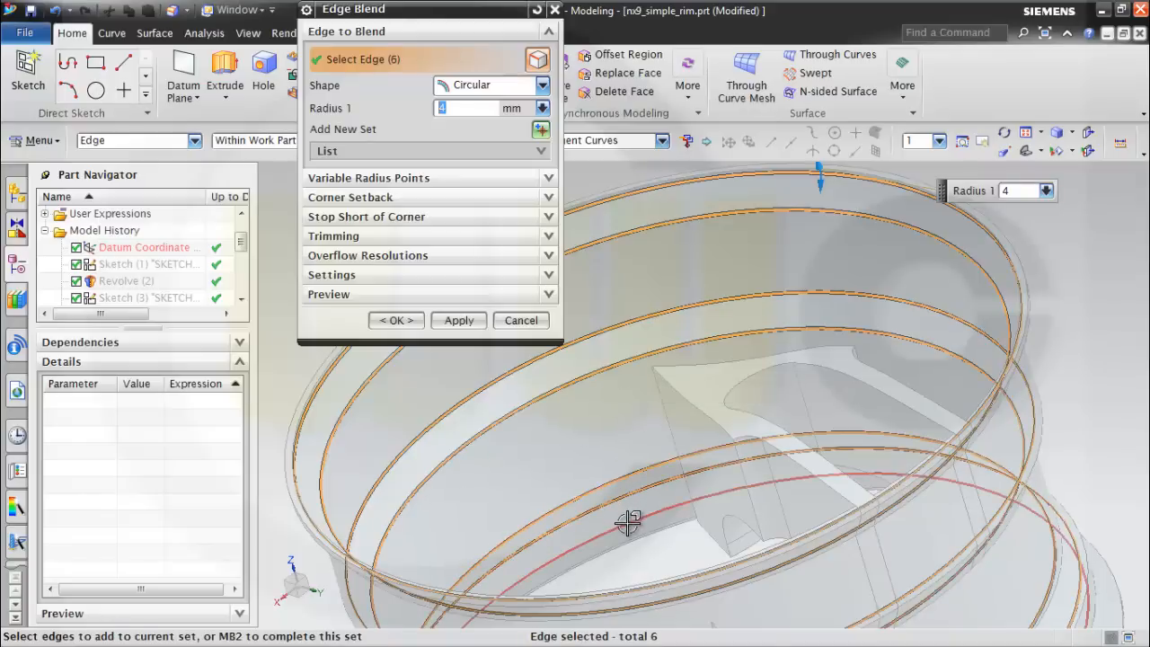
click(628, 520)
click(396, 321)
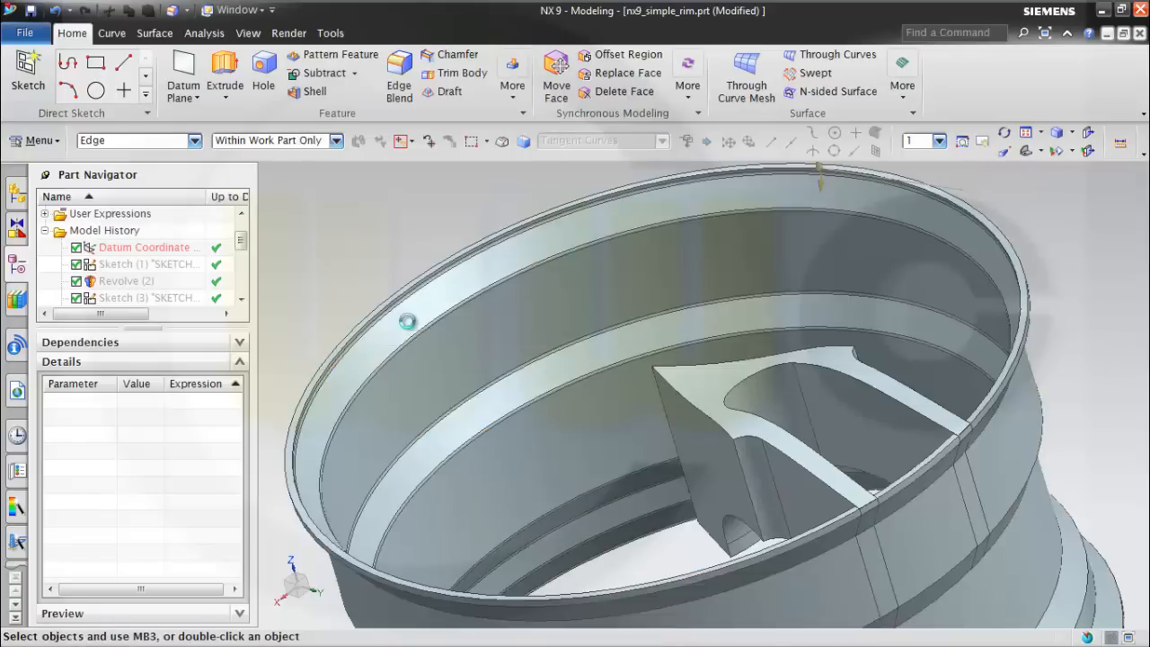
- Apply a 4 mm circular Edge Blend to the upper slot edges and outer side edges of the spoke segment
middle_drag(405, 320, 561, 412)
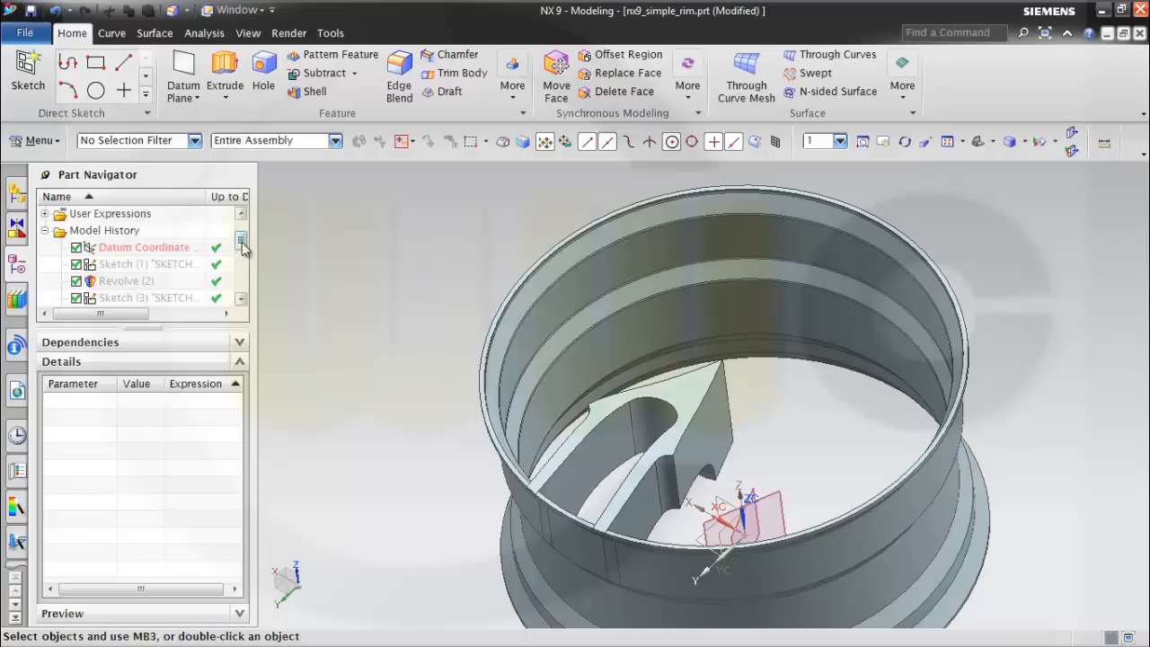
drag(243, 249, 240, 285)
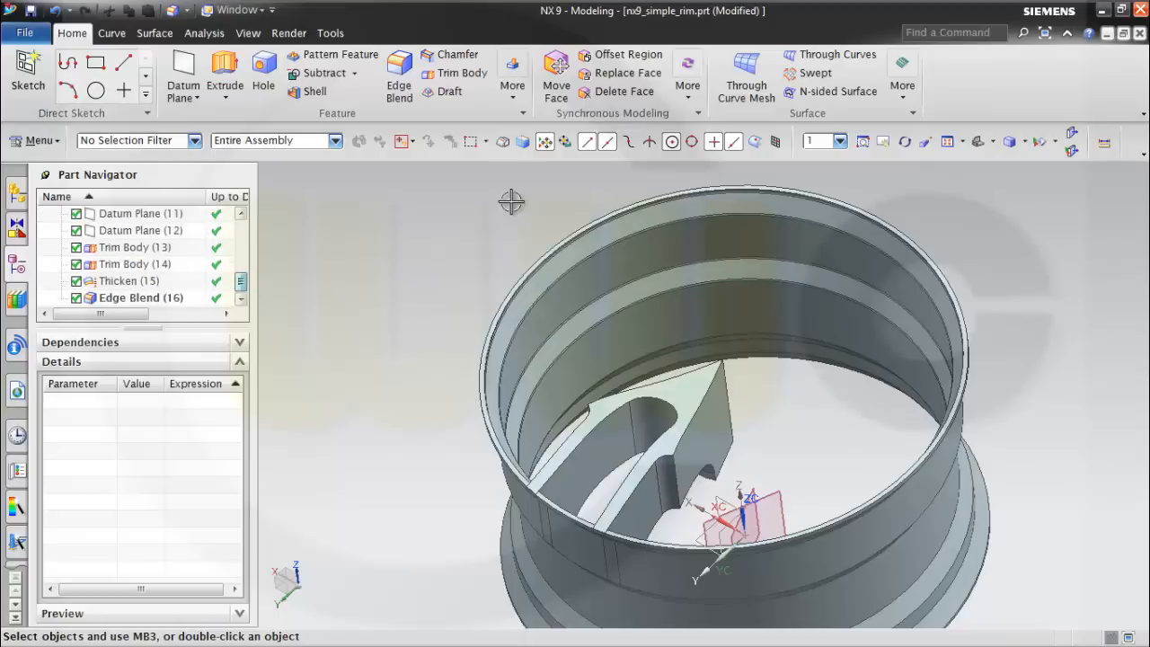
click(401, 75)
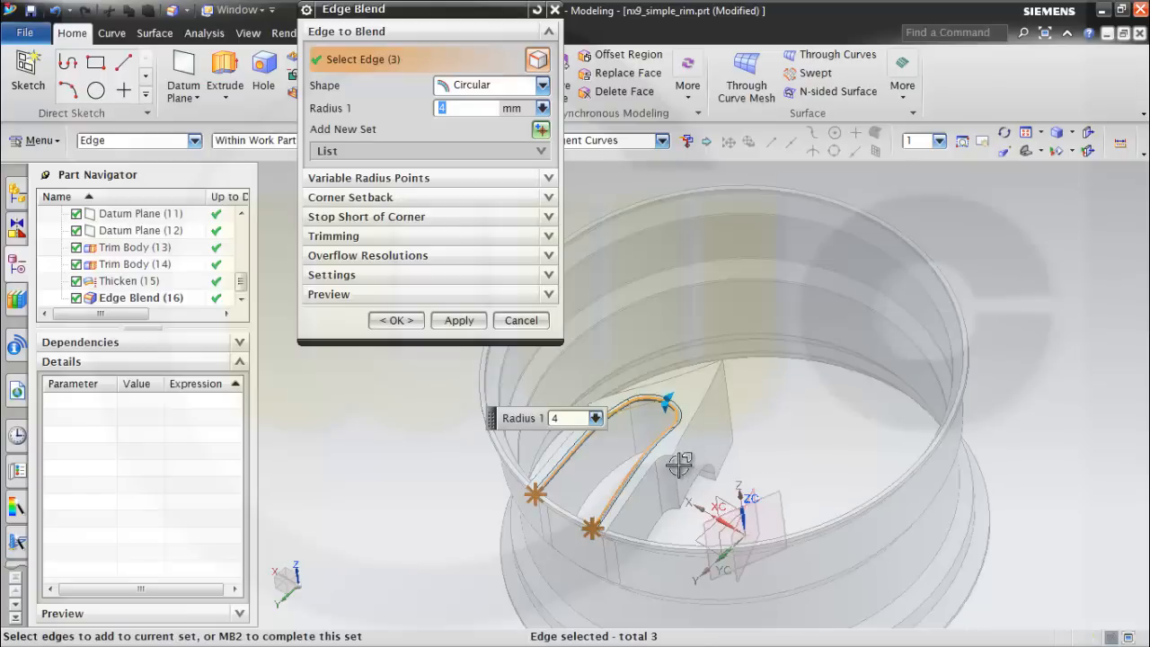
click(627, 449)
mouse_move(627, 449)
middle_down()
mouse_move(647, 462)
mouse_move(629, 465)
middle_up()
click(631, 467)
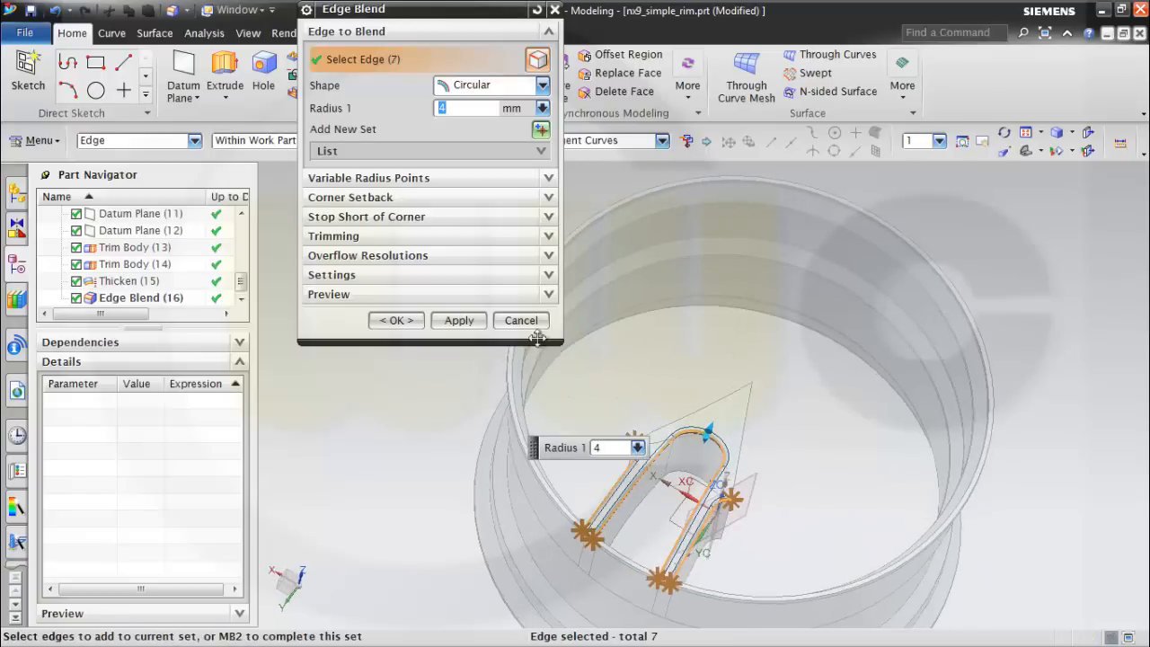
click(391, 321)
- Pattern the blended spoke segment circularly about the ZC axis with Pattern Geometry, using a count of 8 and a 360° span angle
middle_drag(821, 416, 808, 408)
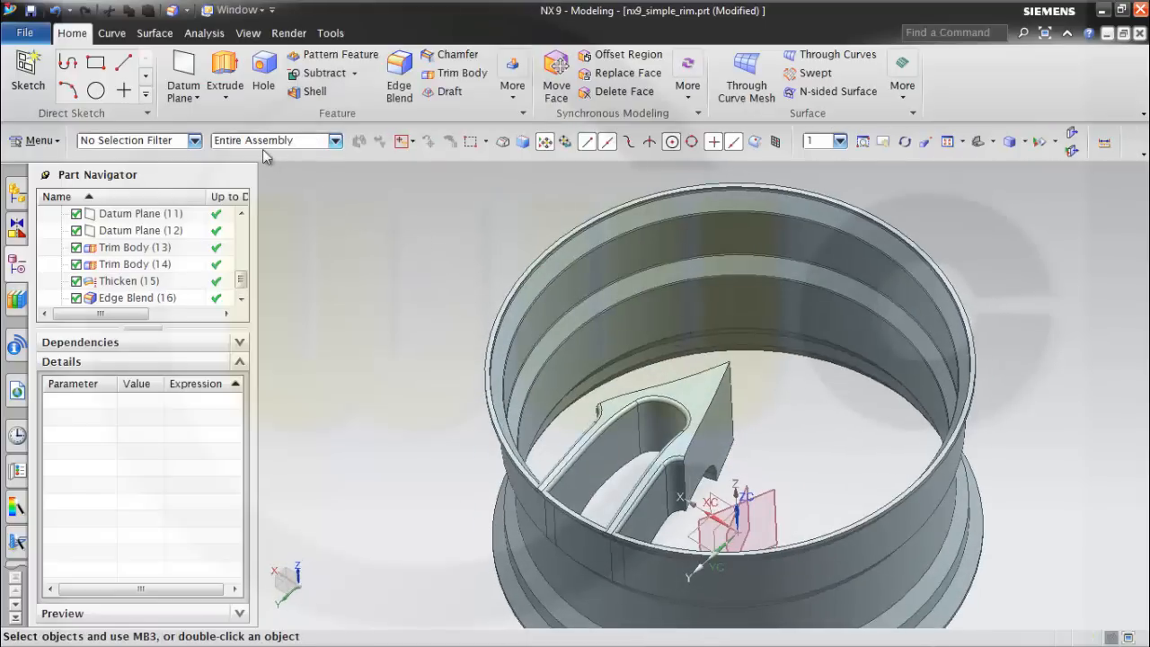
click(515, 108)
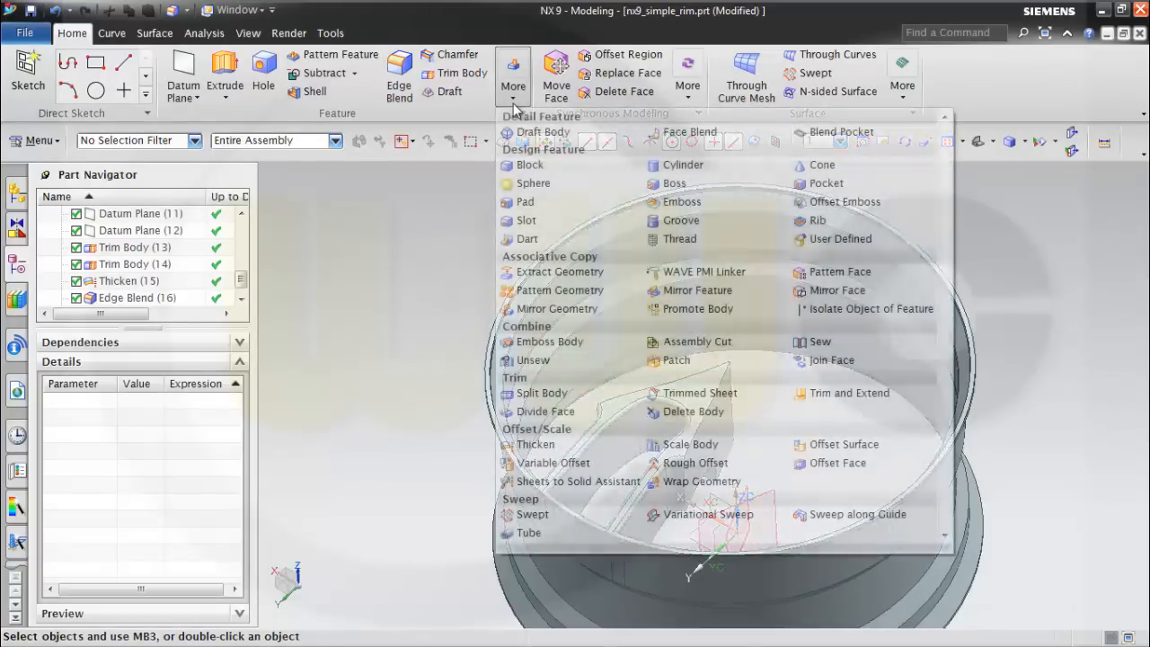
click(541, 290)
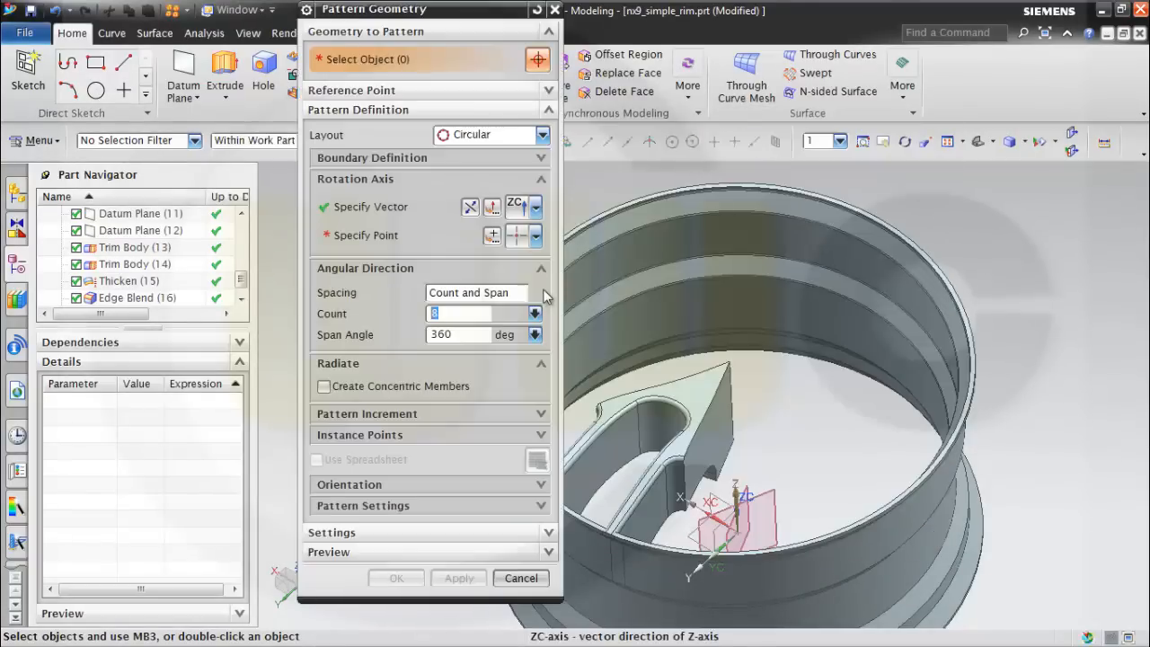
click(693, 409)
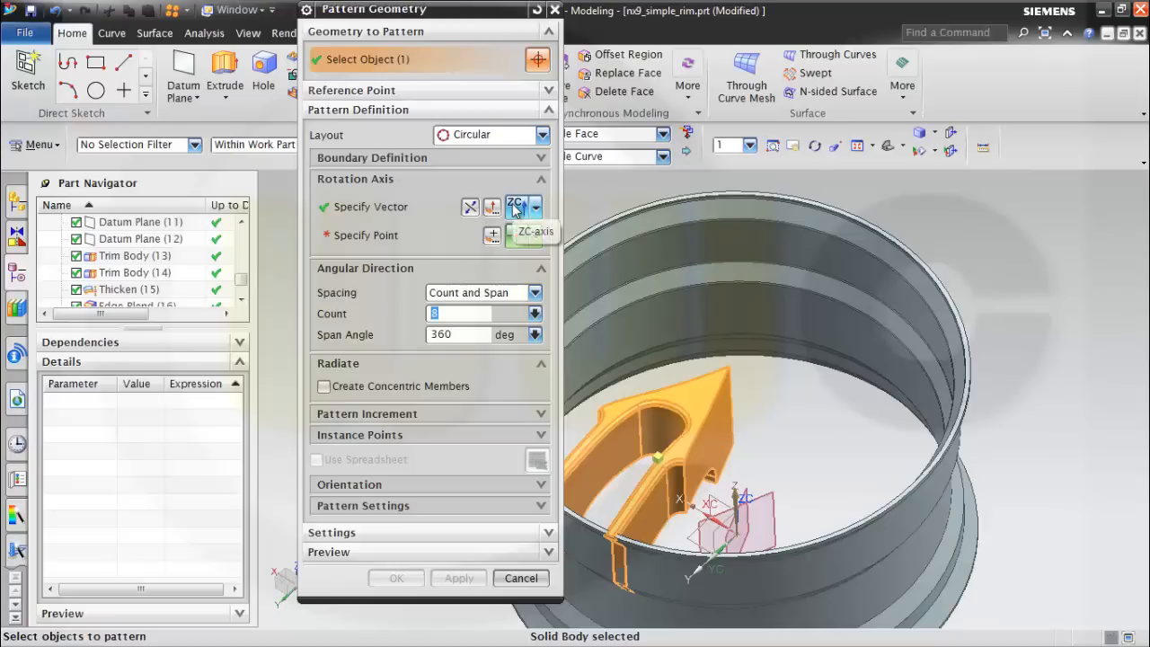
click(492, 236)
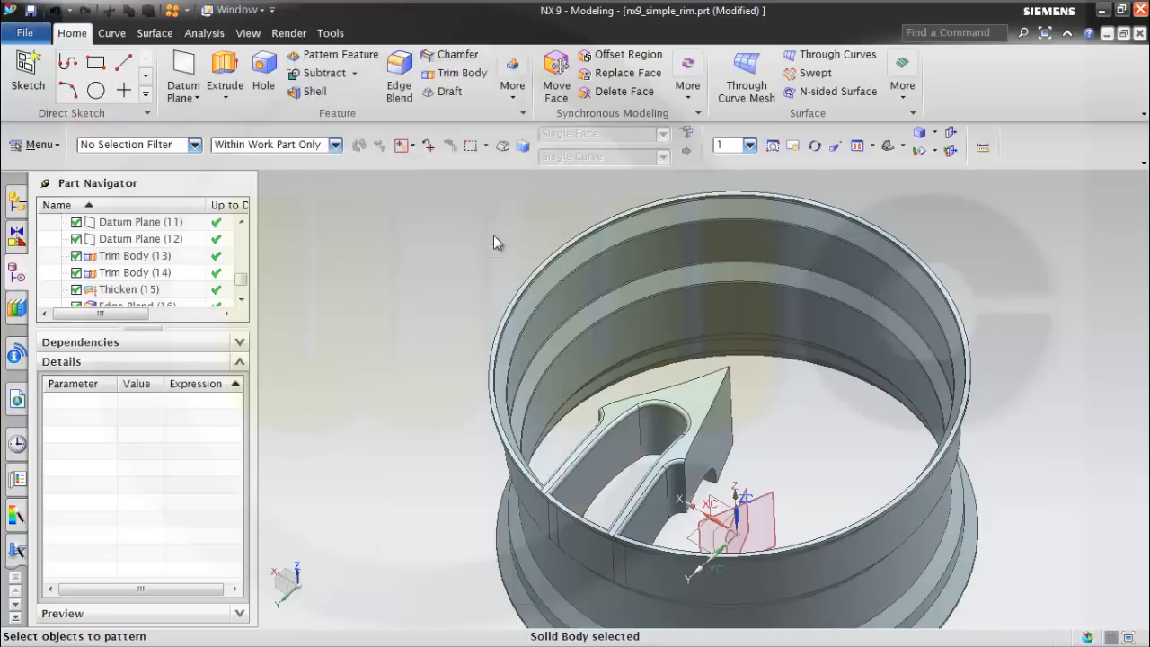
click(458, 317)
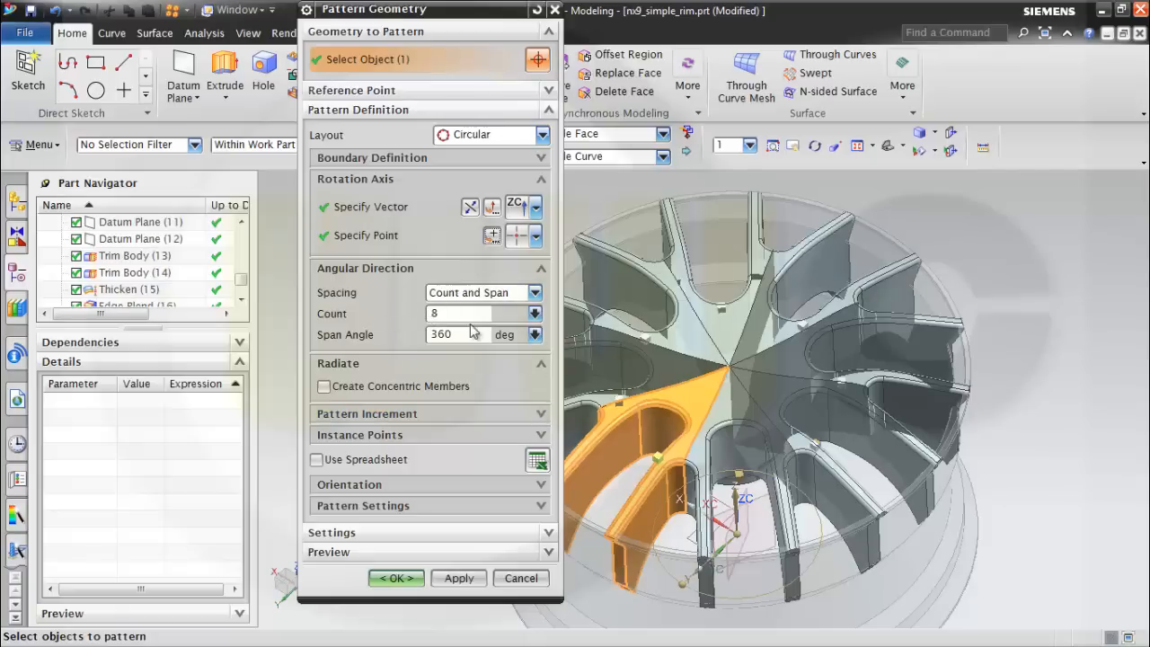
click(396, 577)
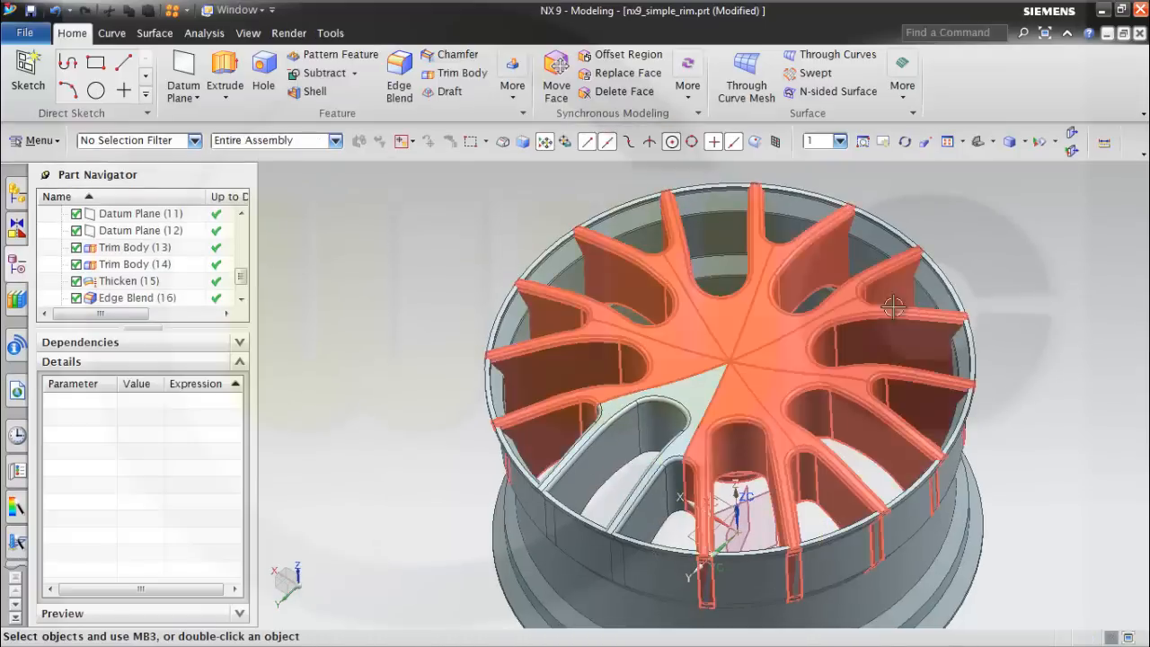
- Unite the thickened rim as target body with the seven patterned spoke segments and the original spoke segment as tool bodies
middle_drag(804, 323, 1013, 327)
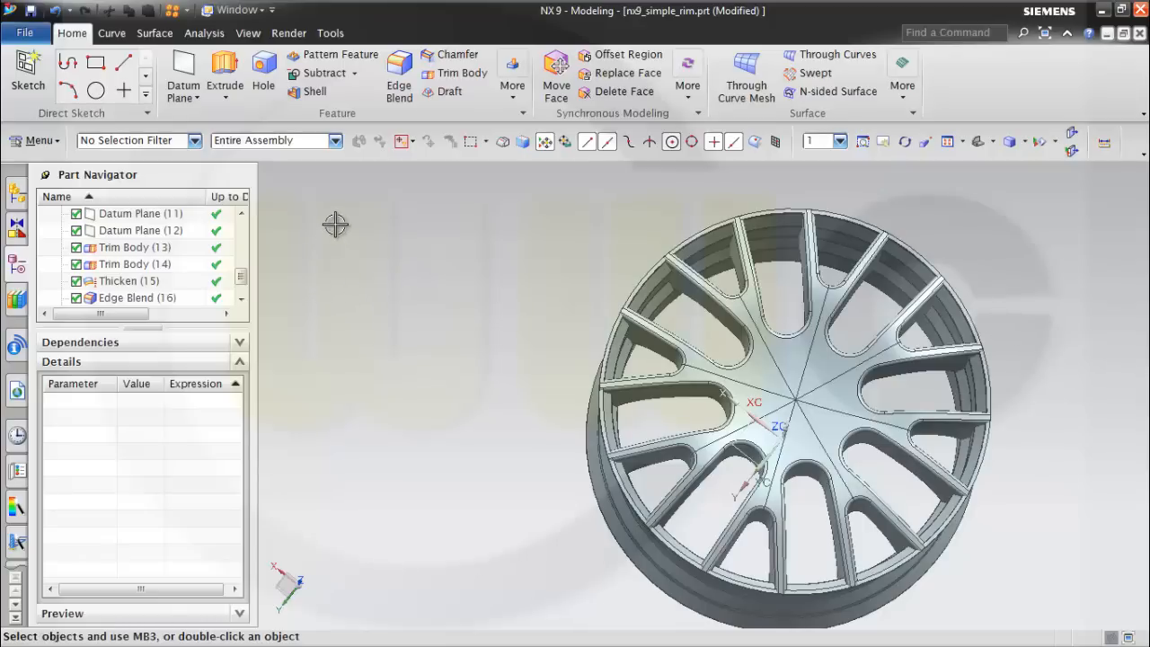
click(352, 57)
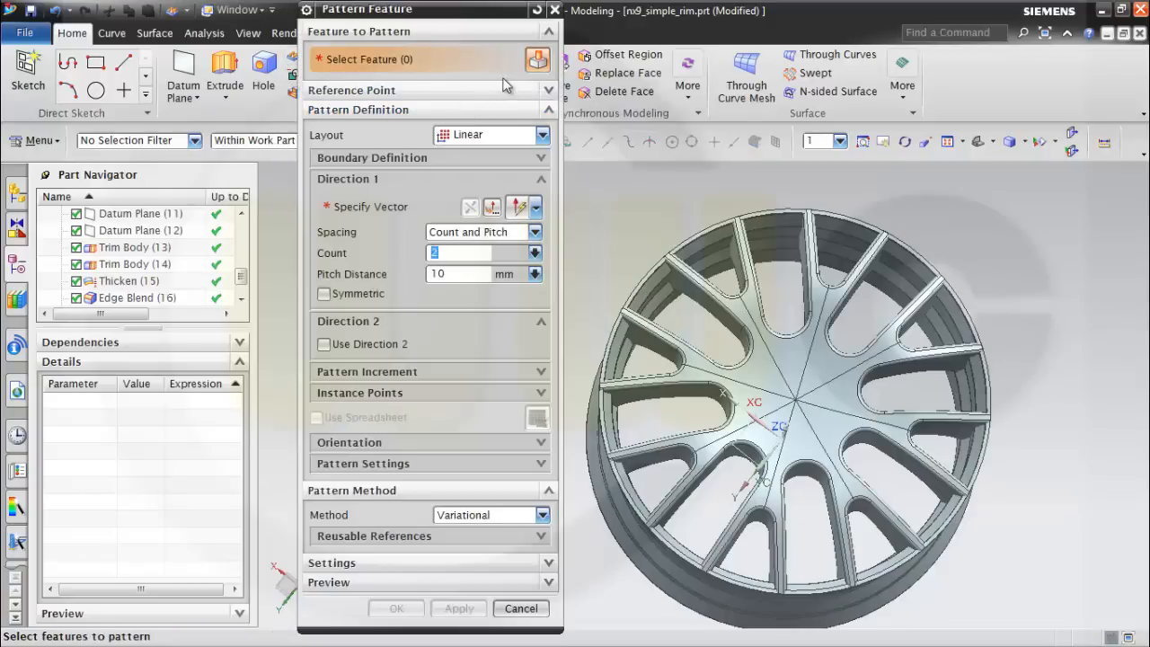
click(554, 10)
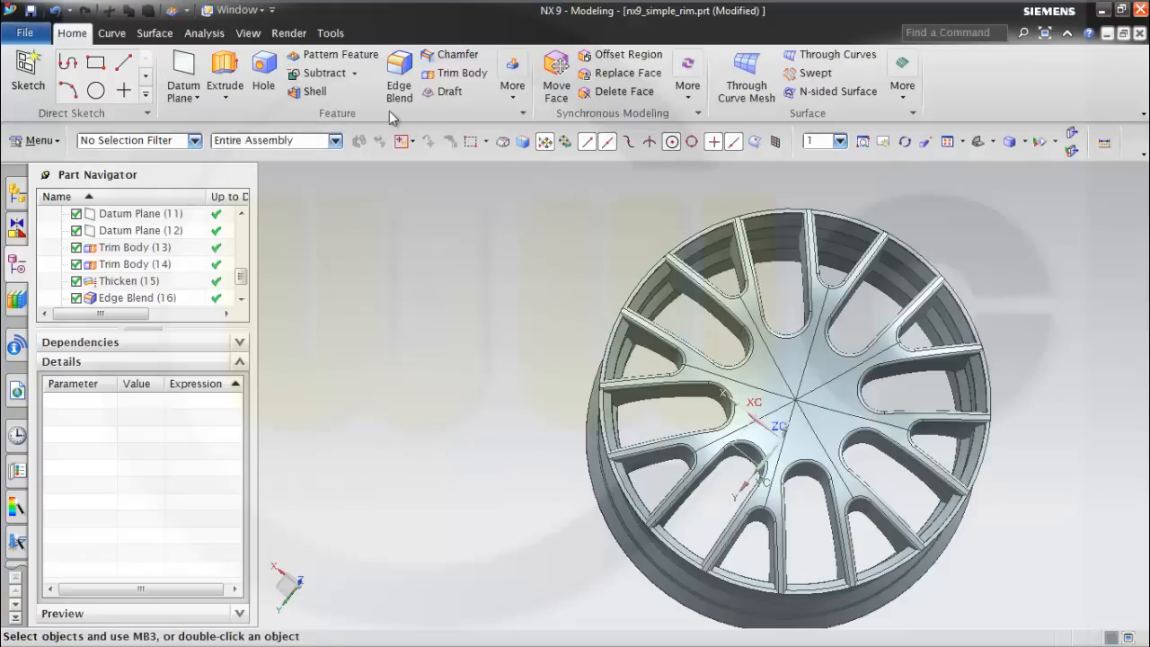
click(354, 74)
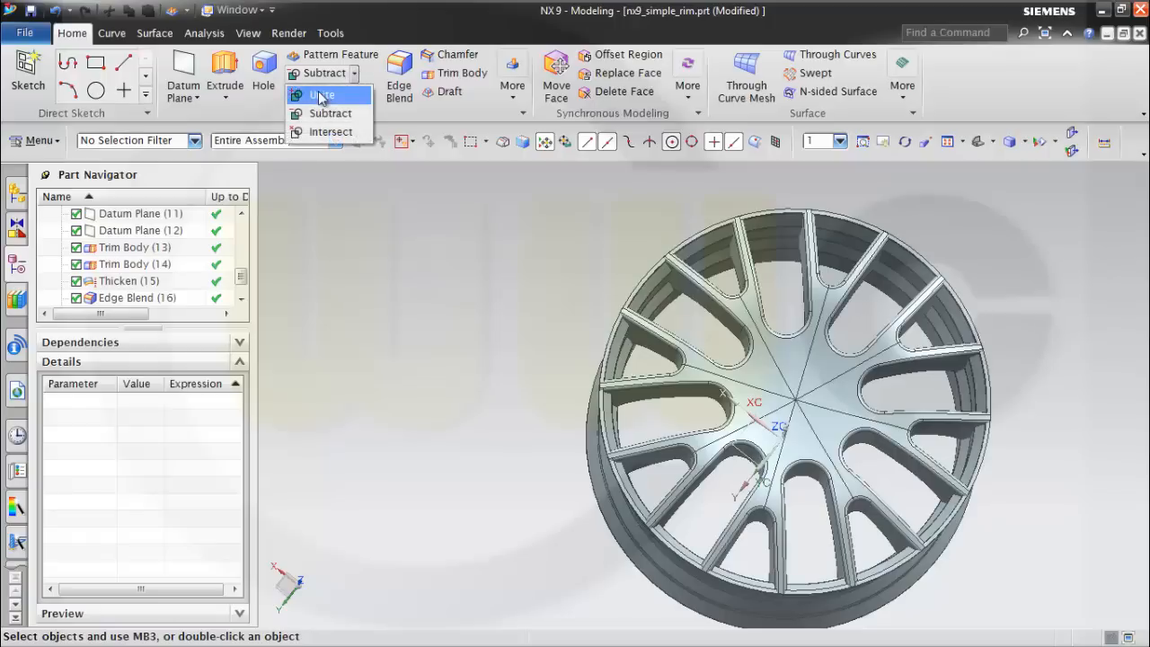
click(325, 91)
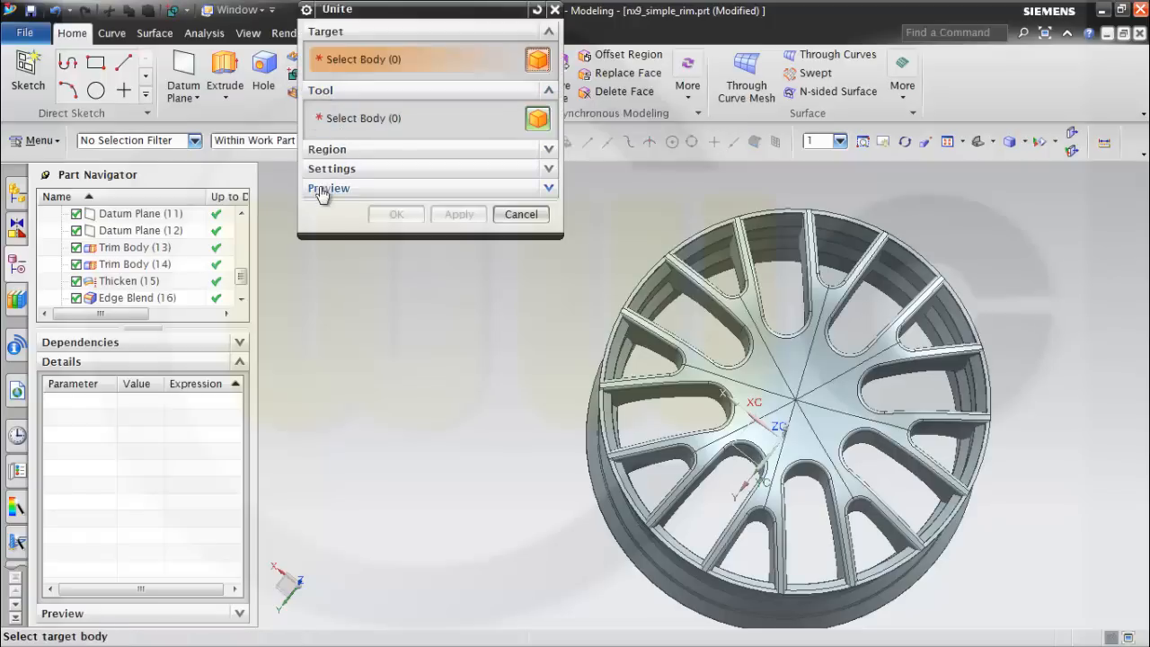
click(634, 573)
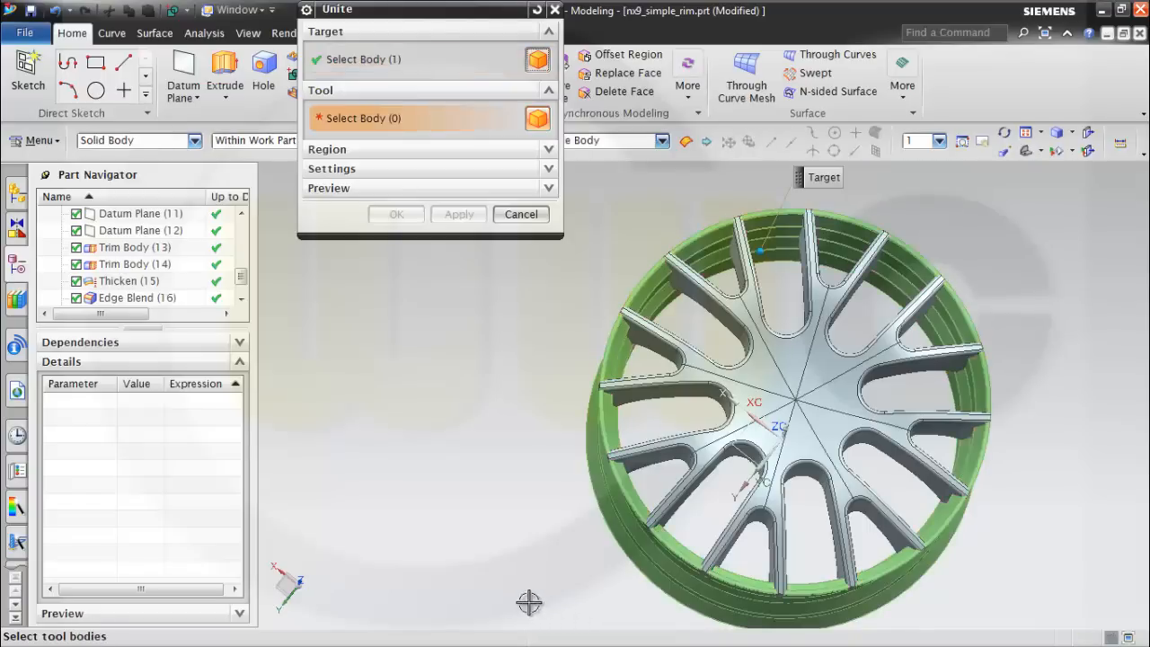
scroll(241, 303, down, 1)
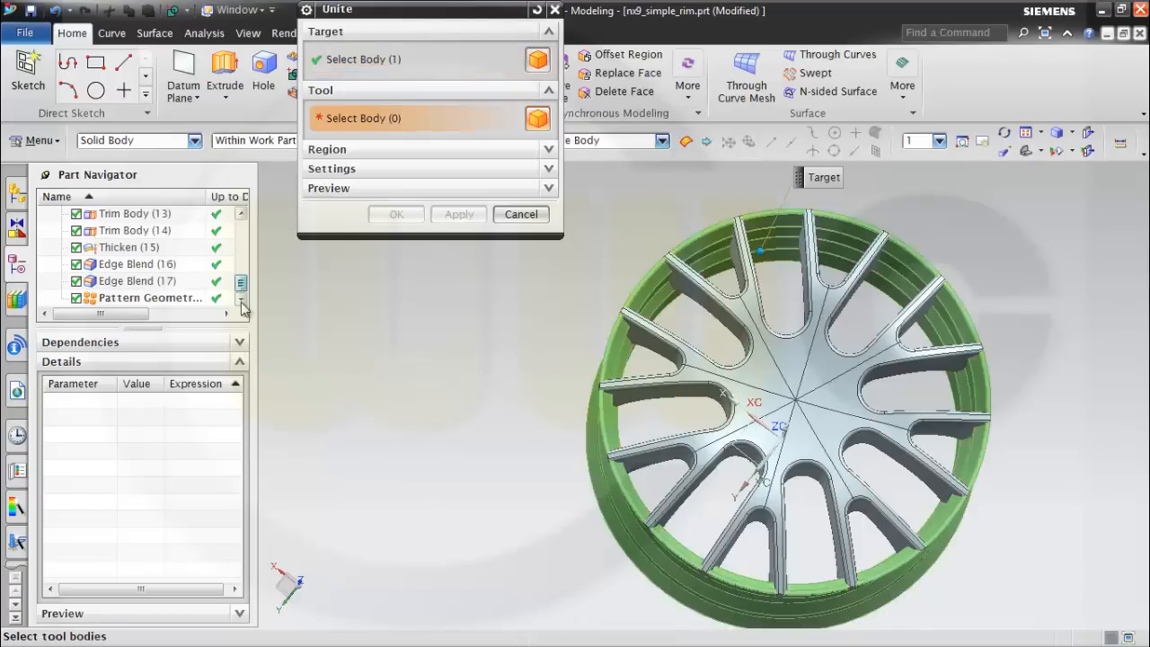
click(158, 303)
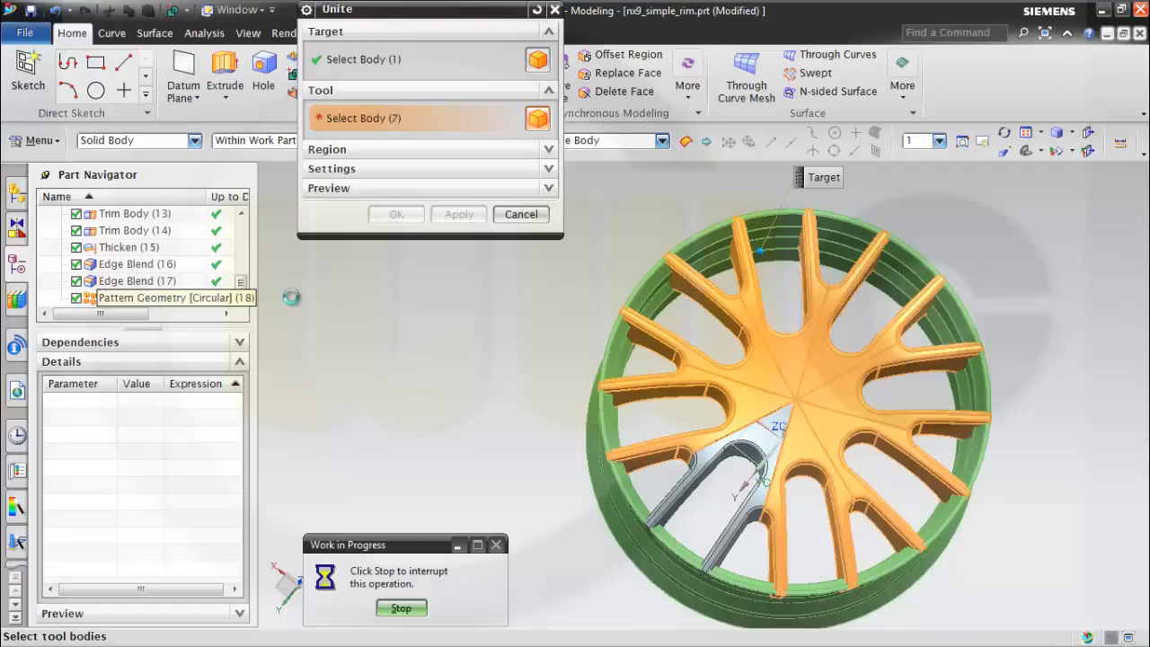
click(133, 232)
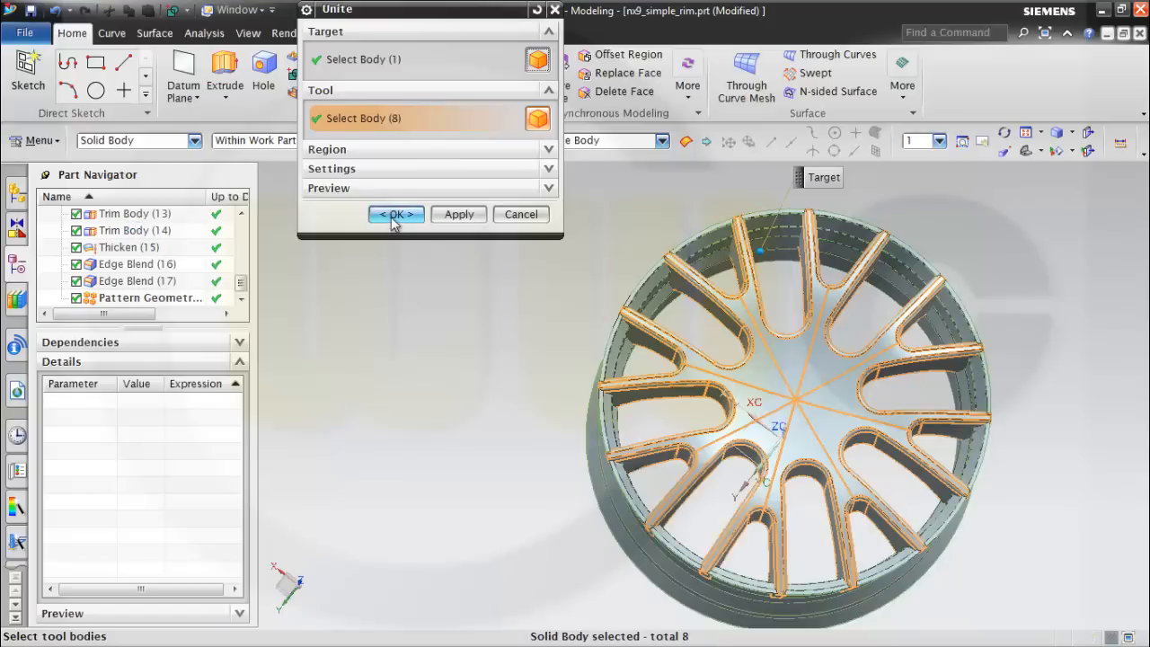
click(392, 218)
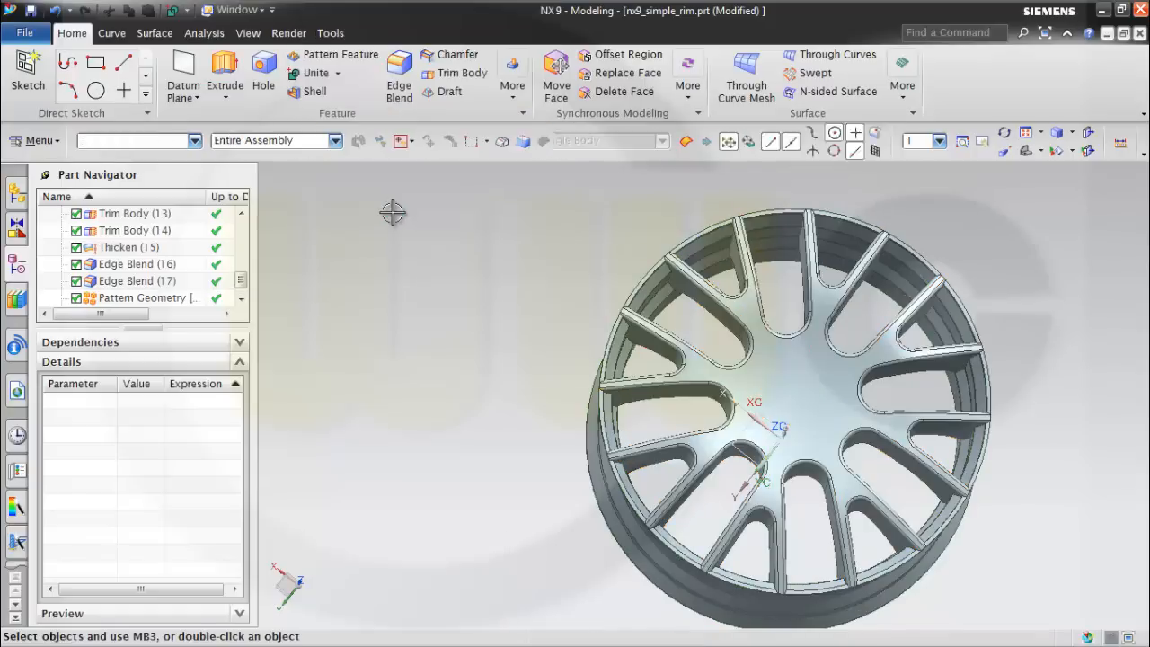
- Save the part file with the united wheel rim
middle_drag(542, 264, 521, 228)
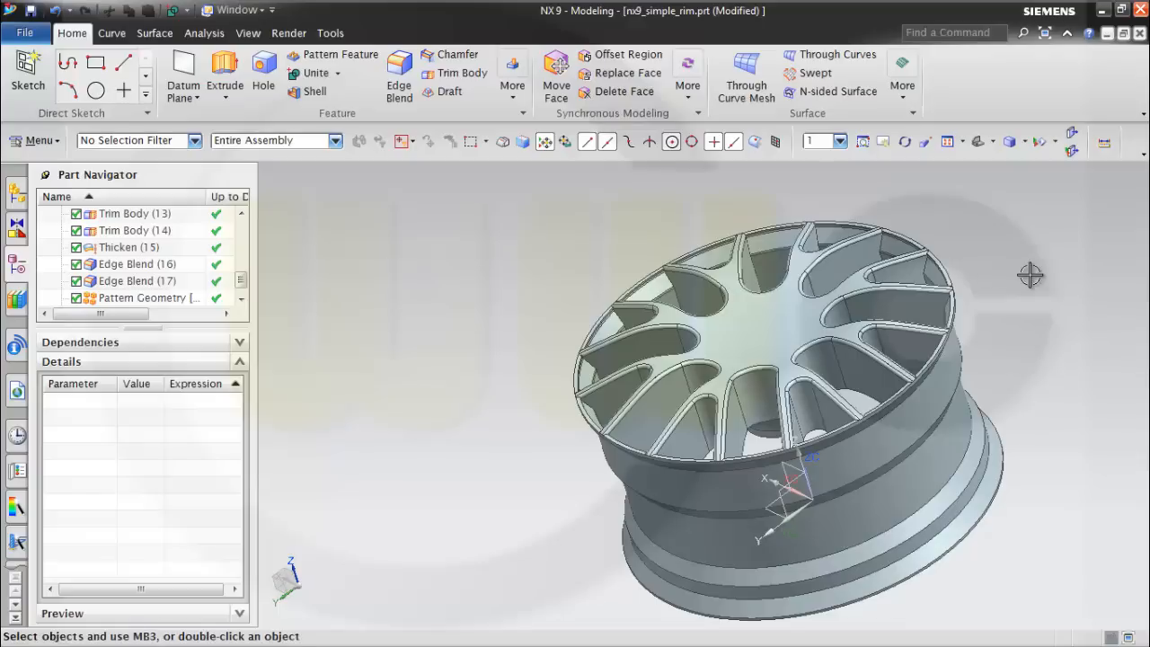
middle_drag(1000, 295, 916, 342)
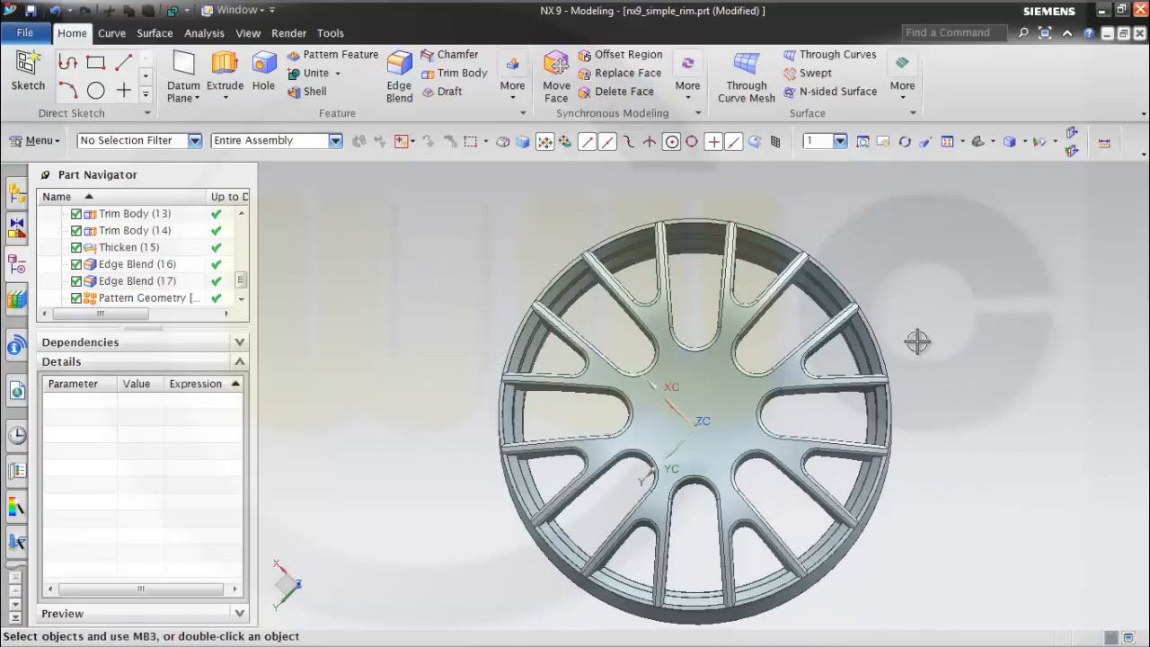
key(ctrl+s)
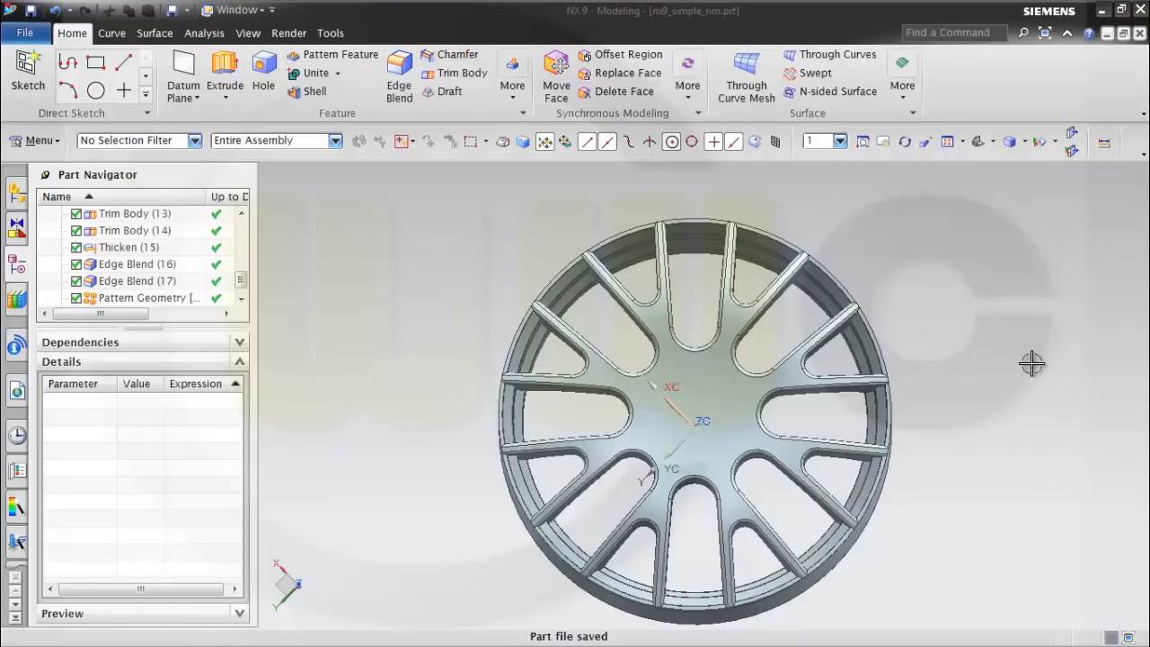
- Set up a simple General Hole with a 60 mm diameter and the Through Body depth limit
middle_drag(1032, 362, 875, 338)
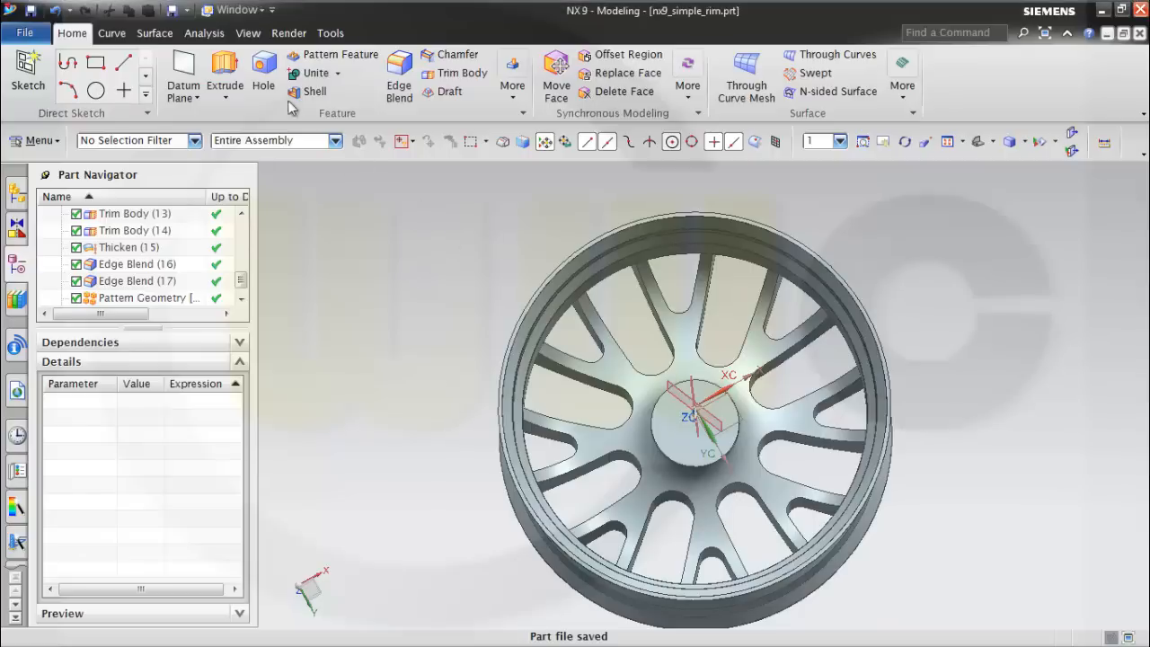
click(265, 72)
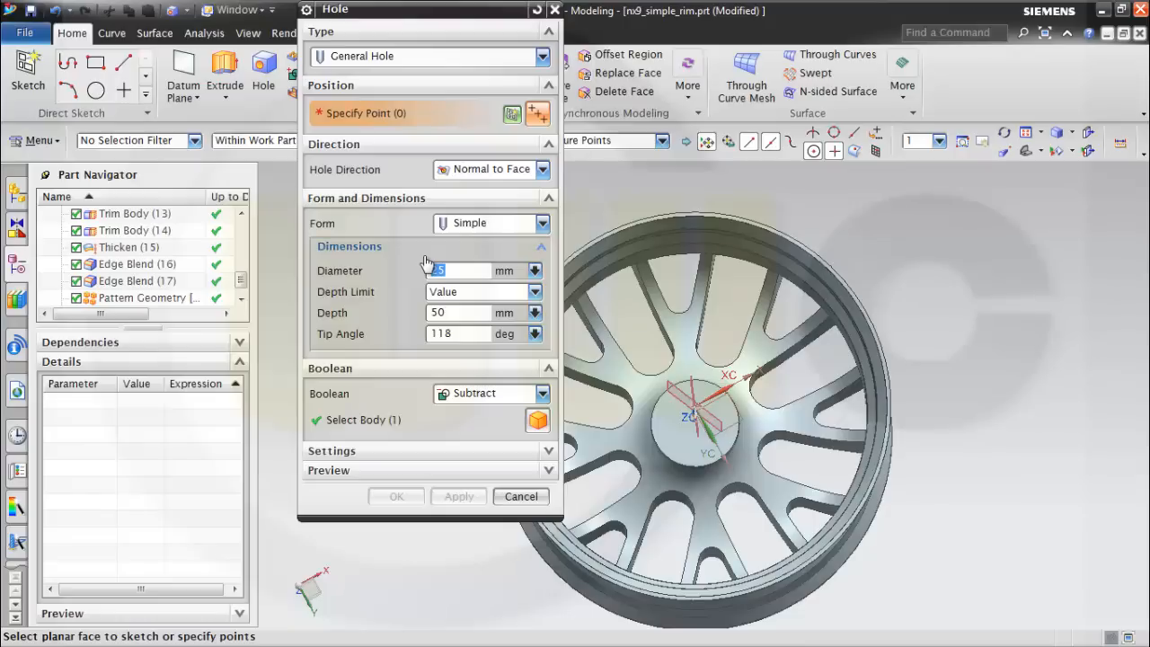
click(534, 293)
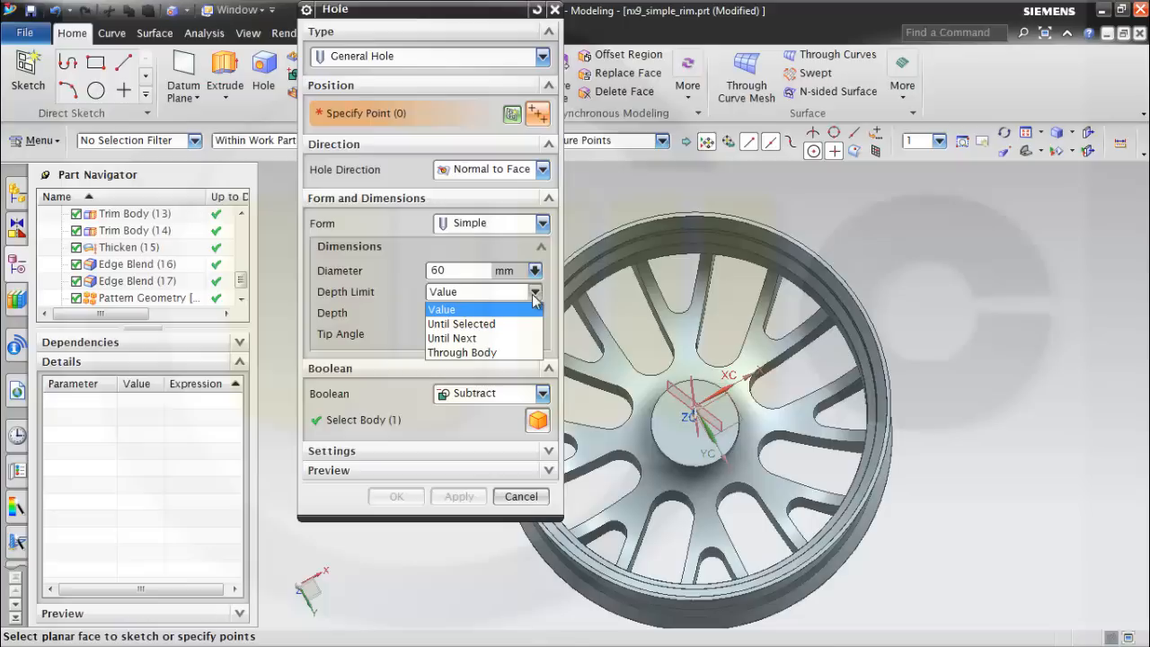
click(506, 352)
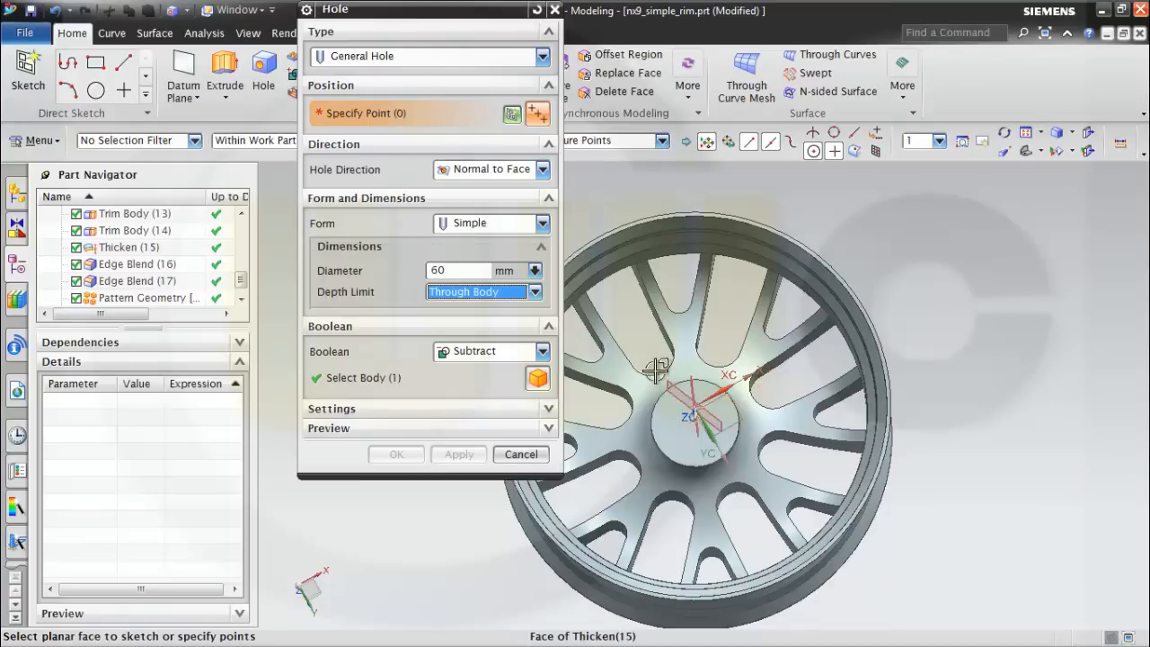
- Create the hole's position sketch on the flat circular face at the back of the hub, with a Horizontal orientation reference
click(512, 114)
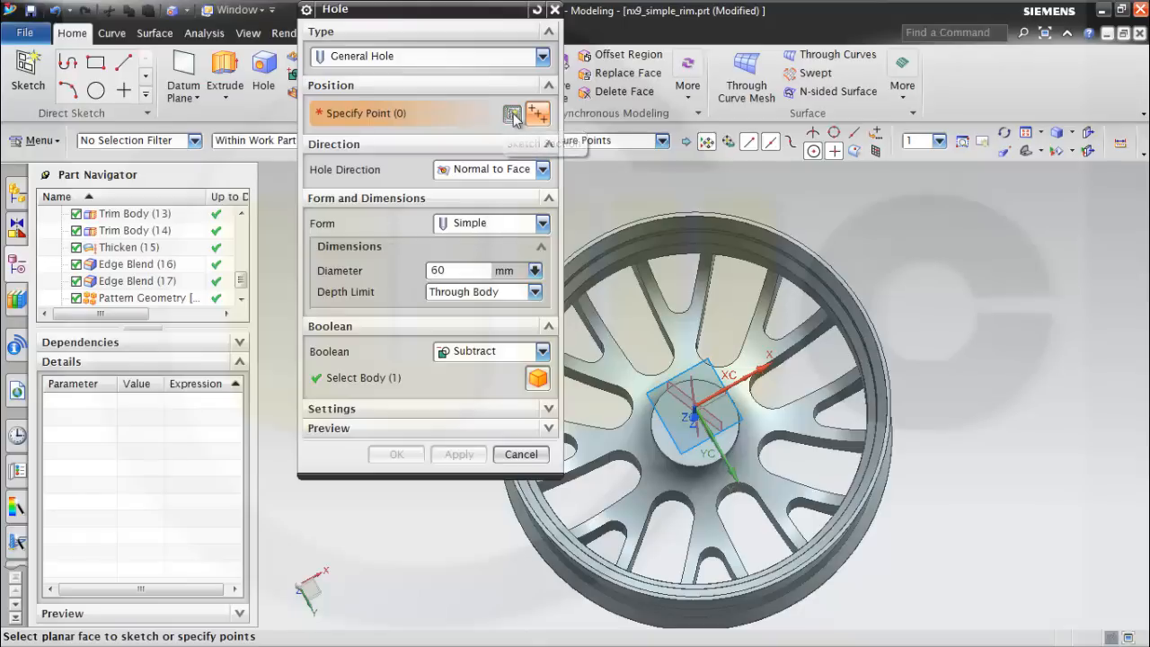
click(543, 58)
click(543, 57)
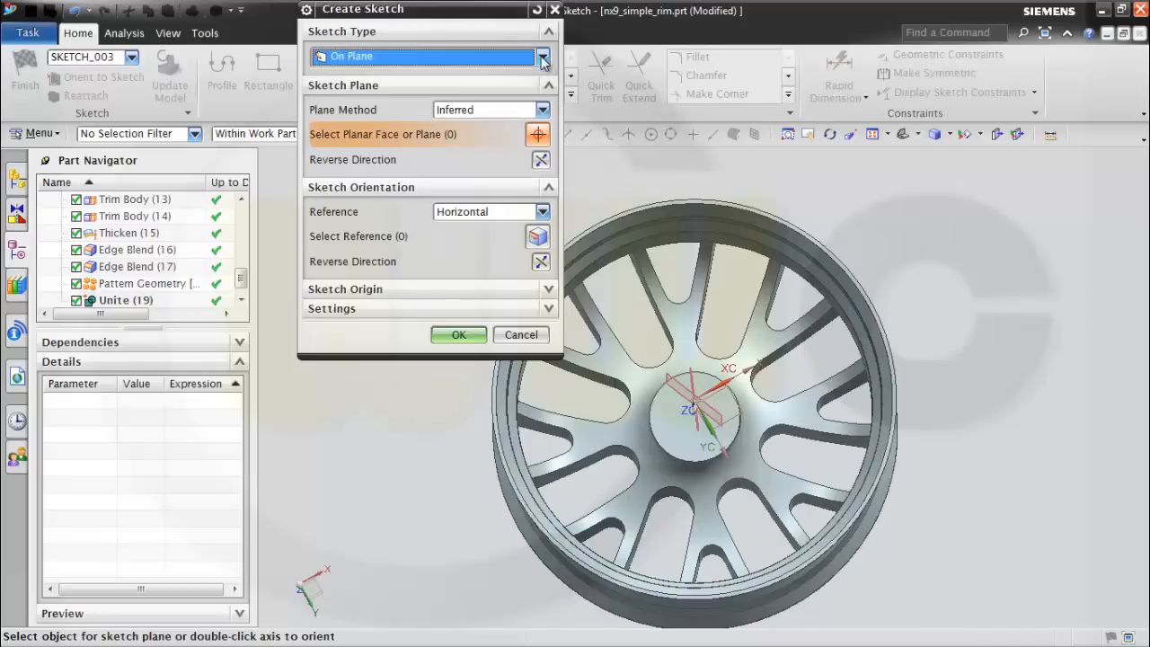
click(682, 419)
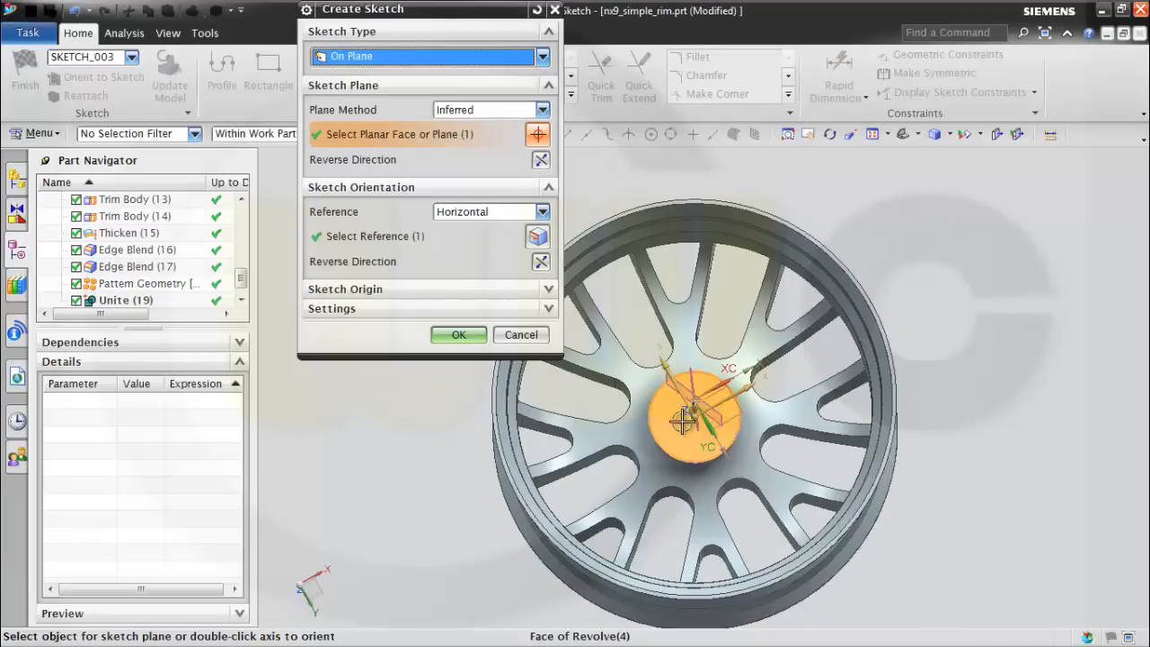
click(544, 212)
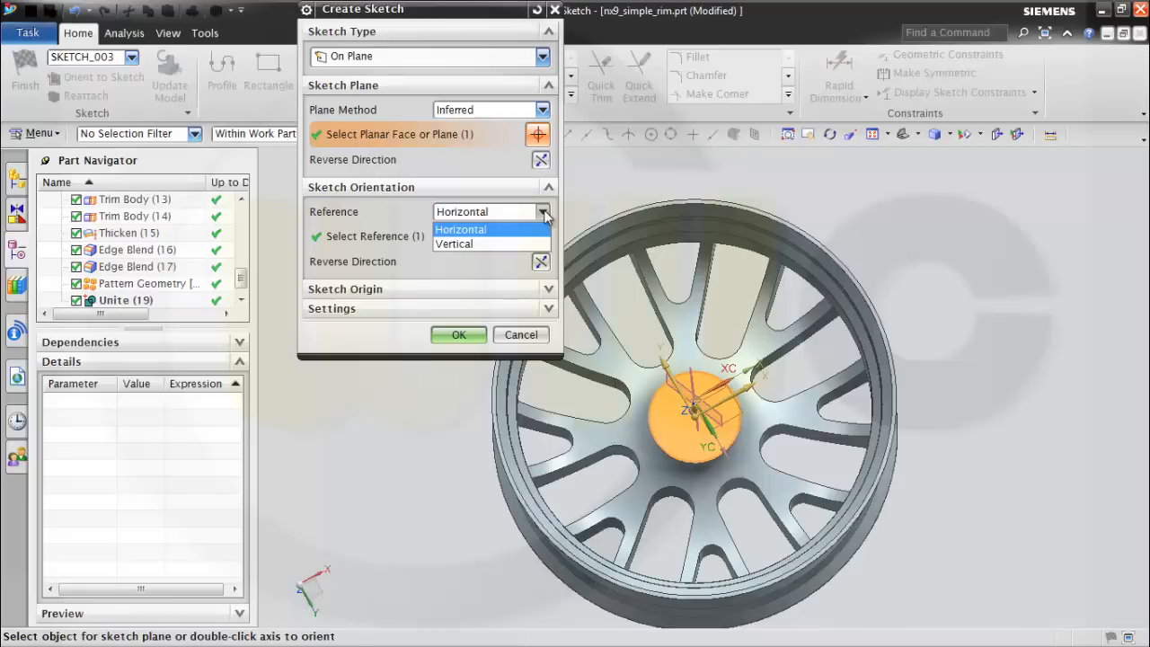
click(544, 212)
scroll(657, 346, up, 2)
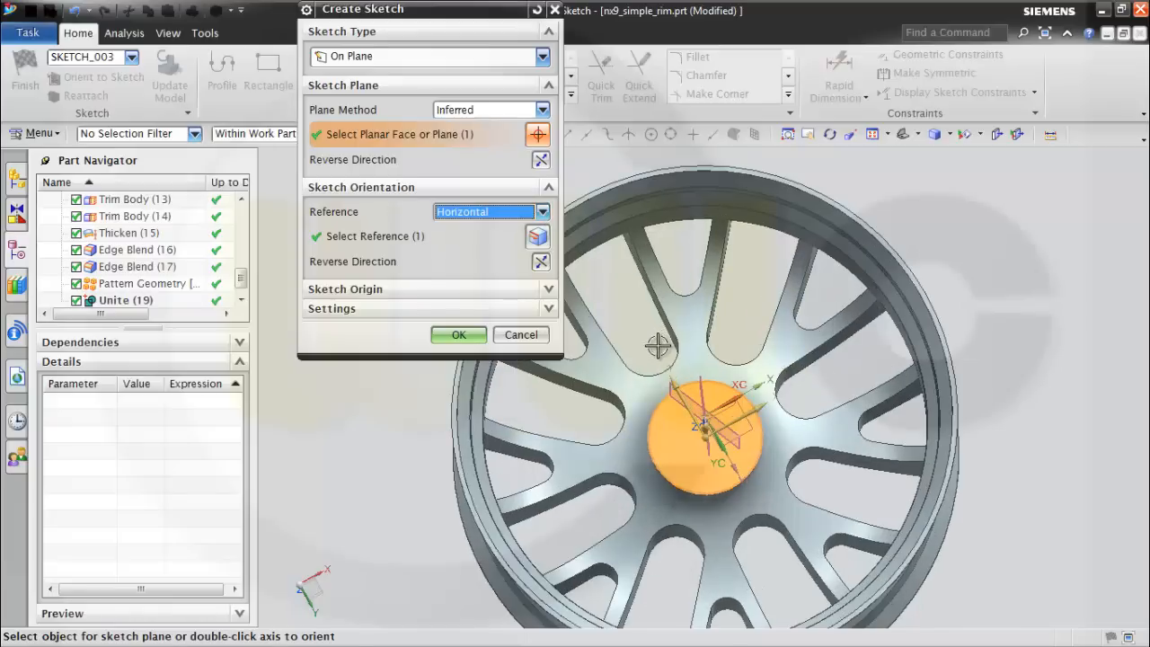
middle_drag(604, 471, 500, 373)
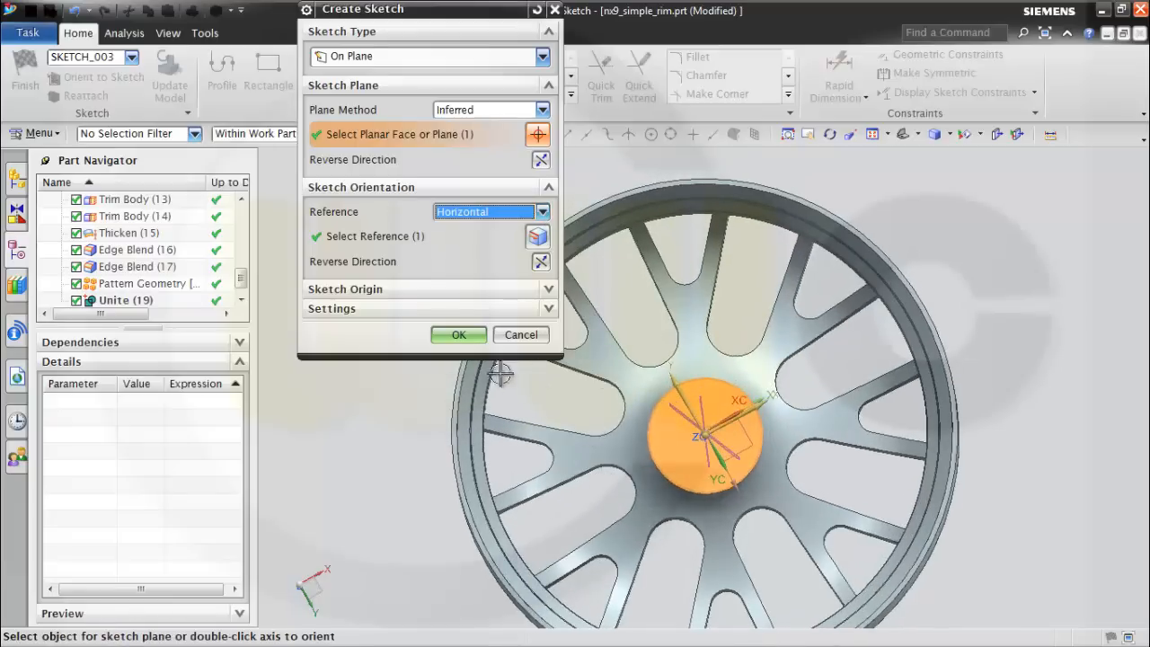
click(456, 334)
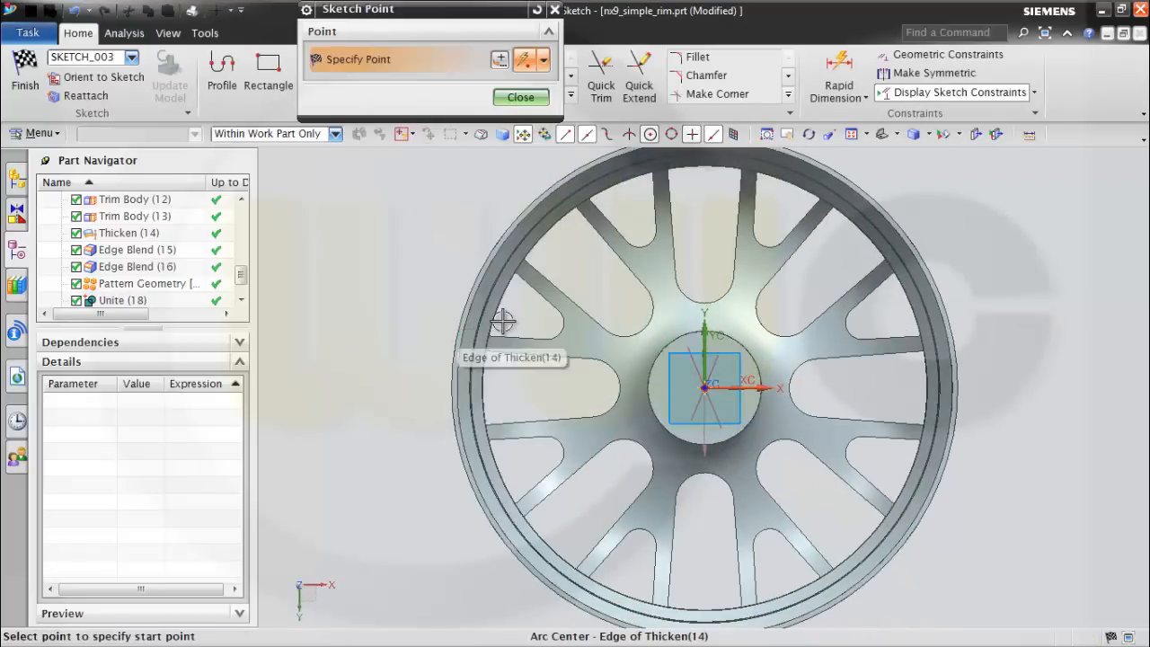
- Place a sketch point on the datum coordinate system's origin at the hub centre and end point placement
scroll(705, 387, up, 1)
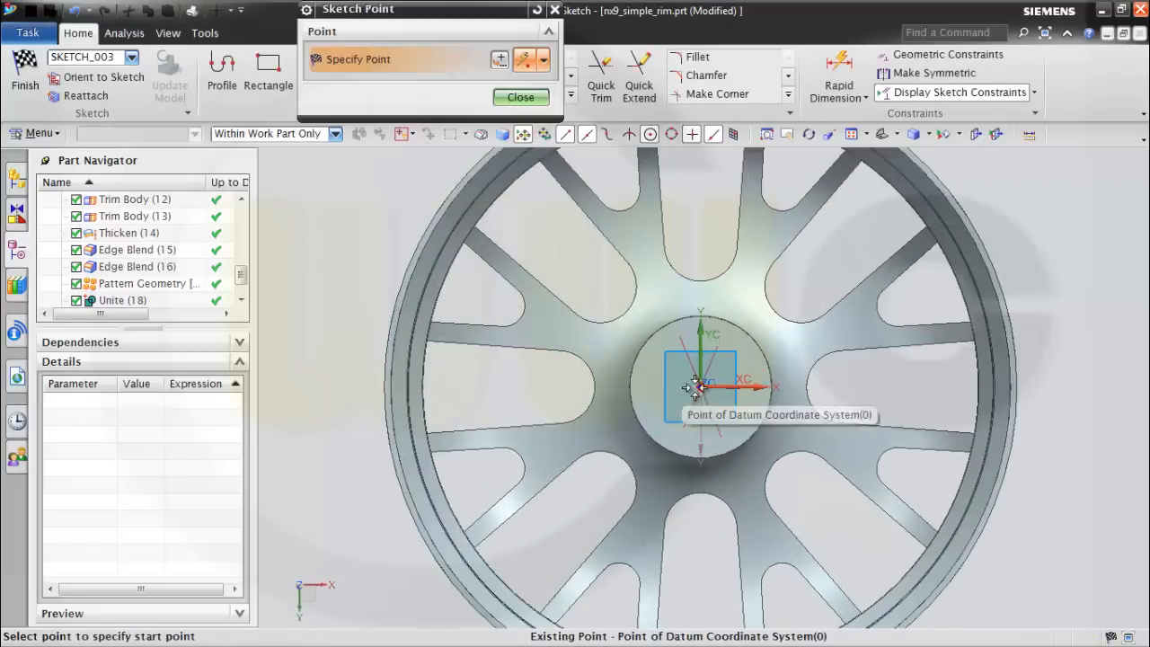
click(723, 389)
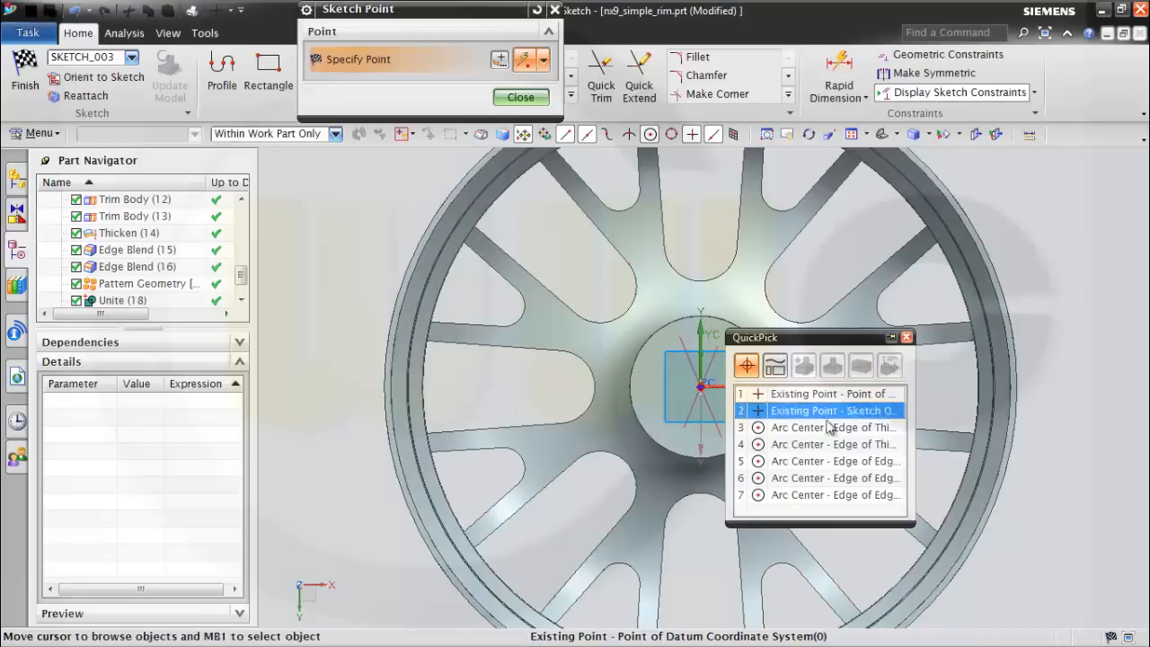
click(813, 393)
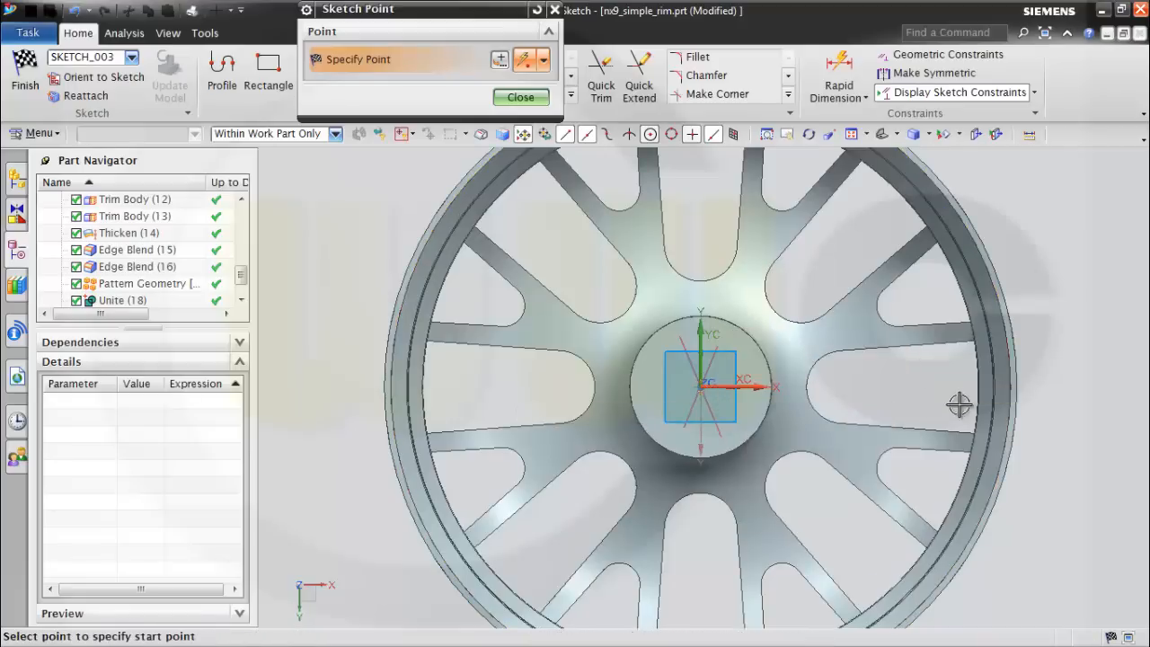
click(513, 98)
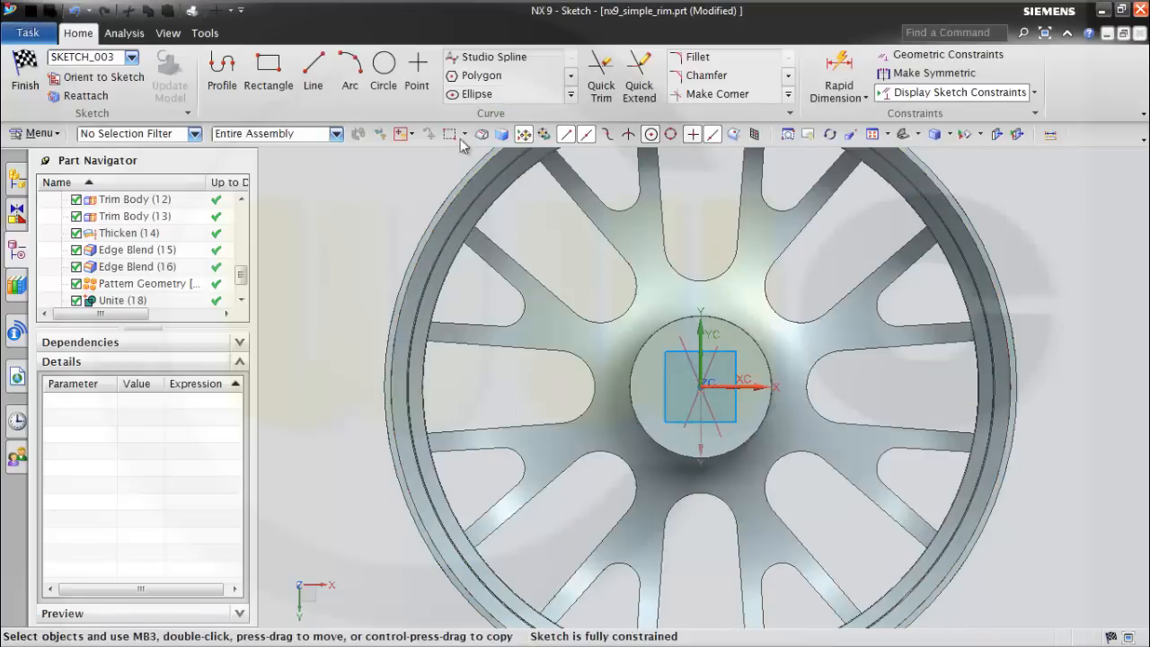
- Finish the position sketch and cut the 60 mm through hole at the hub centre
click(25, 72)
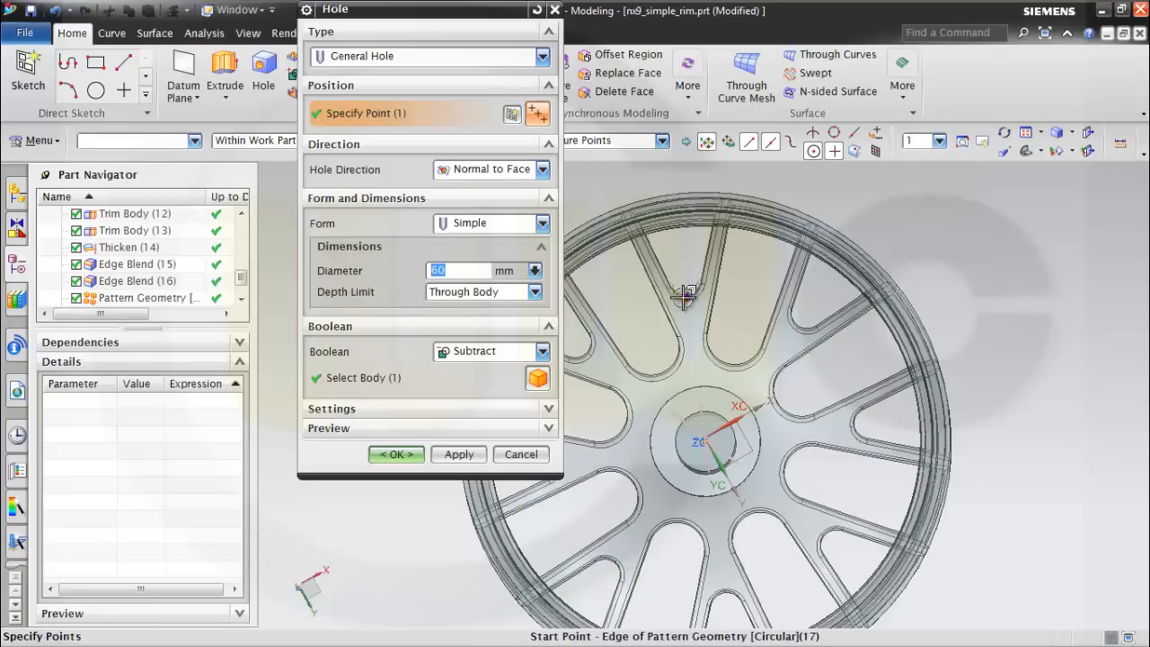
click(395, 454)
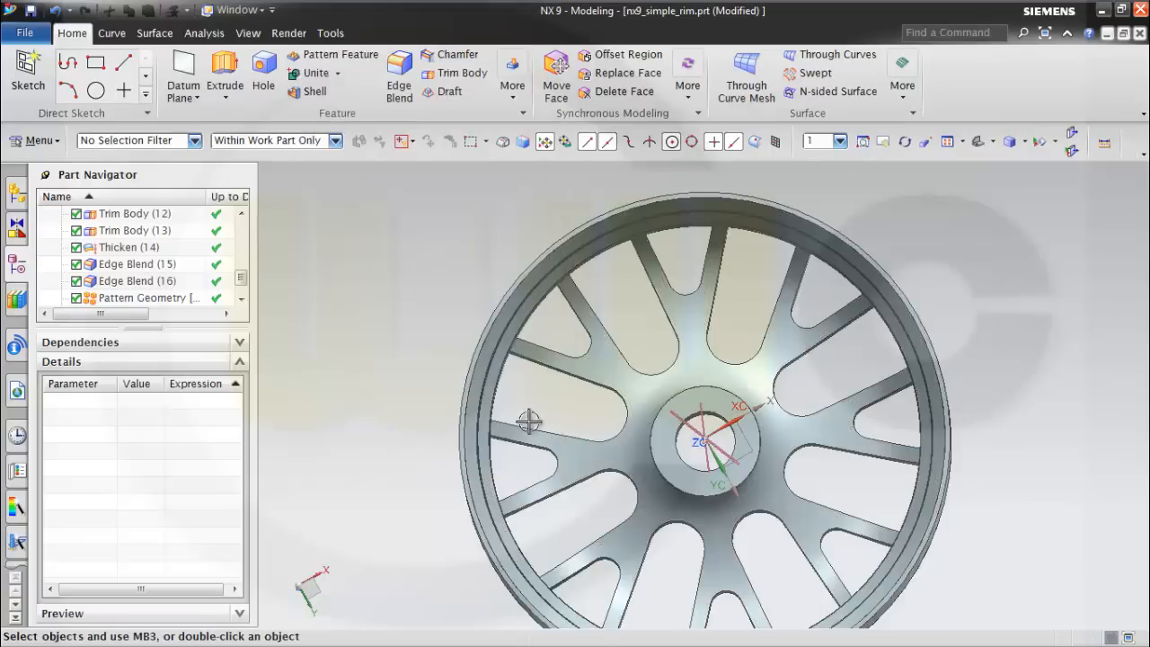
middle_drag(718, 400, 749, 490)
scroll(749, 492, up, 2)
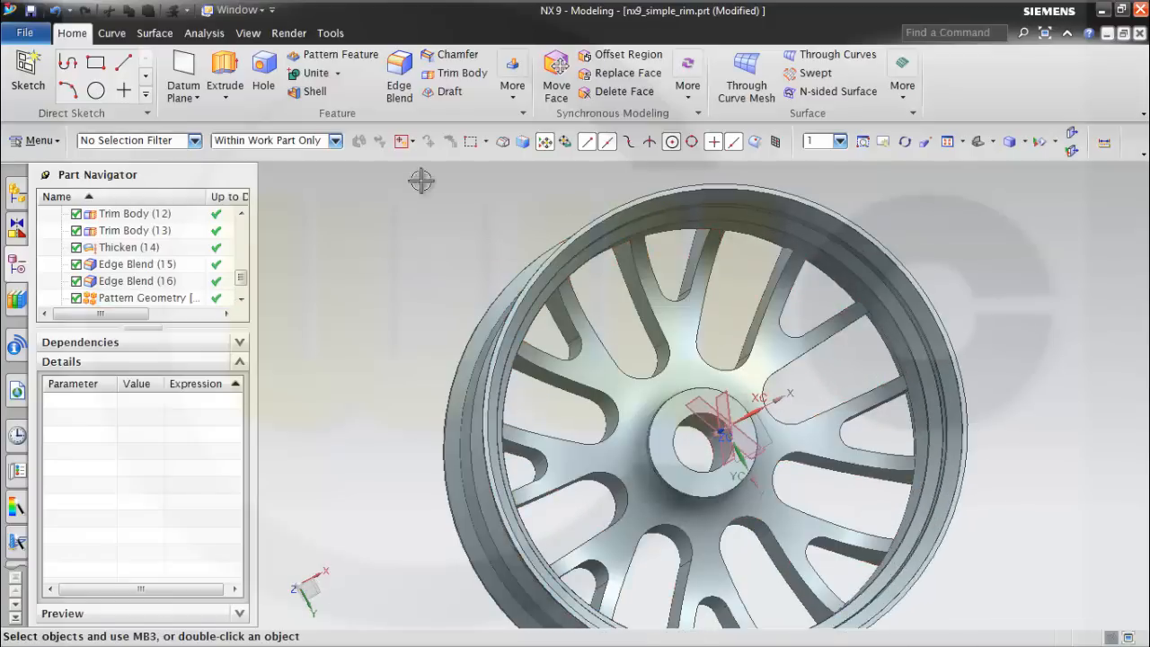
- Start another simple General Hole and create its position sketch on the flat ring face at the back of the hub, with a Horizontal reference
click(264, 73)
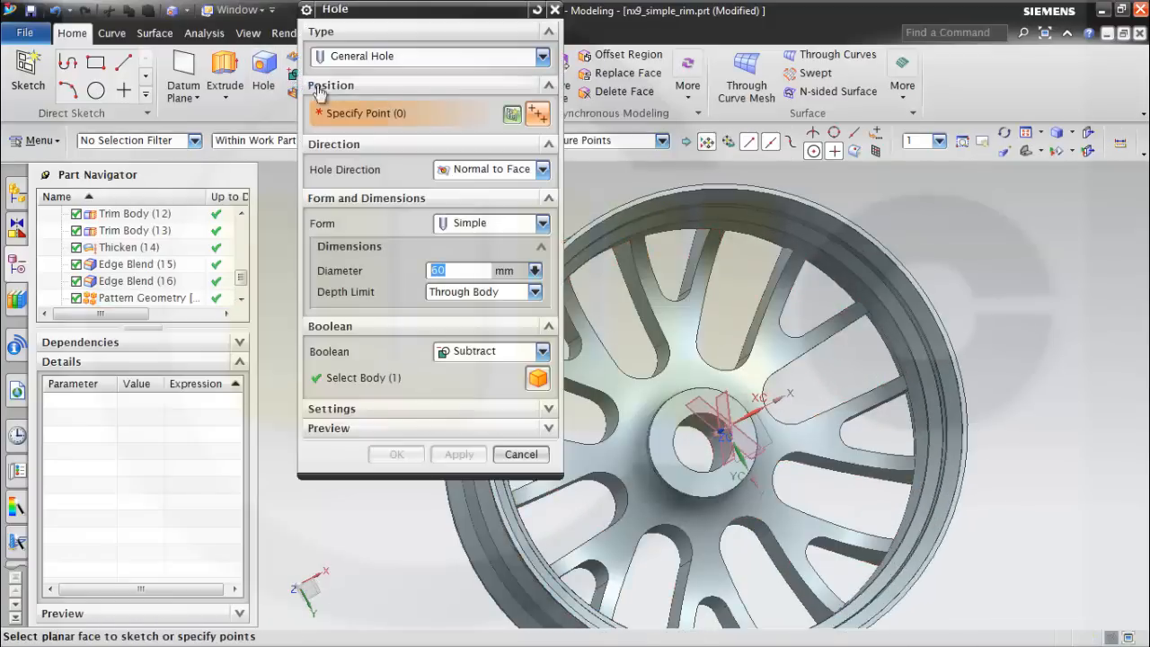
click(512, 115)
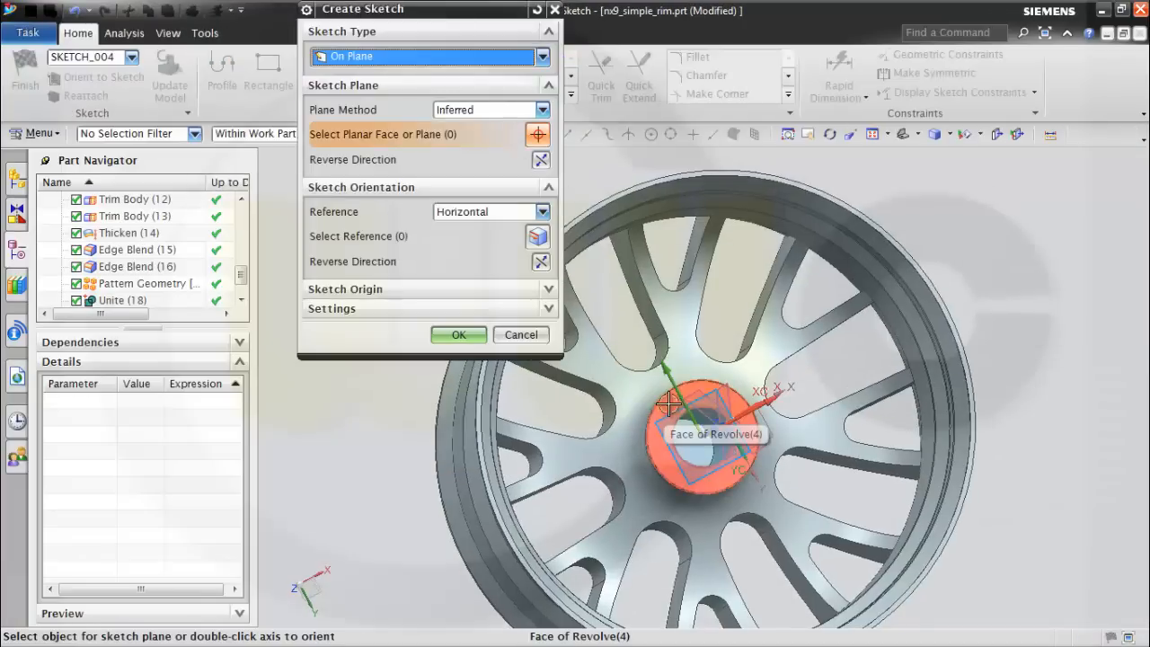
click(666, 404)
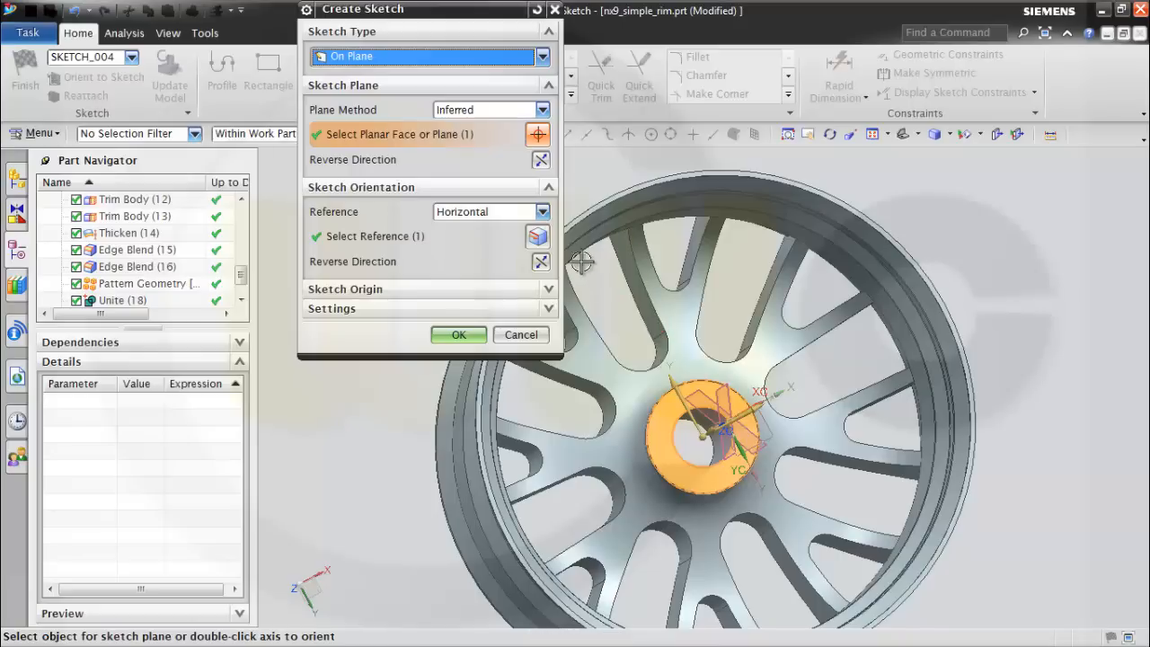
click(461, 331)
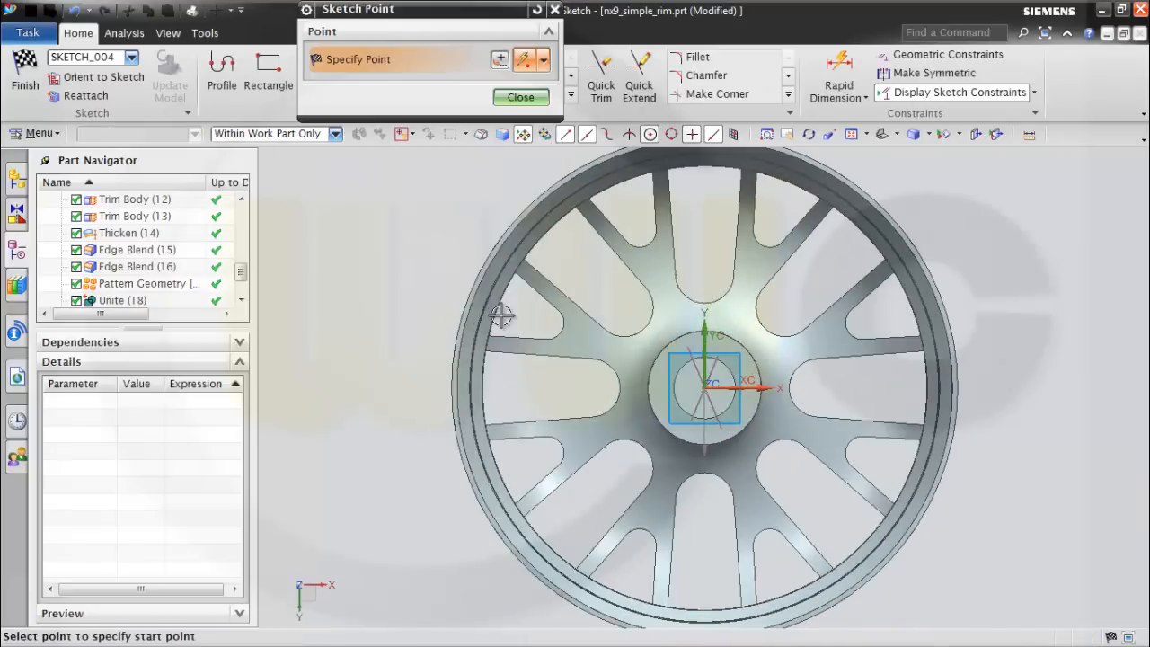
- Place one sketch point on the hub's ring face, beside the centre hole along the X direction, and end point placement
scroll(795, 409, up, 4)
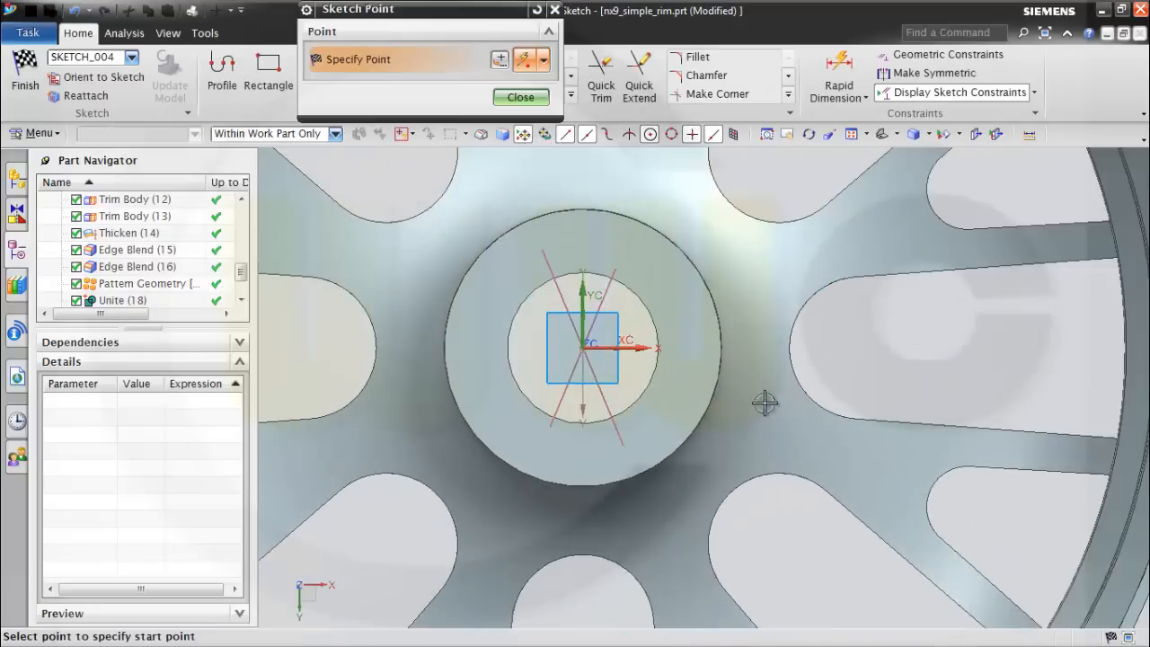
click(696, 348)
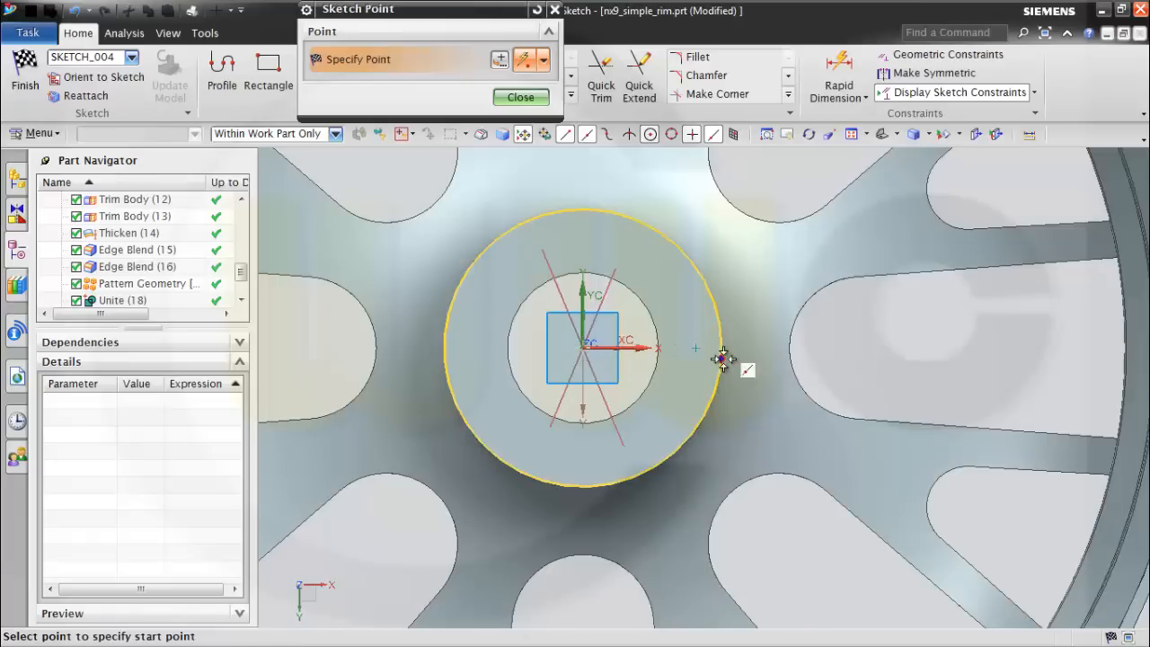
click(521, 97)
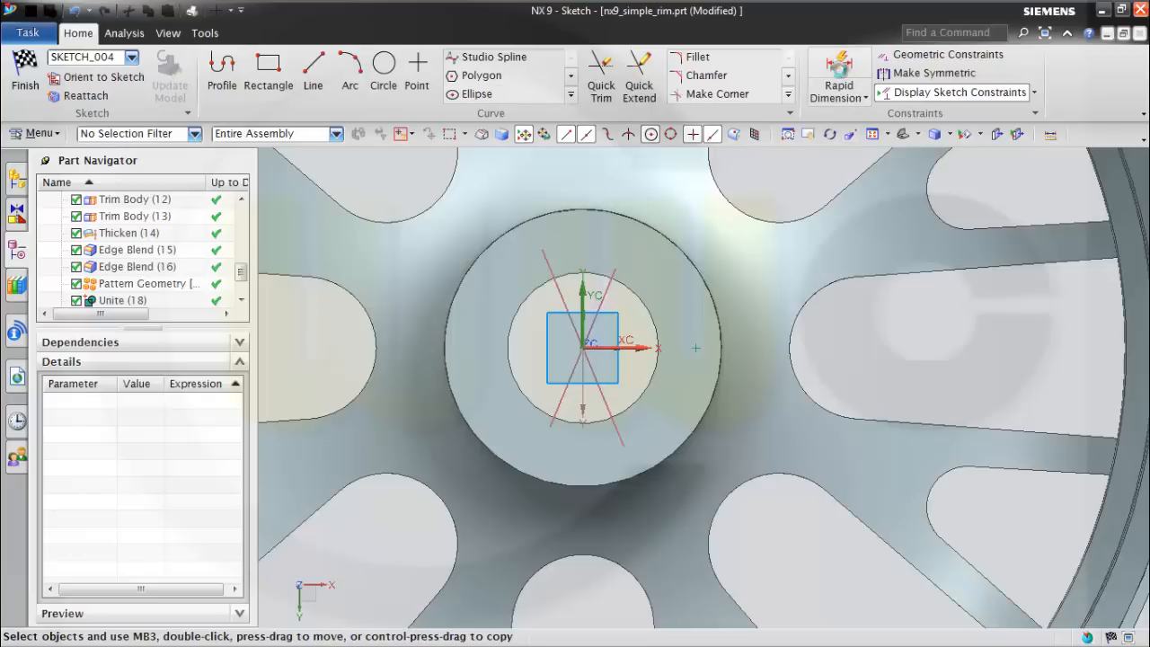
- Dimension the sketch point's horizontal distance from the hub centre as 45 mm
click(838, 77)
click(697, 344)
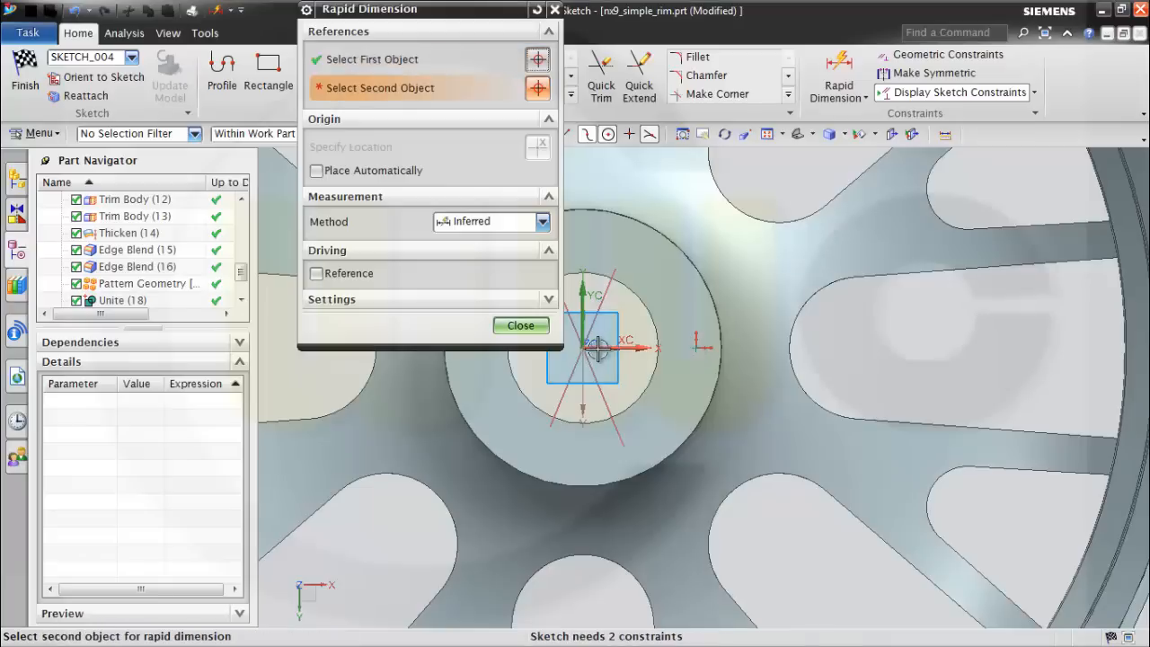
click(584, 347)
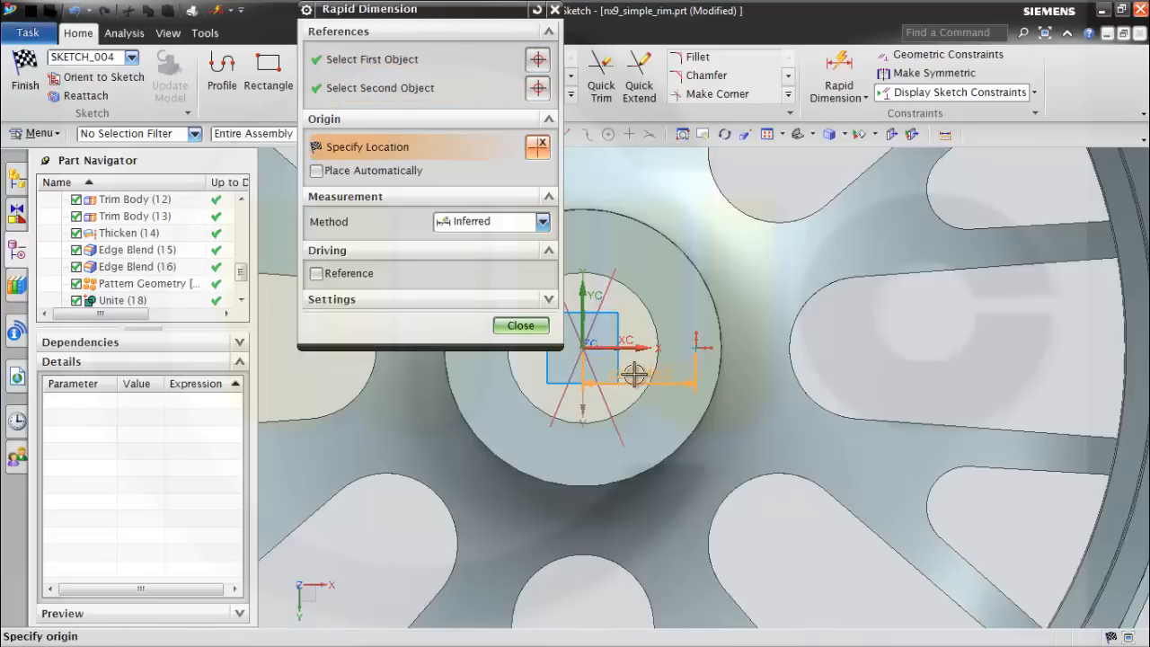
click(638, 375)
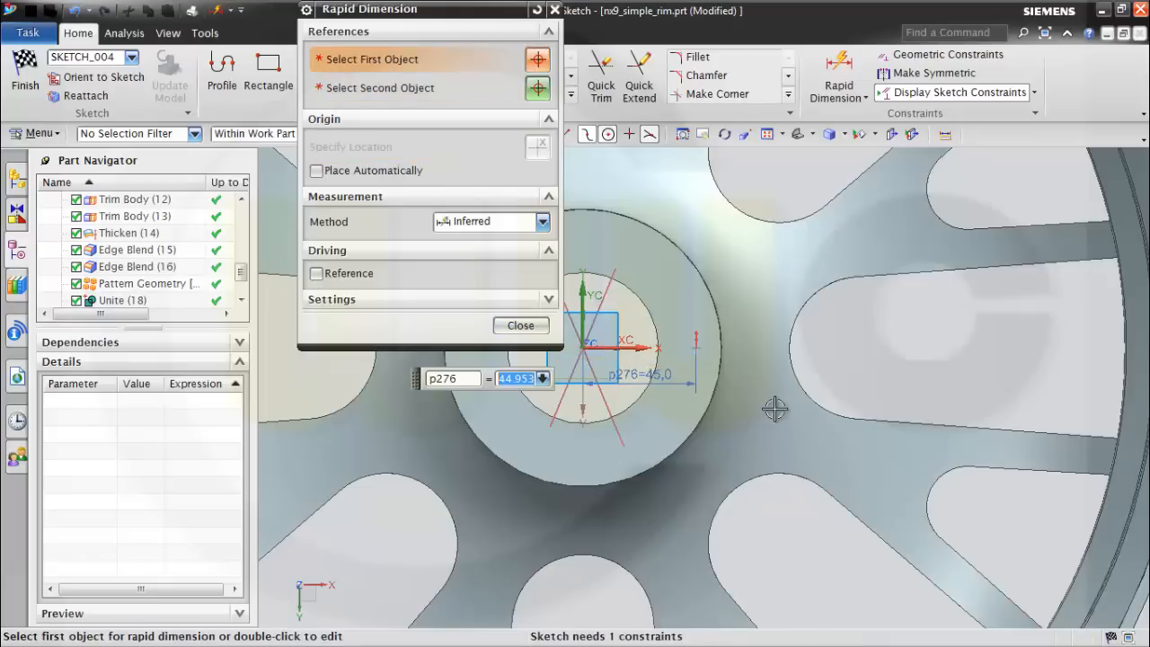
text(1)
text(0)
key(Return)
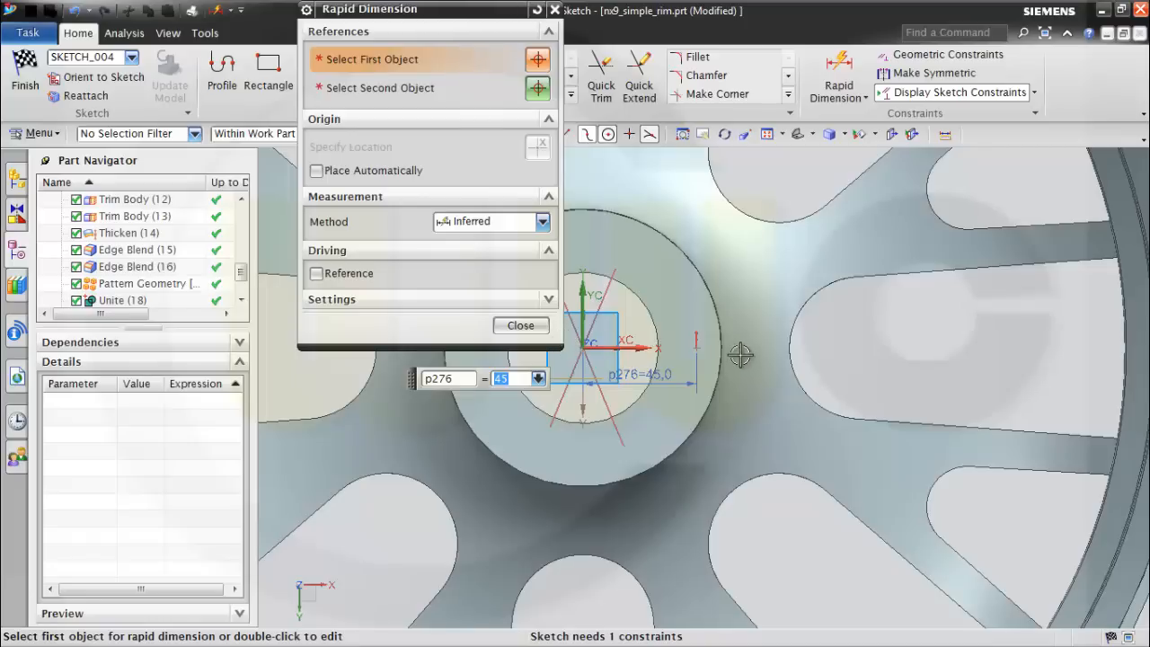
click(521, 327)
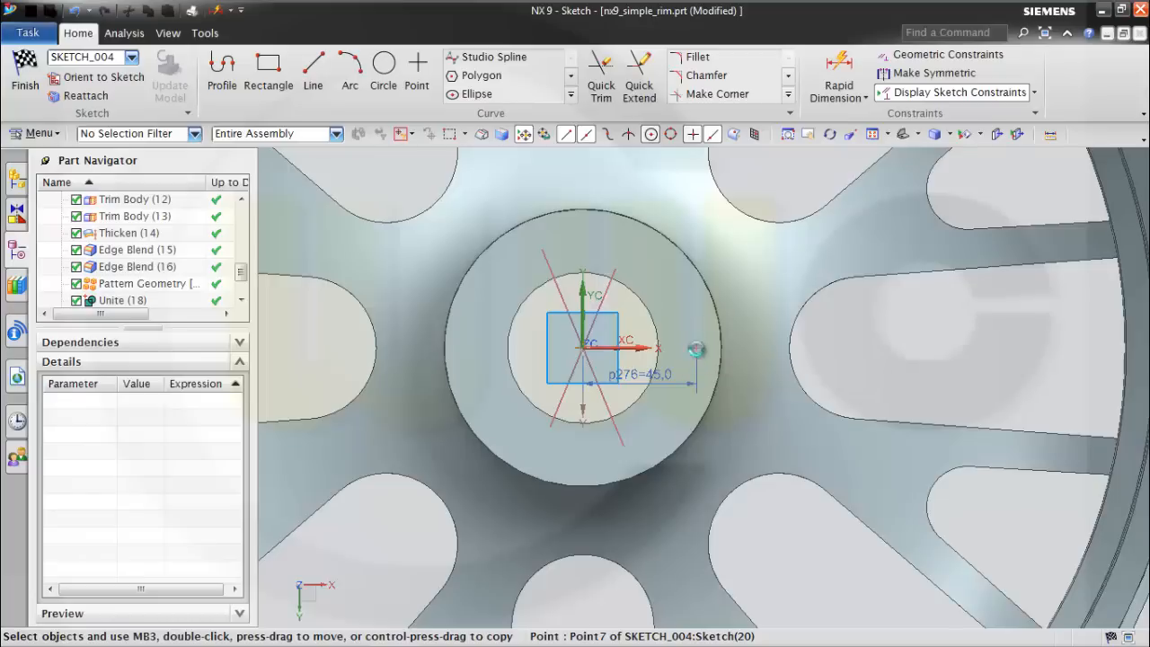
- Constrain the sketch point to lie on the datum X axis
click(698, 348)
click(763, 356)
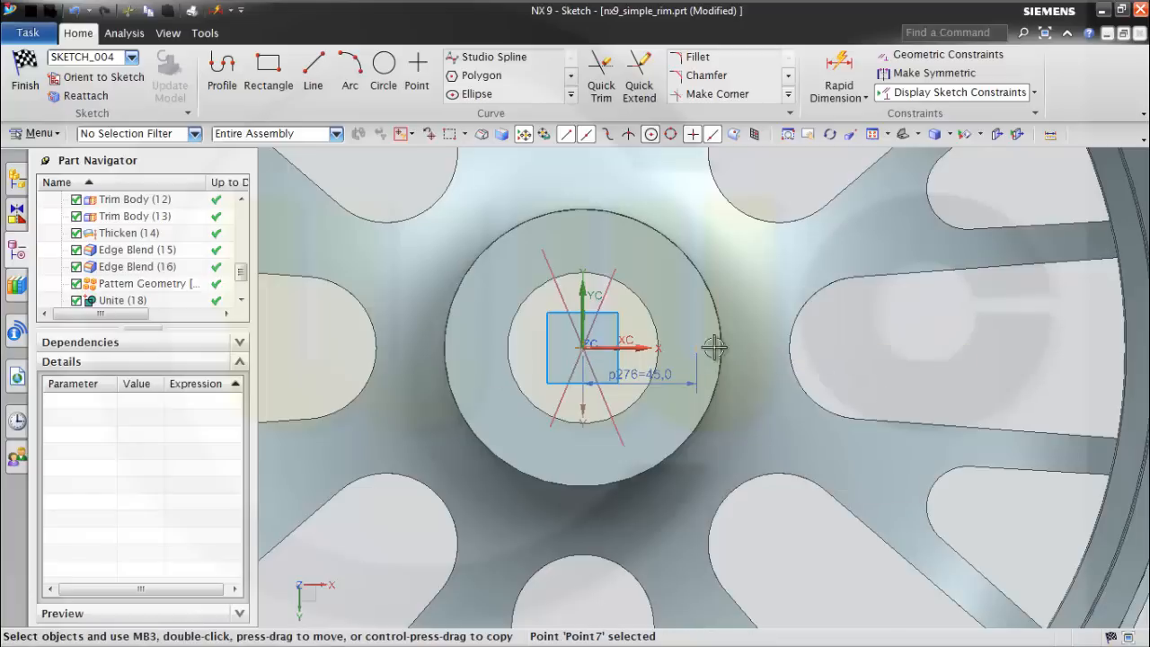
click(643, 352)
click(730, 353)
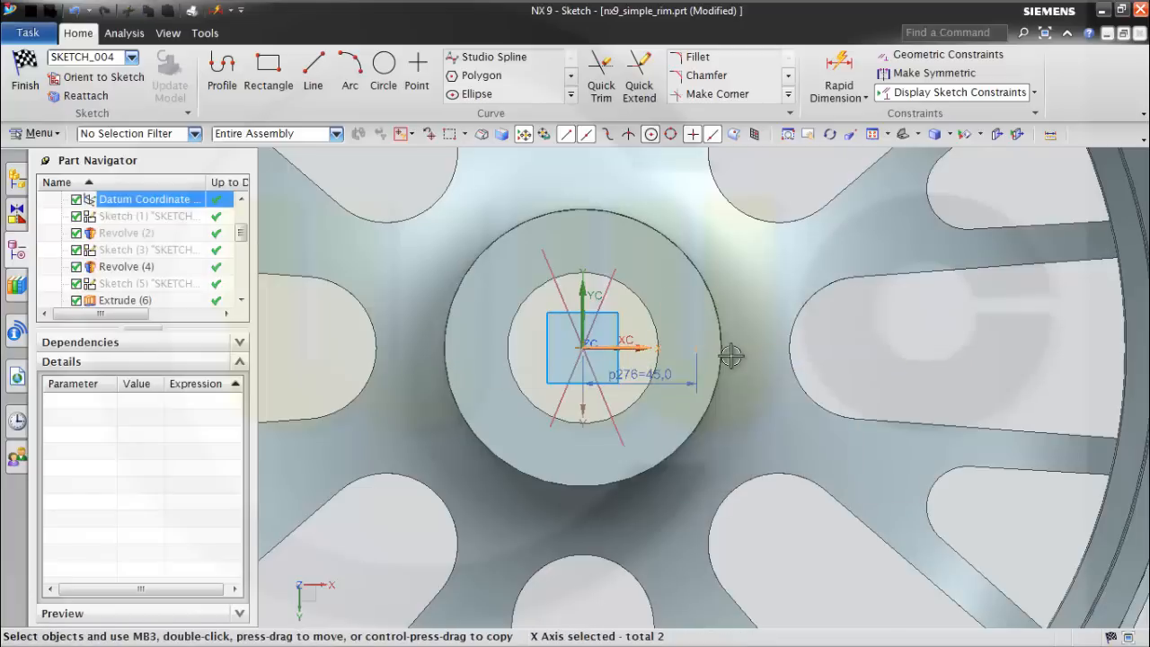
click(819, 327)
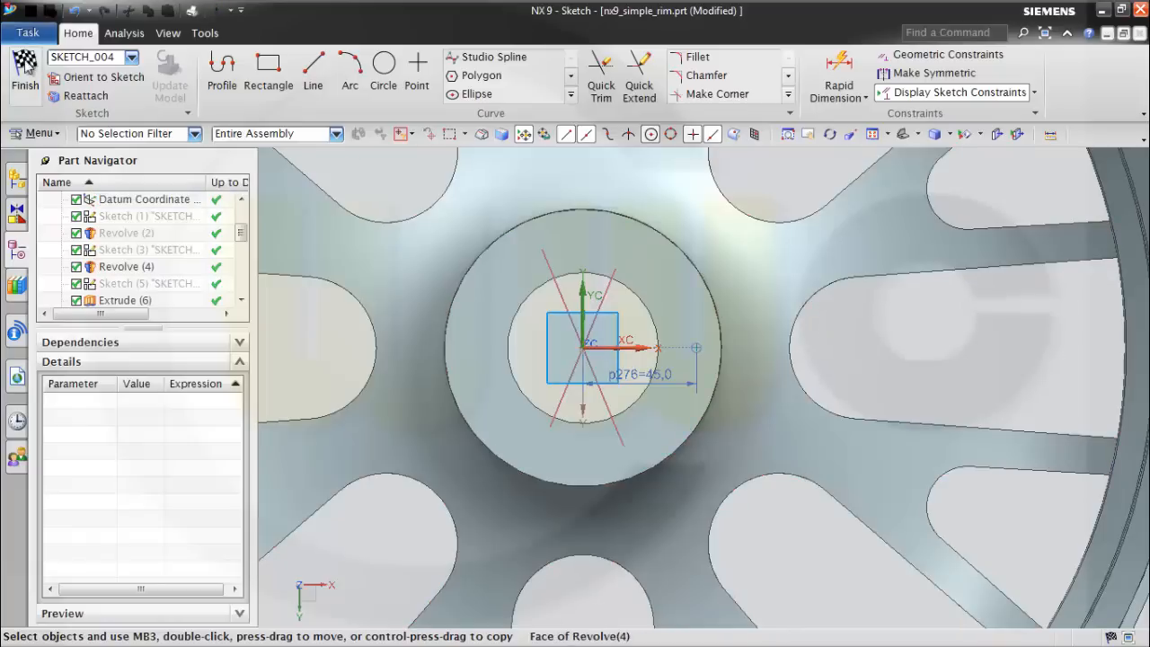
- Finish the position sketch and cut a simple 10 mm Through Body hole at the point, subtracted from the wheel body
click(26, 83)
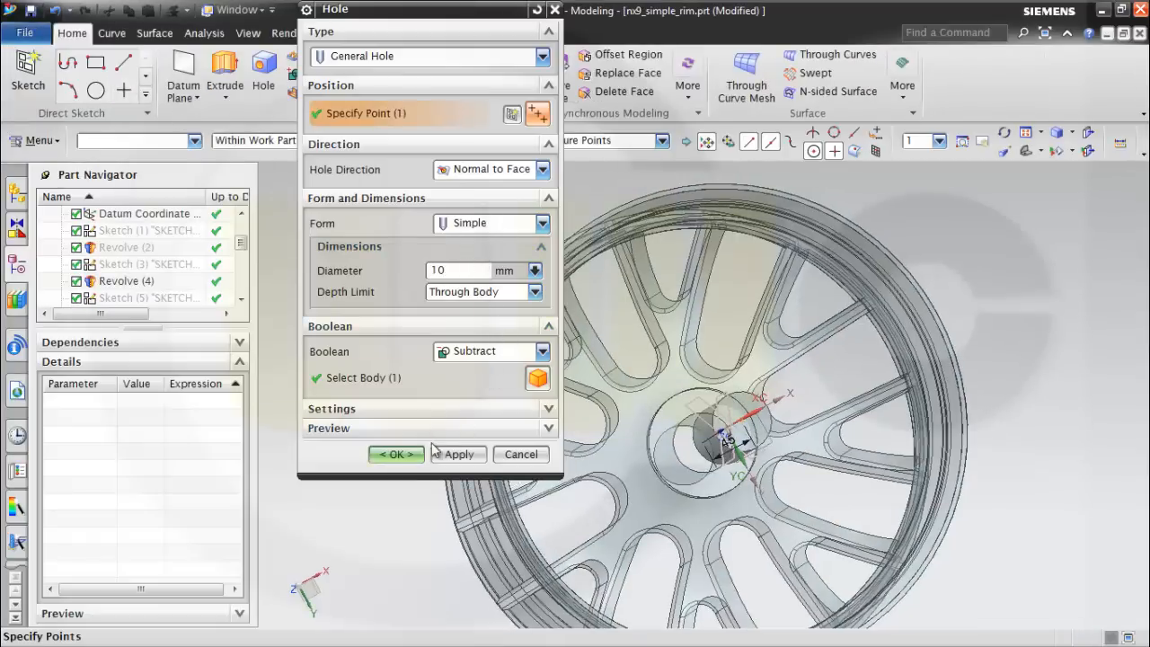
click(396, 454)
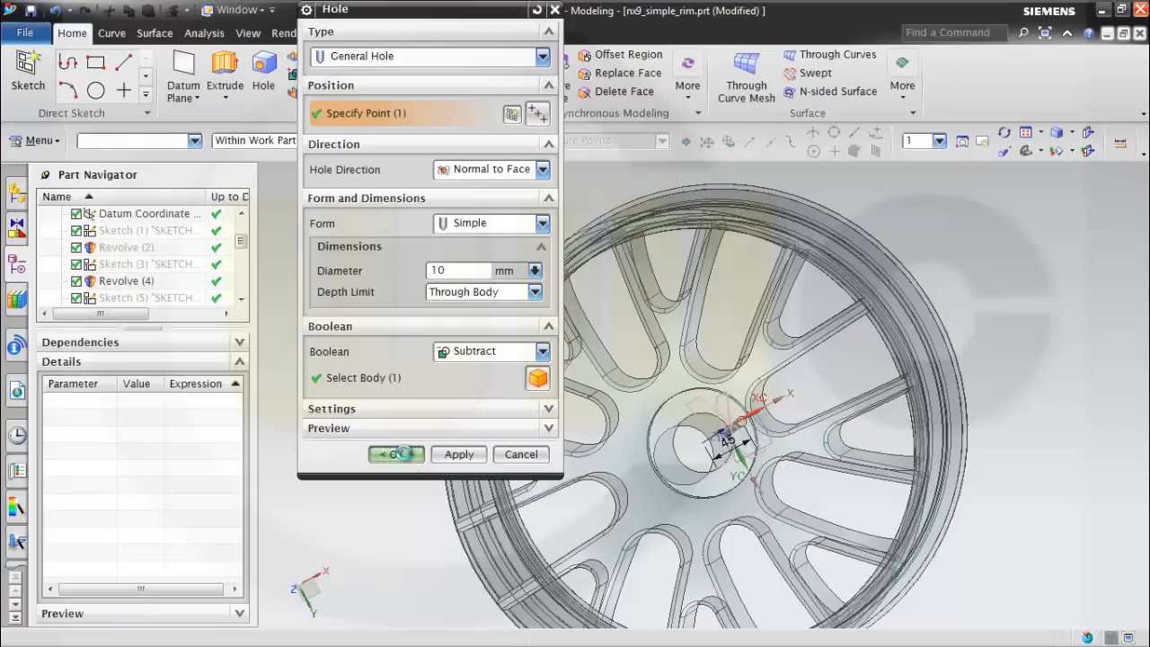
middle_drag(1009, 336, 996, 372)
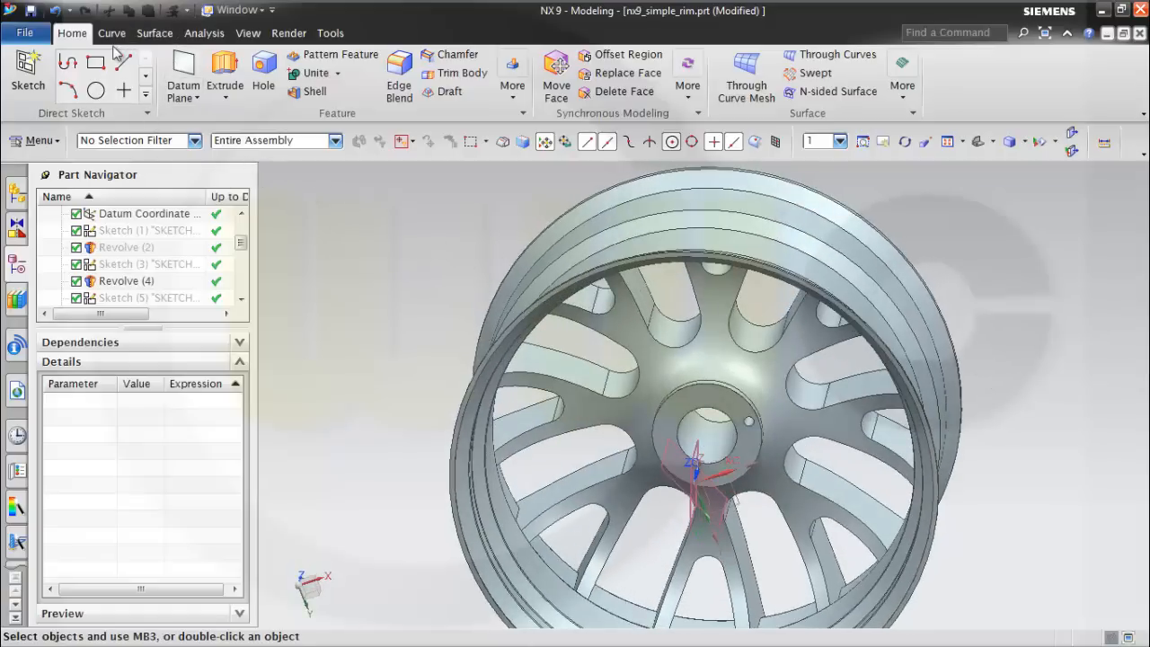
- Start a Pattern Feature of the 10 mm bolt hole, Simple Hole (20), with a Circular layout
click(510, 96)
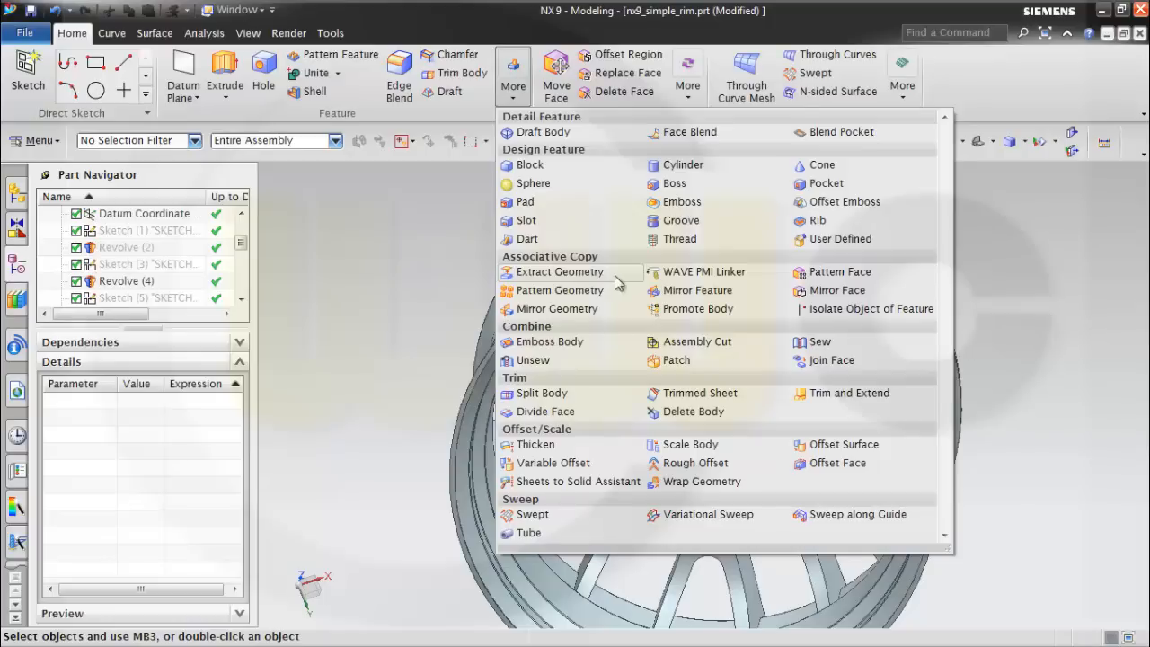
click(337, 56)
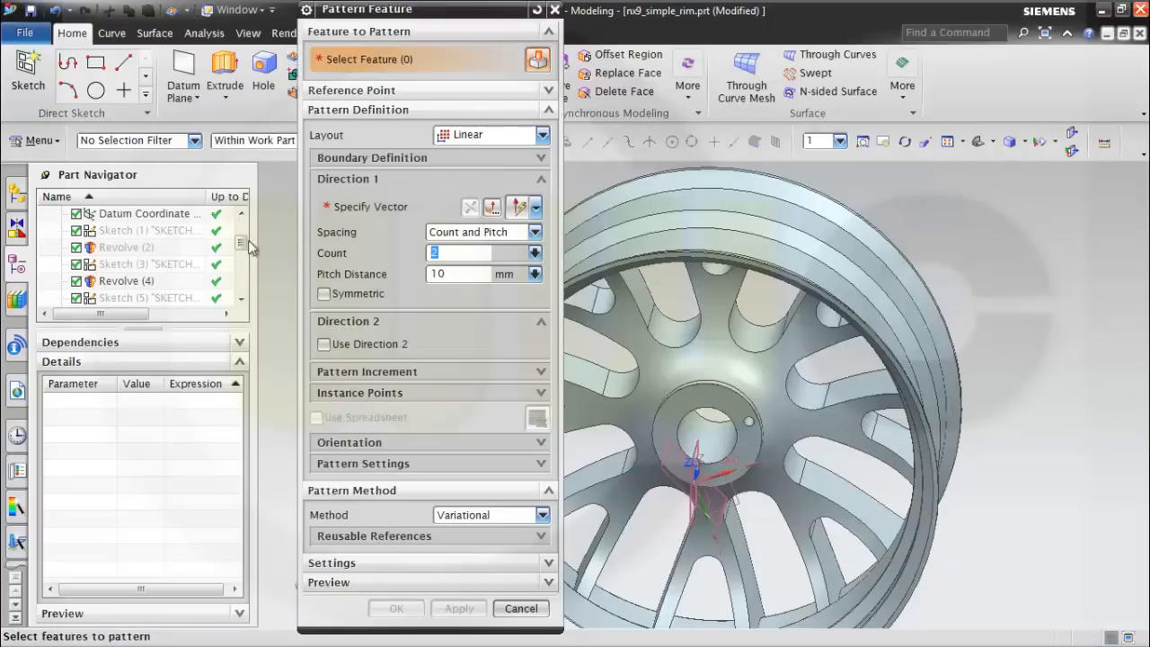
drag(243, 250, 244, 296)
click(153, 297)
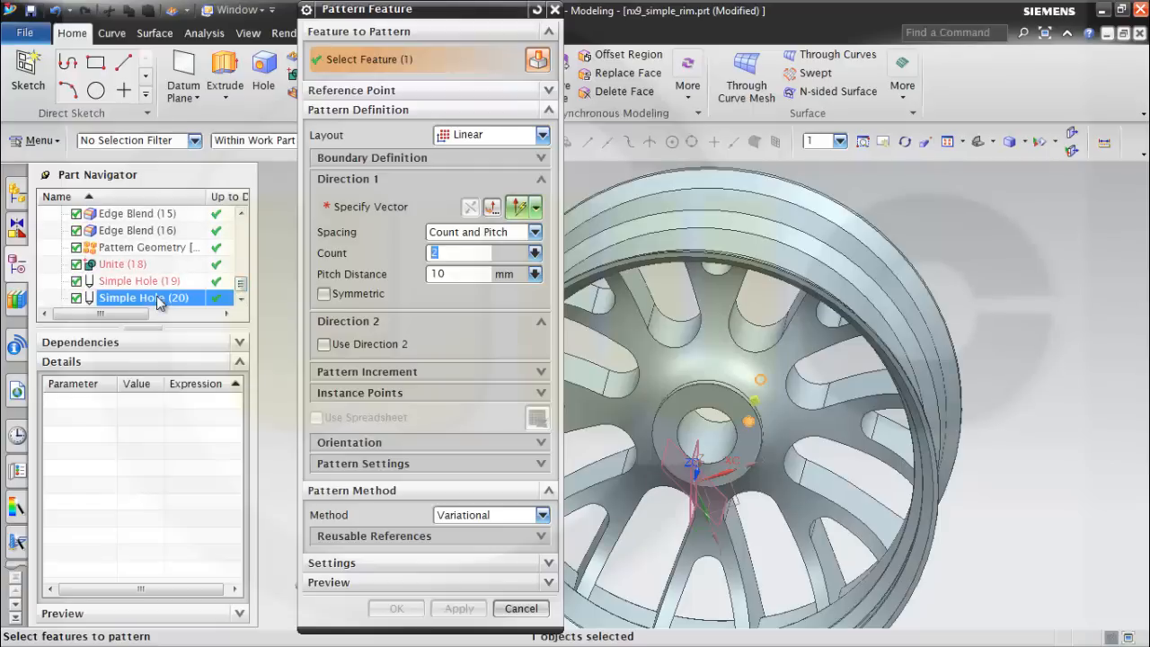
click(539, 137)
click(476, 171)
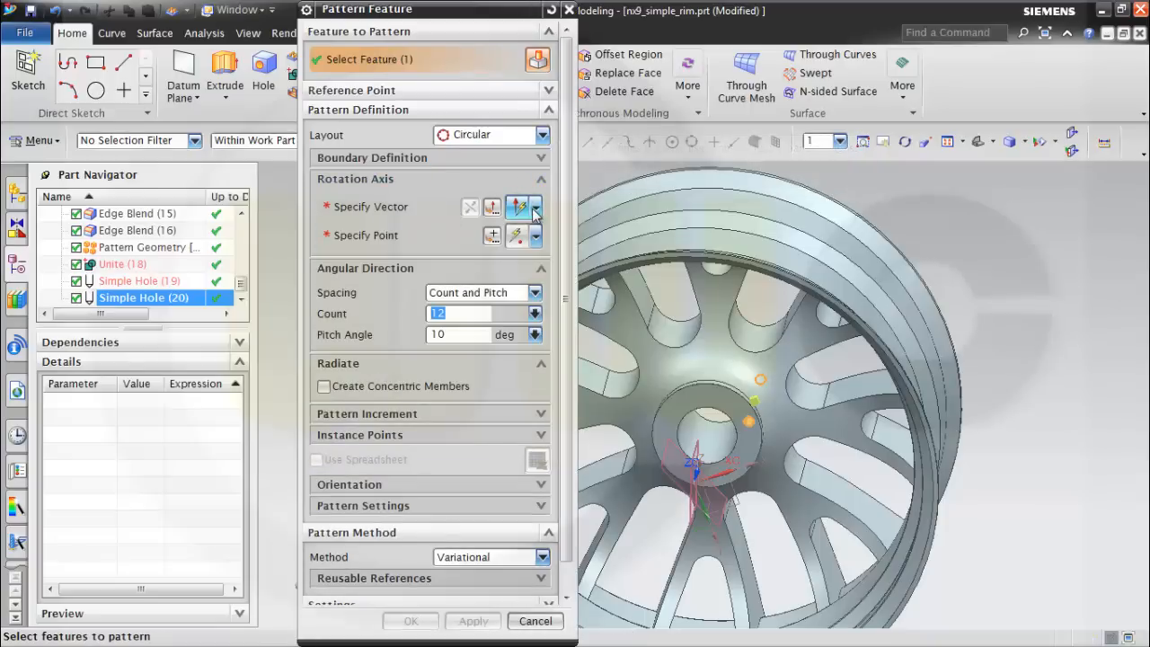
- Define the pattern's rotation axis as the ZC direction through the origin at the hub centre
click(535, 209)
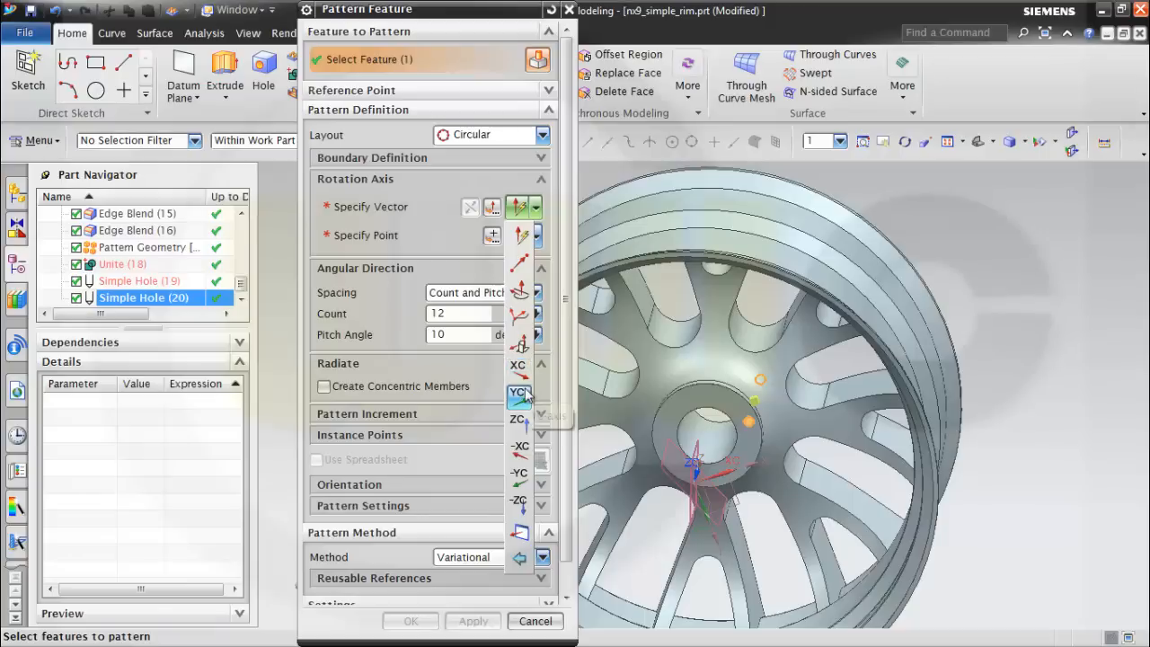
mouse_move(687, 395)
middle_down()
mouse_move(705, 386)
mouse_move(693, 390)
middle_up()
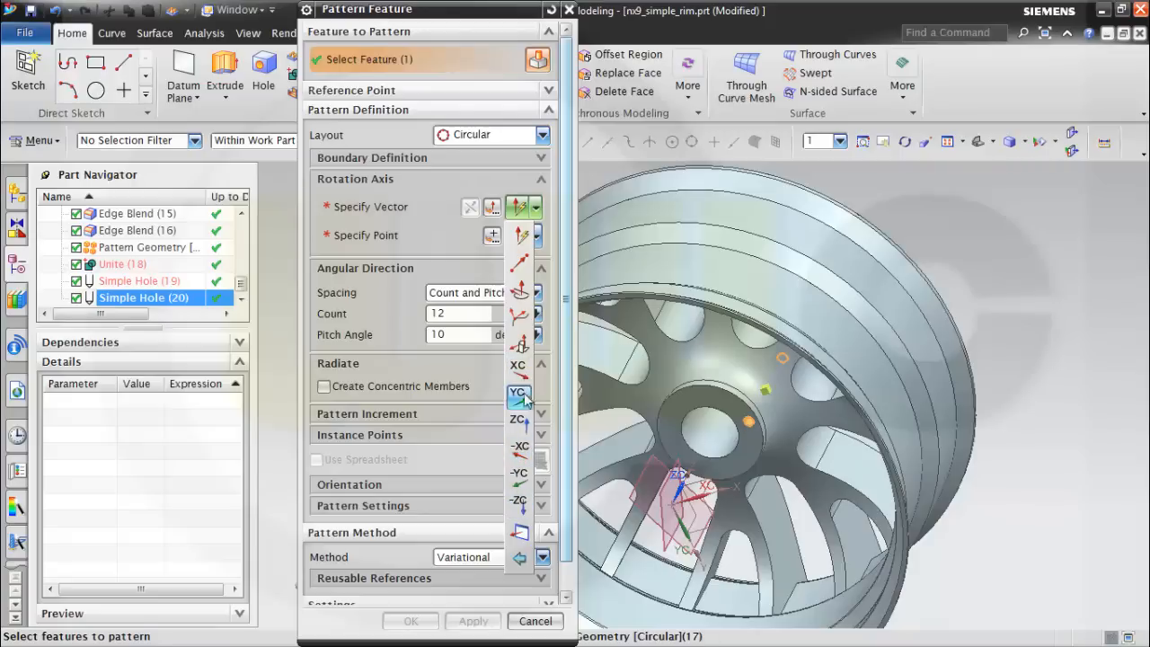
click(519, 423)
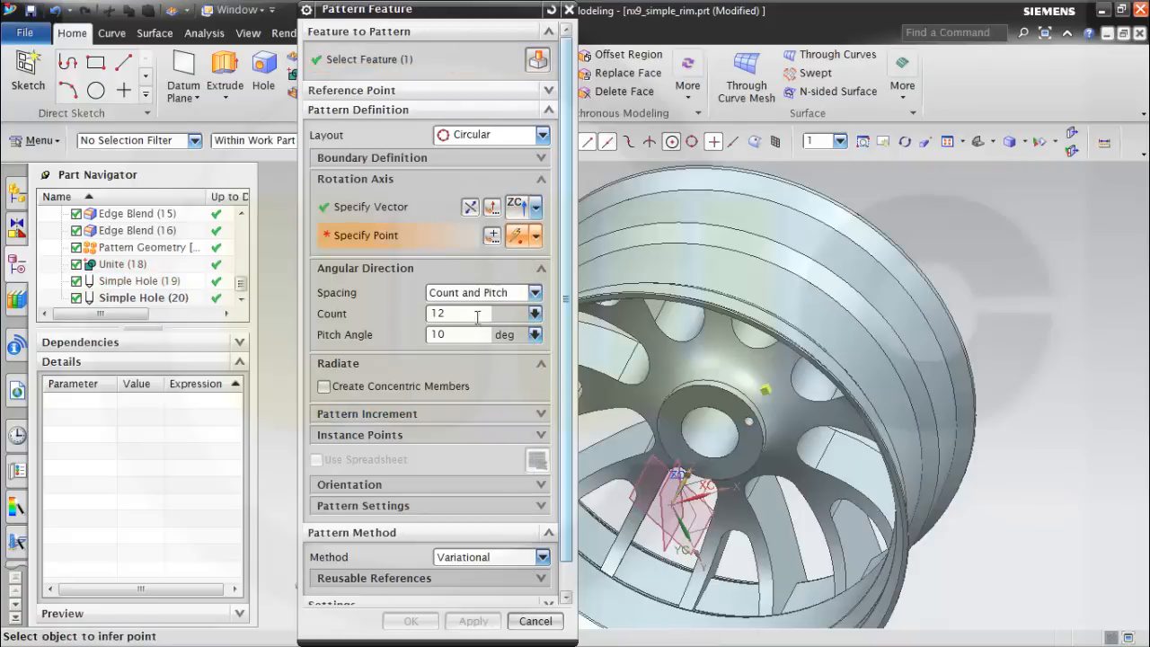
mouse_move(646, 340)
middle_down()
mouse_move(659, 315)
mouse_move(644, 321)
middle_up()
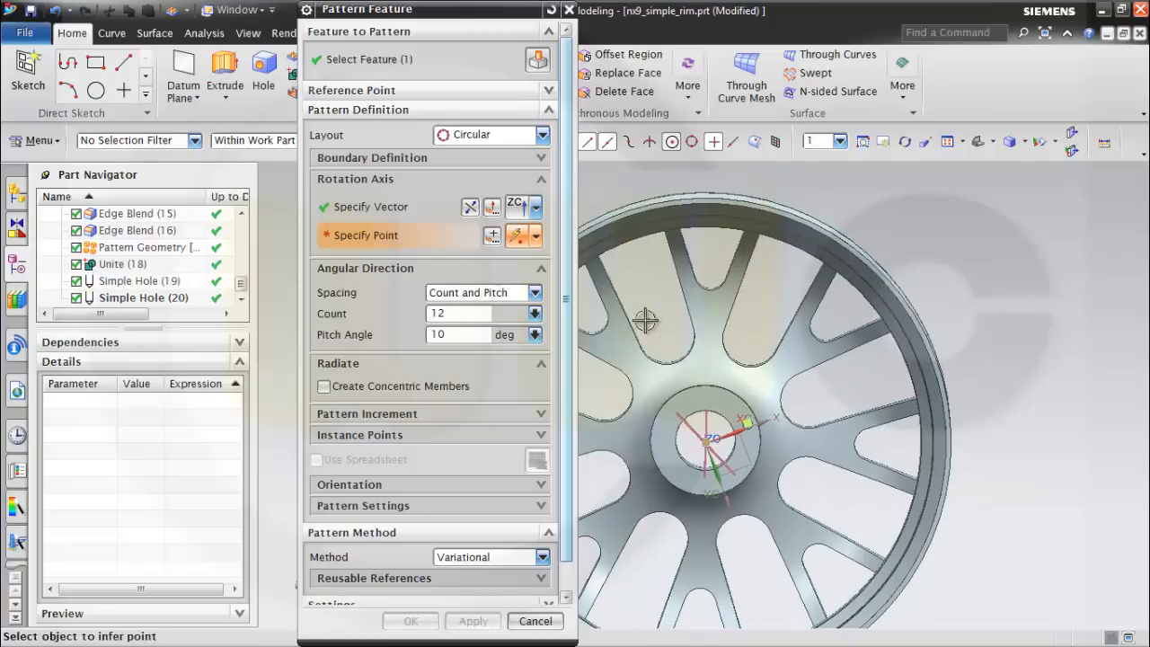
click(492, 236)
- Set the pattern to Count and Span spacing with a count of 5 and a 360° span angle, and create the bolt holes
click(459, 316)
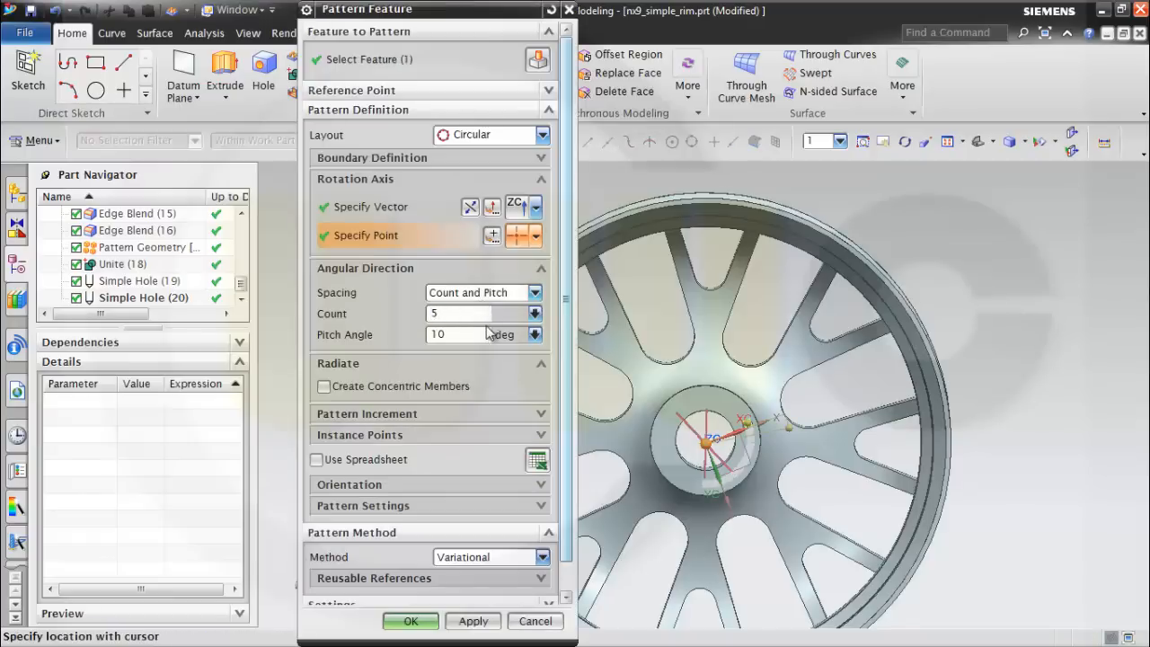
click(530, 297)
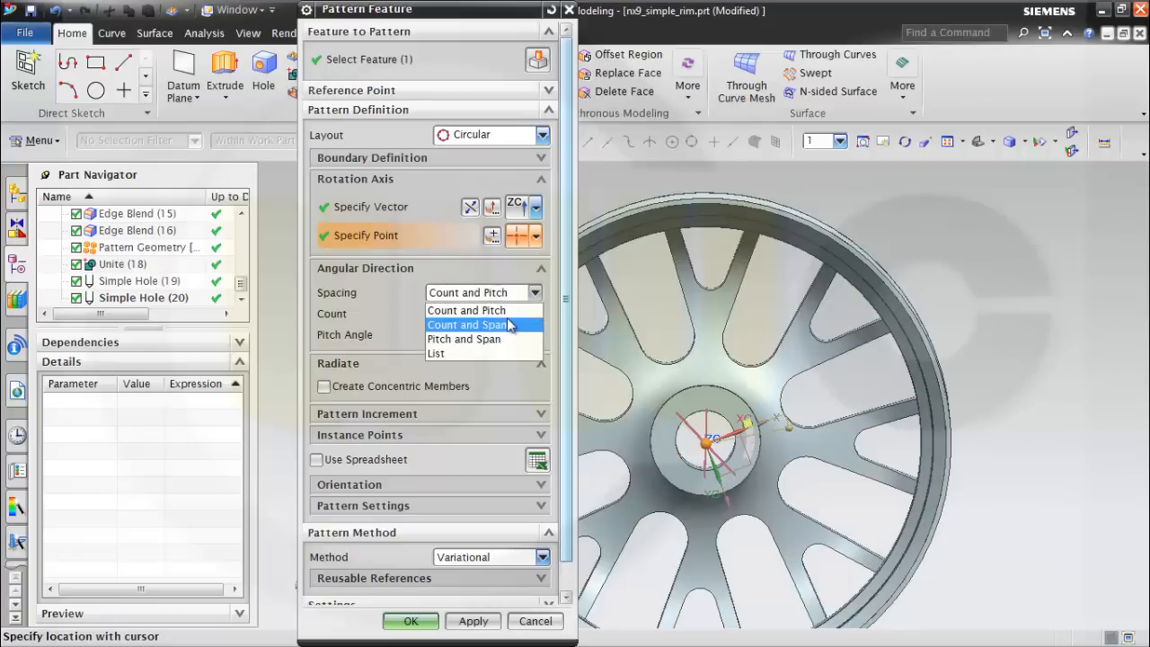
click(507, 326)
click(480, 335)
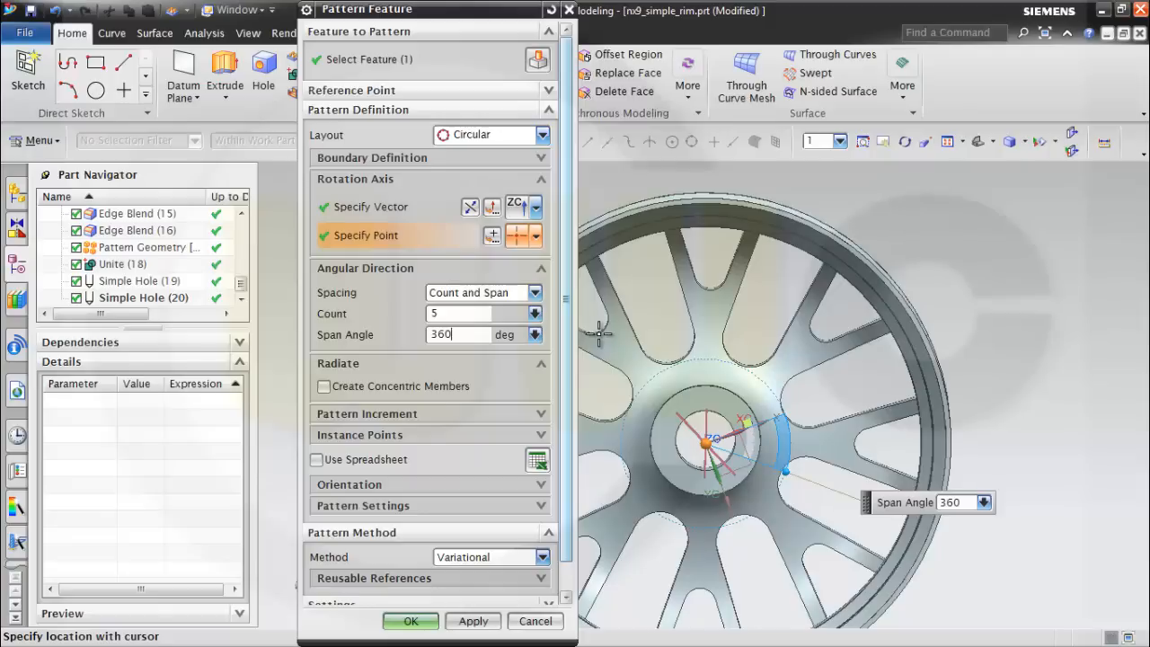
key(Tab)
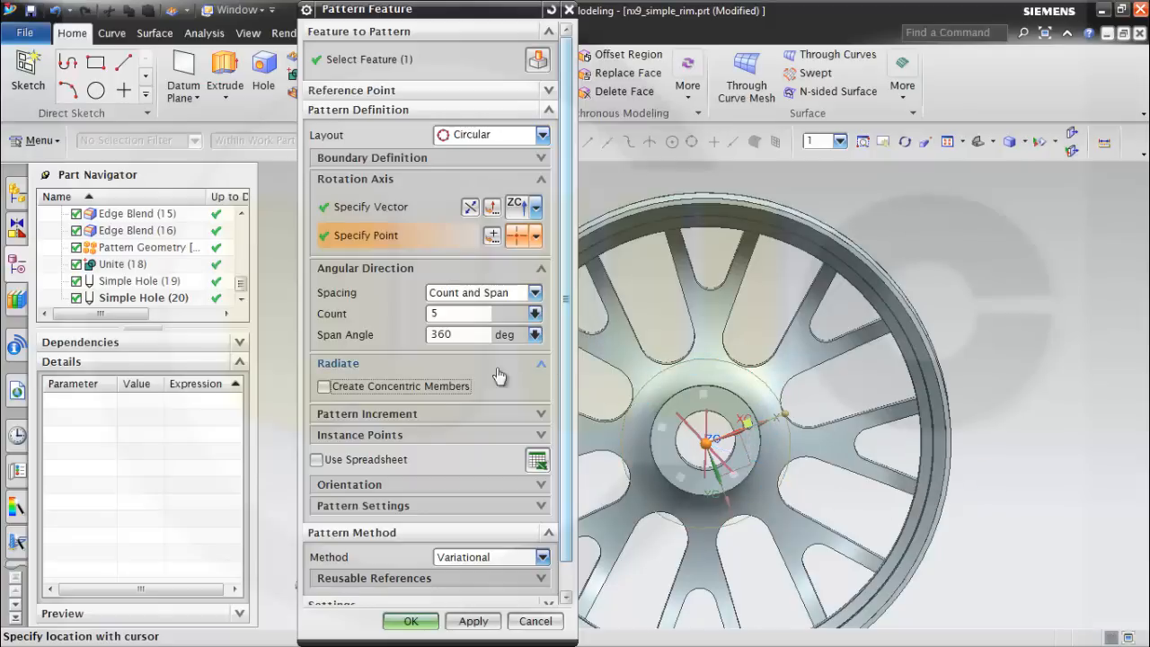
click(422, 621)
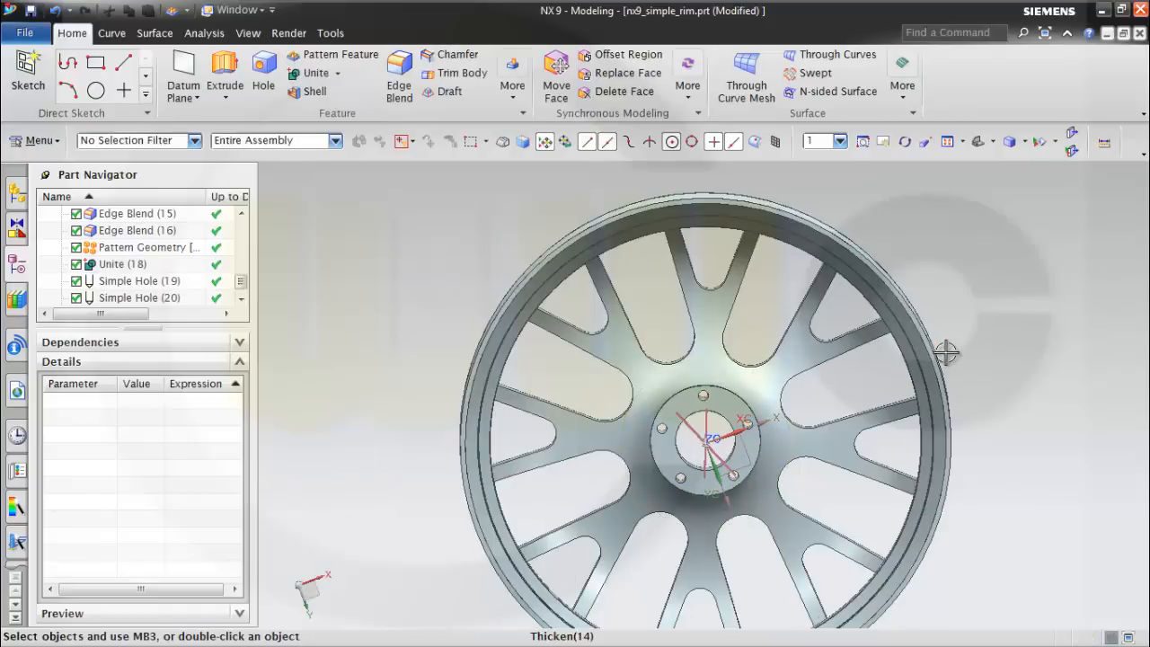
middle_drag(950, 351, 678, 411)
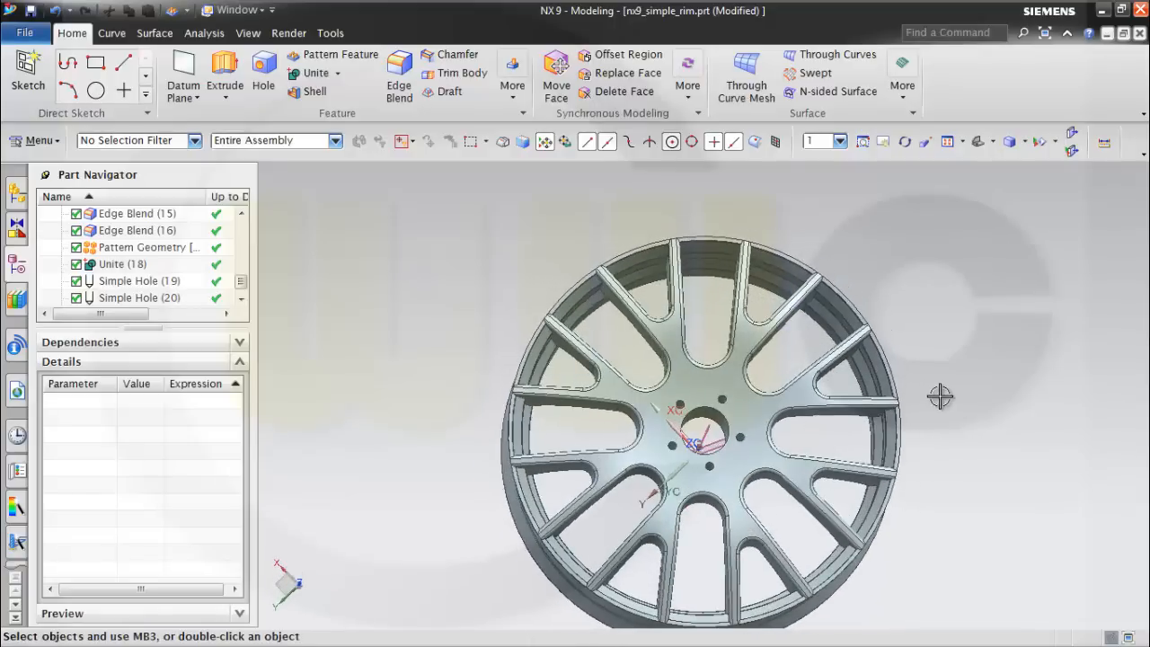